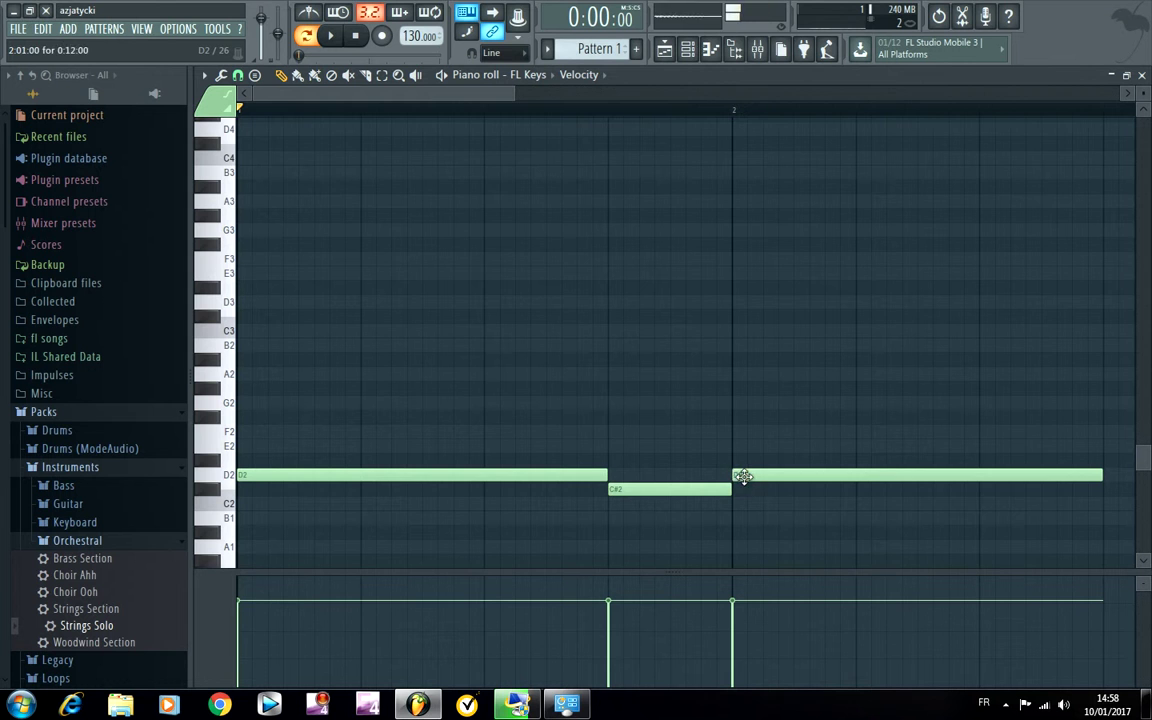
Step: Add a G2 note after the second D2 note and shorten it to end at bar 3
{"action": "left_click_drag", "start_coordinate": [520, 104], "coordinate": [737, 106]}
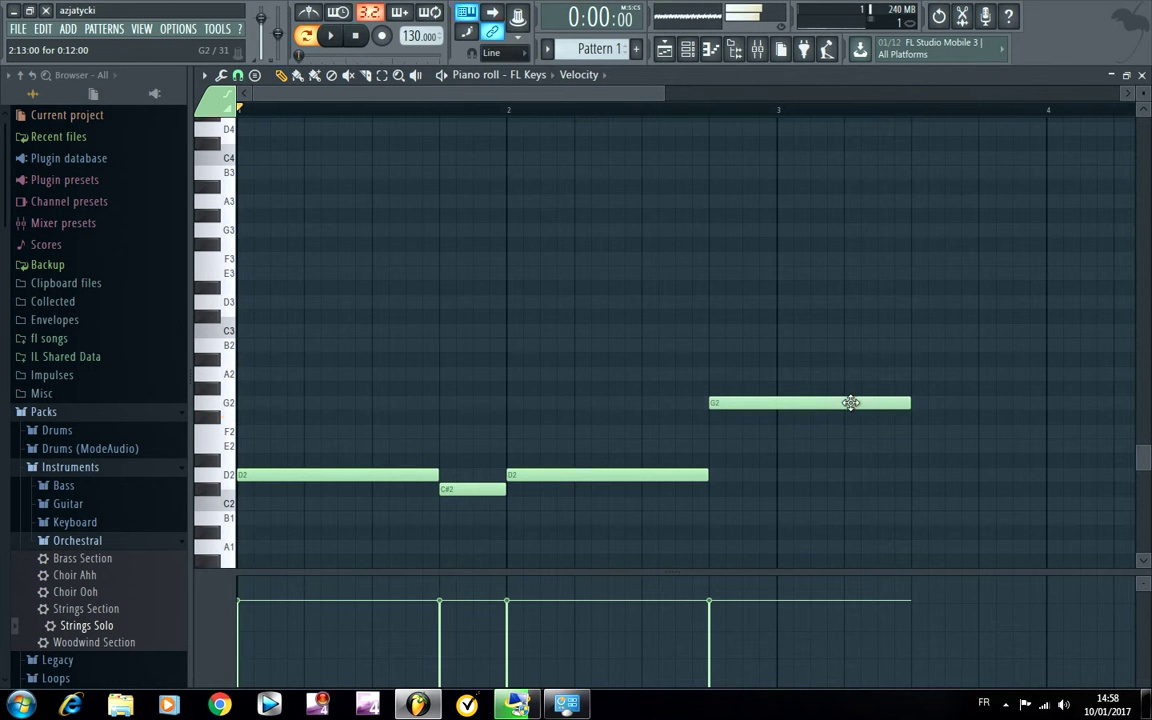
{"action": "left_click_drag", "start_coordinate": [915, 405], "coordinate": [774, 429]}
Step: Set the project tempo to 80 BPM
{"action": "right_click", "coordinate": [405, 37]}
{"action": "left_click", "coordinate": [573, 107]}
{"action": "right_click", "coordinate": [420, 37]}
{"action": "left_click", "coordinate": [573, 87]}
{"action": "right_click", "coordinate": [420, 37]}
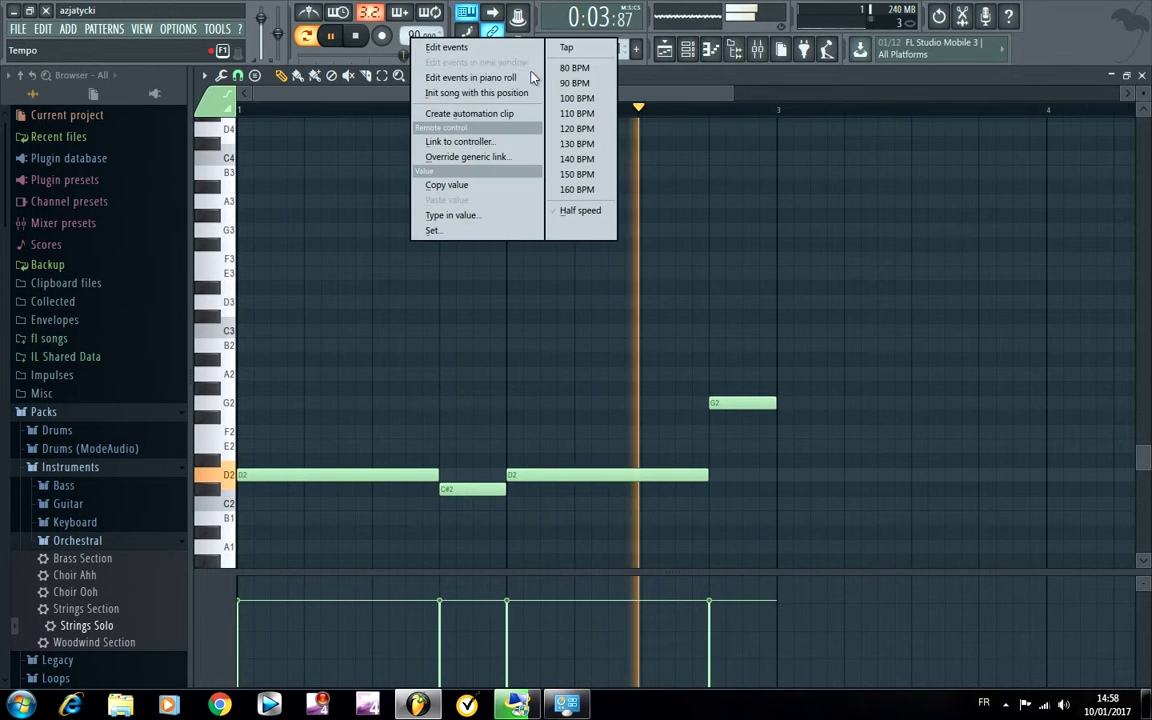
{"action": "left_click", "coordinate": [573, 68]}
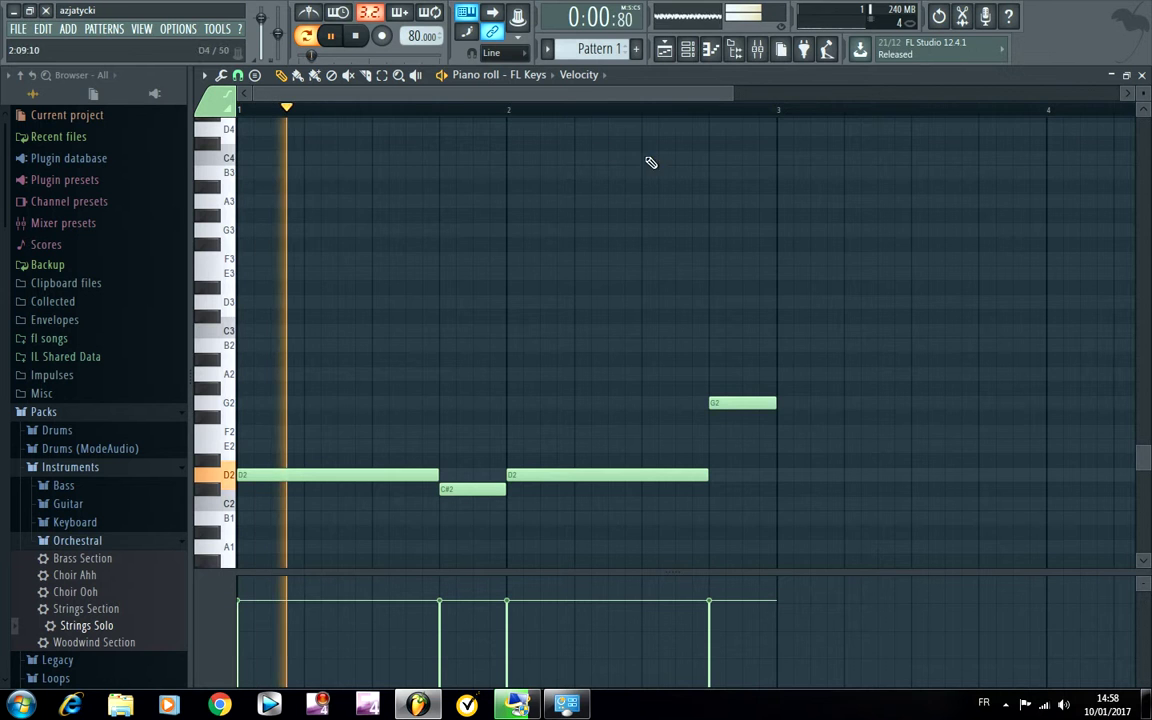
Step: Copy all four bass notes one octave higher, aligned with the originals as D3, C#3, D3 and G3
{"action": "key", "text": "ctrl+a"}
{"action": "key", "text": "ctrl+c"}
{"action": "key", "text": "ctrl+v"}
{"action": "key", "text": "shift+Right"}
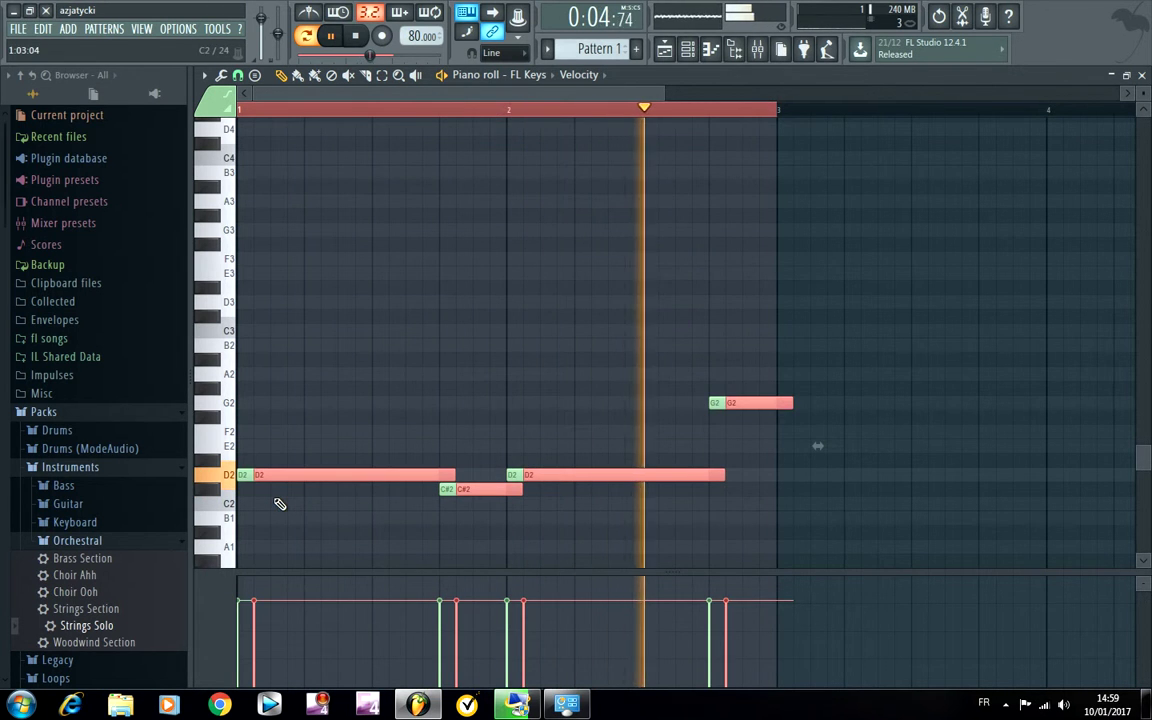
{"action": "key", "text": "ctrl+Up"}
{"action": "key", "text": "shift+Left"}
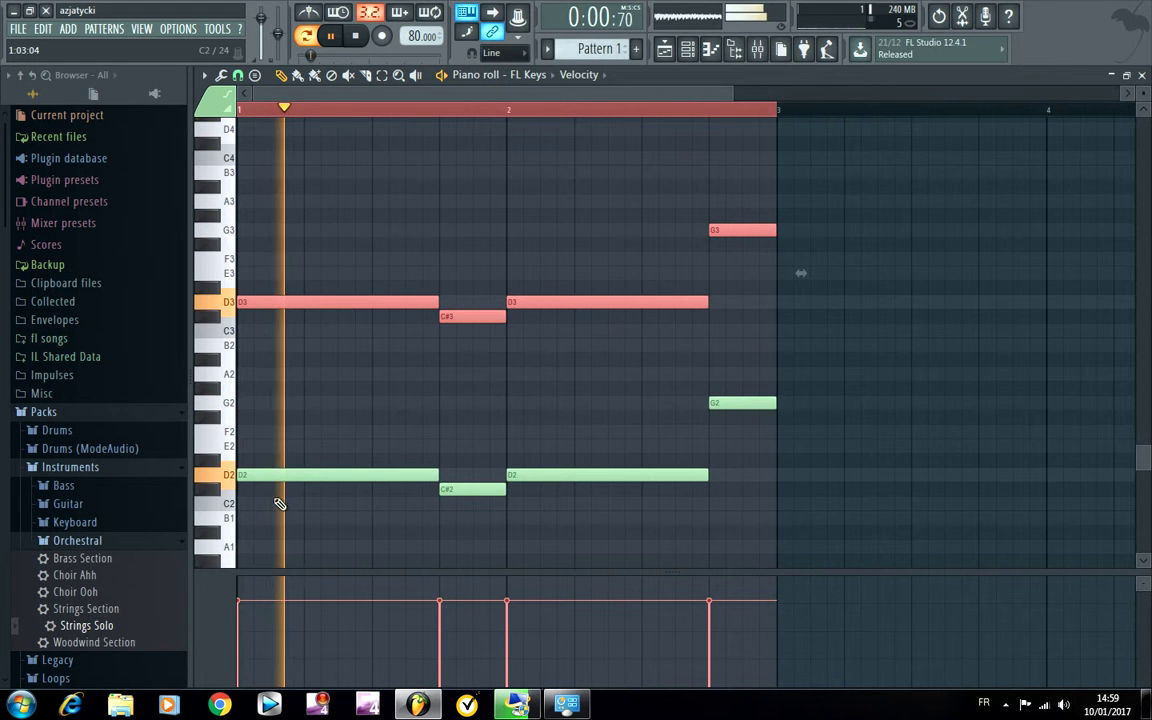
{"action": "key", "text": "ctrl+d"}
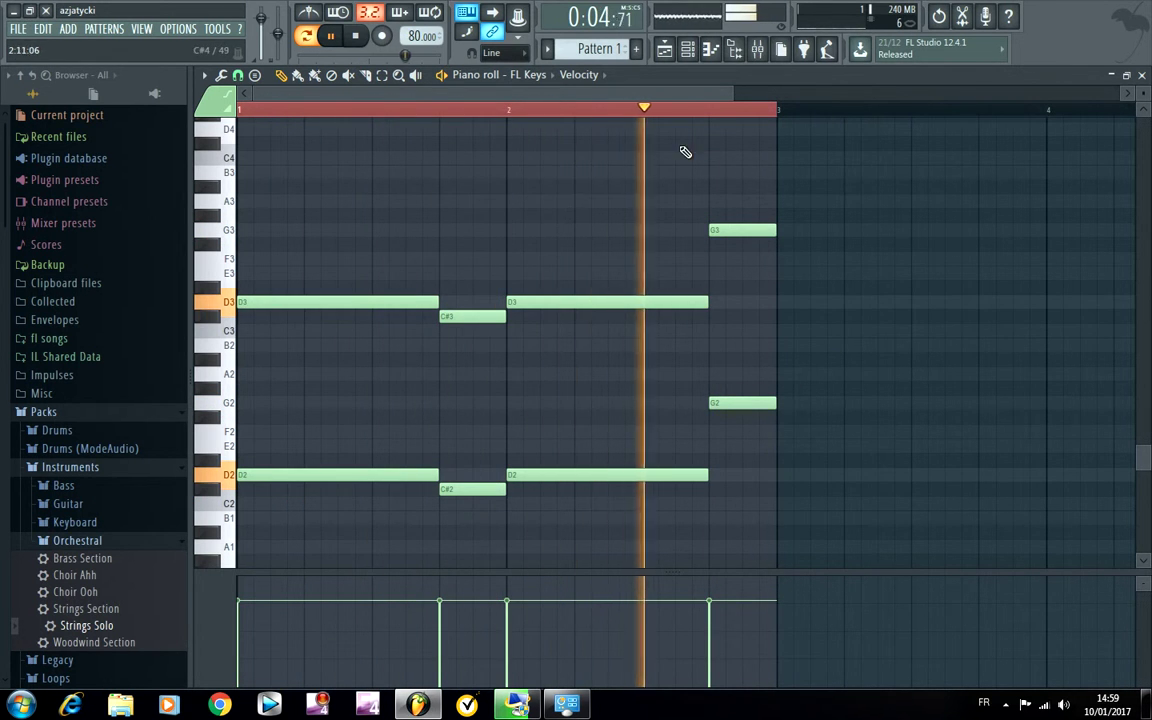
Step: Repeat the two-bar bass line across bars 3 and 4, halving its last G notes and adding a closing A3
{"action": "left_click_drag", "start_coordinate": [540, 88], "coordinate": [752, 104]}
{"action": "key", "text": "ctrl+a"}
{"action": "key", "text": "ctrl+b"}
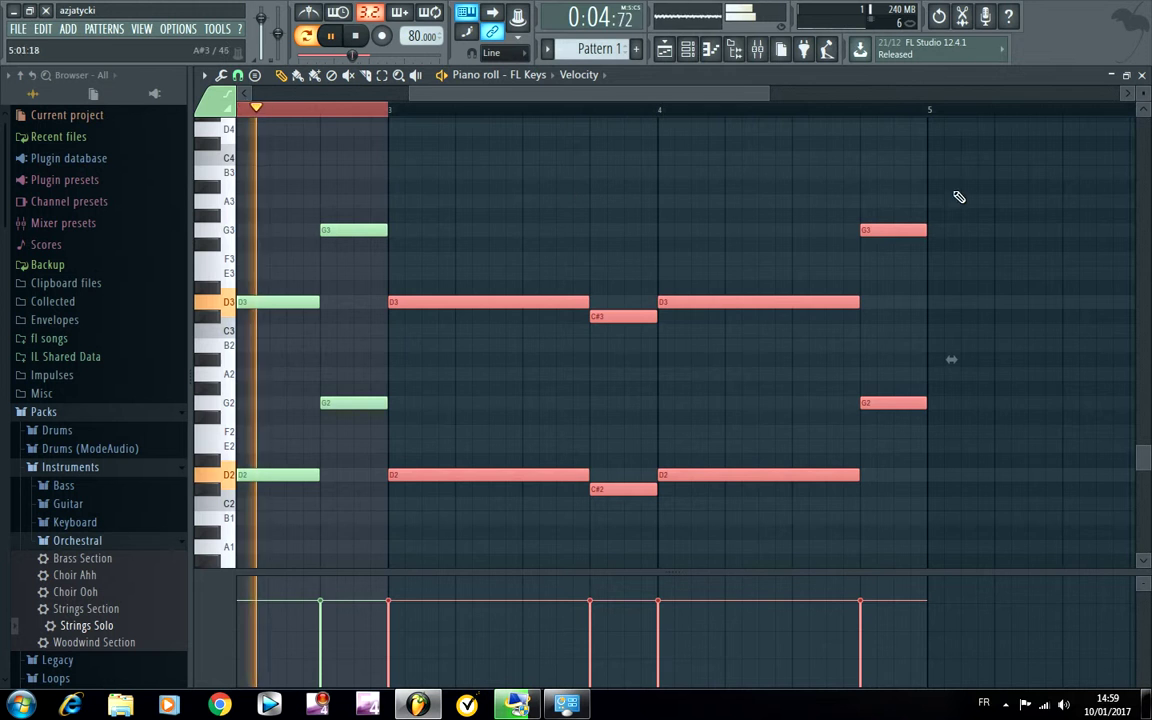
{"action": "key", "text": "ctrl+d"}
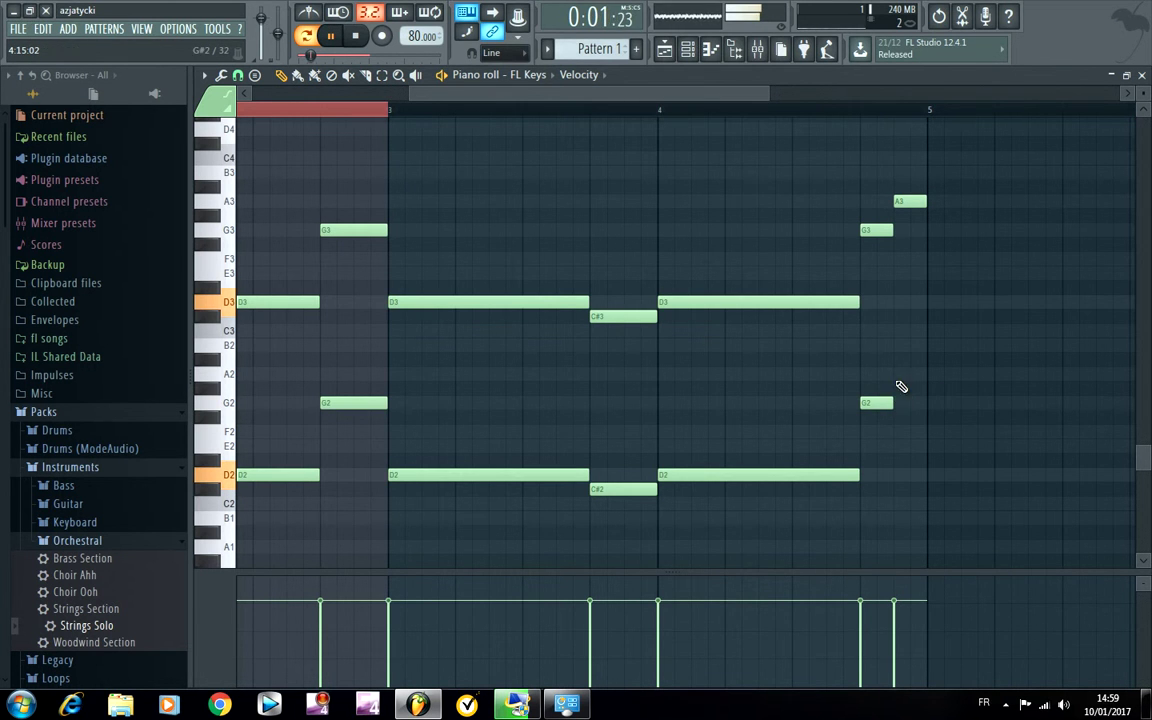
Step: Clone the FL Keys channel and open the piano roll of the clone
{"action": "left_click", "coordinate": [1141, 76]}
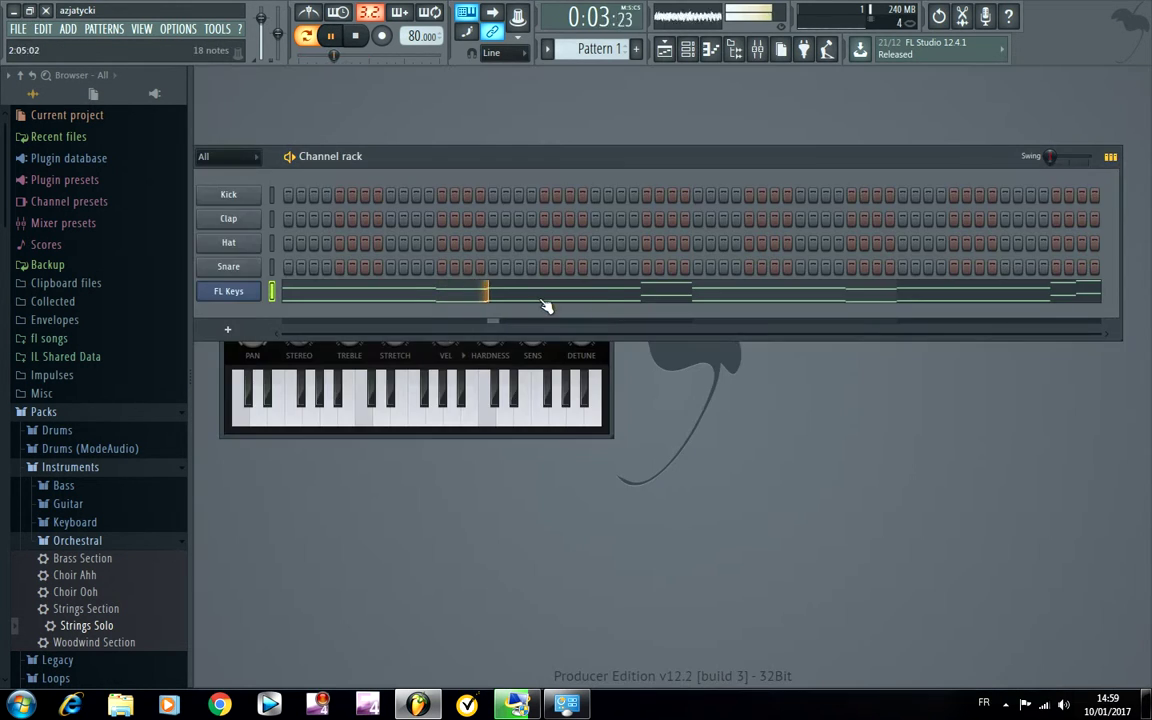
{"action": "left_click_drag", "start_coordinate": [515, 160], "coordinate": [586, 175]}
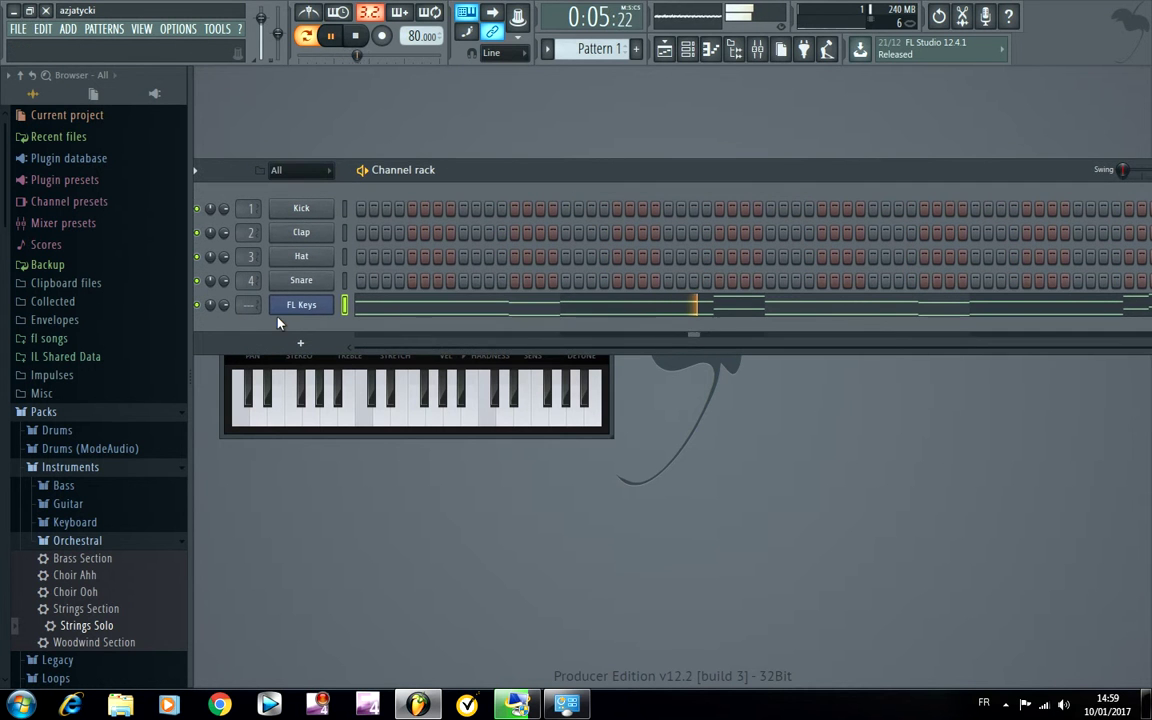
{"action": "right_click", "coordinate": [319, 315]}
{"action": "left_click", "coordinate": [363, 431]}
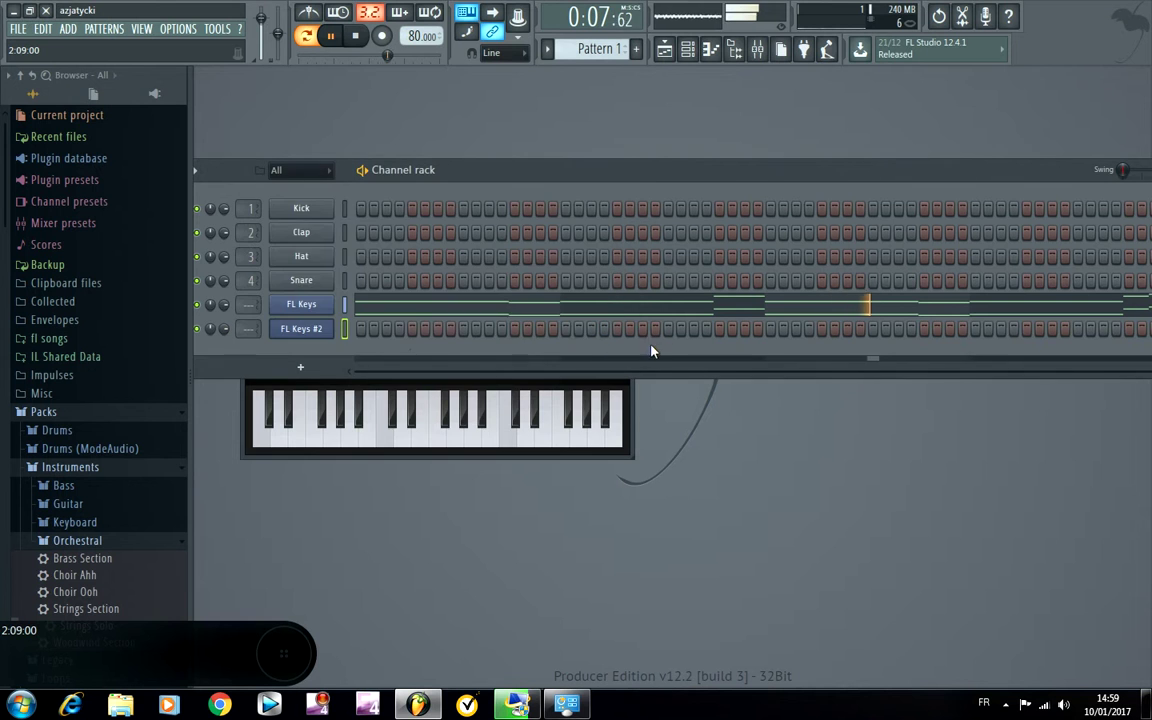
{"action": "right_click", "coordinate": [318, 338]}
{"action": "left_click", "coordinate": [365, 329]}
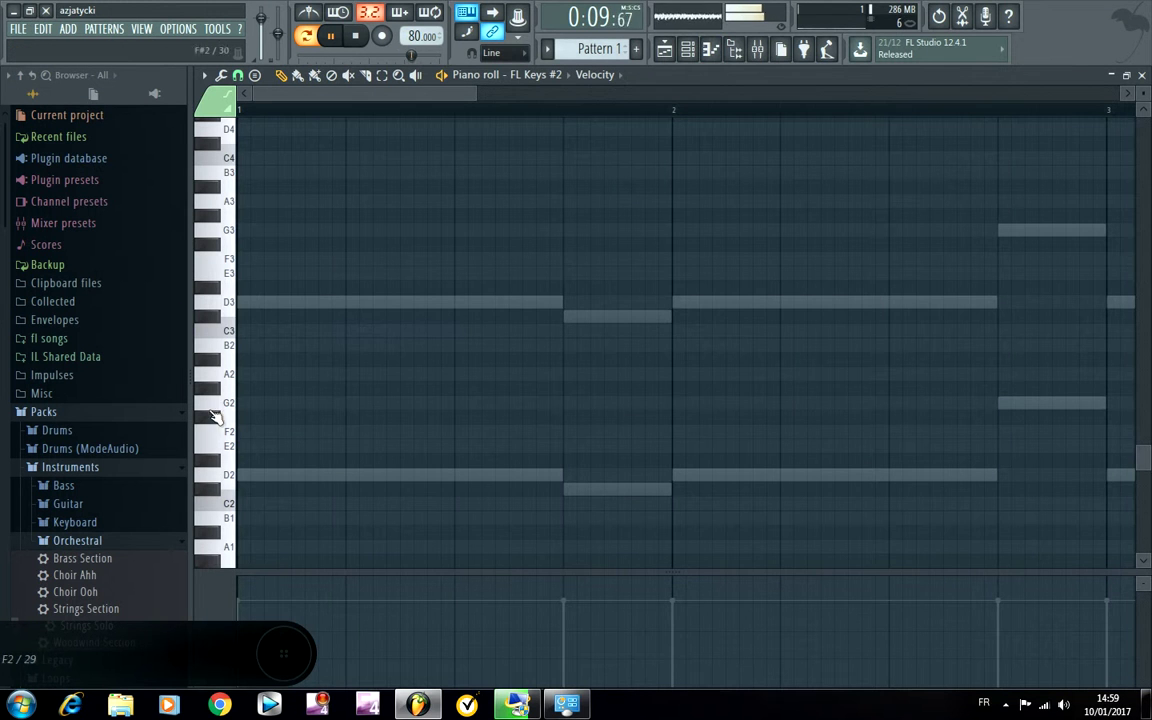
Step: Preview high notes, and place the melody's opening A4, D4 and F4 notes in the first beat of bar 1
{"action": "scroll", "coordinate": [240, 313], "scroll_direction": "up", "scroll_amount": 3}
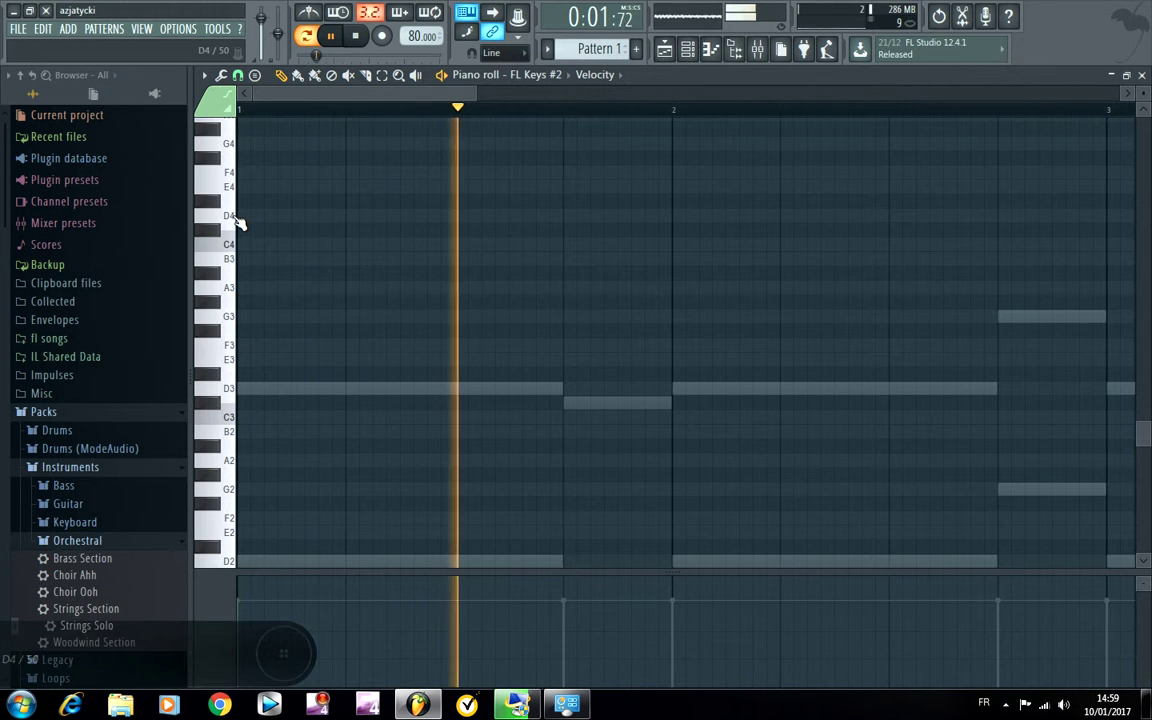
{"action": "left_click", "coordinate": [224, 166]}
{"action": "left_click", "coordinate": [229, 145]}
{"action": "scroll", "coordinate": [235, 165], "scroll_direction": "up", "scroll_amount": 3}
{"action": "left_click", "coordinate": [275, 202]}
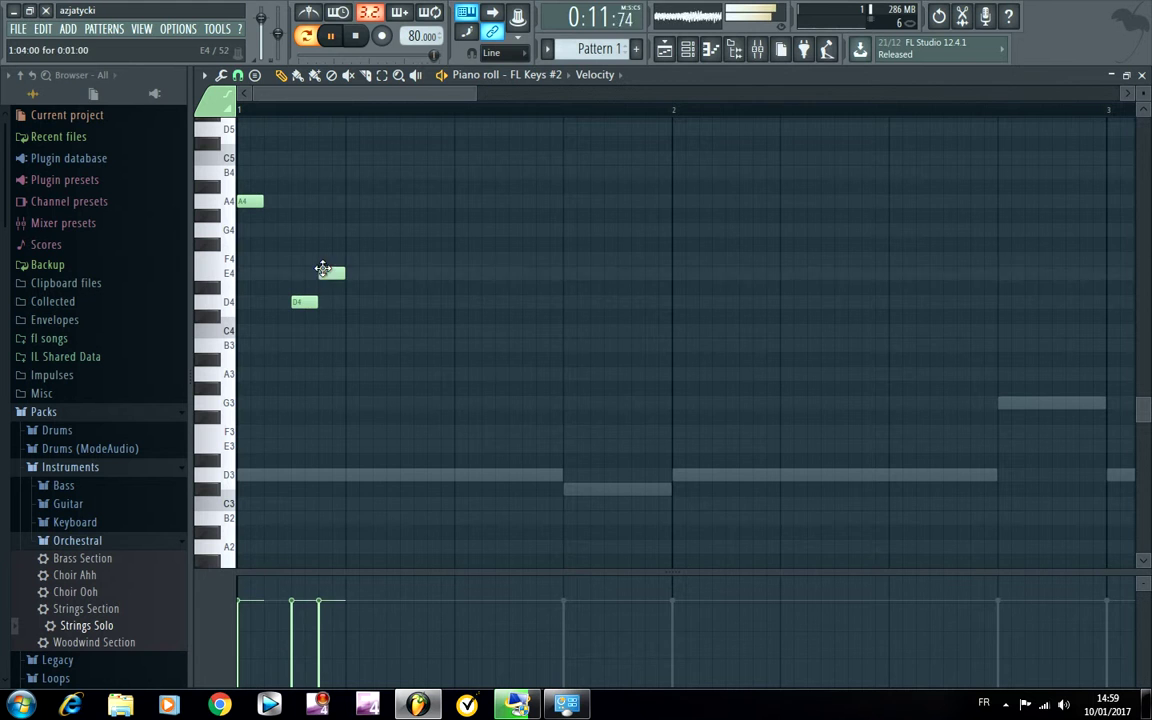
{"action": "left_click_drag", "start_coordinate": [327, 276], "coordinate": [329, 259]}
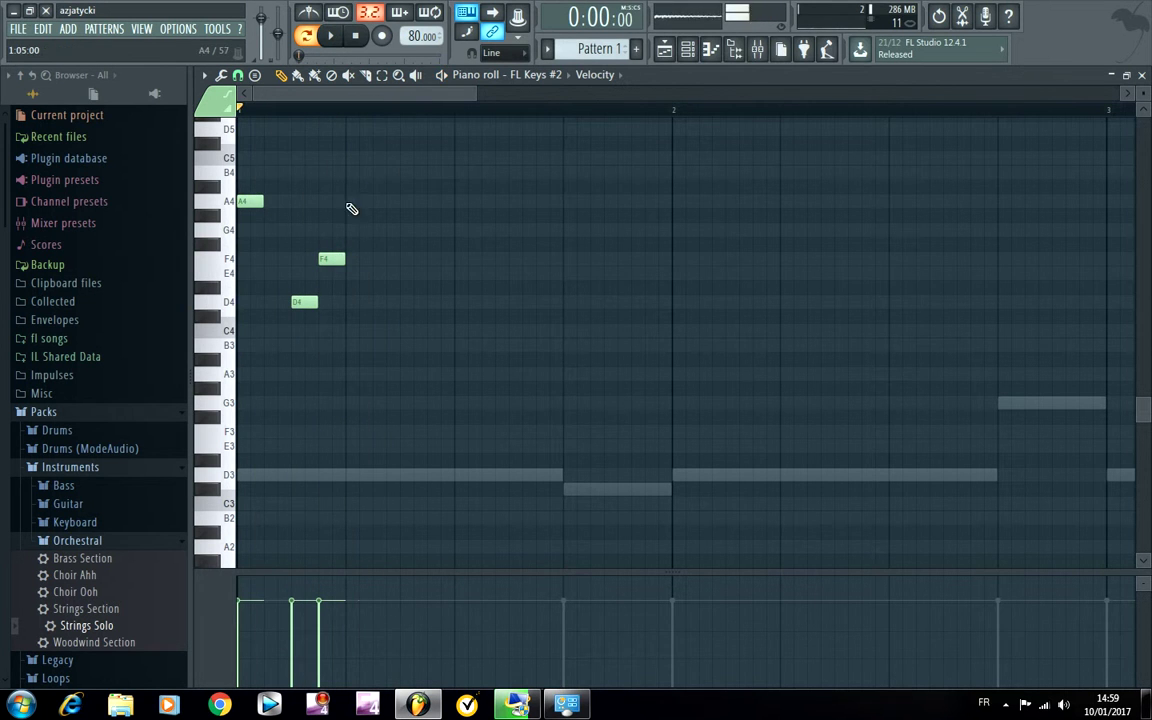
Step: Continue the A4, D4, F4 melody pattern through bar 1, replacing the fourth beat's A4 with C#4
{"action": "left_click", "coordinate": [408, 302]}
{"action": "left_click", "coordinate": [431, 260]}
{"action": "left_click", "coordinate": [456, 201]}
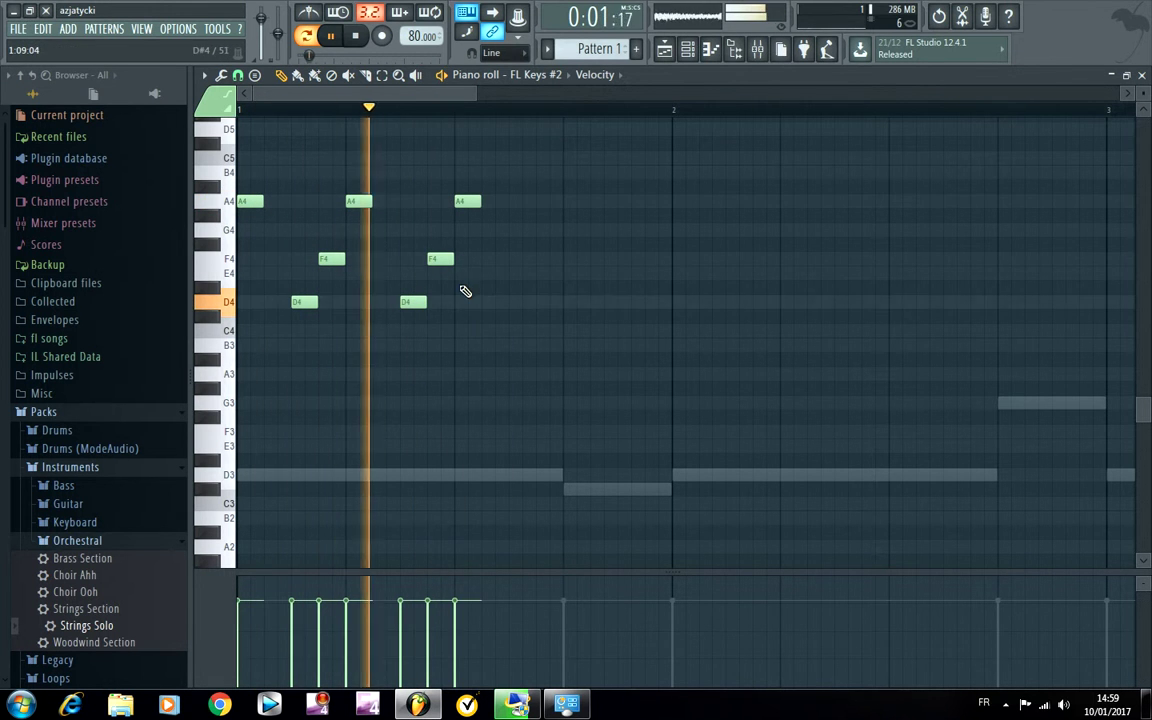
{"action": "key", "text": "space"}
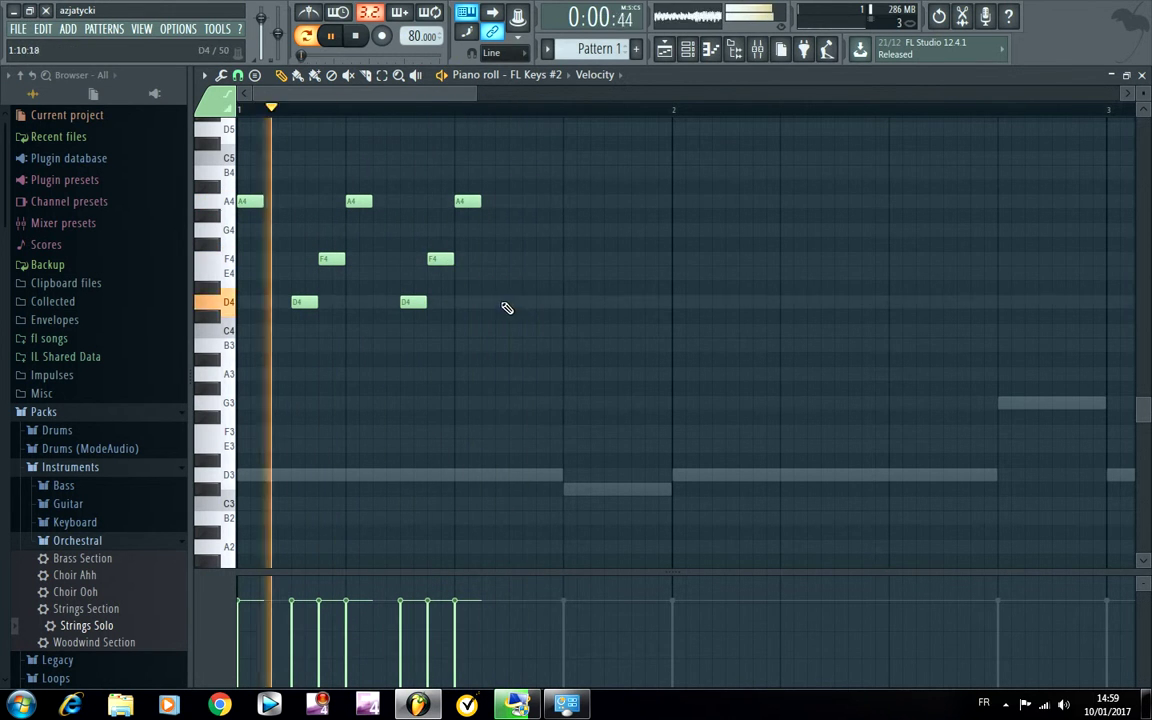
{"action": "left_click", "coordinate": [515, 304]}
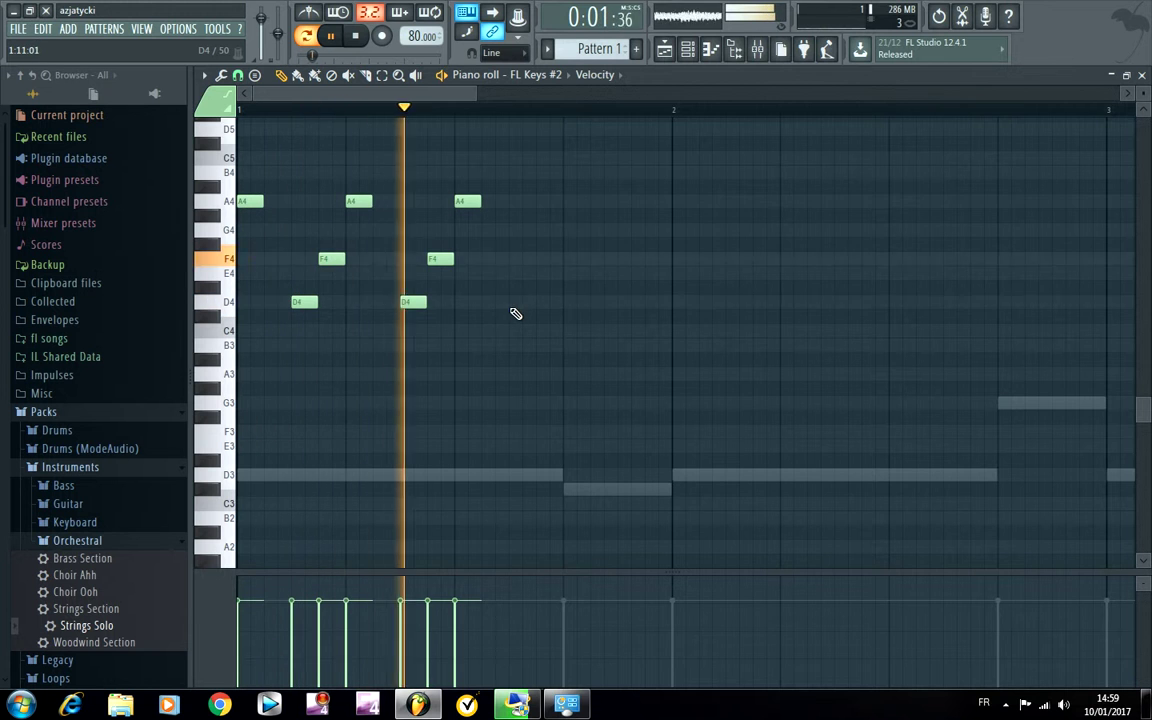
{"action": "left_click", "coordinate": [542, 262]}
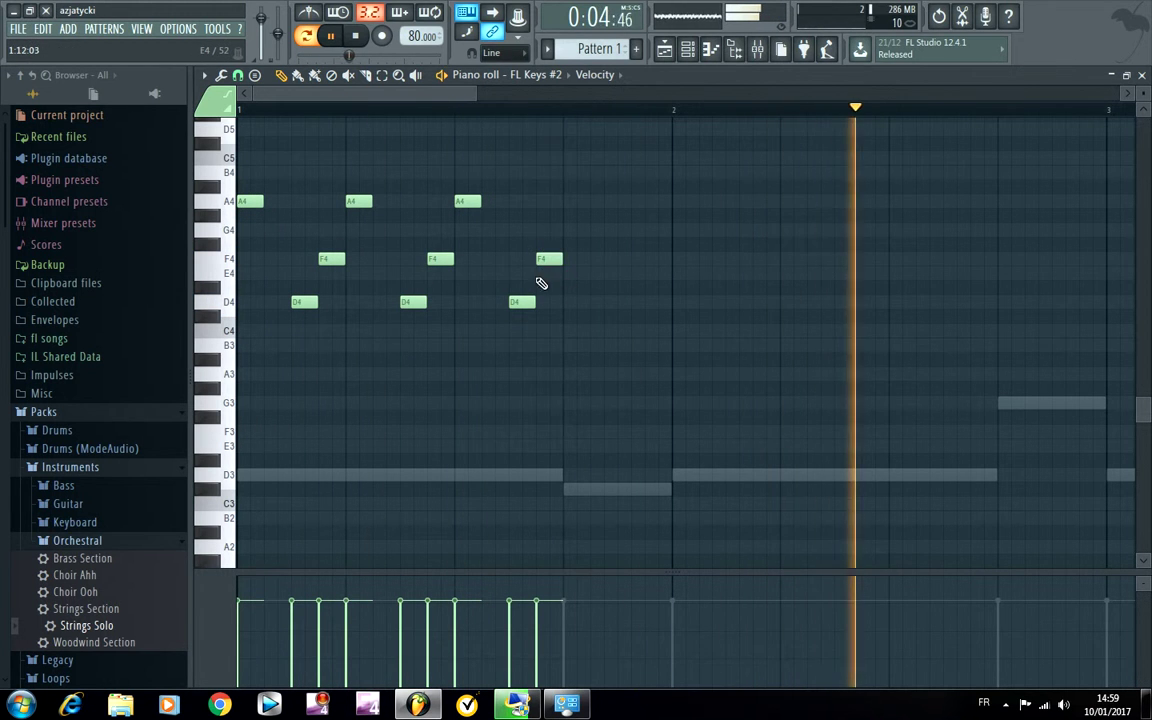
{"action": "left_click", "coordinate": [565, 317]}
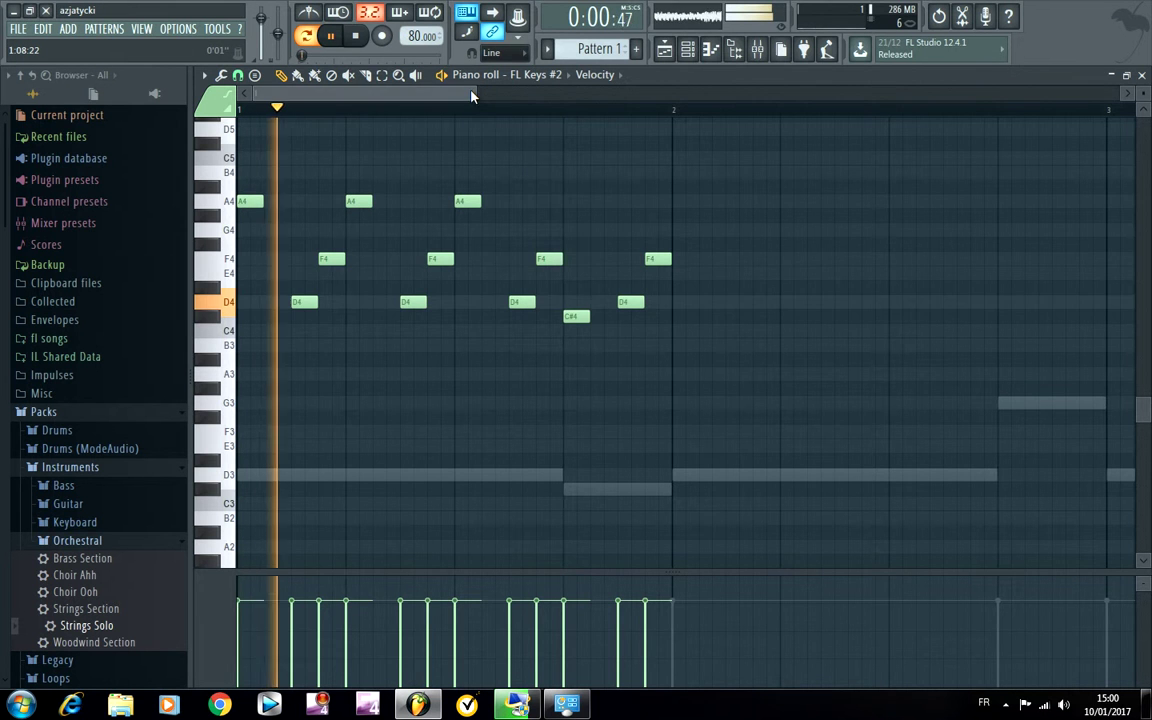
Step: Duplicate the whole bar 1 melody into bar 2
{"action": "left_click_drag", "start_coordinate": [479, 93], "coordinate": [522, 94]}
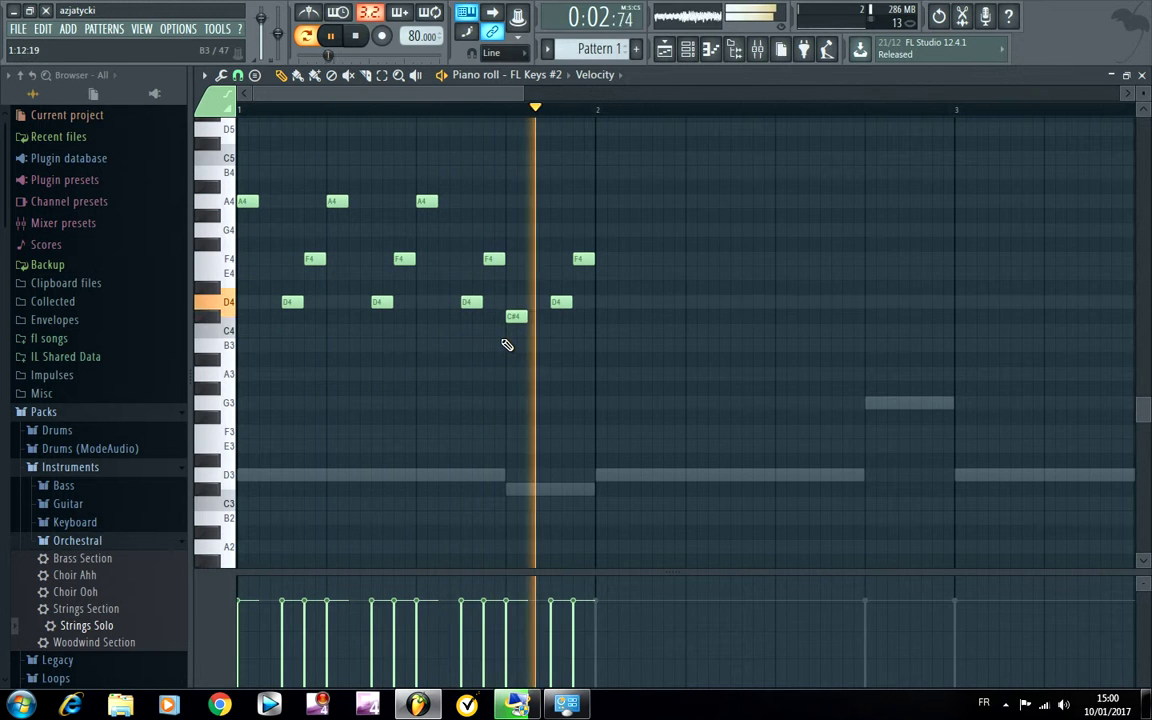
{"action": "key", "text": "space"}
{"action": "left_click_drag", "start_coordinate": [430, 93], "coordinate": [506, 96]}
{"action": "key", "text": "ctrl+a"}
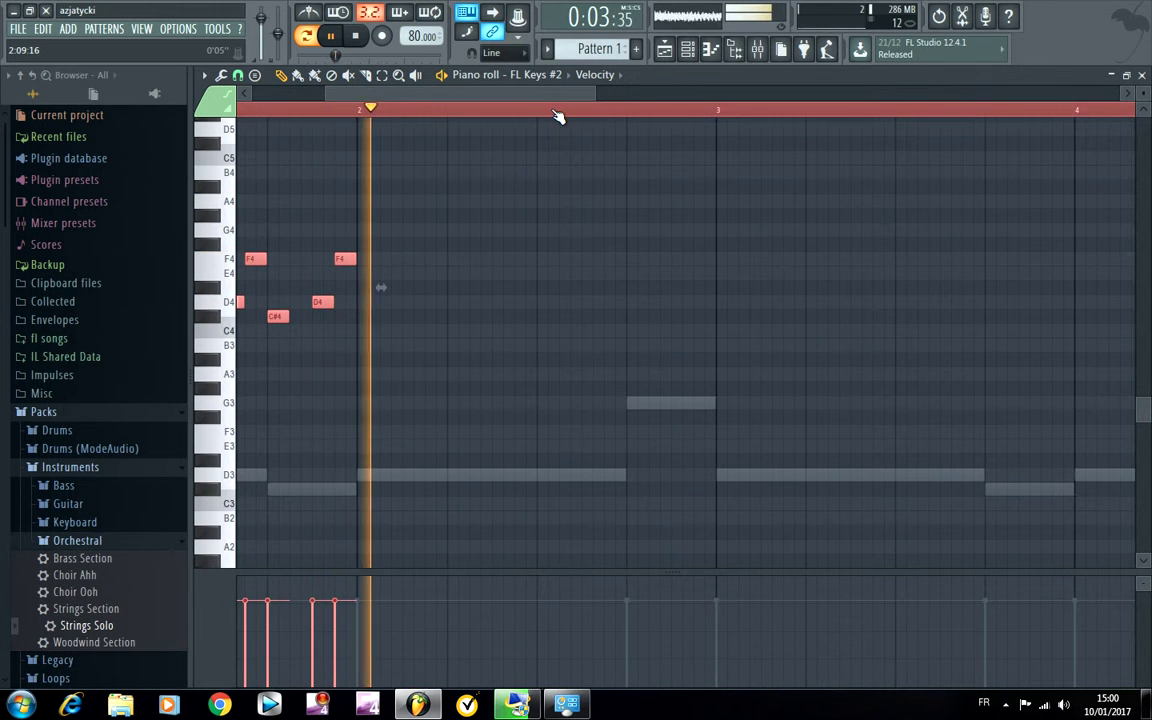
{"action": "key", "text": "ctrl+v"}
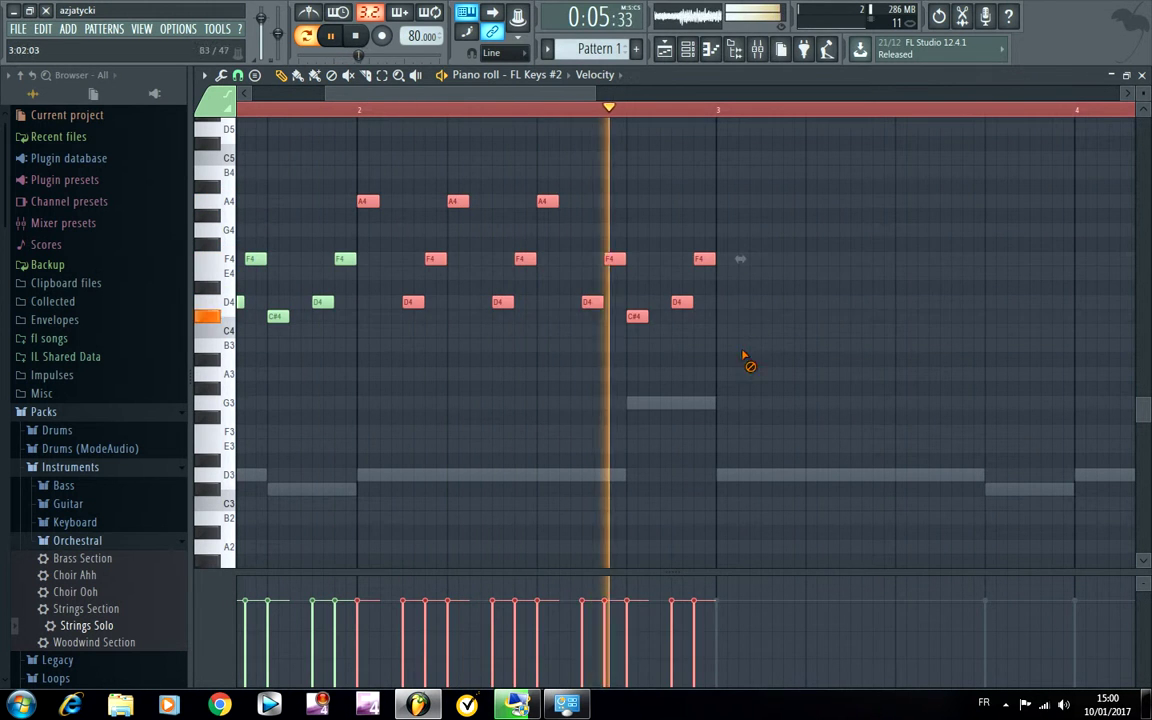
Step: Change the last three melody notes of bar 2 to A4, E4 and C#5
{"action": "left_click", "coordinate": [659, 344]}
{"action": "key", "text": "space"}
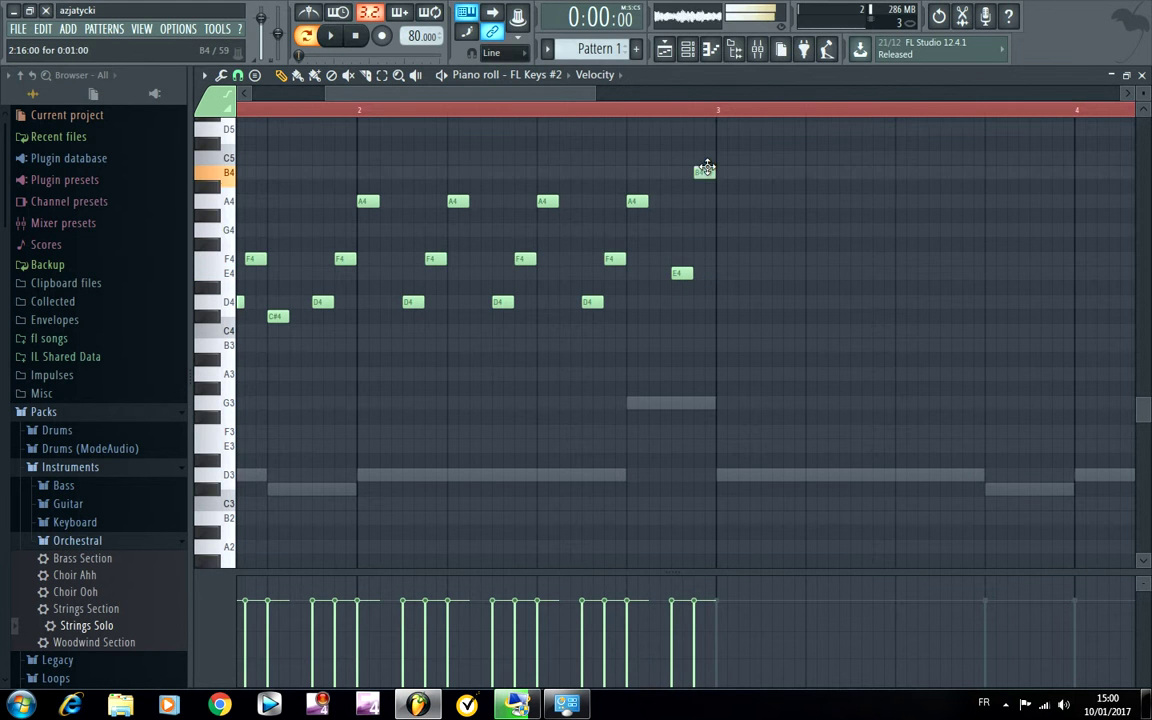
{"action": "scroll", "coordinate": [710, 205], "scroll_direction": "up", "scroll_amount": 1}
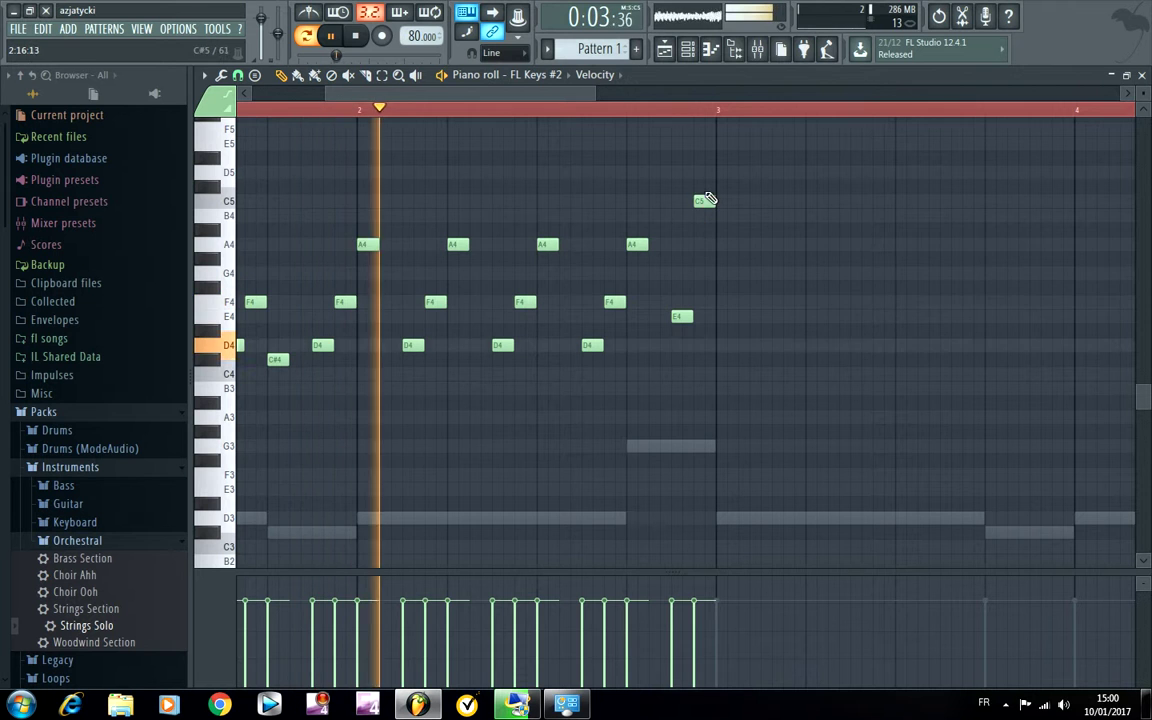
{"action": "left_click_drag", "start_coordinate": [702, 201], "coordinate": [704, 186]}
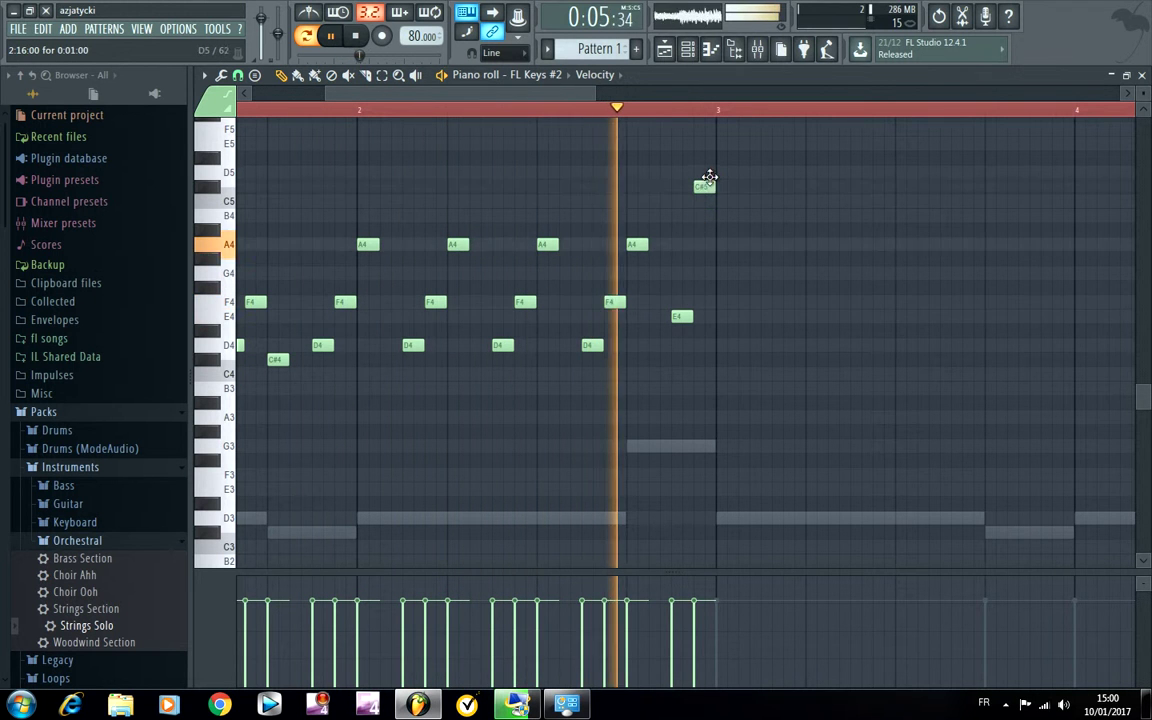
{"action": "key", "text": "space"}
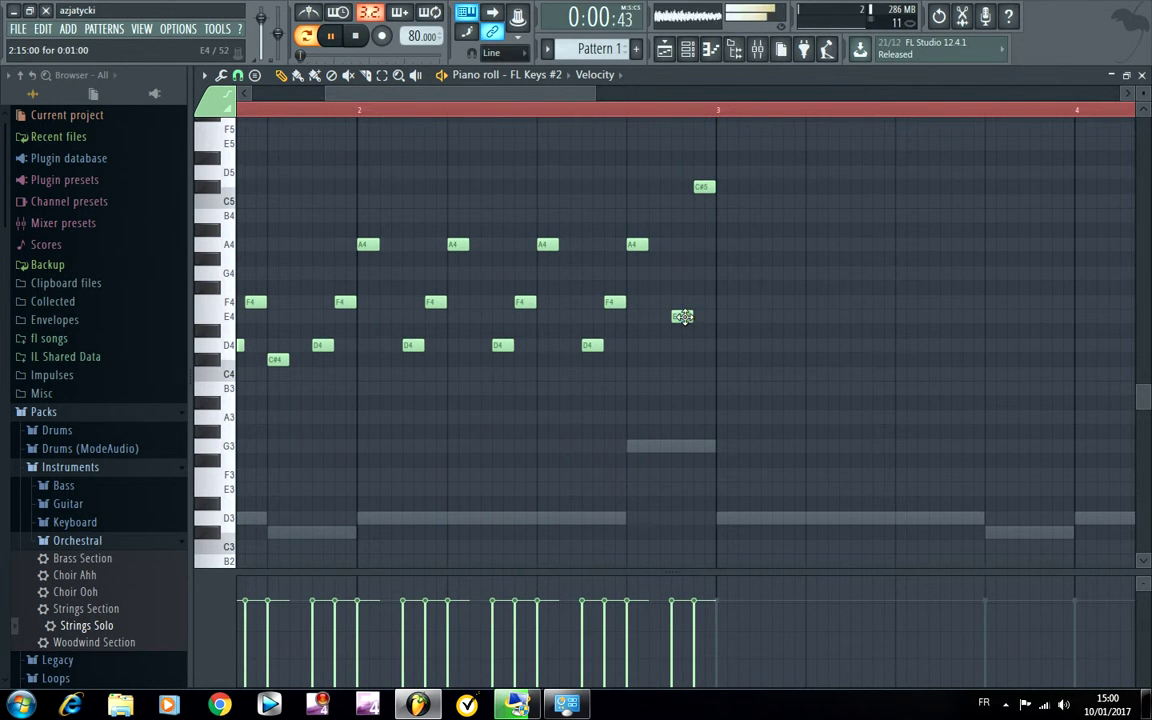
Step: Rework the last beat of bar 2 into four consecutive notes: A4, C#5, A4 and E4
{"action": "left_click", "coordinate": [650, 187]}
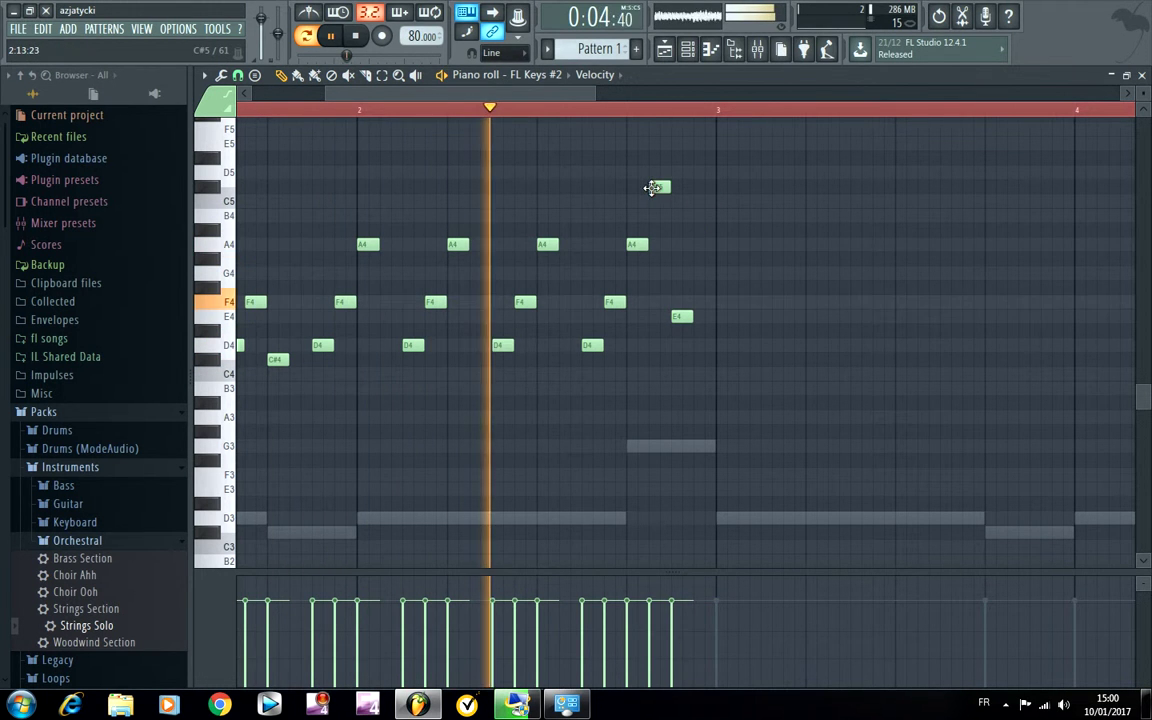
{"action": "right_click", "coordinate": [684, 317]}
{"action": "key", "text": "space"}
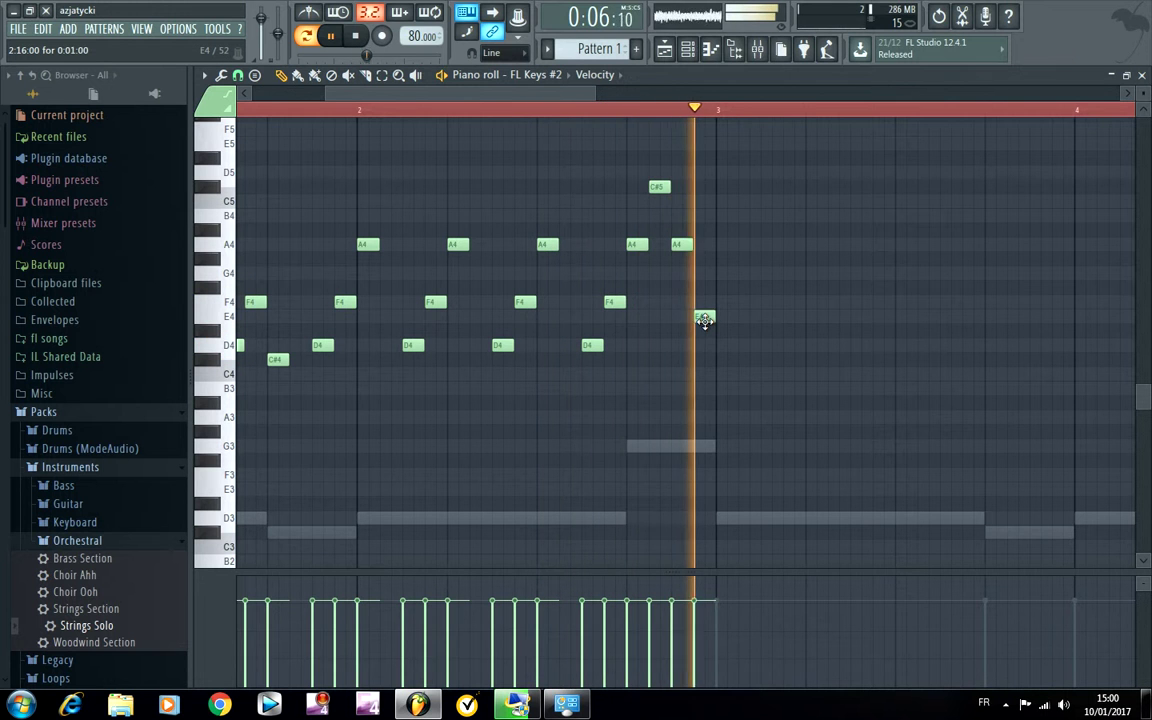
{"action": "key", "text": "space"}
{"action": "key", "text": "space"}
Step: Rearrange the last beat of bar 2 into a descending C#5, A4, G4, E4 run and play it back
{"action": "left_click_drag", "start_coordinate": [520, 92], "coordinate": [547, 95]}
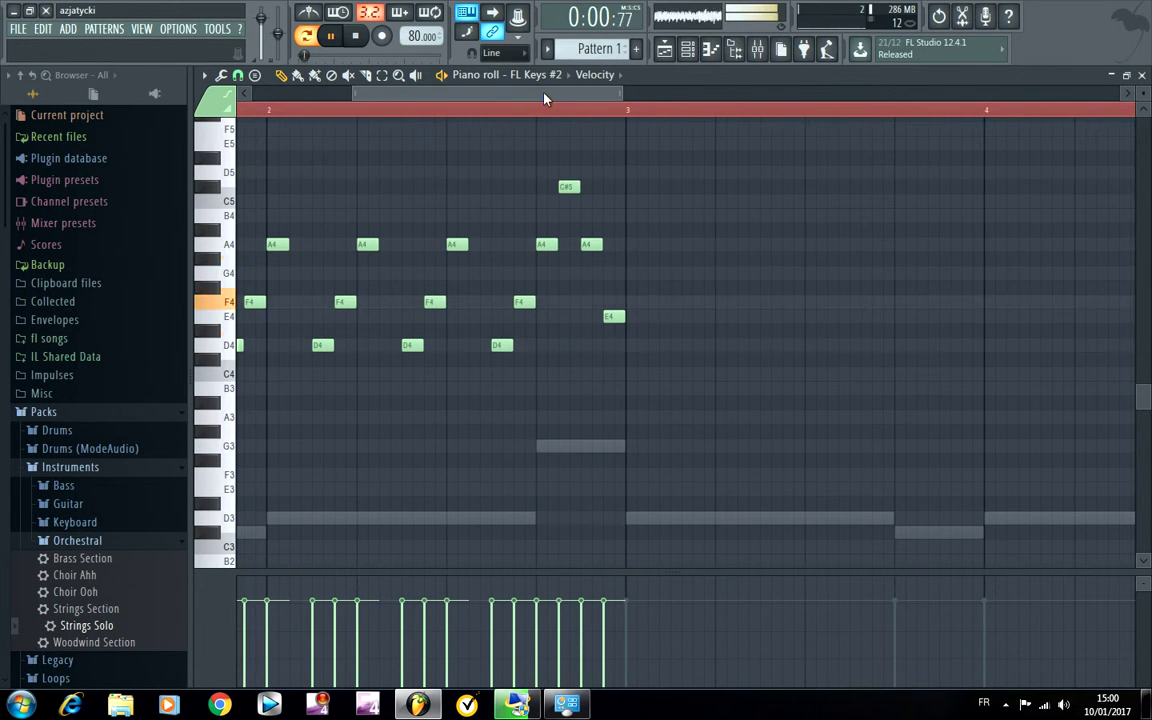
{"action": "left_click_drag", "start_coordinate": [566, 199], "coordinate": [589, 278]}
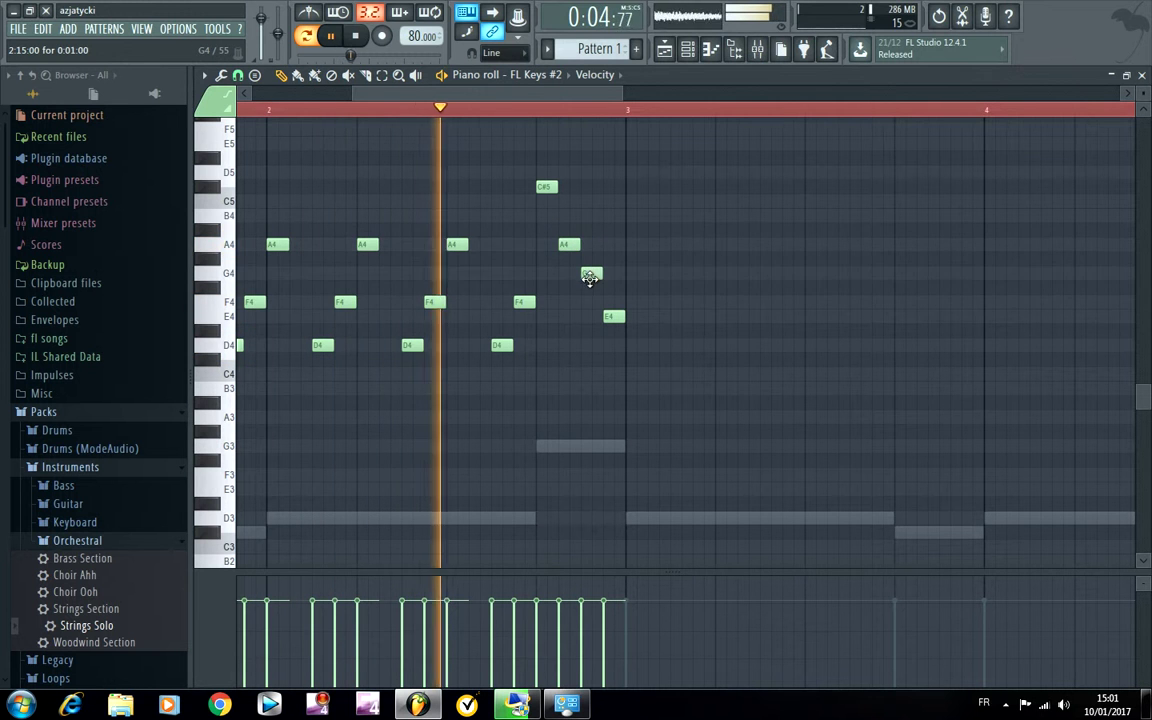
{"action": "key", "text": "space"}
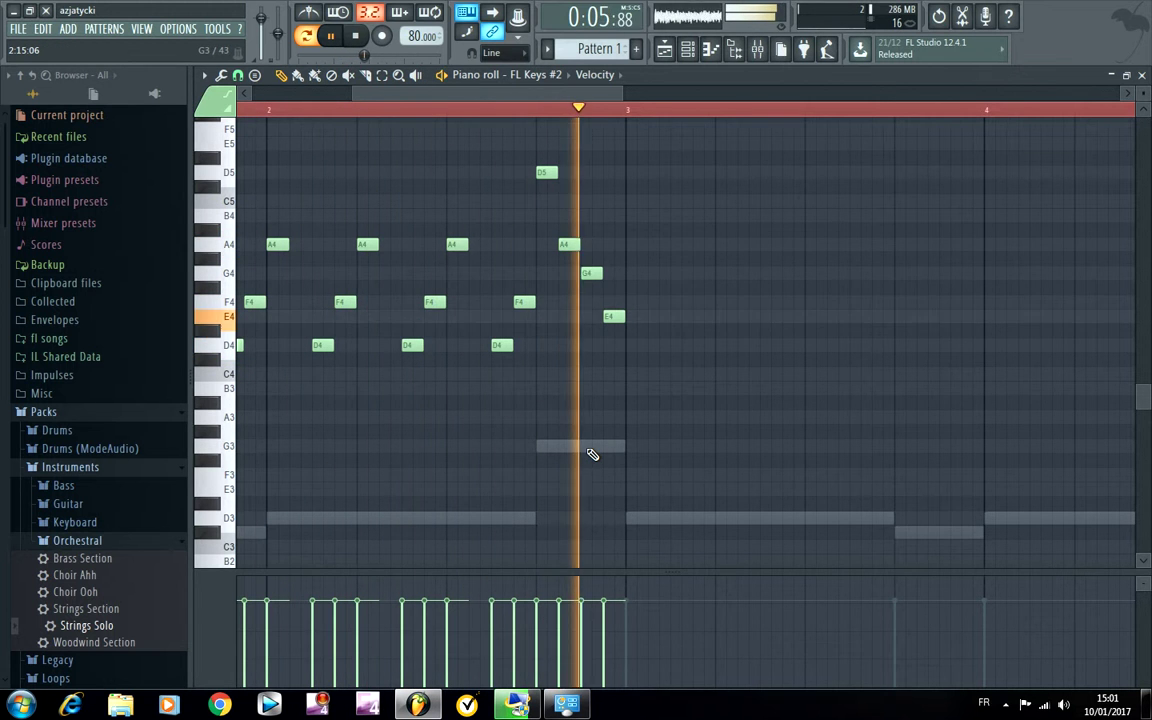
{"action": "key", "text": "space"}
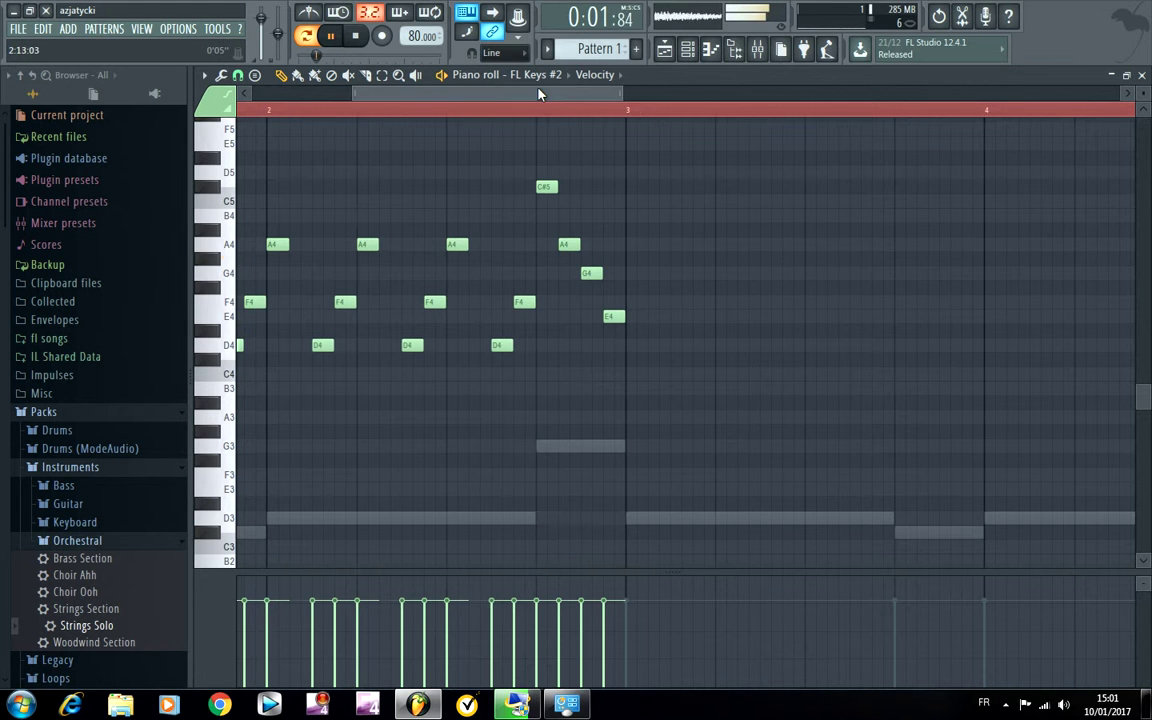
Step: Duplicate the complete two-bar melody into bars 3 and 4
{"action": "left_click_drag", "start_coordinate": [538, 93], "coordinate": [364, 102]}
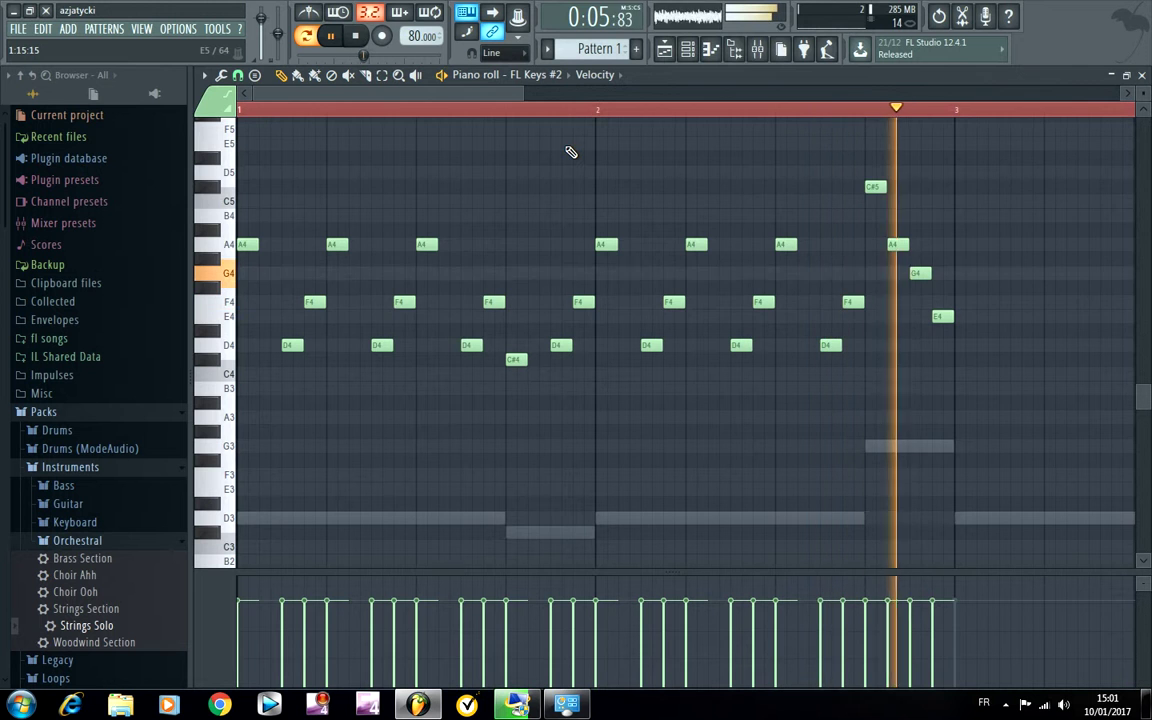
{"action": "left_click_drag", "start_coordinate": [512, 94], "coordinate": [638, 134]}
{"action": "key", "text": "ctrl+a"}
{"action": "key", "text": "ctrl+b"}
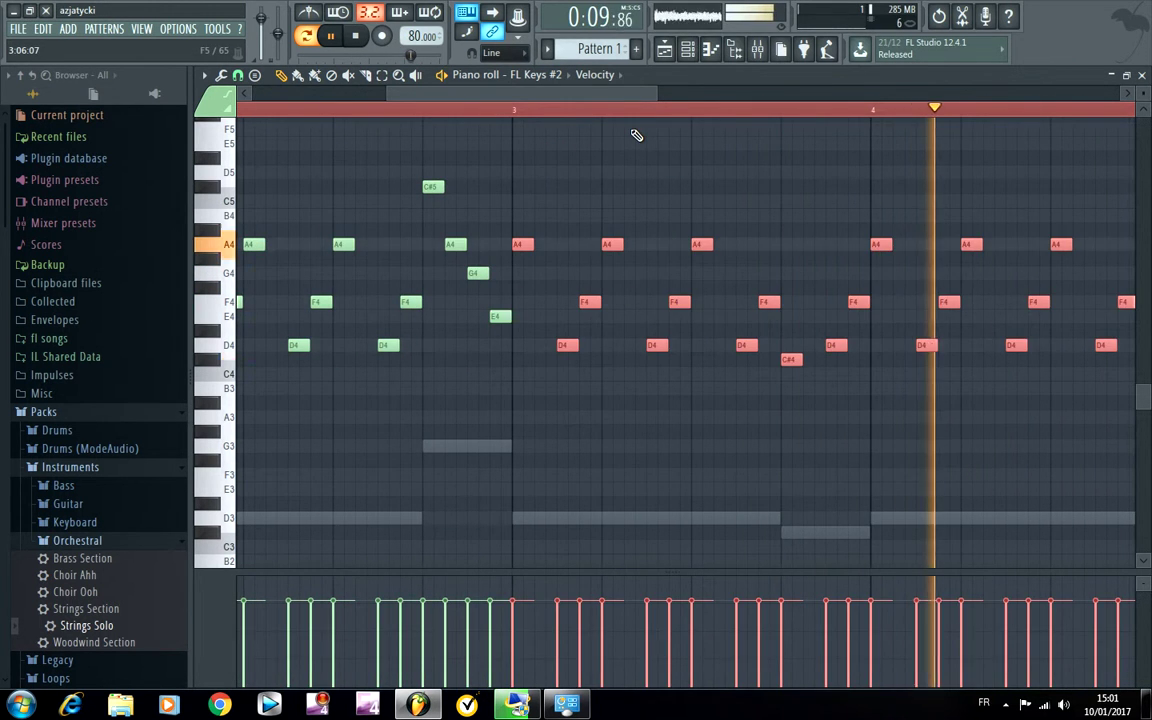
Step: Rework the last beat of bar 4 of the melody into four consecutive notes: C#4, D4, F4 and E4
{"action": "left_click", "coordinate": [841, 445], "text": "ctrl"}
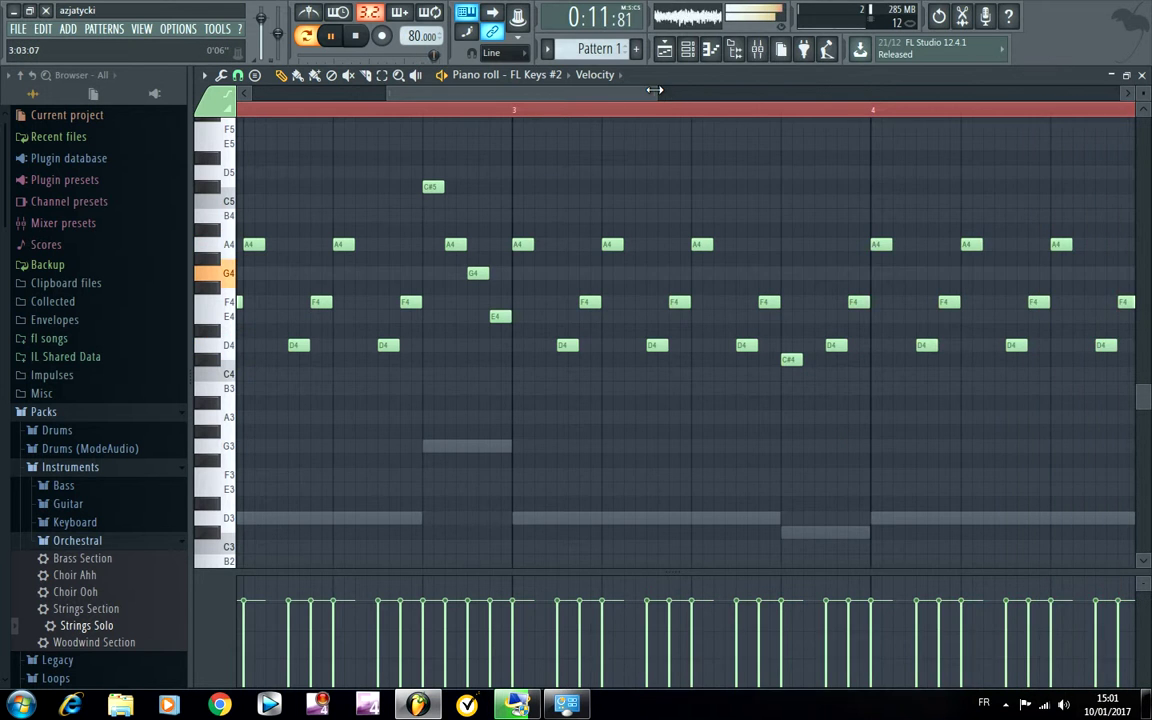
{"action": "left_click_drag", "start_coordinate": [654, 90], "coordinate": [835, 95]}
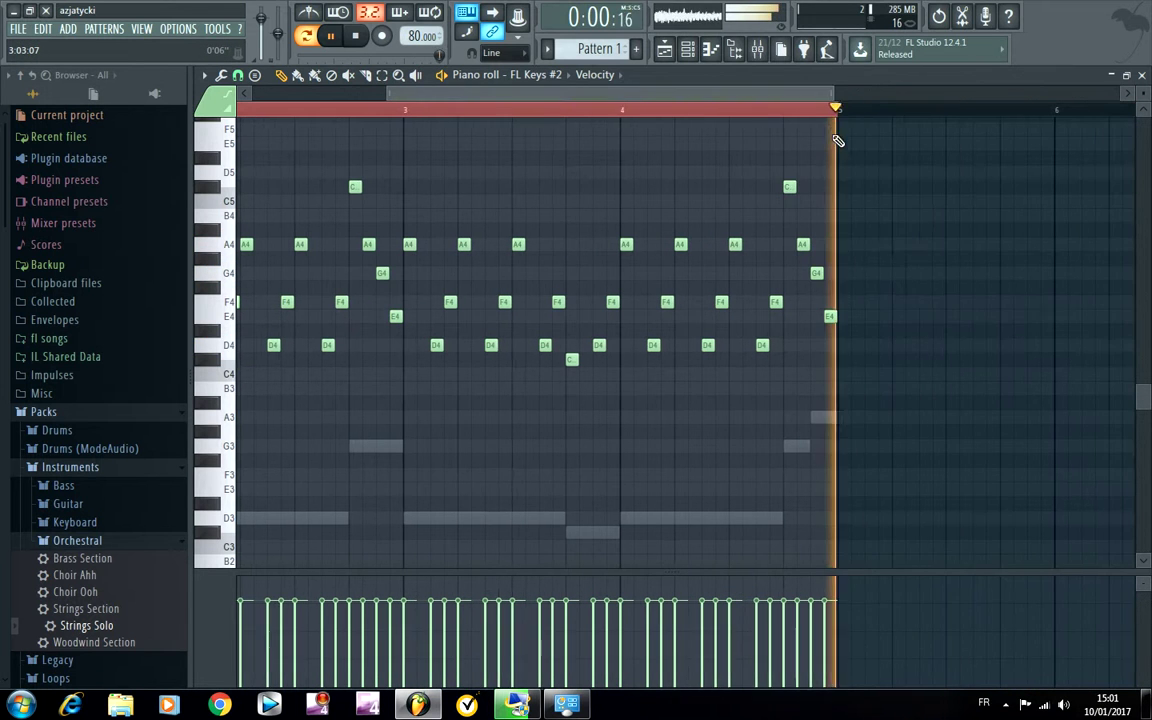
{"action": "left_click", "coordinate": [805, 347]}
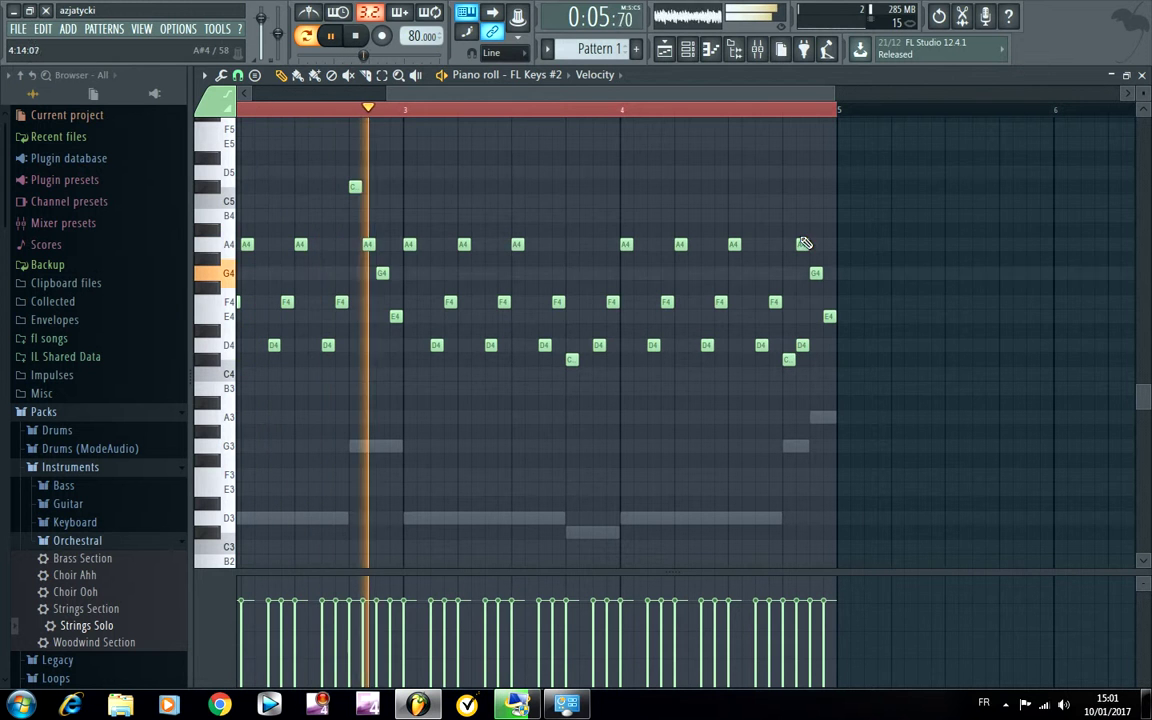
{"action": "scroll", "coordinate": [823, 113], "scroll_direction": "up", "scroll_amount": 5}
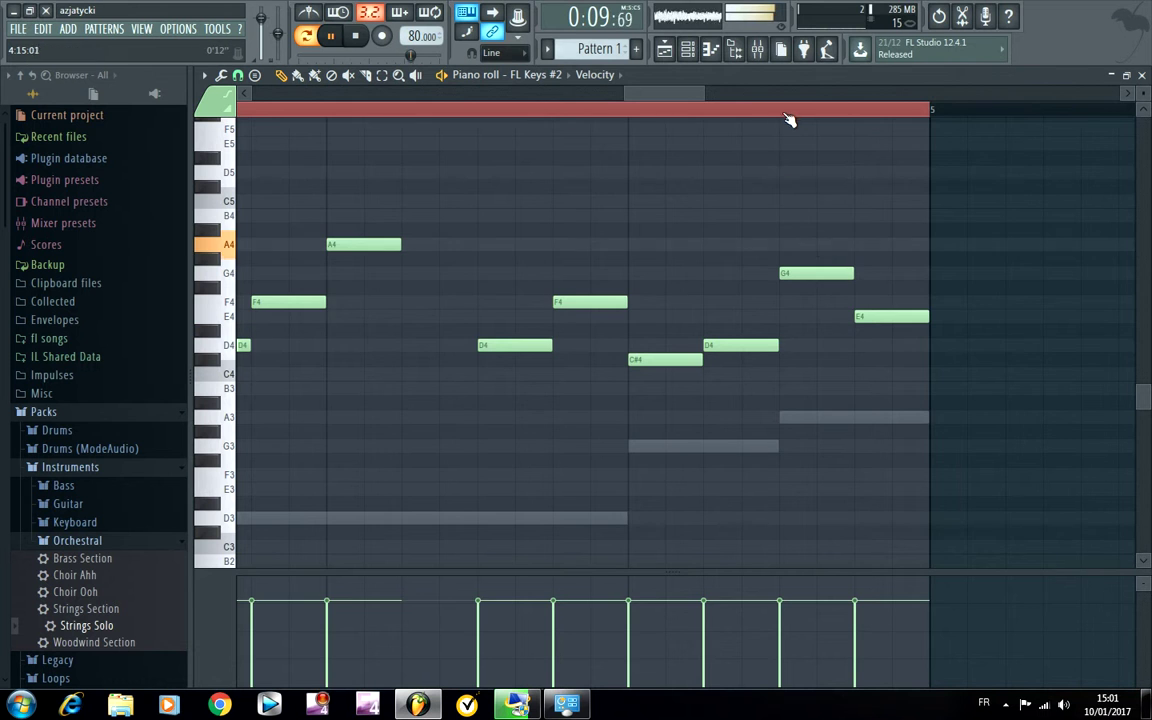
{"action": "scroll", "coordinate": [787, 120], "scroll_direction": "down", "scroll_amount": 3}
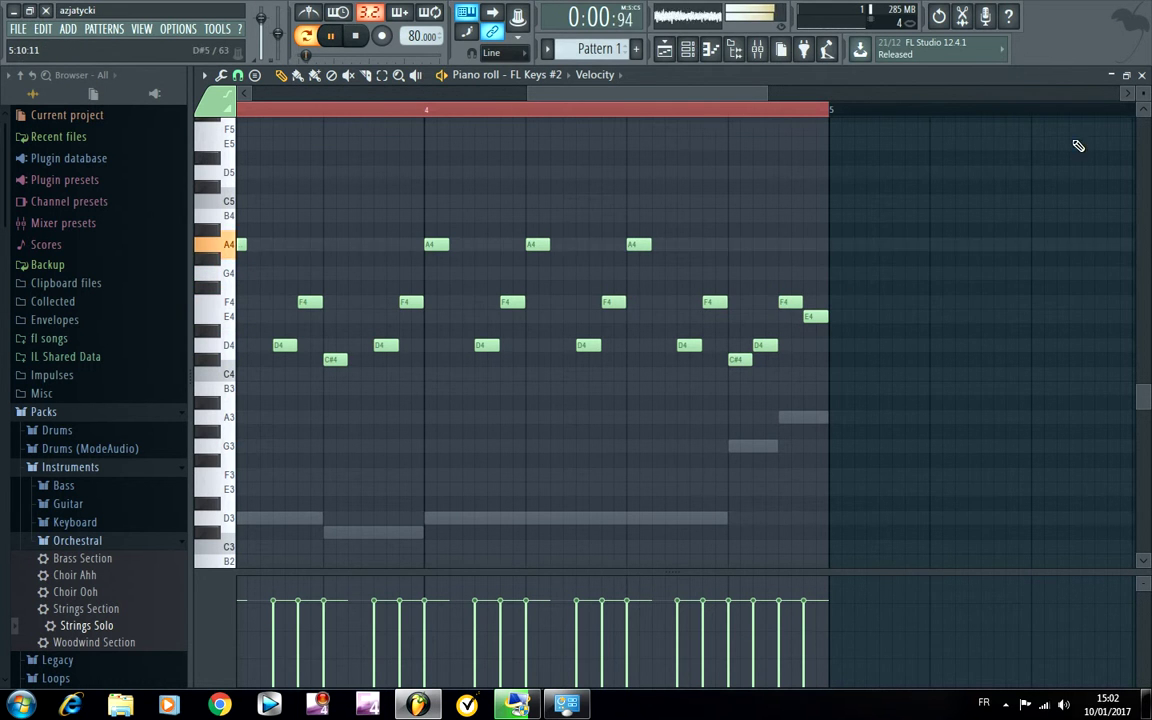
Step: Return to the channel rack and clone the FL Keys #2 channel
{"action": "left_click", "coordinate": [1142, 76]}
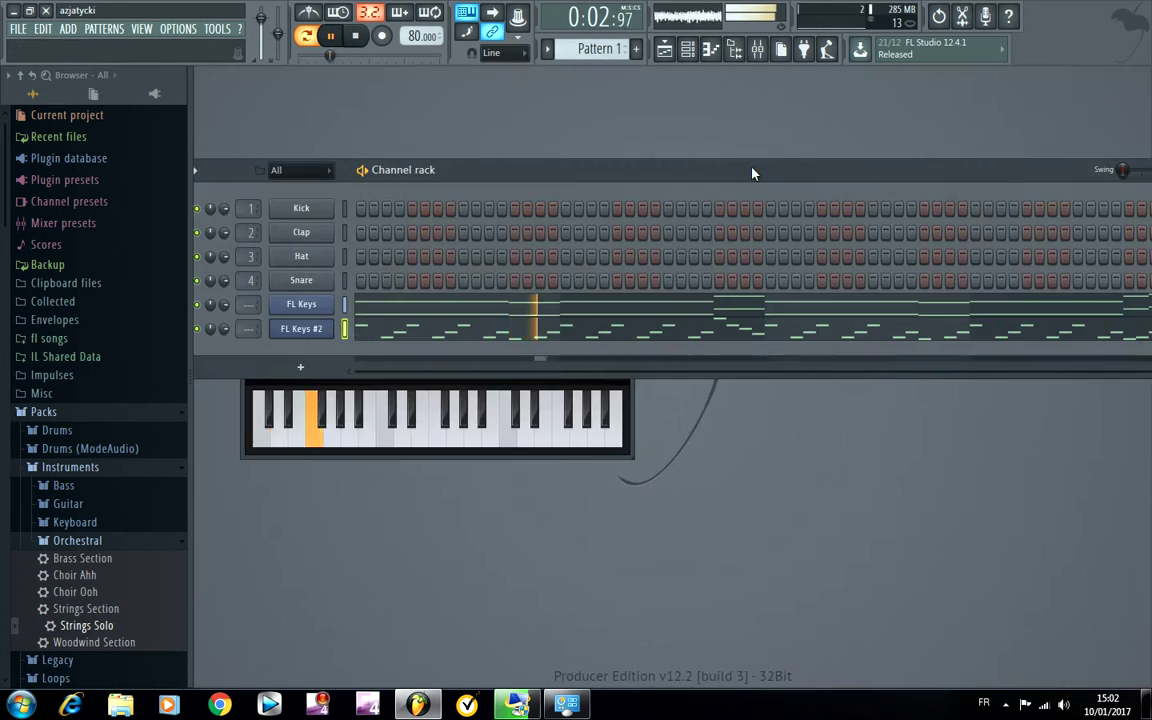
{"action": "right_click", "coordinate": [214, 329]}
{"action": "left_click", "coordinate": [242, 344]}
{"action": "right_click", "coordinate": [325, 326]}
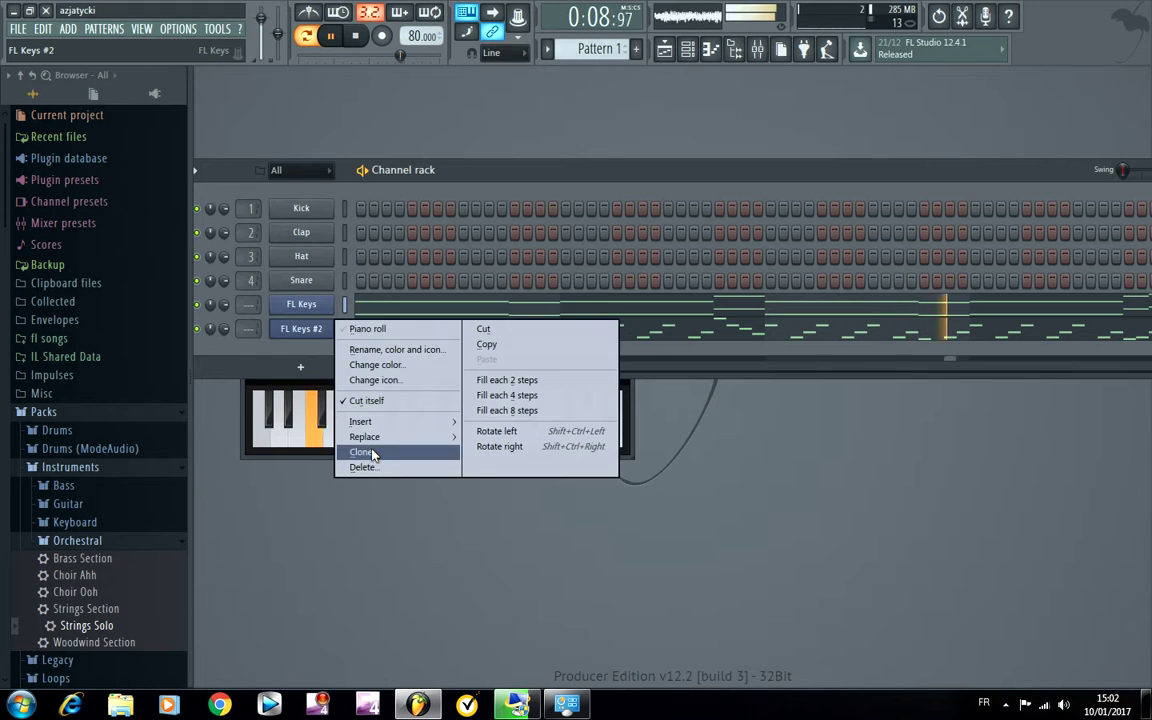
{"action": "left_click", "coordinate": [360, 451]}
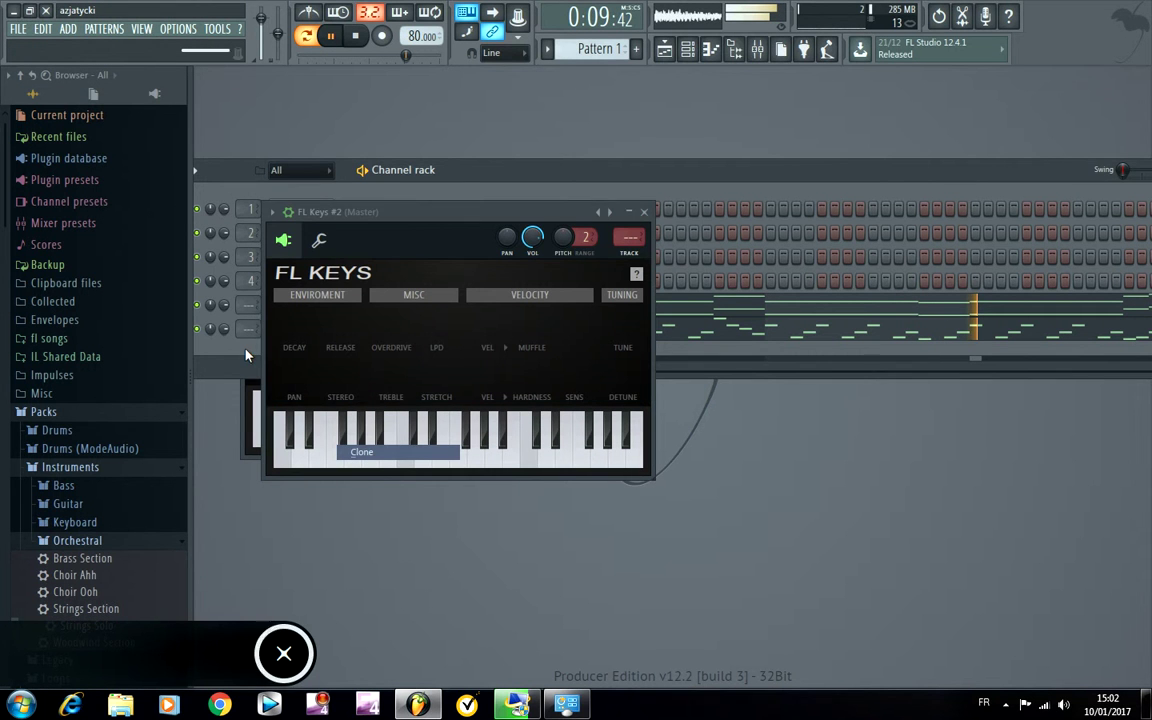
{"action": "left_click", "coordinate": [245, 370]}
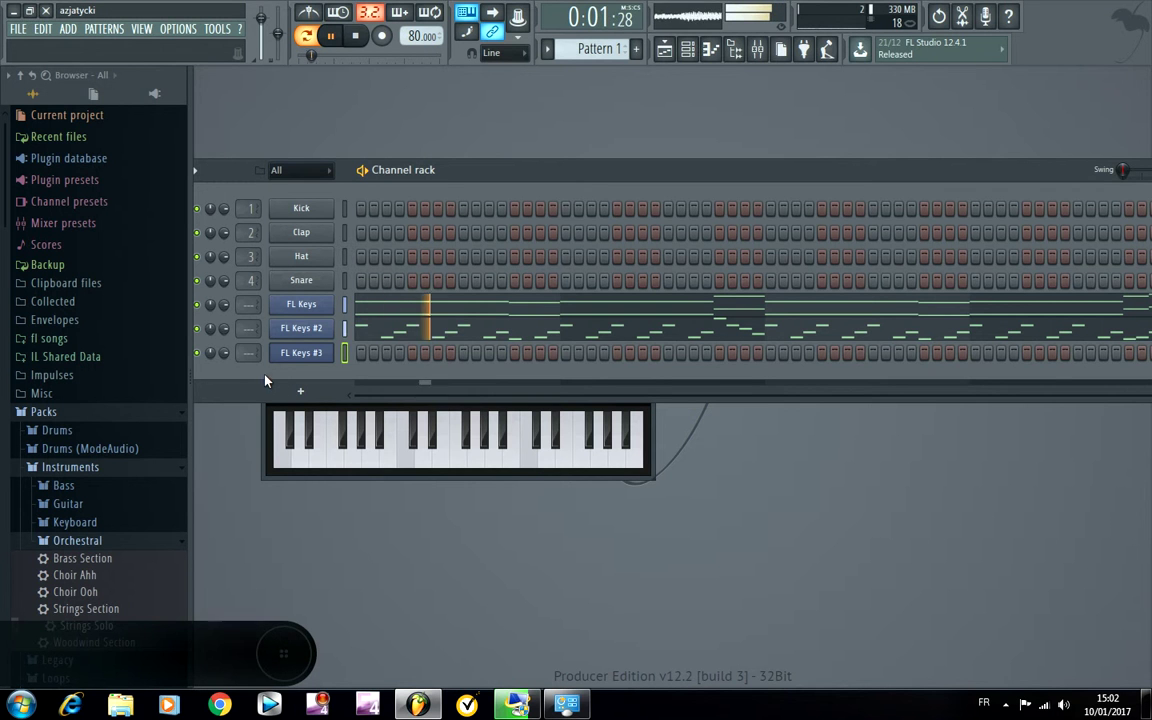
Step: Copy the FL Keys #2 melody and paste it into the FL Keys #3 channel
{"action": "right_click", "coordinate": [330, 327]}
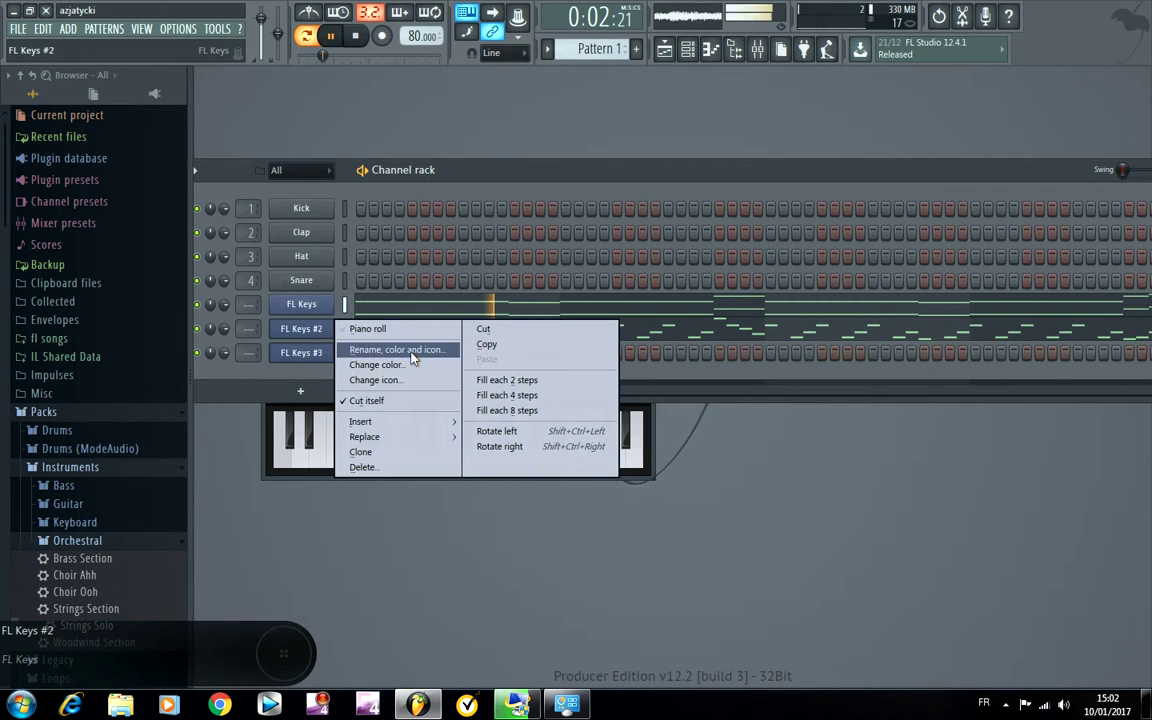
{"action": "left_click", "coordinate": [503, 350]}
{"action": "right_click", "coordinate": [330, 351]}
{"action": "left_click", "coordinate": [520, 385]}
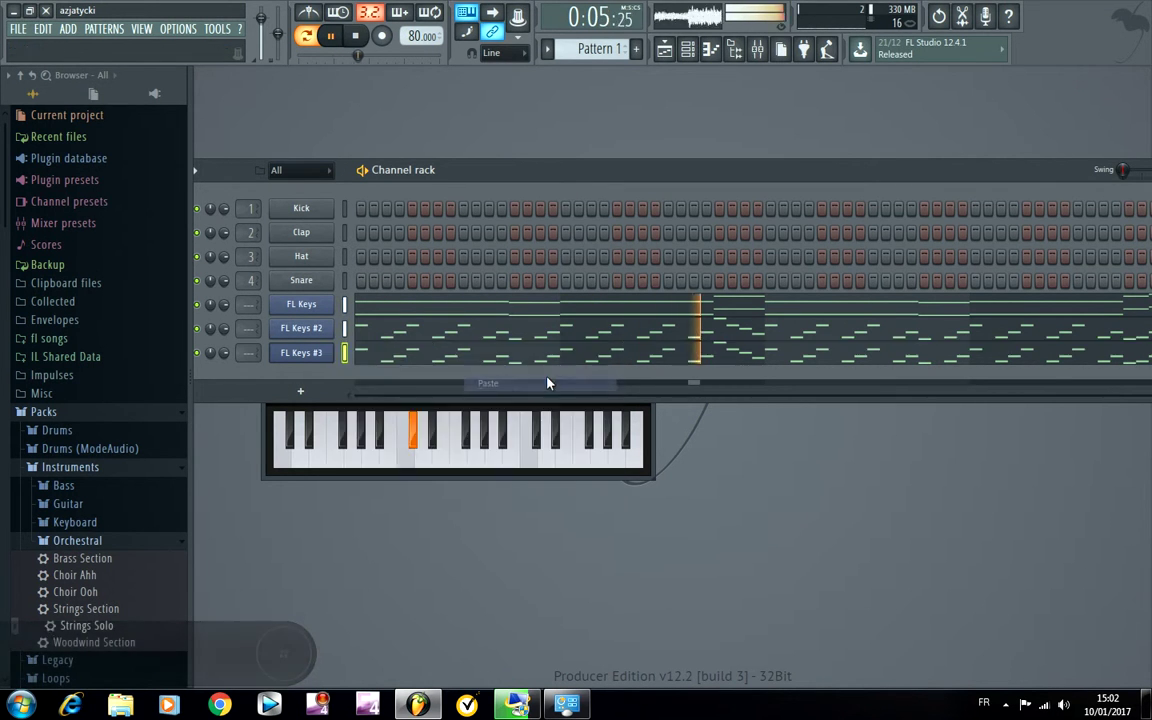
Step: Transpose the FL Keys #3 melody up two octaves and lower that channel's volume
{"action": "left_click", "coordinate": [562, 356]}
{"action": "key", "text": "ctrl+Up"}
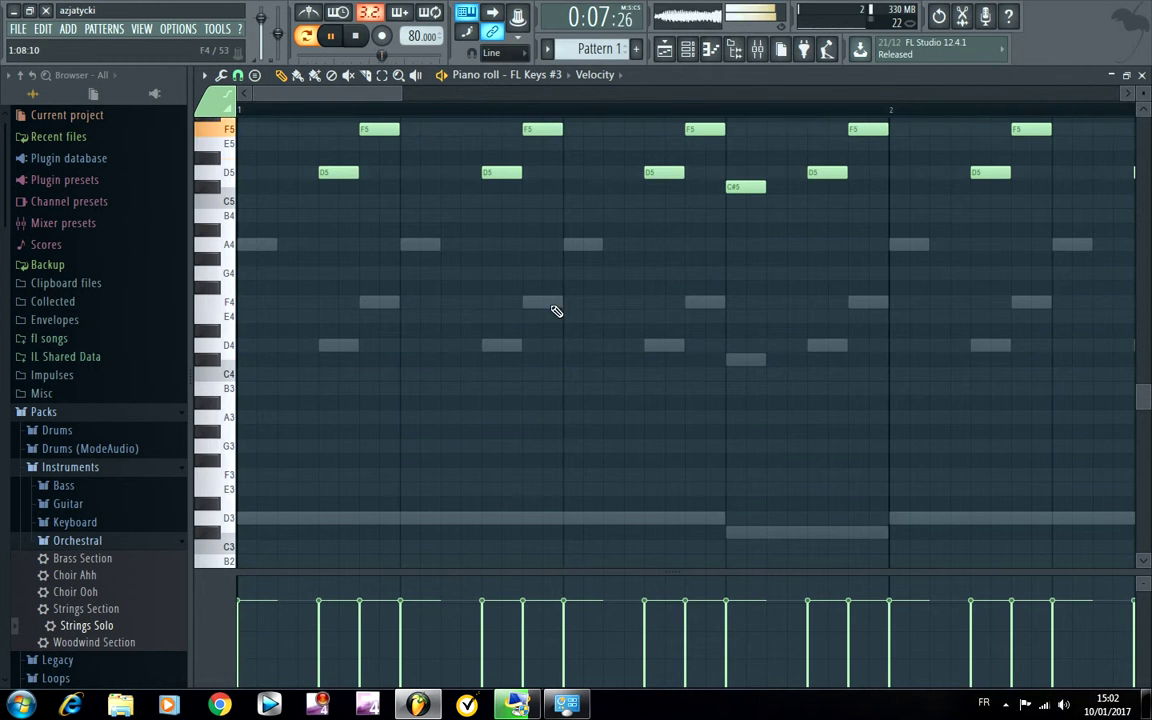
{"action": "left_click", "coordinate": [1142, 76]}
{"action": "left_click_drag", "start_coordinate": [225, 353], "coordinate": [225, 373]}
{"action": "left_click", "coordinate": [394, 358]}
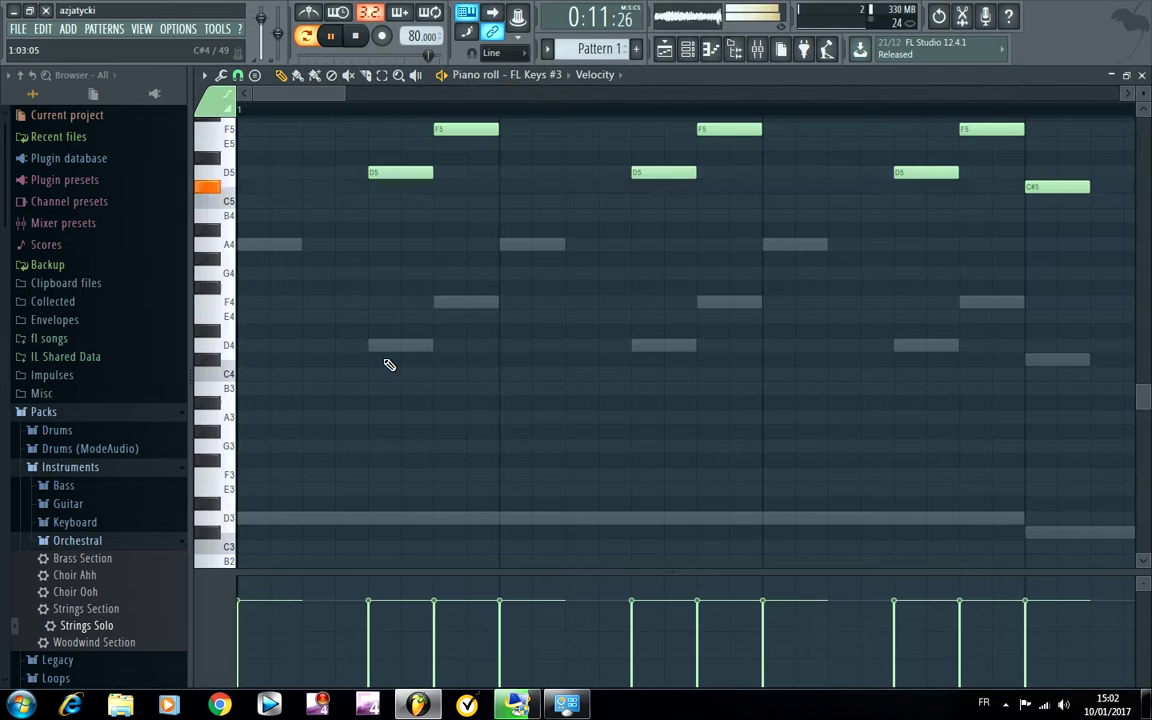
{"action": "key", "text": "ctrl+Up"}
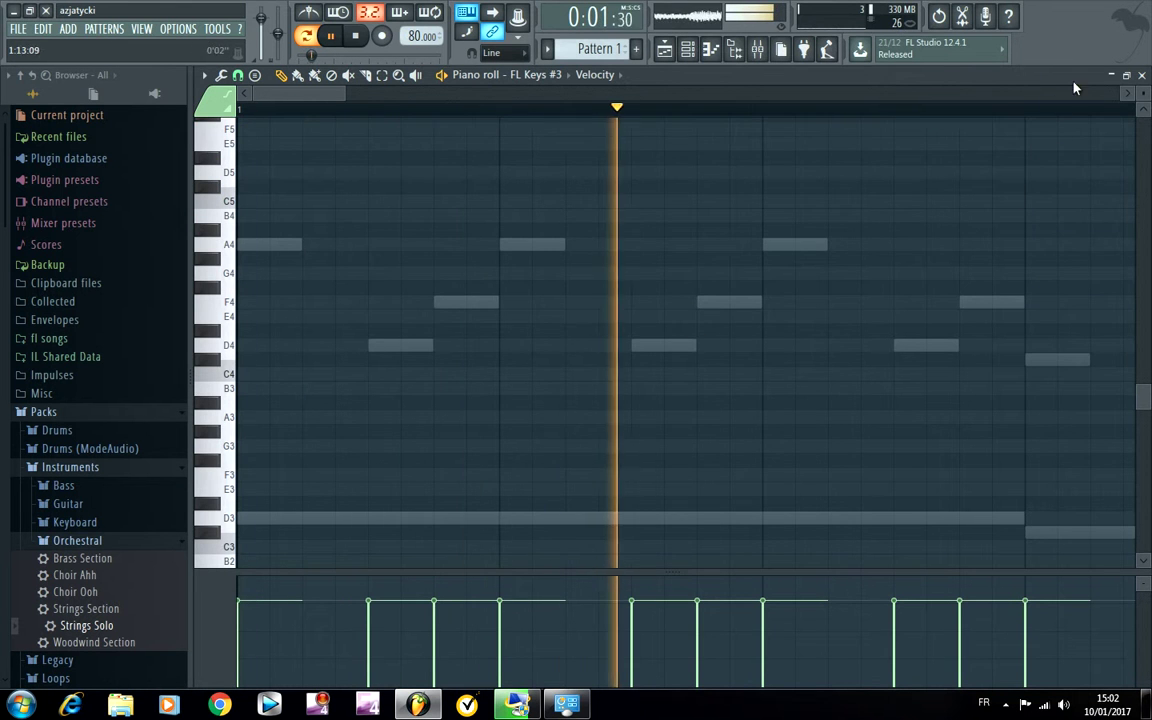
{"action": "left_click", "coordinate": [1142, 76]}
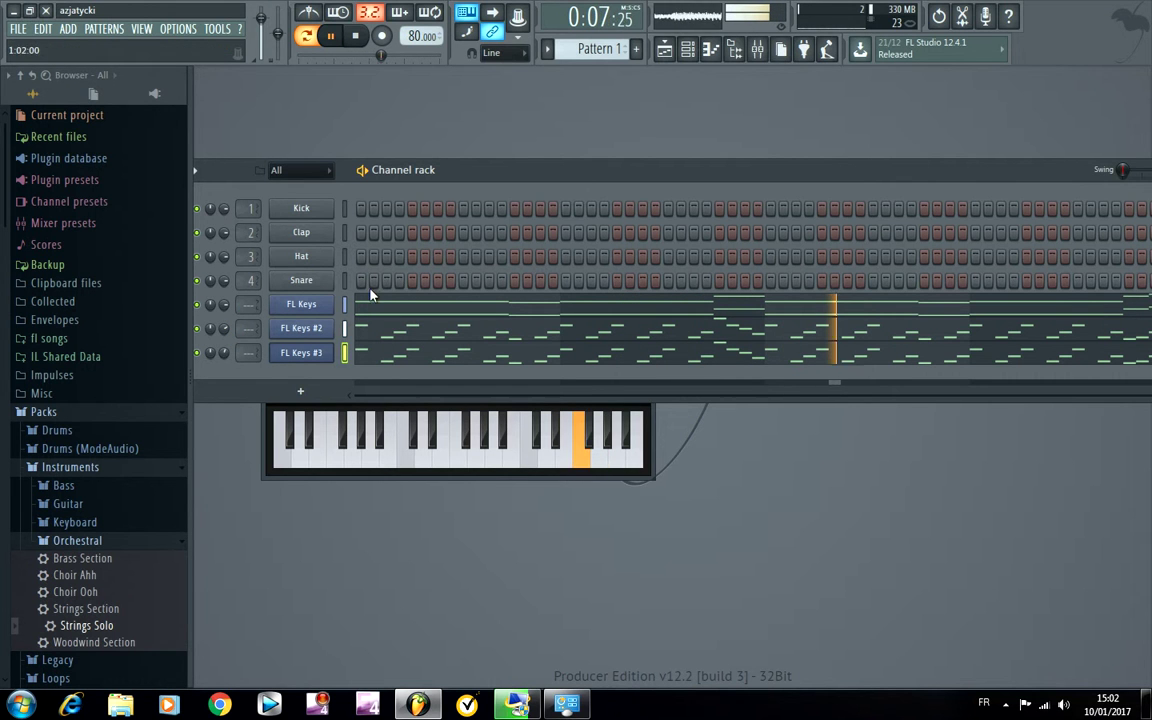
Step: Add the Brass Section instrument from the Orchestral pack as a new channel below FL Keys #3
{"action": "left_click", "coordinate": [716, 58]}
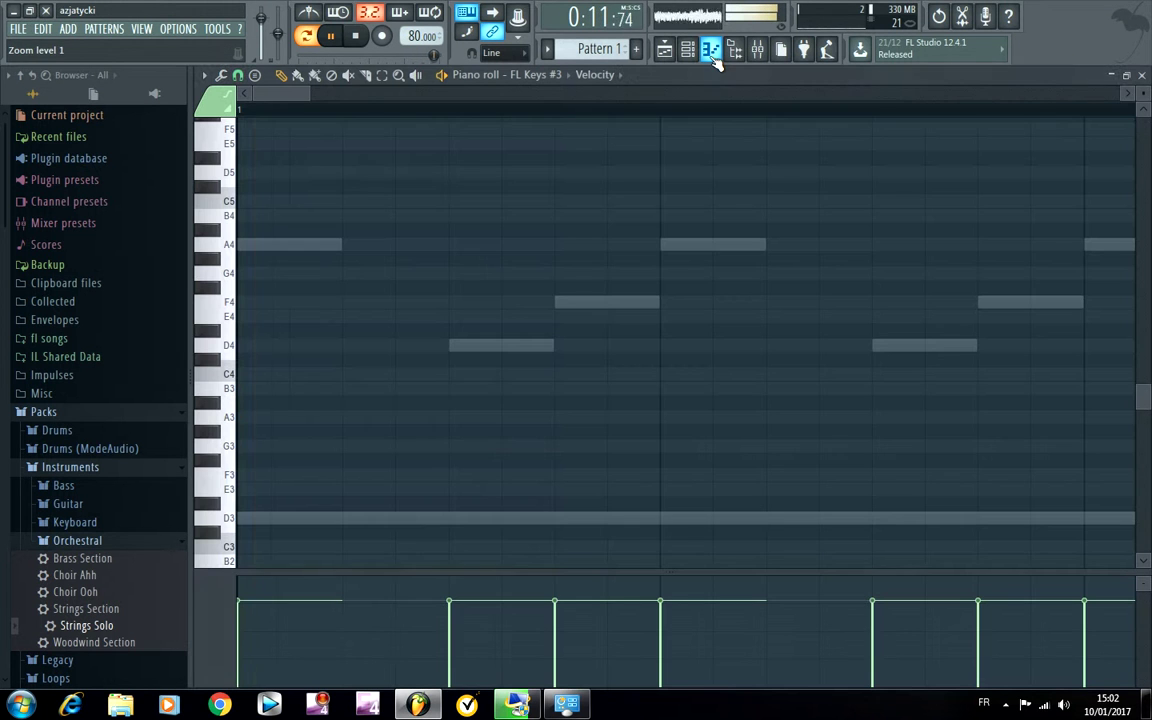
{"action": "left_click", "coordinate": [76, 469]}
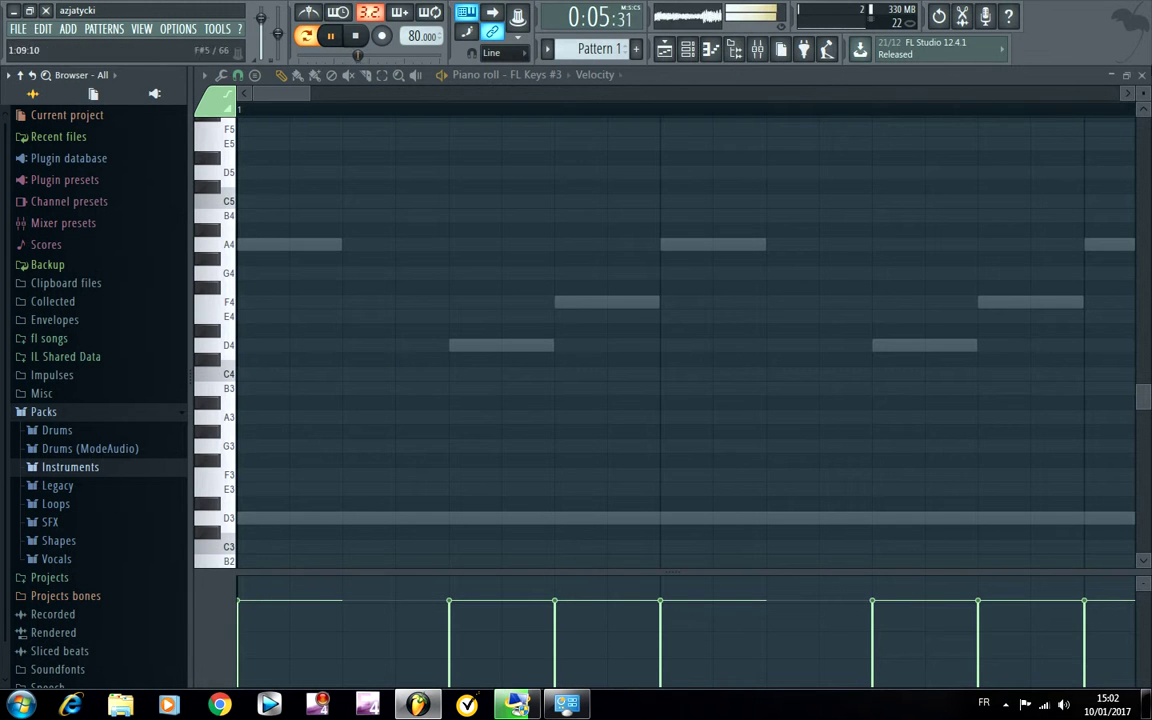
{"action": "left_click", "coordinate": [1145, 78]}
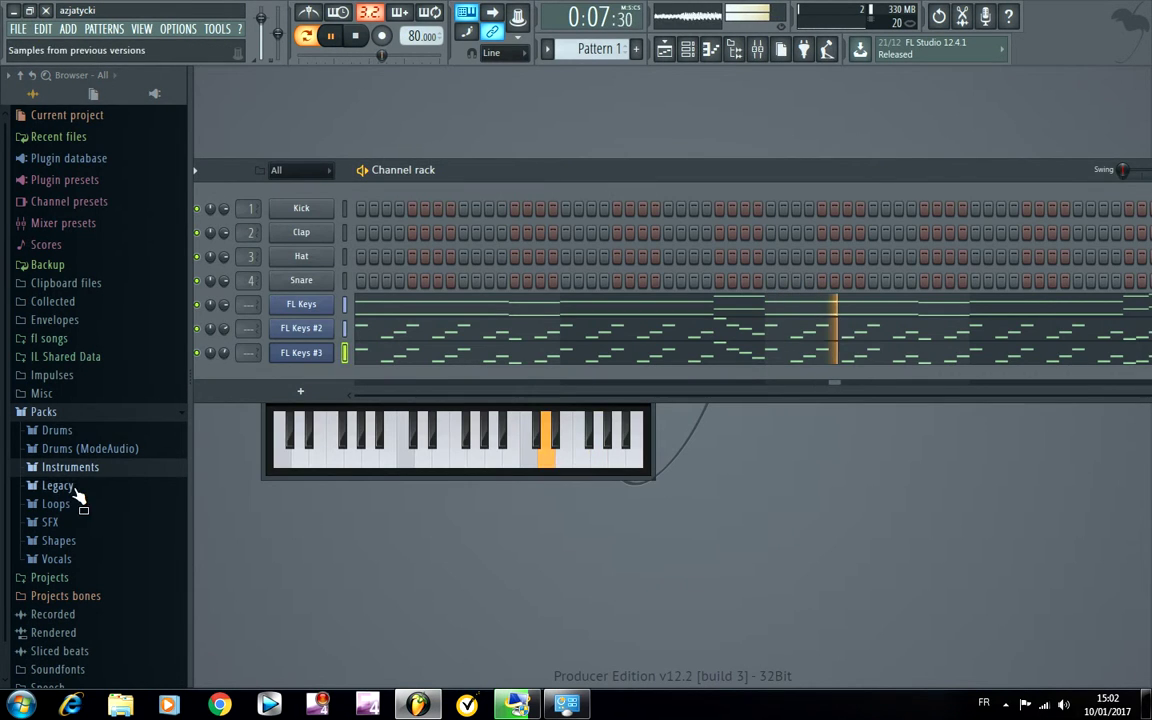
{"action": "left_click", "coordinate": [72, 467]}
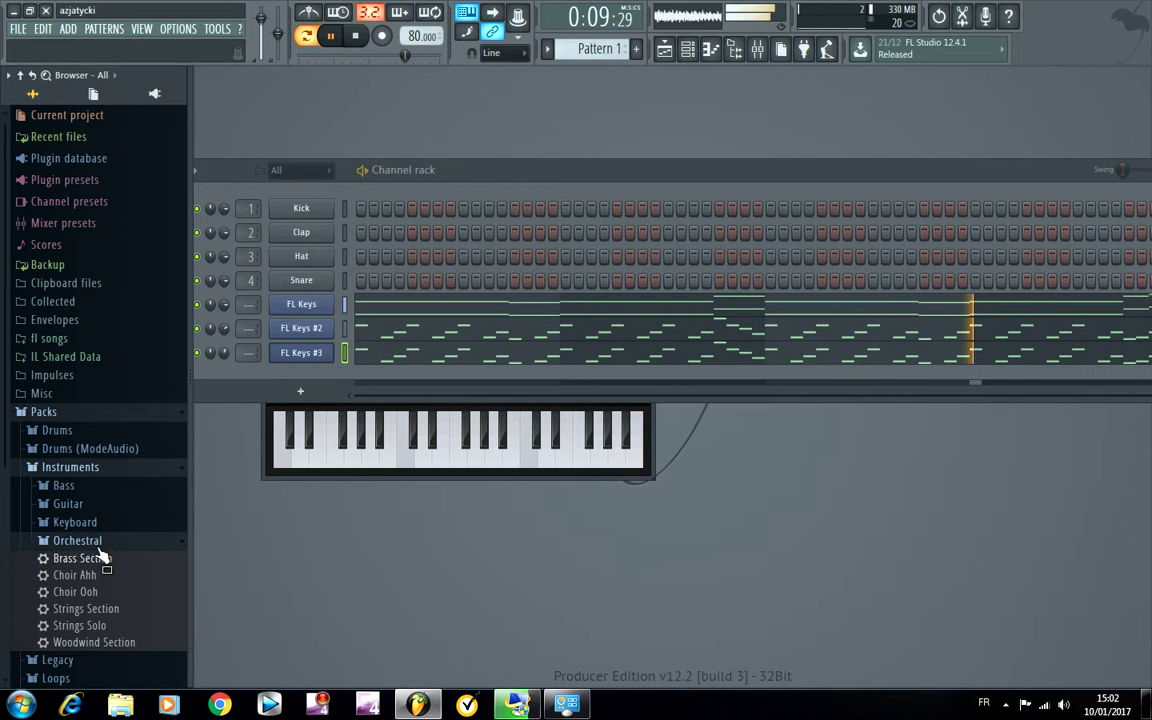
{"action": "left_click_drag", "start_coordinate": [116, 558], "coordinate": [306, 367]}
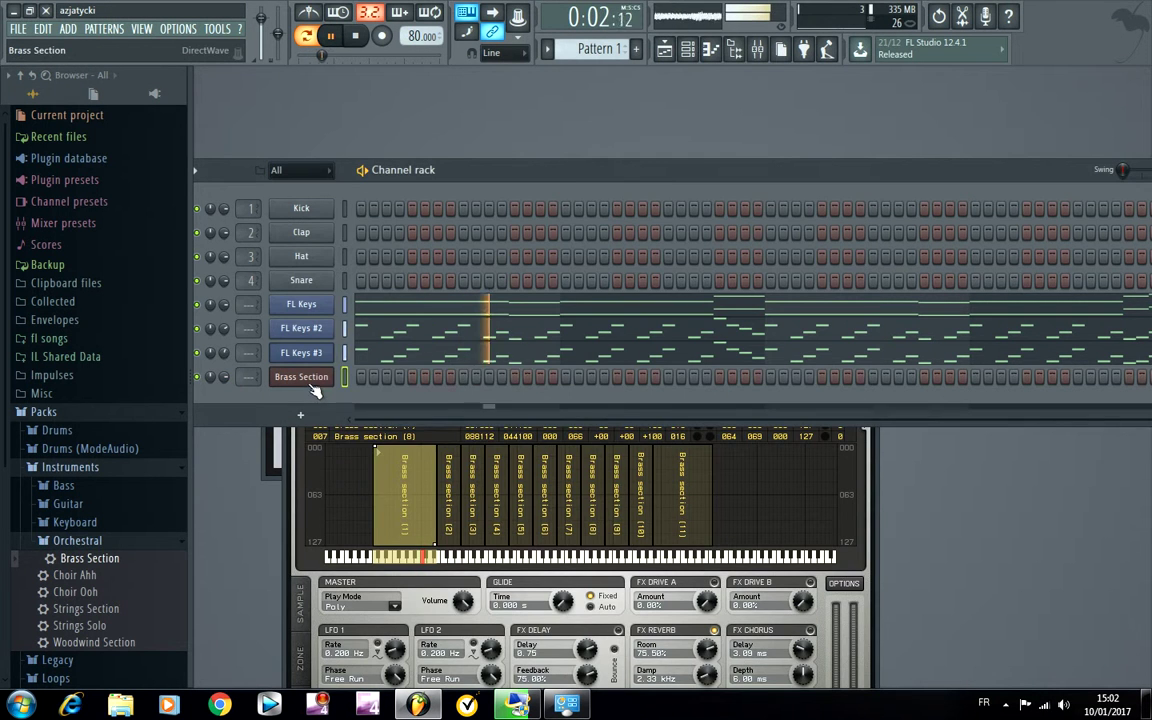
Step: In the Brass Section piano roll, place D3 and D4 at step 11 of bar 1, and D3 and C#4 at step 13
{"action": "right_click", "coordinate": [336, 376]}
{"action": "left_click", "coordinate": [350, 378]}
{"action": "key", "text": "space"}
{"action": "scroll", "coordinate": [521, 113], "scroll_direction": "down", "scroll_amount": 2}
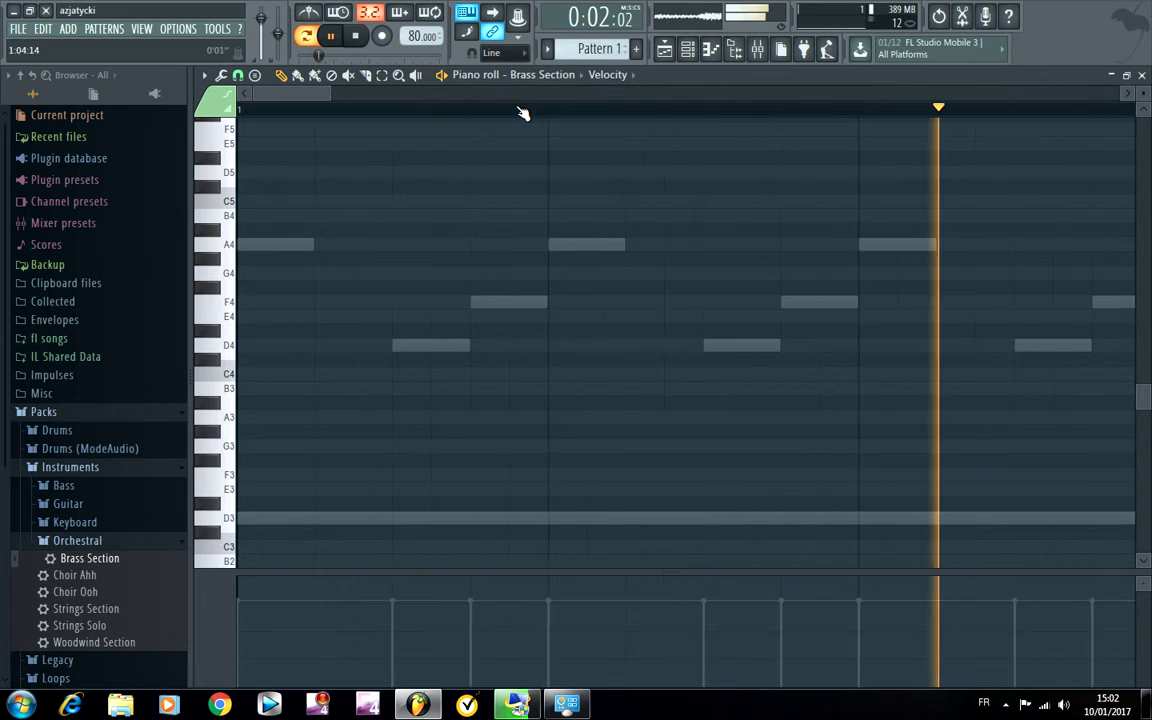
{"action": "scroll", "coordinate": [521, 113], "scroll_direction": "down", "scroll_amount": 2}
{"action": "key", "text": "space"}
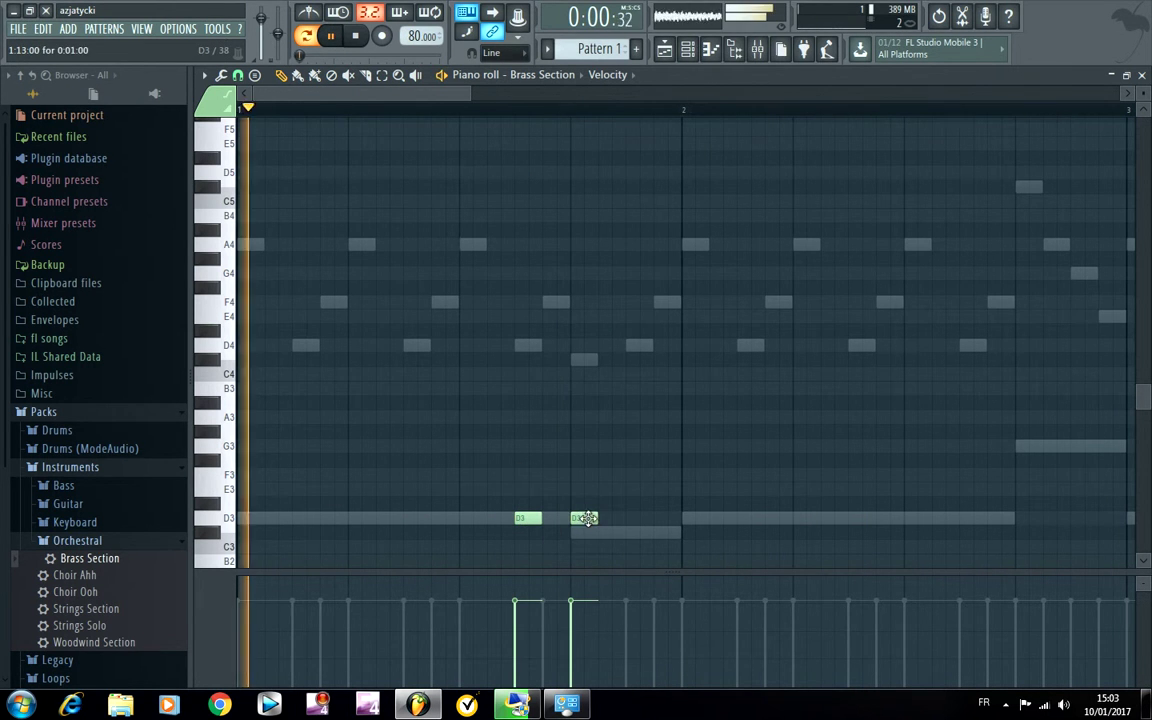
{"action": "left_click", "coordinate": [527, 346]}
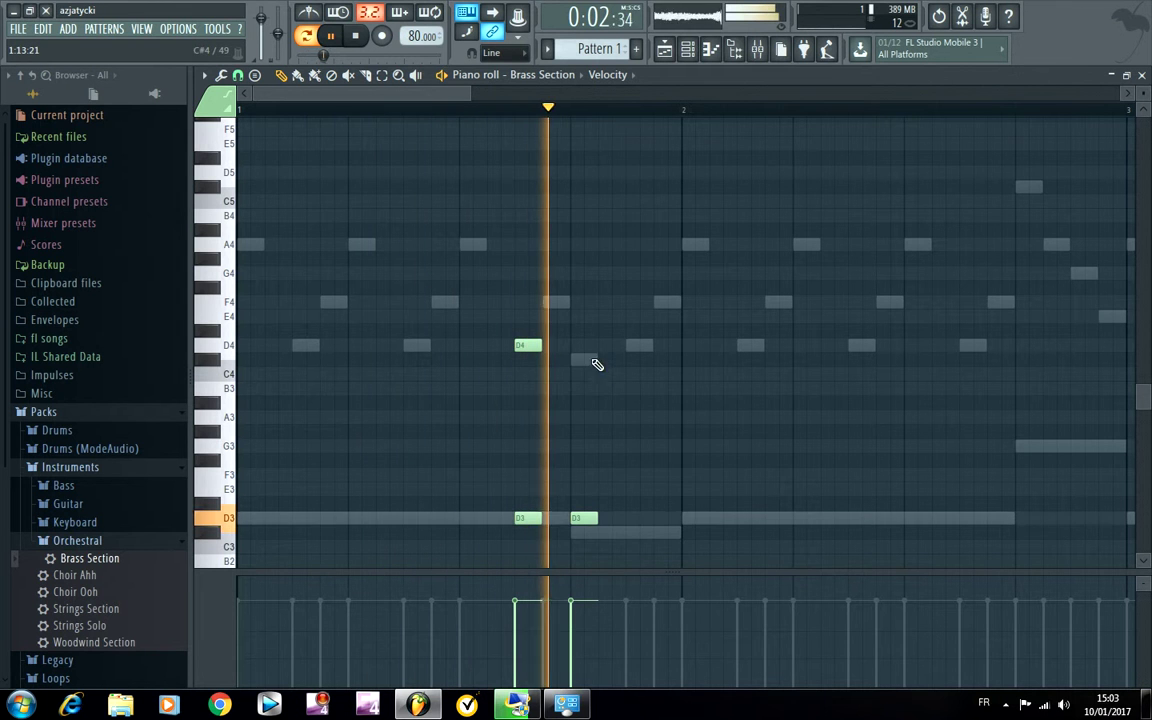
{"action": "left_click", "coordinate": [579, 359]}
Step: Move the second D3 down to C#3 and lengthen both C# notes to fill the last beat of bar 1
{"action": "left_click_drag", "start_coordinate": [579, 521], "coordinate": [625, 550]}
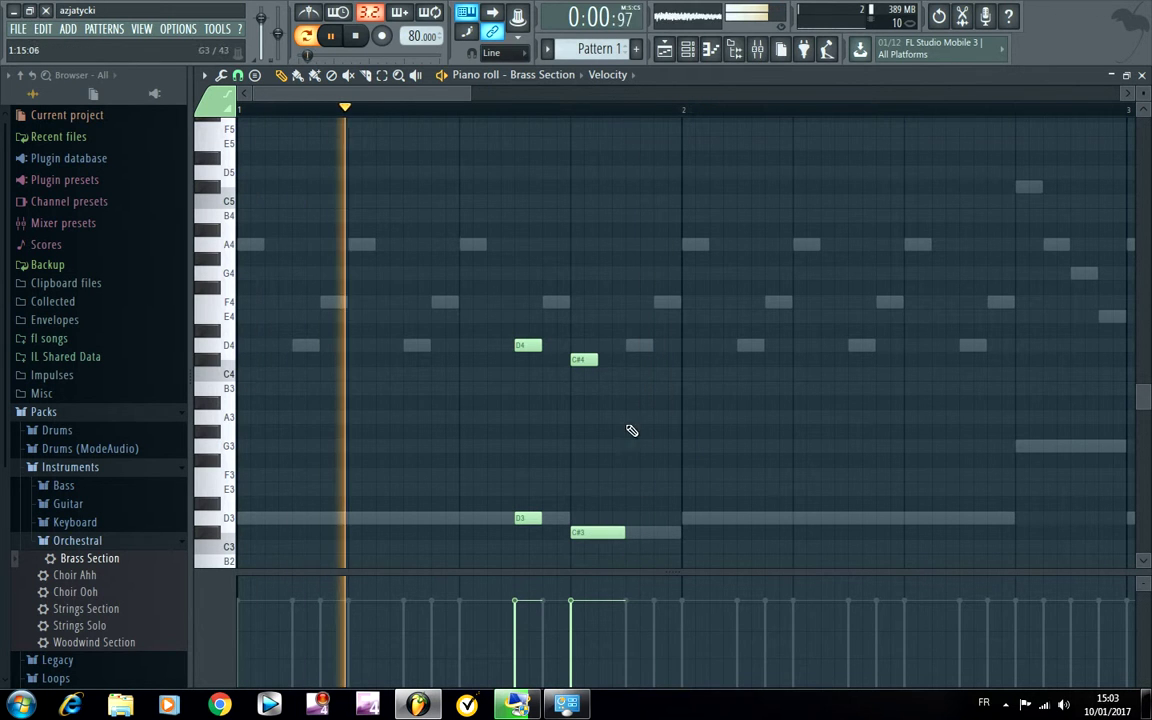
{"action": "left_click_drag", "start_coordinate": [596, 359], "coordinate": [674, 407]}
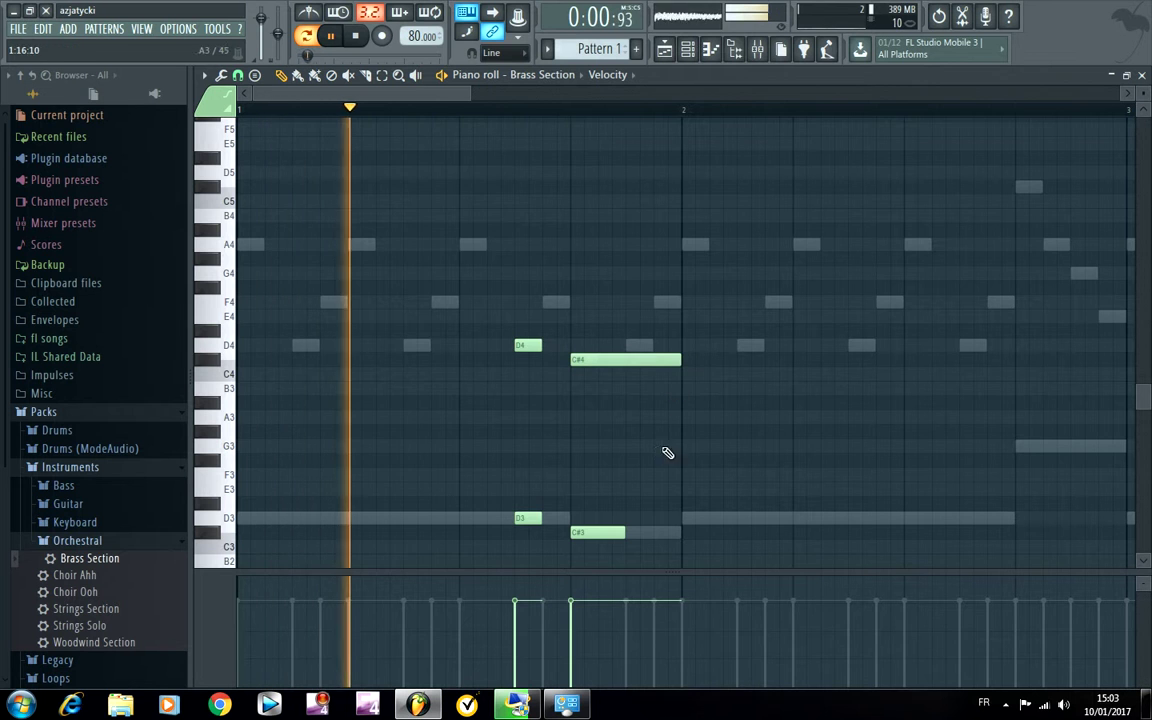
{"action": "left_click_drag", "start_coordinate": [625, 532], "coordinate": [683, 530]}
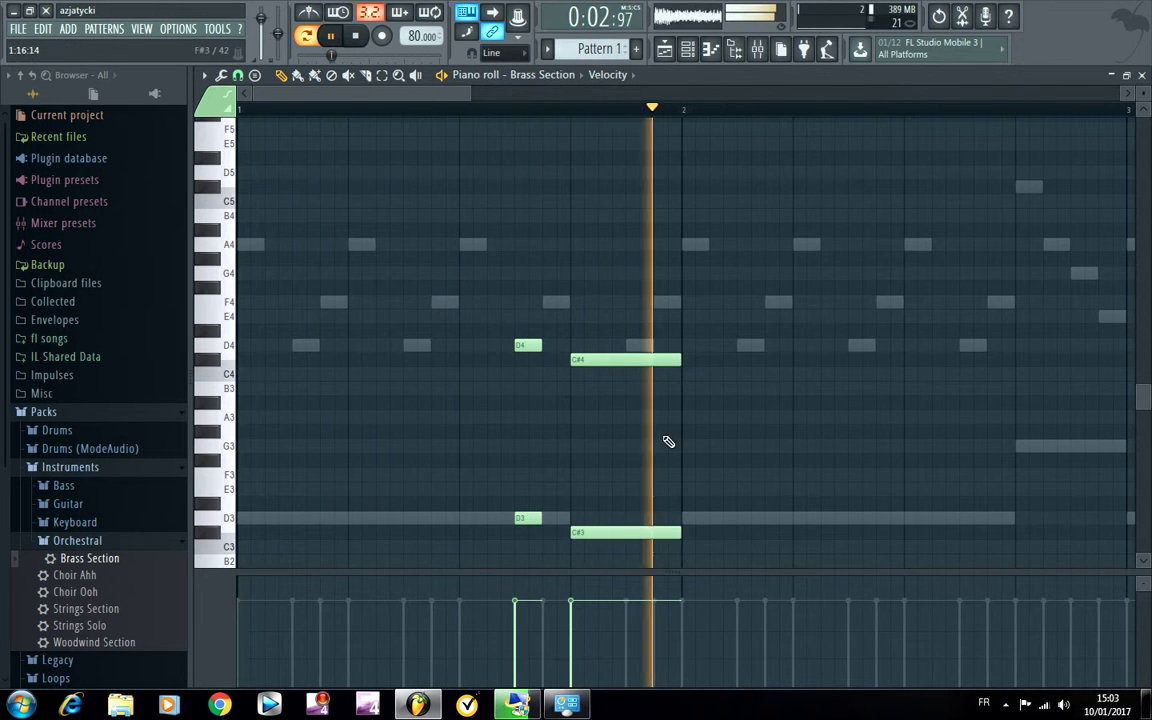
Step: Transpose the brass notes in bar 1 up one octave and play the pattern
{"action": "key", "text": "ctrl+Up"}
{"action": "key", "text": "ctrl+Up"}
{"action": "key", "text": "space"}
{"action": "key", "text": "space"}
{"action": "scroll", "coordinate": [562, 113], "scroll_direction": "down", "scroll_amount": 2}
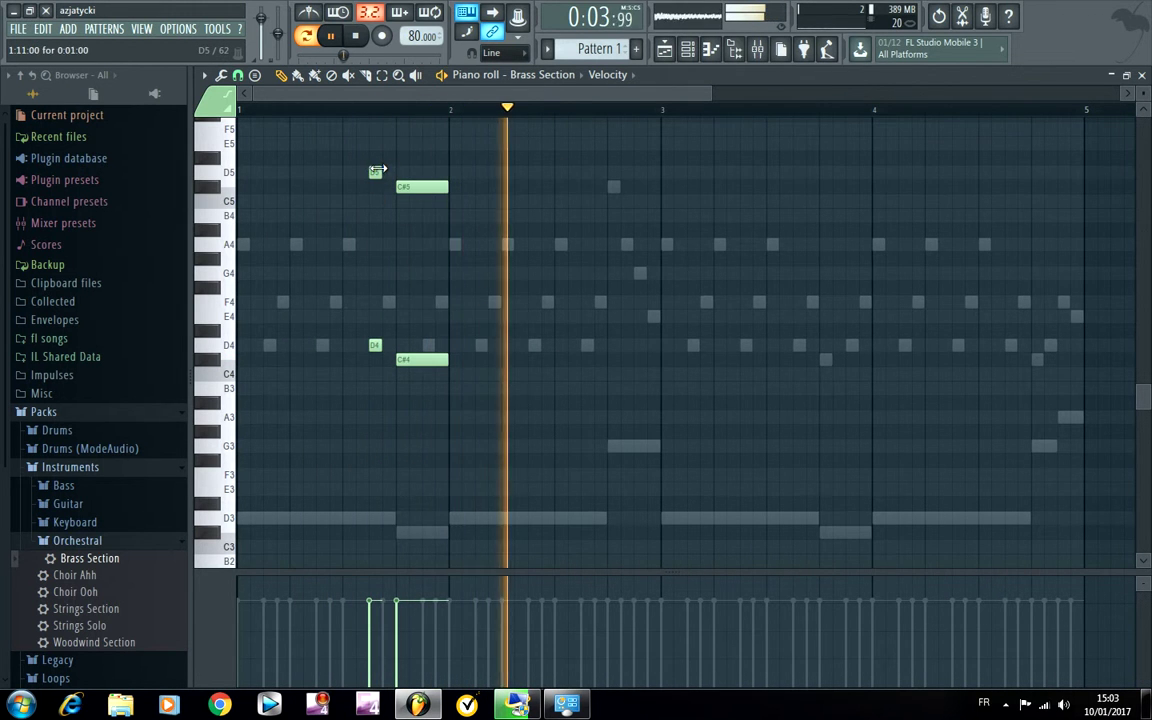
Step: Add a third octave to the brass: a one-step D6 at step 11 and a one-beat C#6 at step 13 of bar 1
{"action": "scroll", "coordinate": [377, 170], "scroll_direction": "up", "scroll_amount": 4}
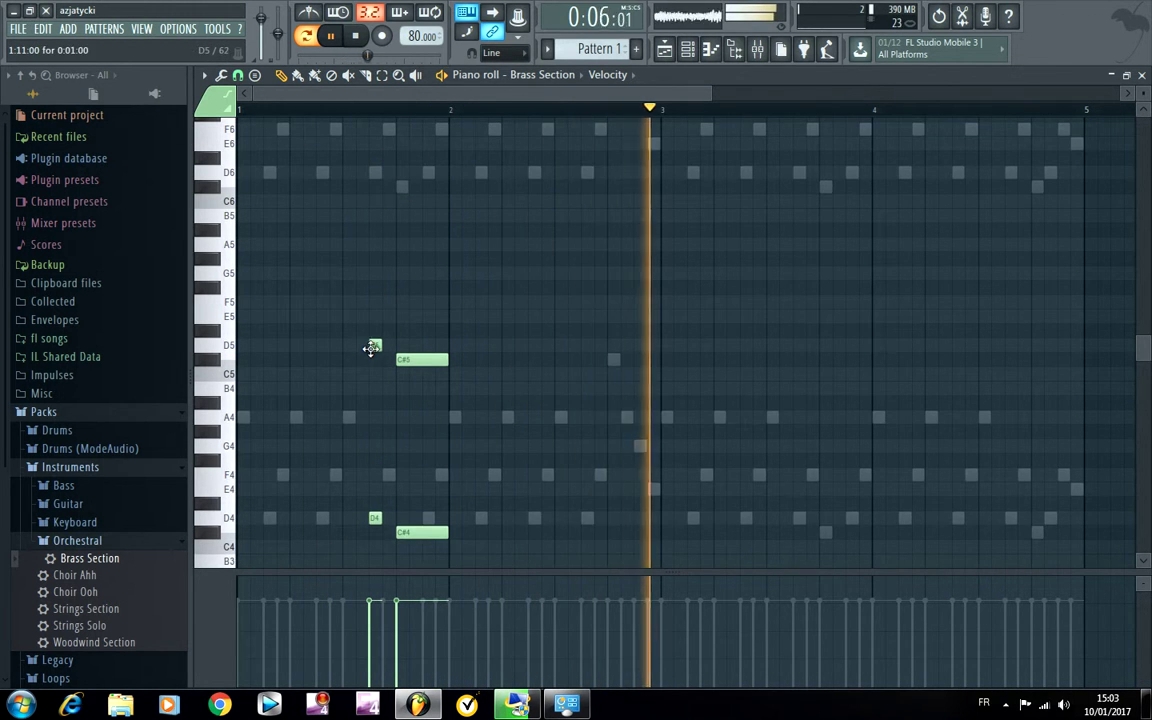
{"action": "left_click", "coordinate": [375, 173]}
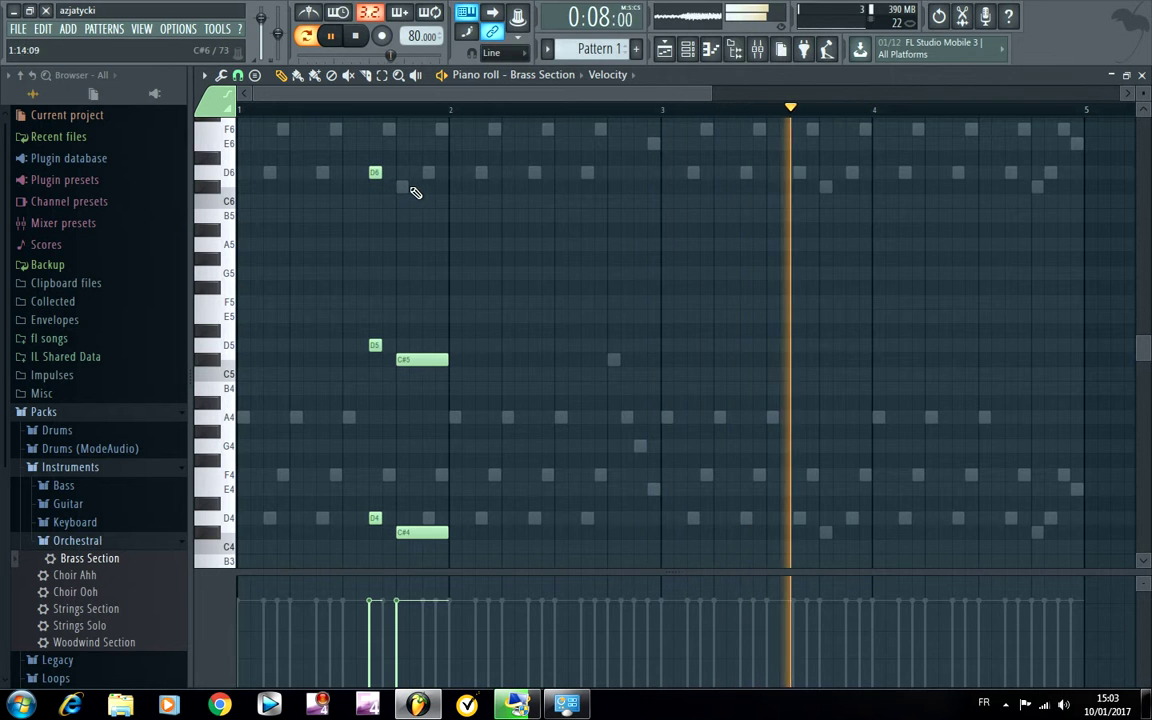
{"action": "left_click", "coordinate": [404, 187]}
{"action": "left_click_drag", "start_coordinate": [408, 187], "coordinate": [442, 211]}
Step: Add two A6 brass notes in bar 2, one step long at step 11 and one beat long at step 13, and play them back
{"action": "scroll", "coordinate": [540, 120], "scroll_direction": "down", "scroll_amount": 1}
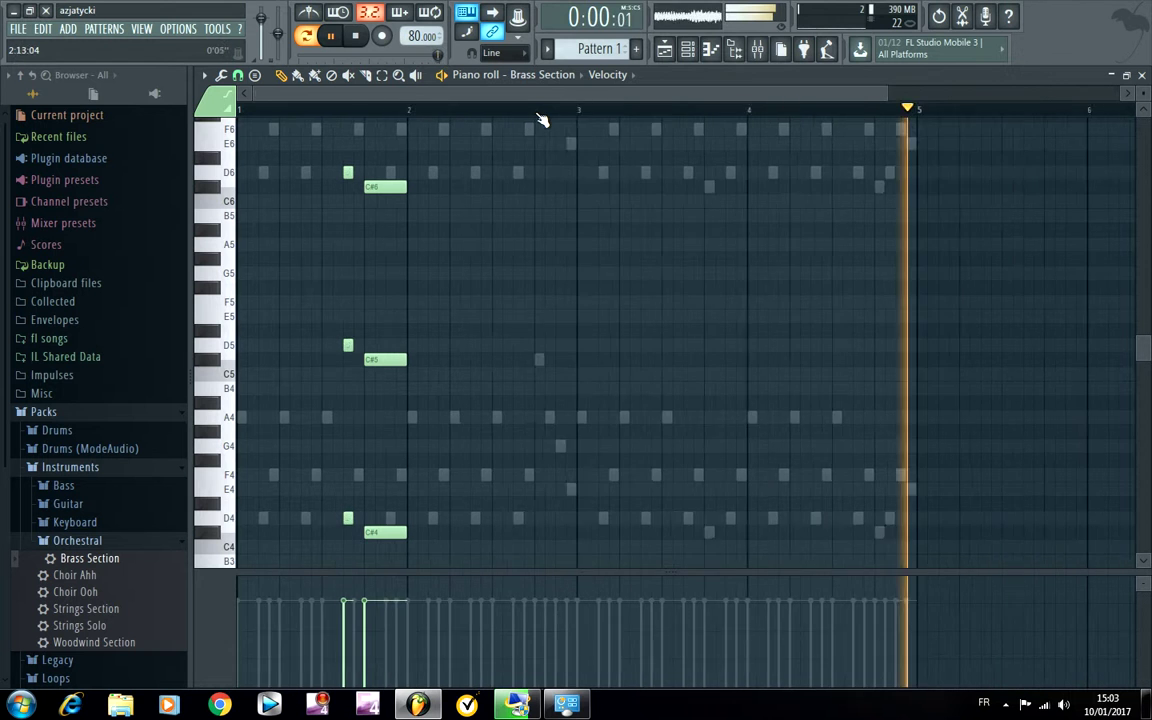
{"action": "scroll", "coordinate": [535, 115], "scroll_direction": "down", "scroll_amount": 1}
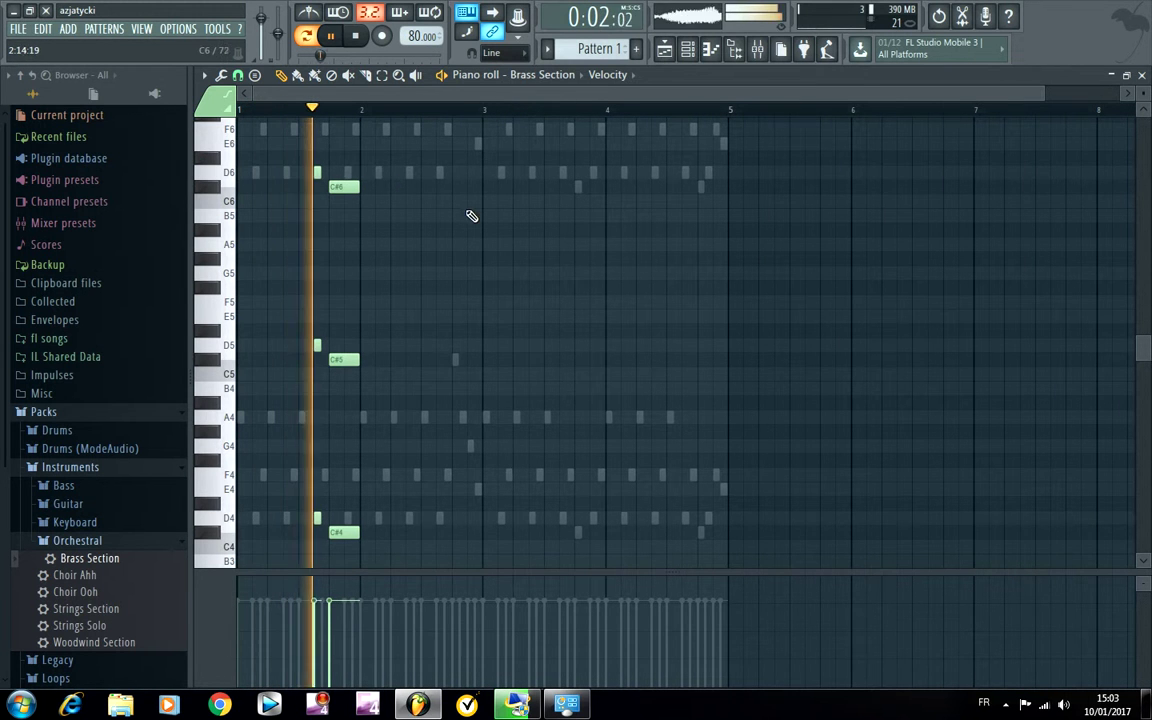
{"action": "scroll", "coordinate": [496, 211], "scroll_direction": "up", "scroll_amount": 2}
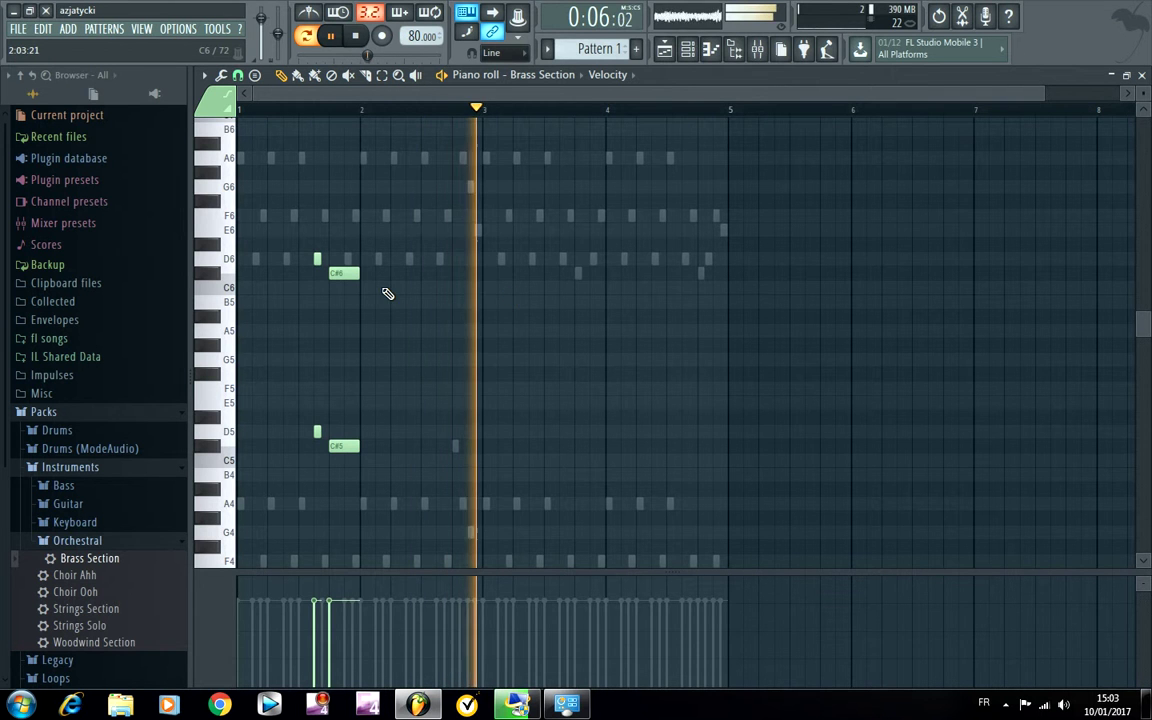
{"action": "key", "text": "space"}
{"action": "left_click", "coordinate": [463, 159]}
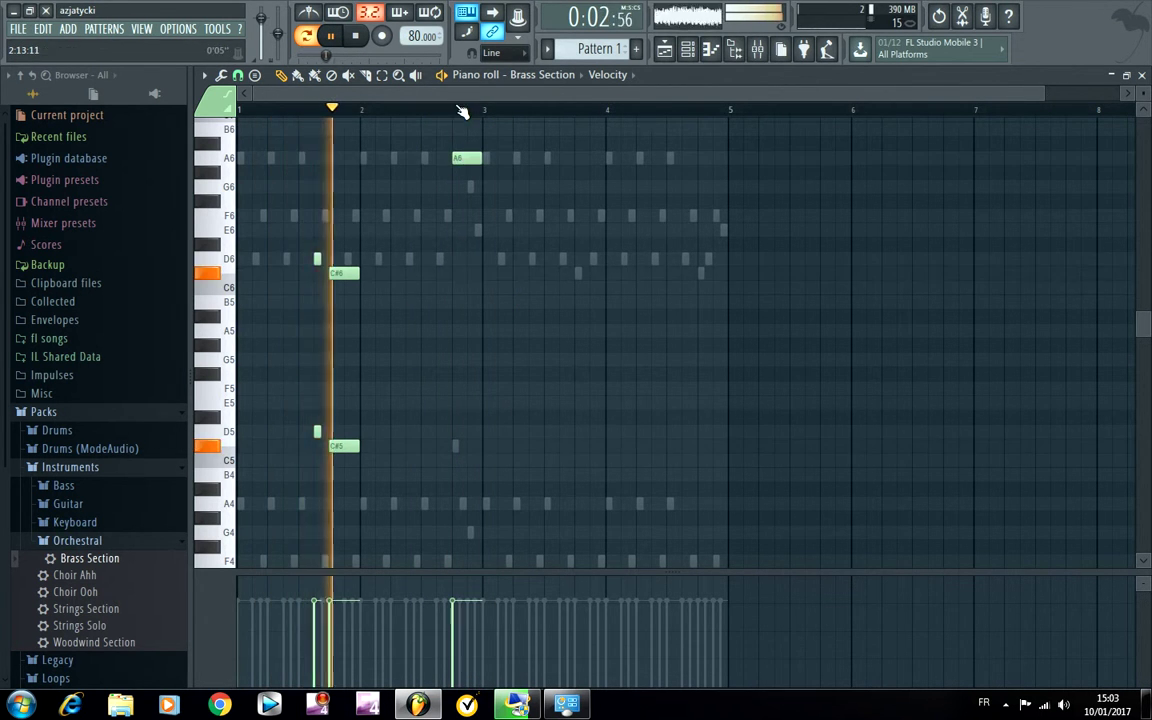
{"action": "scroll", "coordinate": [464, 110], "scroll_direction": "up", "scroll_amount": 4}
{"action": "left_click_drag", "start_coordinate": [557, 162], "coordinate": [457, 162]}
{"action": "key", "text": "space"}
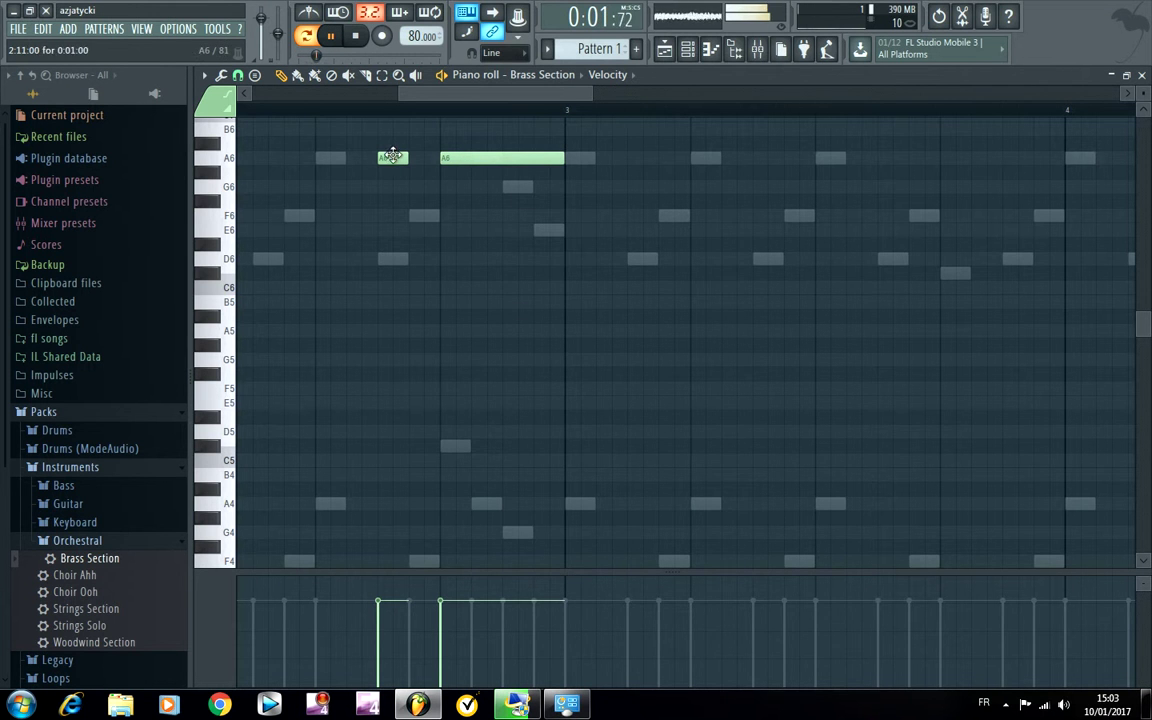
{"action": "scroll", "coordinate": [380, 180], "scroll_direction": "down", "scroll_amount": 3}
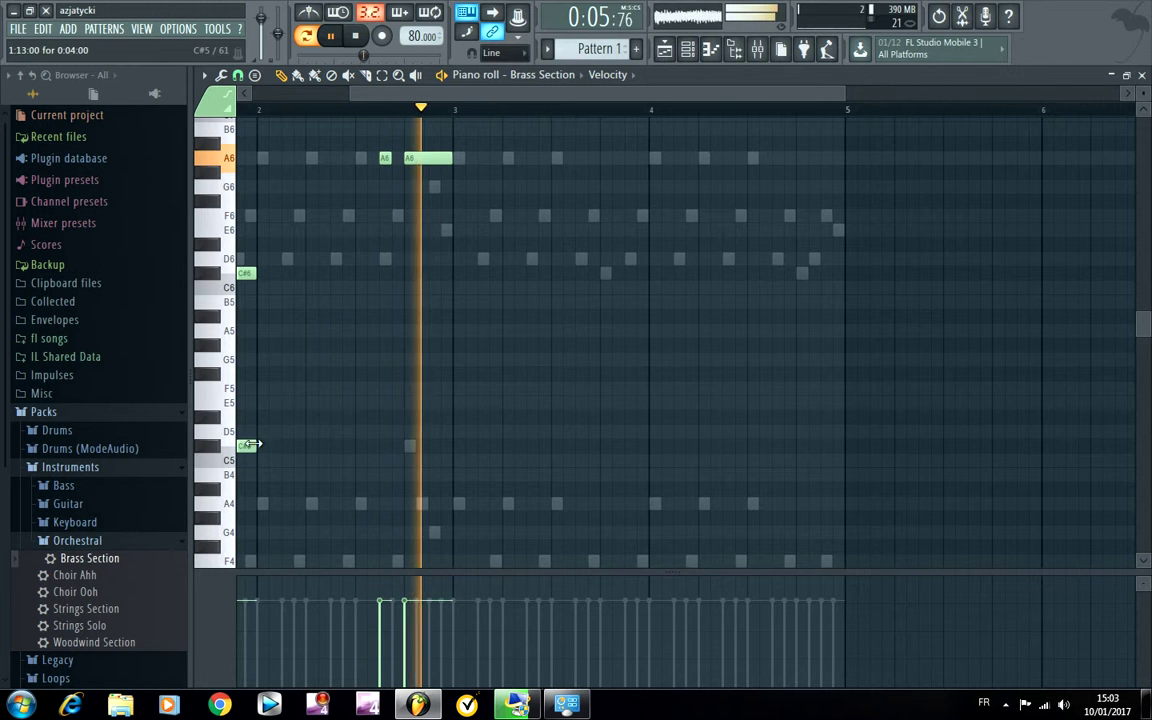
Step: Double the bar 2 brass notes an octave lower with a one-step A5 at step 11 and a one-beat A5 at step 13
{"action": "left_click_drag", "start_coordinate": [386, 357], "coordinate": [450, 334]}
{"action": "left_click", "coordinate": [410, 331]}
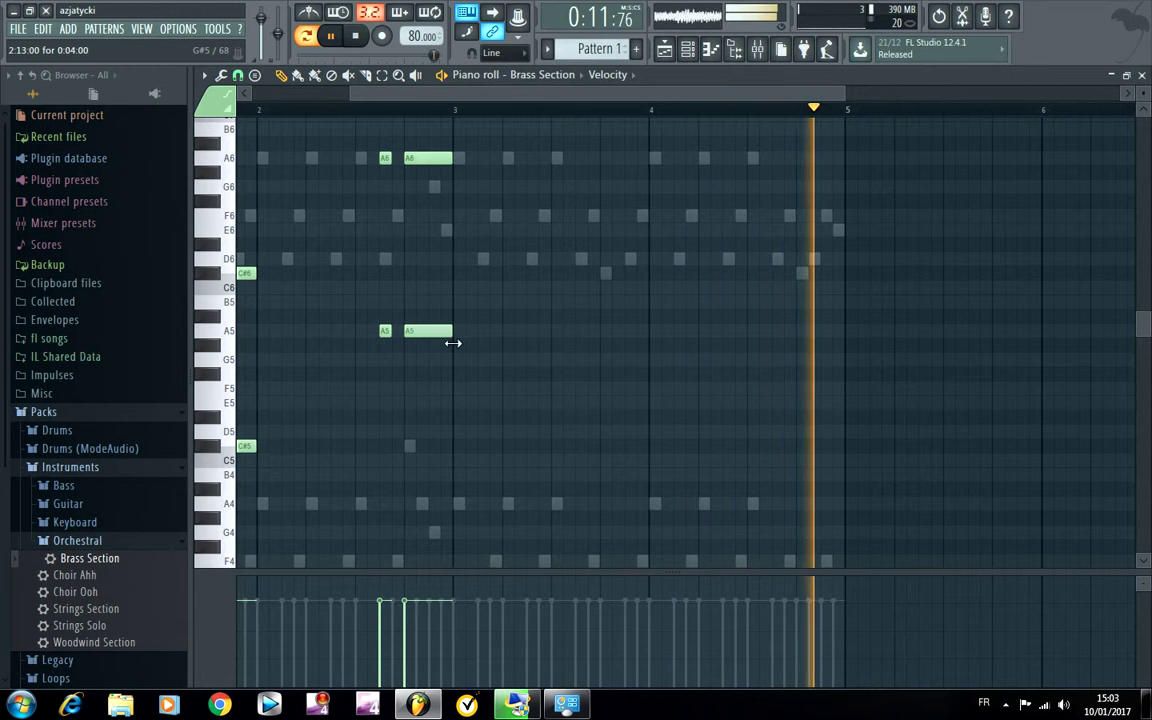
{"action": "left_click_drag", "start_coordinate": [482, 93], "coordinate": [388, 93]}
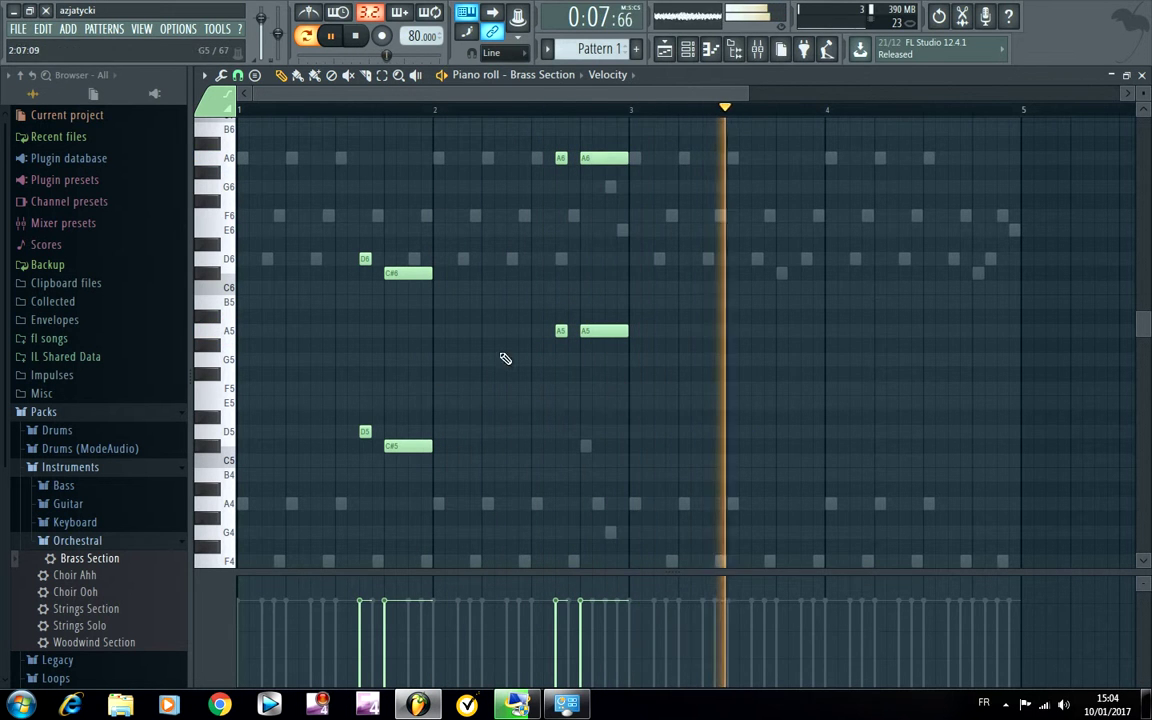
Step: Duplicate the brass notes of bars 1 and 2 into bars 3 and 4 and delete the A6 notes in bar 4
{"action": "left_click_drag", "start_coordinate": [535, 94], "coordinate": [657, 121]}
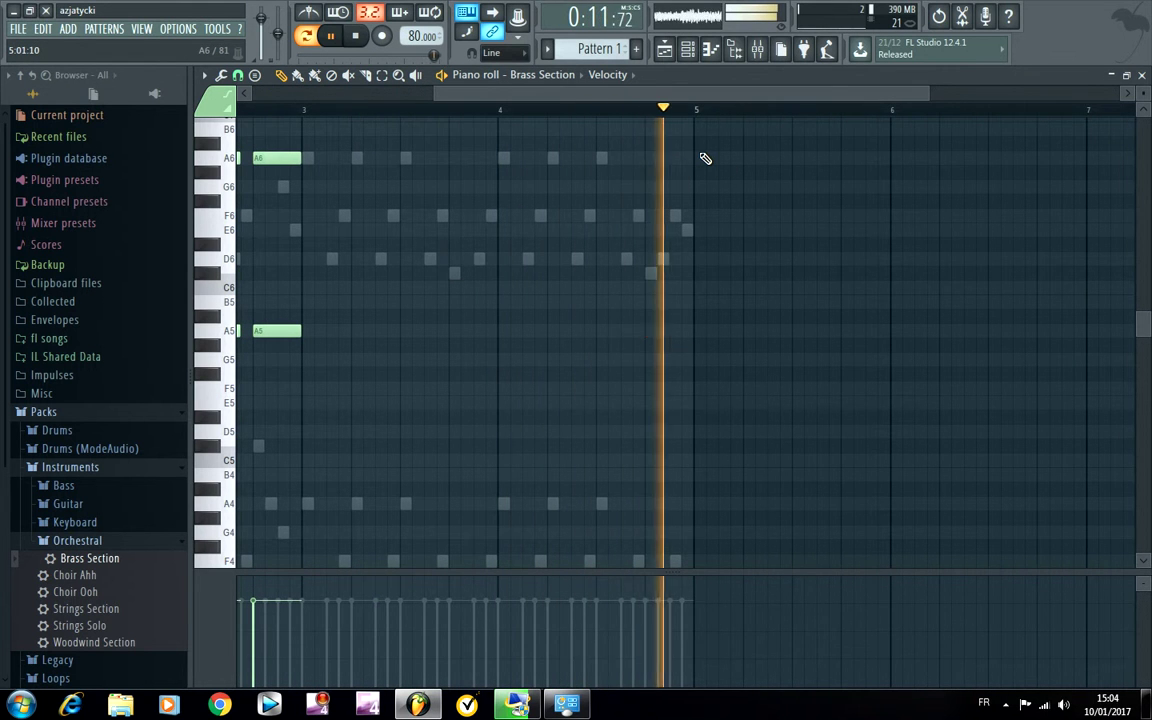
{"action": "key", "text": "ctrl+b"}
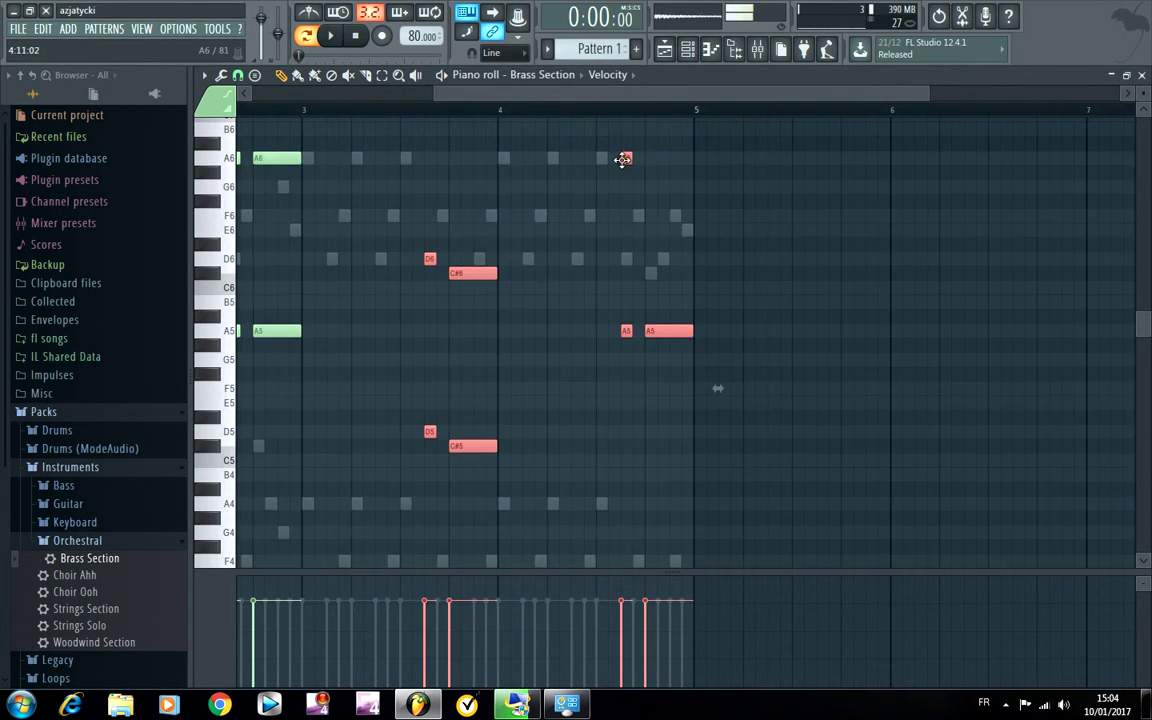
{"action": "left_click_drag", "start_coordinate": [622, 160], "coordinate": [623, 162]}
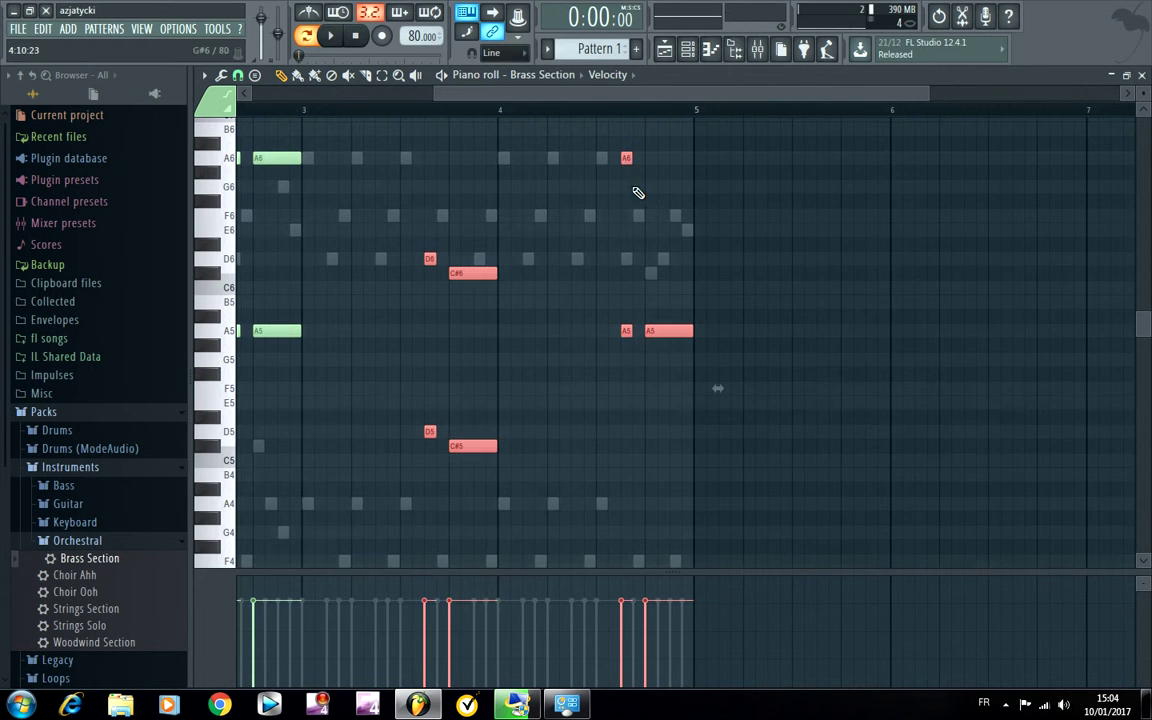
{"action": "key", "text": "ctrl+d"}
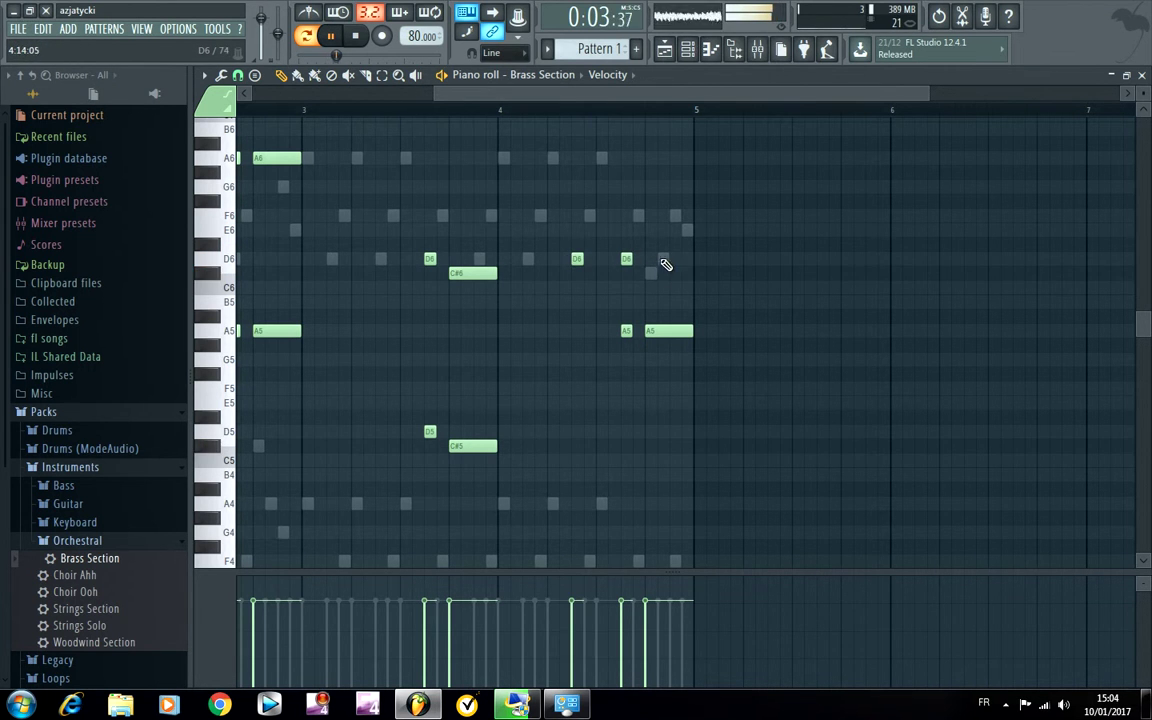
Step: Replace the A5 brass notes in bar 4 with one-step D6 and D5 notes at steps 7, 11 and 15
{"action": "right_click", "coordinate": [651, 332]}
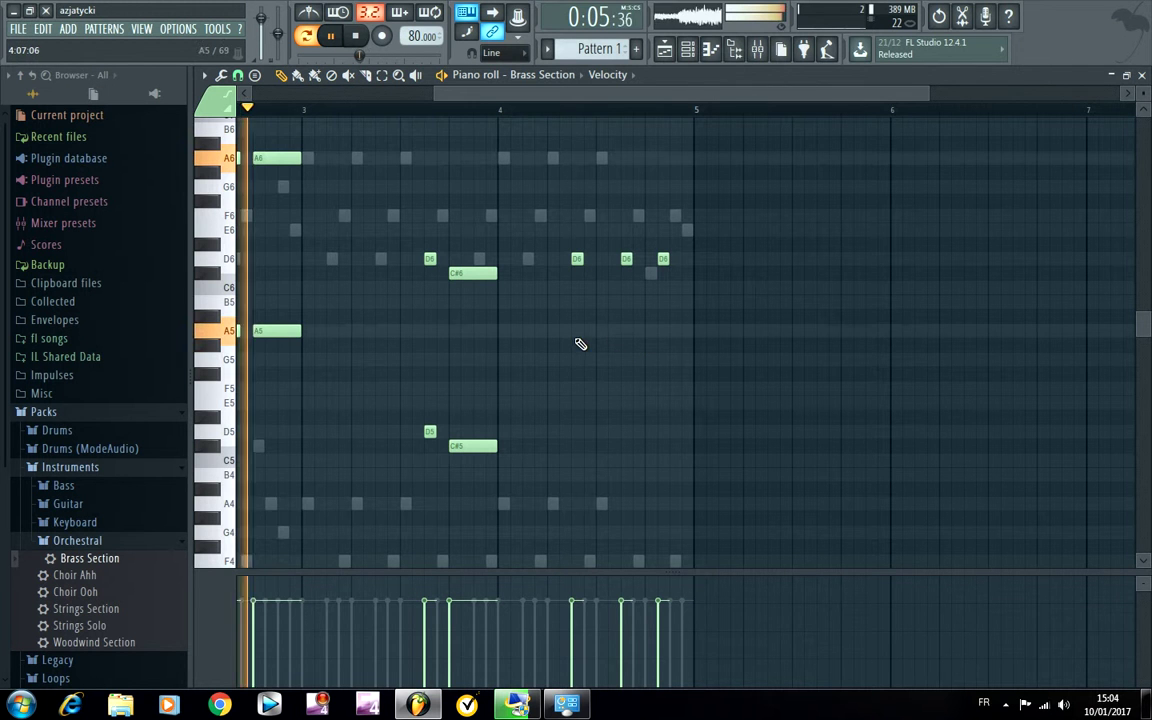
{"action": "left_click", "coordinate": [574, 392]}
{"action": "right_click", "coordinate": [576, 392]}
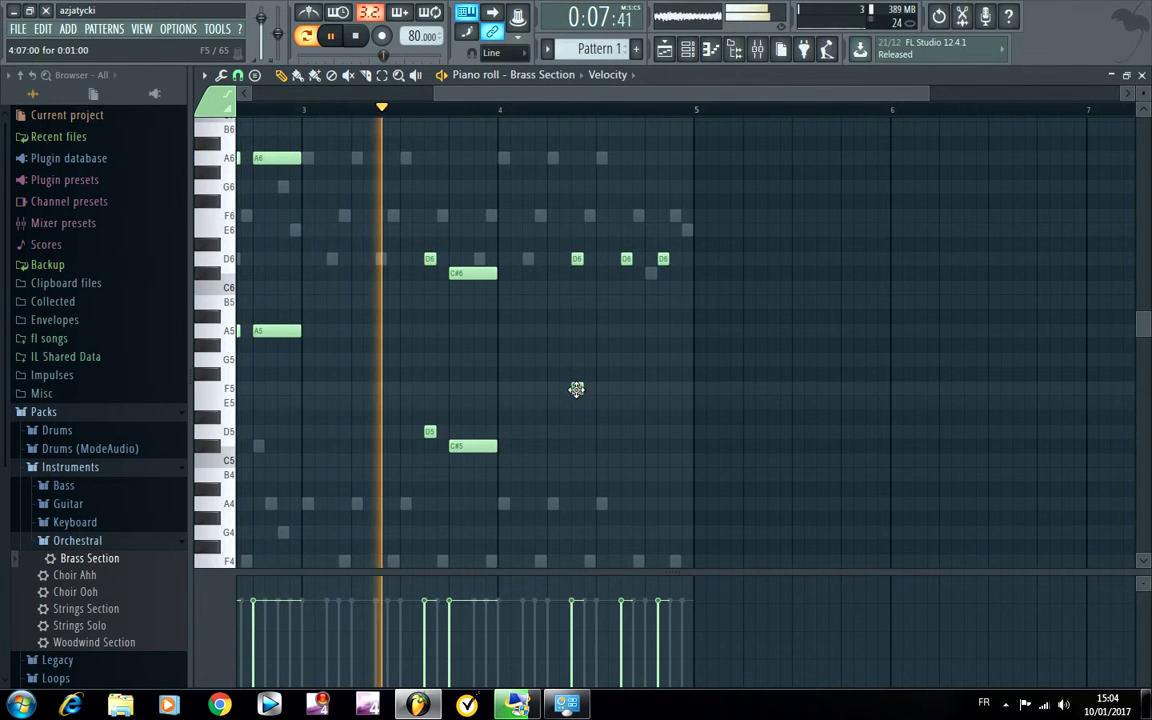
{"action": "left_click", "coordinate": [576, 432]}
{"action": "left_click", "coordinate": [625, 432]}
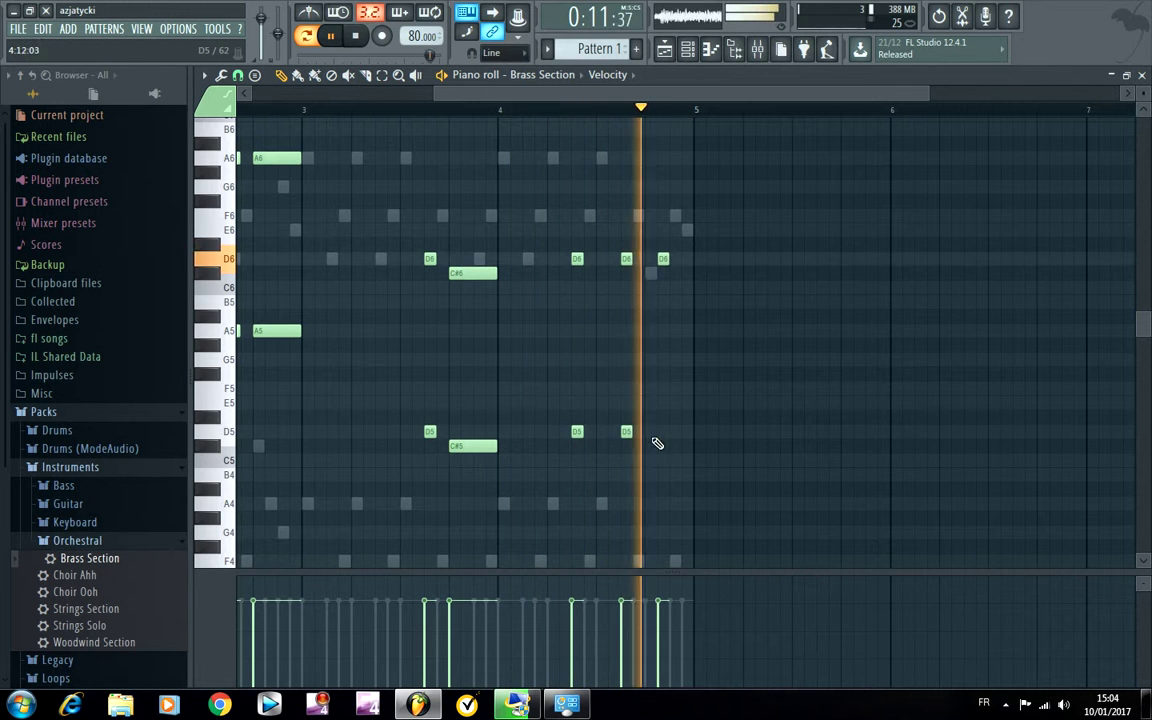
{"action": "left_click", "coordinate": [674, 433]}
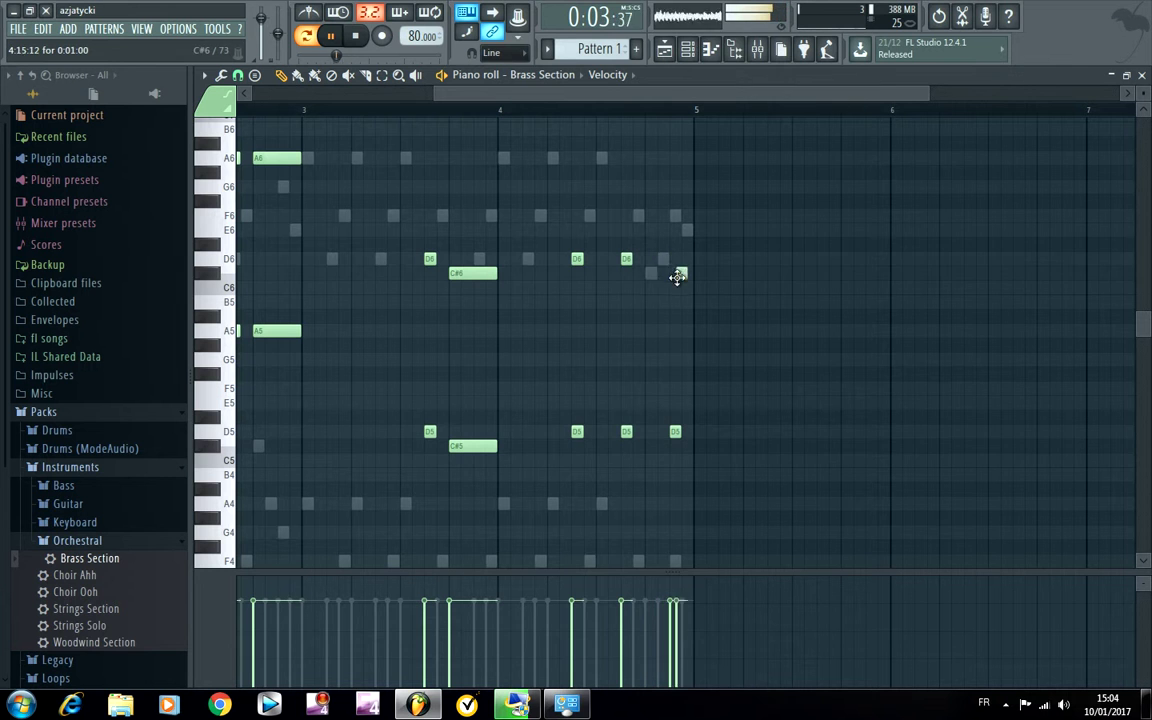
{"action": "left_click", "coordinate": [1142, 76]}
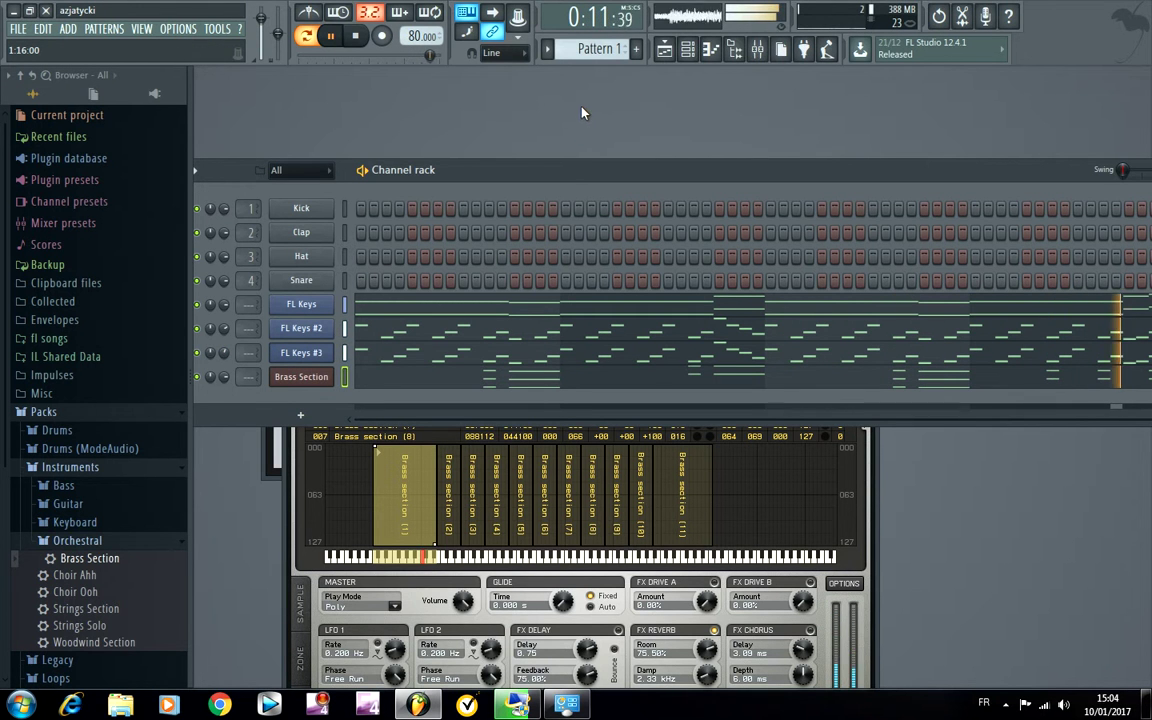
Step: Add a 3x Osc channel to the pattern and set its oscillator 1 to the sawtooth waveform
{"action": "left_click", "coordinate": [735, 49]}
{"action": "left_click", "coordinate": [141, 95]}
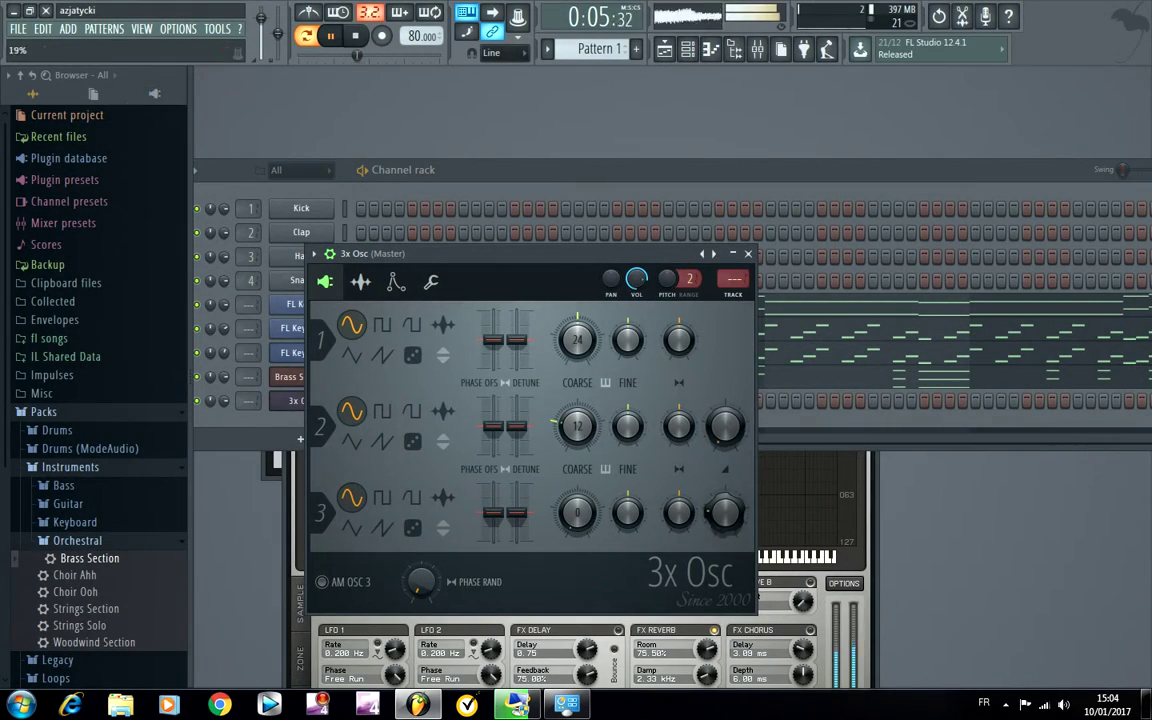
{"action": "left_click", "coordinate": [433, 281]}
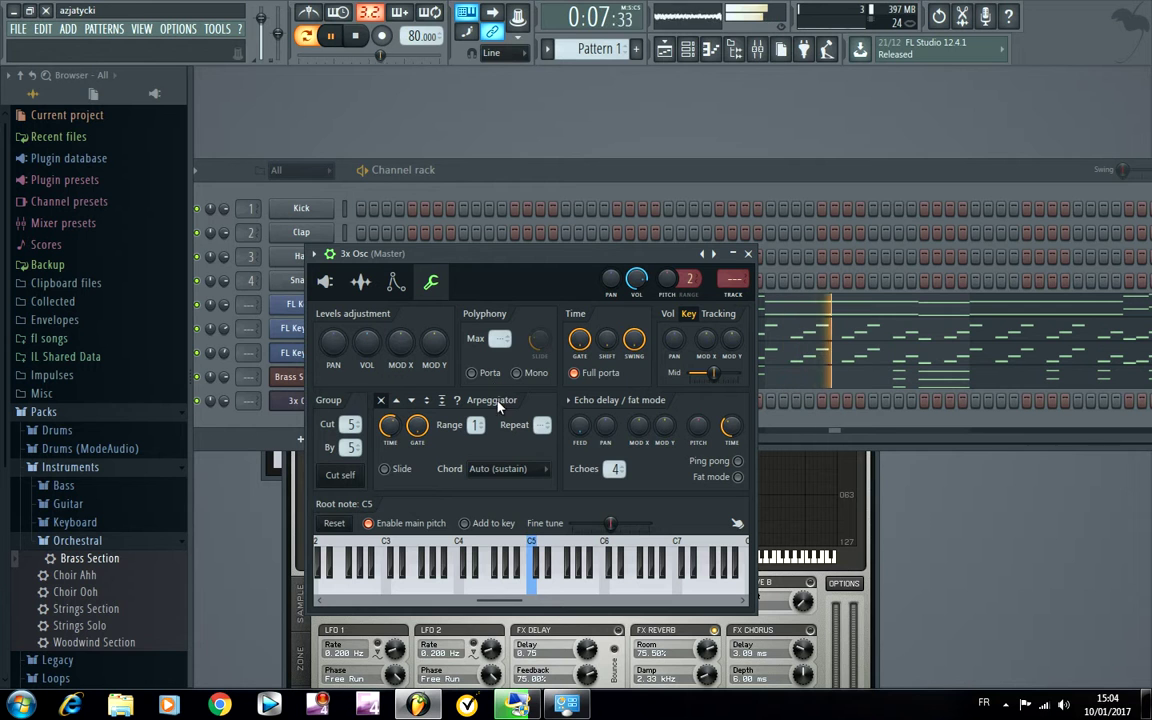
{"action": "left_click", "coordinate": [397, 284]}
{"action": "left_click", "coordinate": [325, 281]}
{"action": "left_click", "coordinate": [382, 356]}
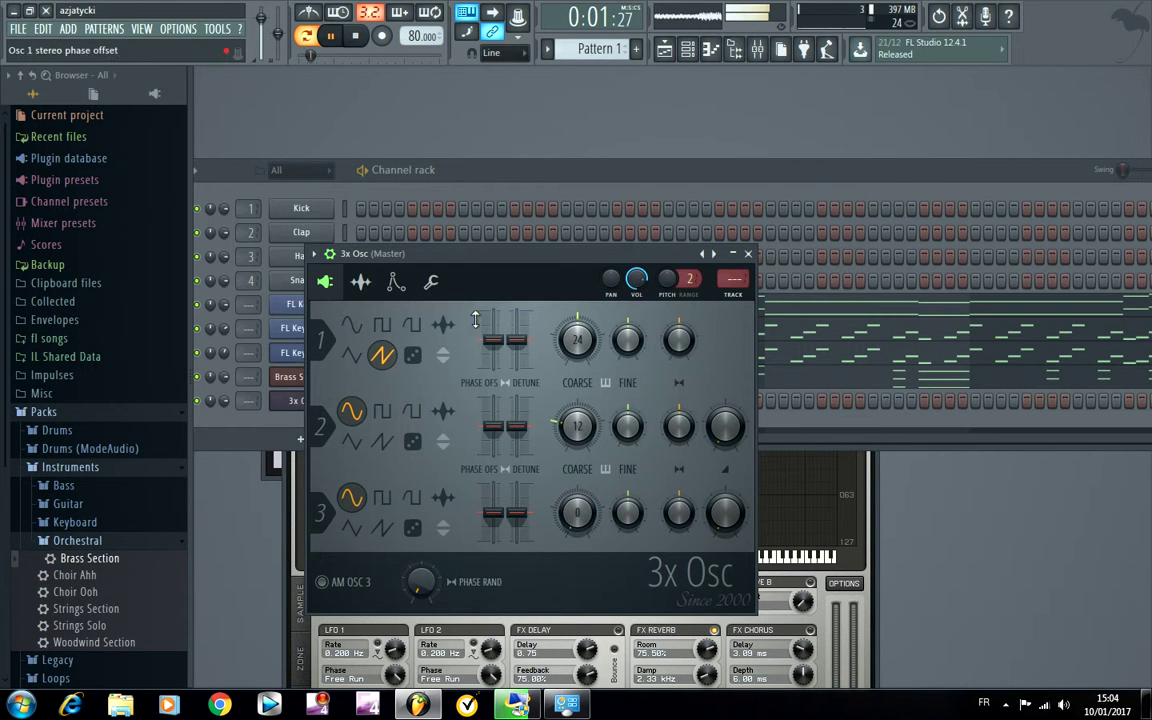
{"action": "left_click", "coordinate": [870, 421]}
Step: Enter one-beat A6, F6, D6 and C#6 notes in bar 1 of the 3x Osc channel, playing them back
{"action": "right_click", "coordinate": [303, 405]}
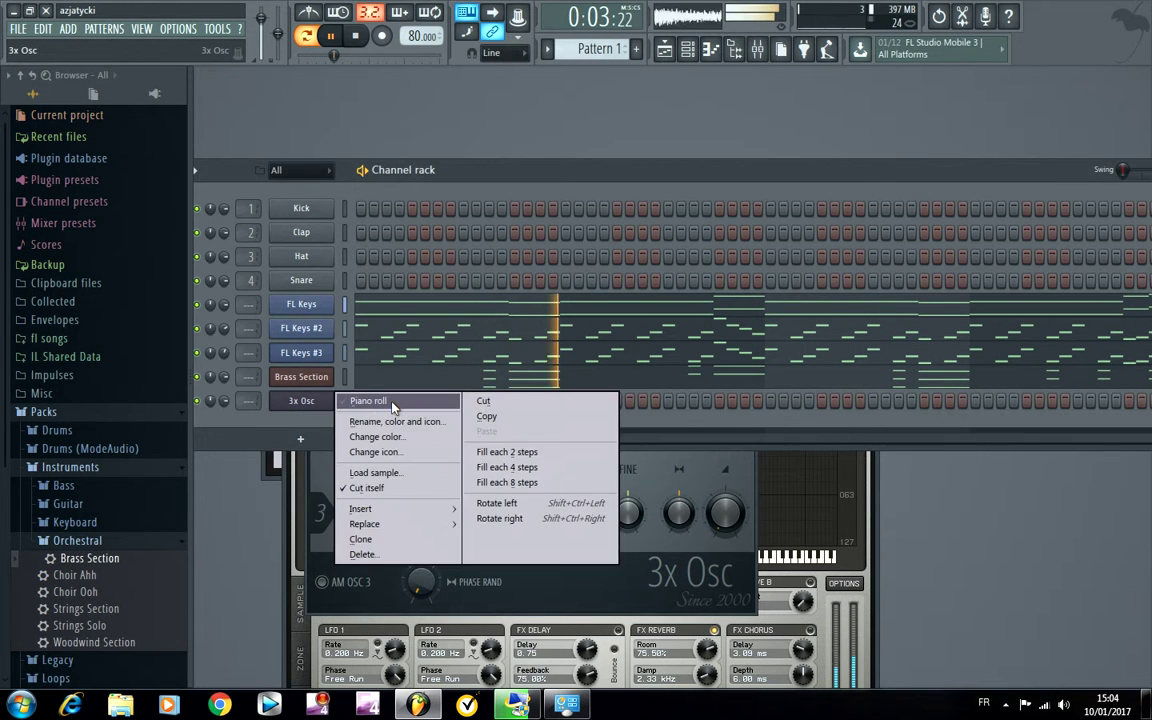
{"action": "left_click", "coordinate": [365, 400]}
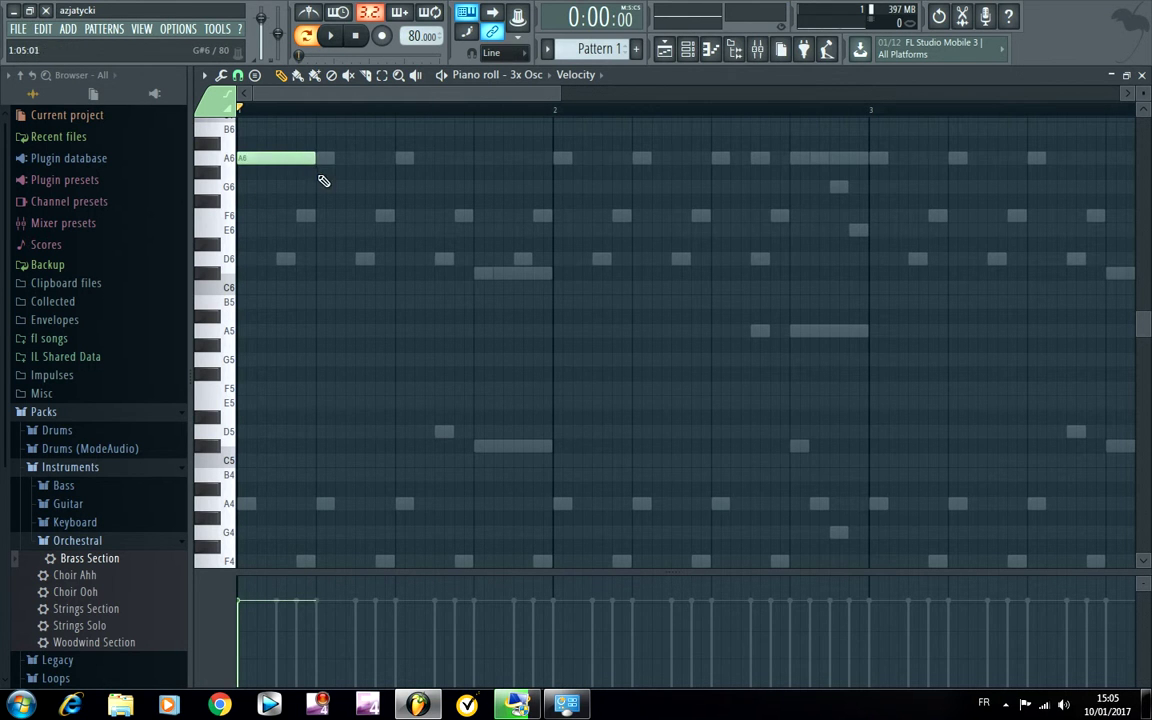
{"action": "key", "text": "space"}
{"action": "key", "text": "space"}
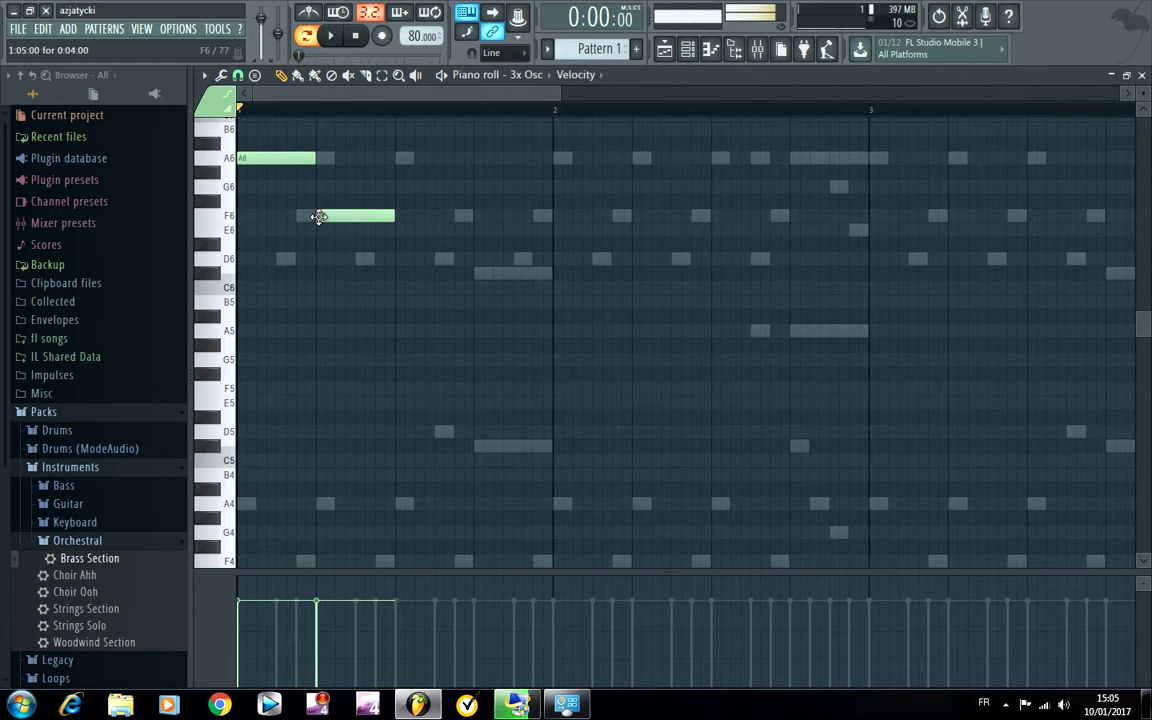
{"action": "left_click", "coordinate": [482, 276]}
{"action": "key", "text": "space"}
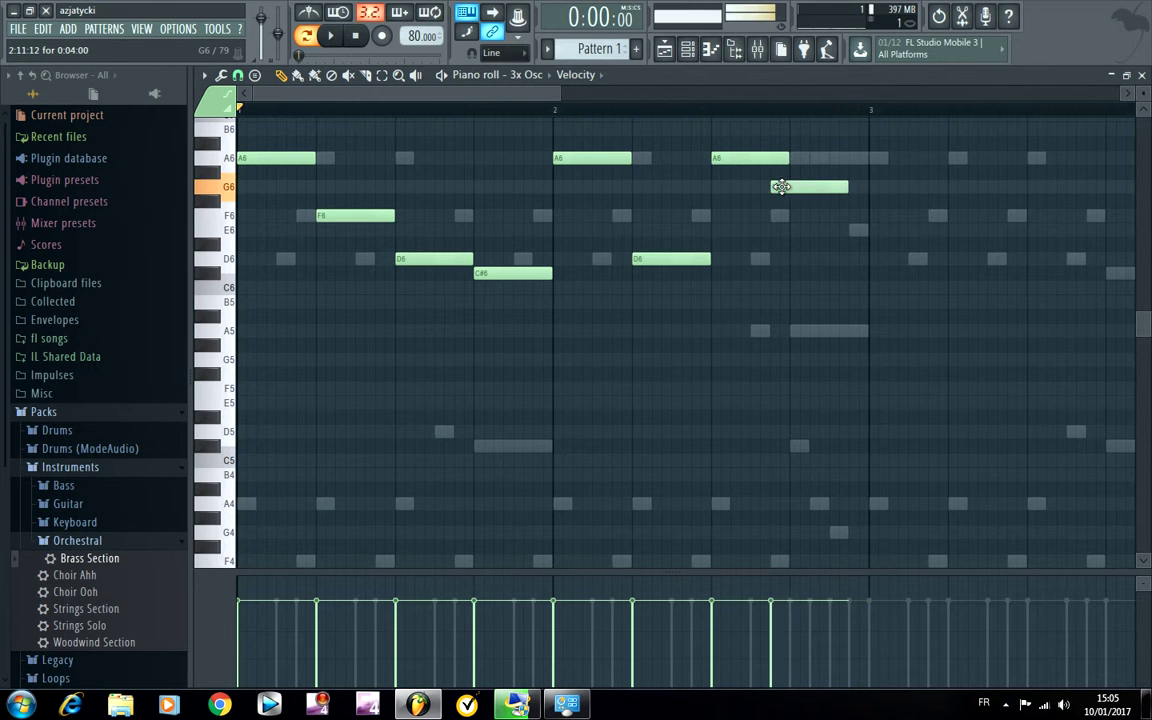
Step: Fill bar 2 with one-beat A6 and D6 notes, a two-step A#6 at step 9 and a one-beat A6 at step 11
{"action": "left_click_drag", "start_coordinate": [771, 186], "coordinate": [767, 185]}
{"action": "key", "text": "space"}
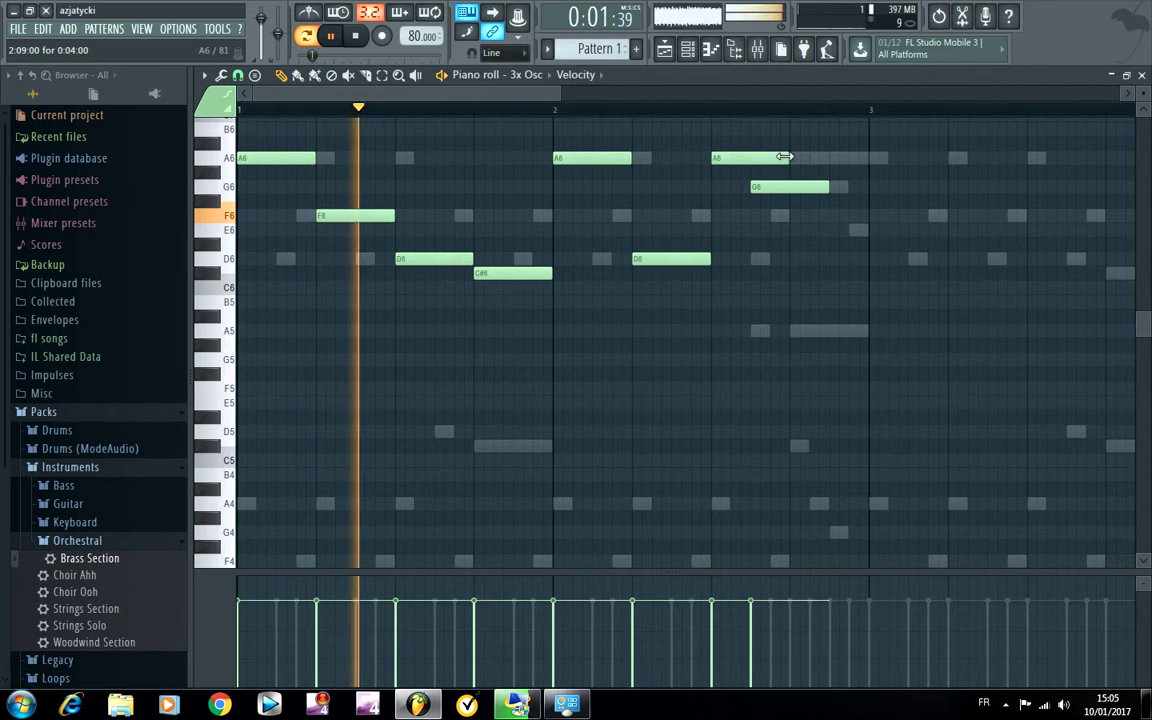
{"action": "left_click_drag", "start_coordinate": [784, 157], "coordinate": [751, 175]}
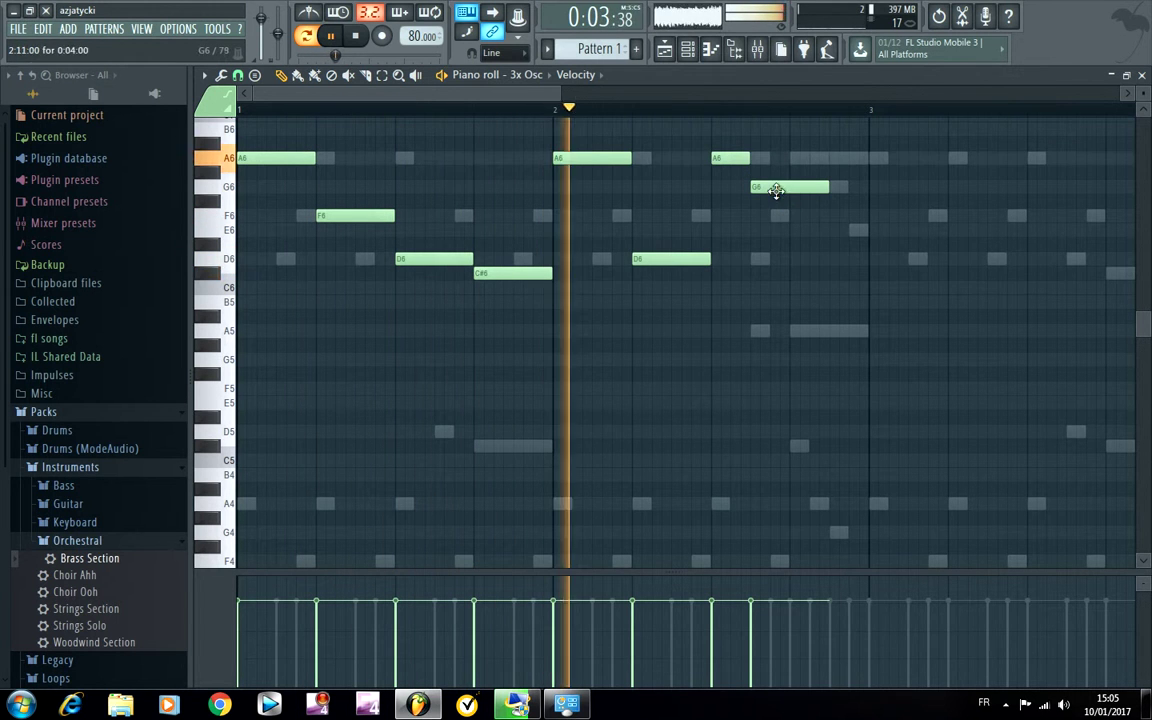
{"action": "key", "text": "space"}
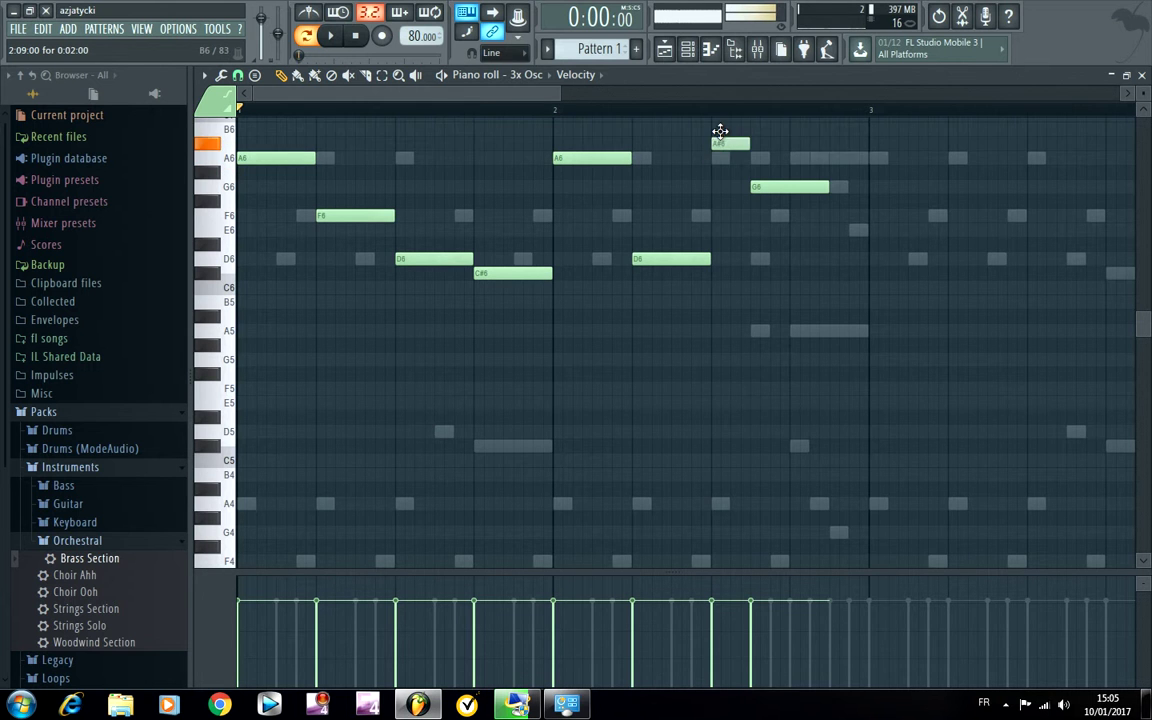
{"action": "left_click_drag", "start_coordinate": [762, 186], "coordinate": [762, 157]}
{"action": "key", "text": "space"}
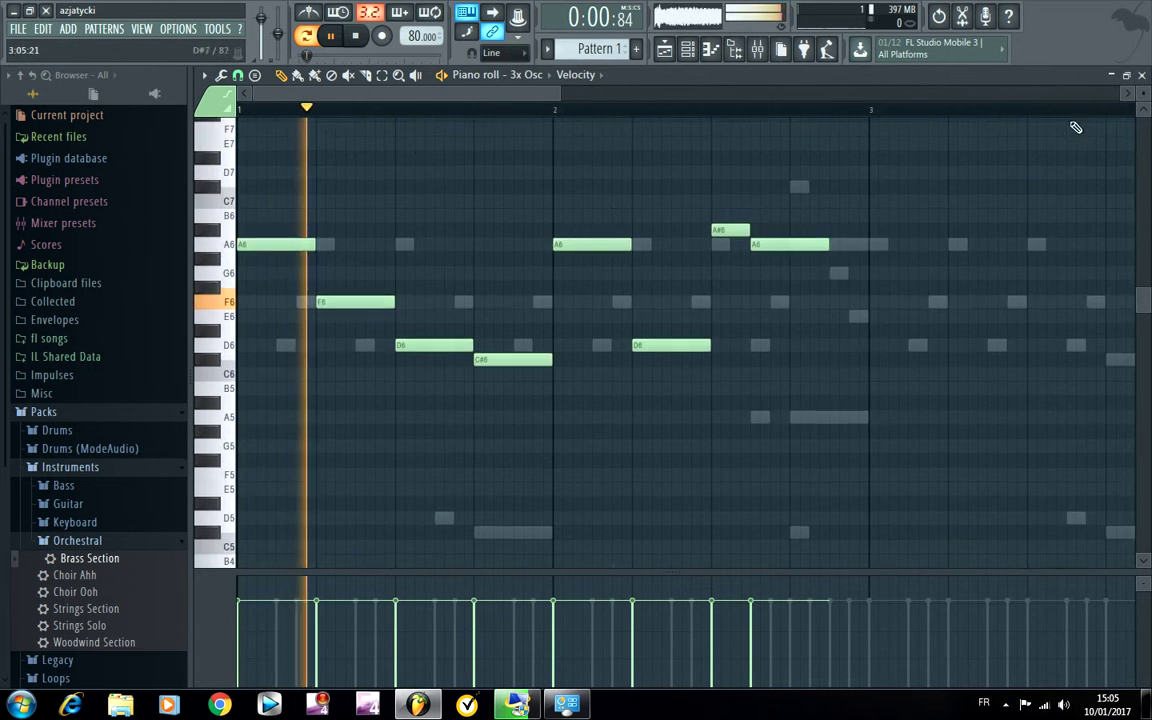
Step: Lower the 3x Osc and Brass Section channel volumes, with the Brass Section at about 58%
{"action": "left_click", "coordinate": [1141, 75]}
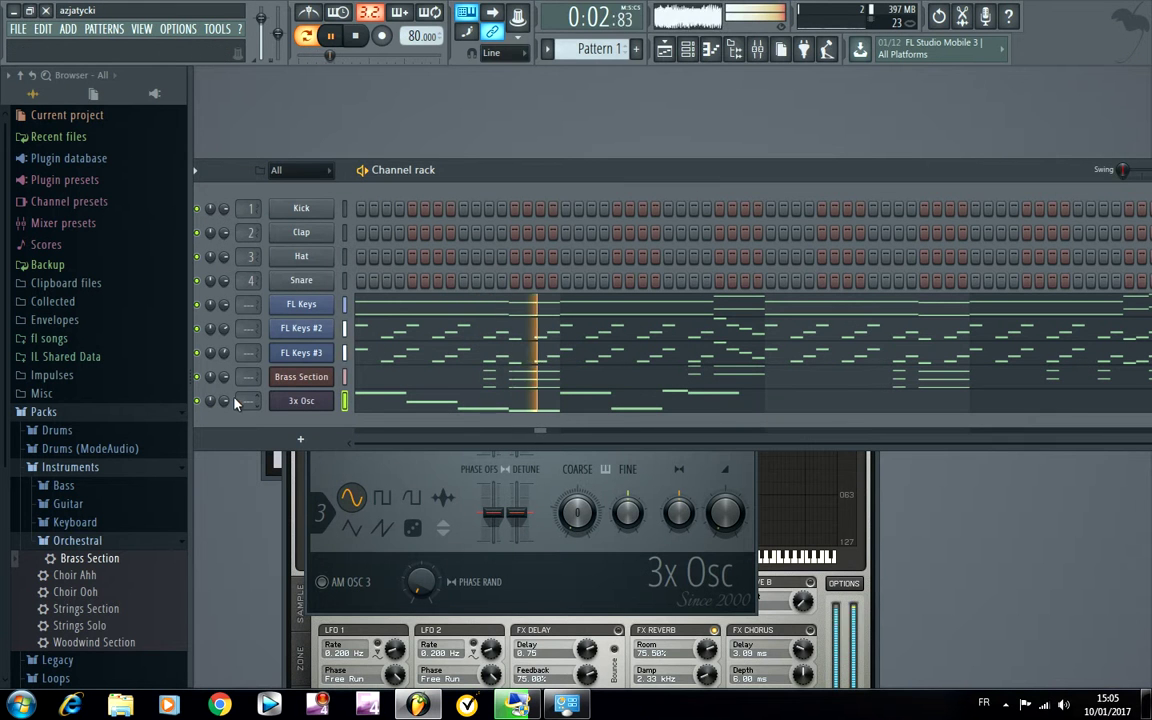
{"action": "left_click_drag", "start_coordinate": [225, 379], "coordinate": [225, 401]}
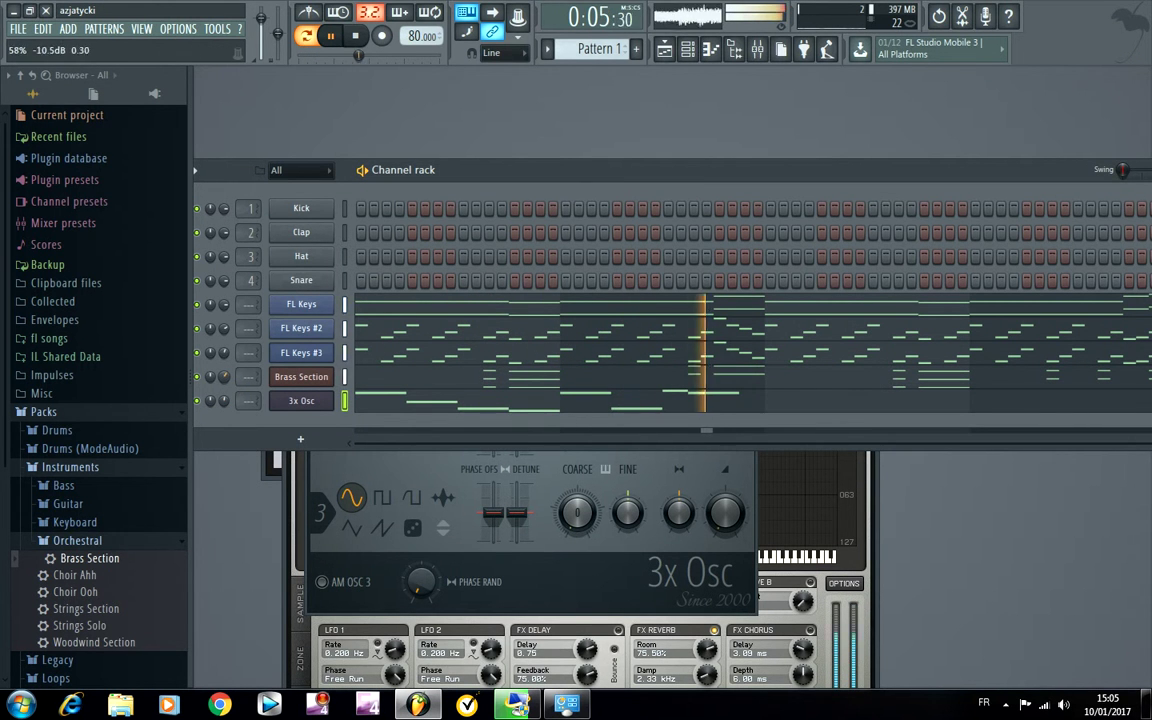
Step: Raise the two-step 3x Osc note in bar 2 to B6 and lengthen the final A6 to the end of the bar
{"action": "left_click", "coordinate": [700, 409]}
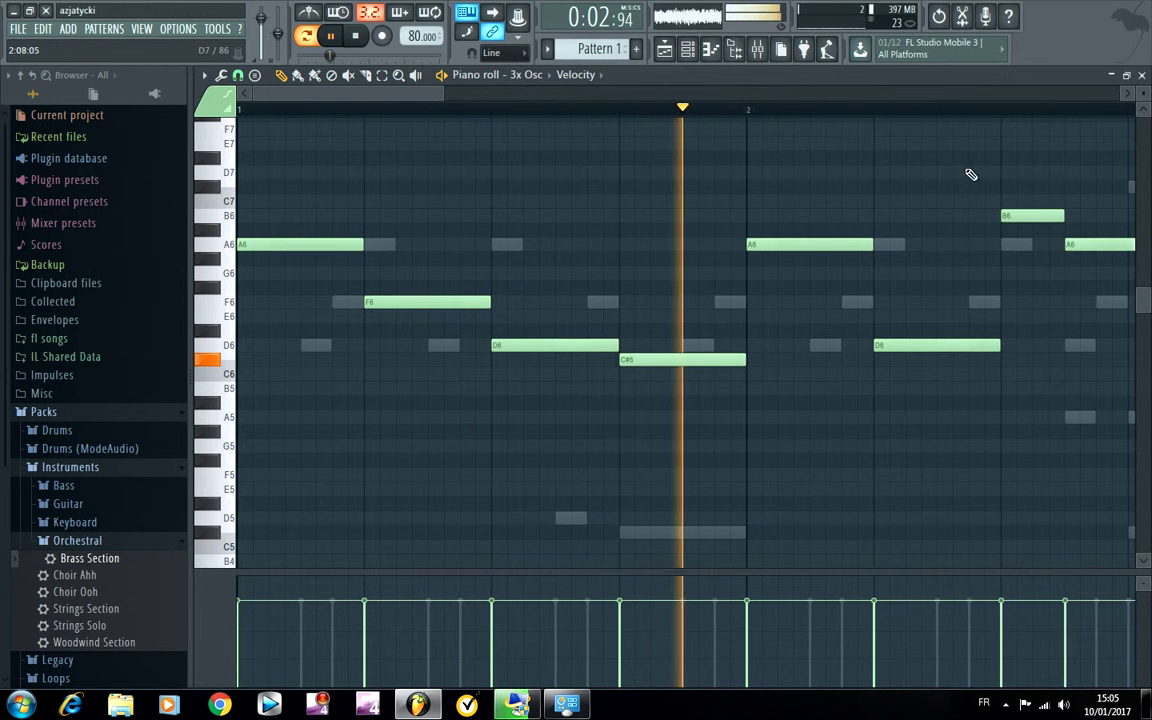
{"action": "left_click_drag", "start_coordinate": [442, 95], "coordinate": [640, 105]}
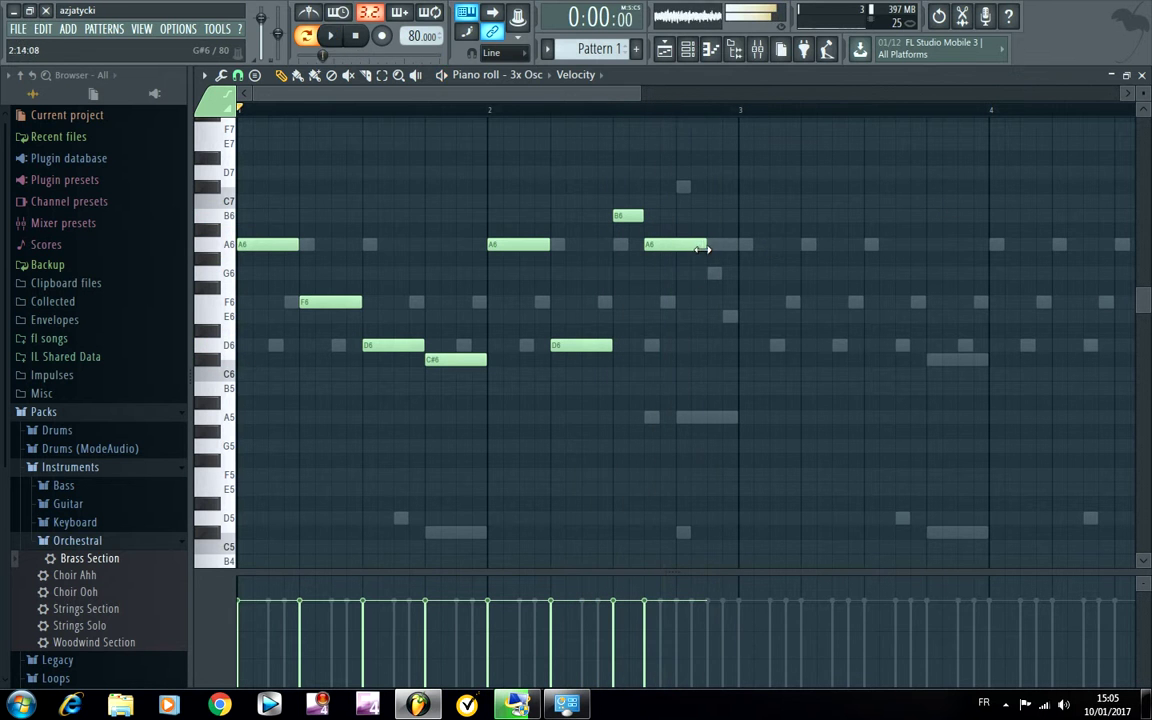
{"action": "left_click_drag", "start_coordinate": [705, 245], "coordinate": [733, 260]}
Step: Duplicate the 3x Osc melody of bars 1 and 2 into bars 3 and 4
{"action": "left_click_drag", "start_coordinate": [612, 95], "coordinate": [765, 138]}
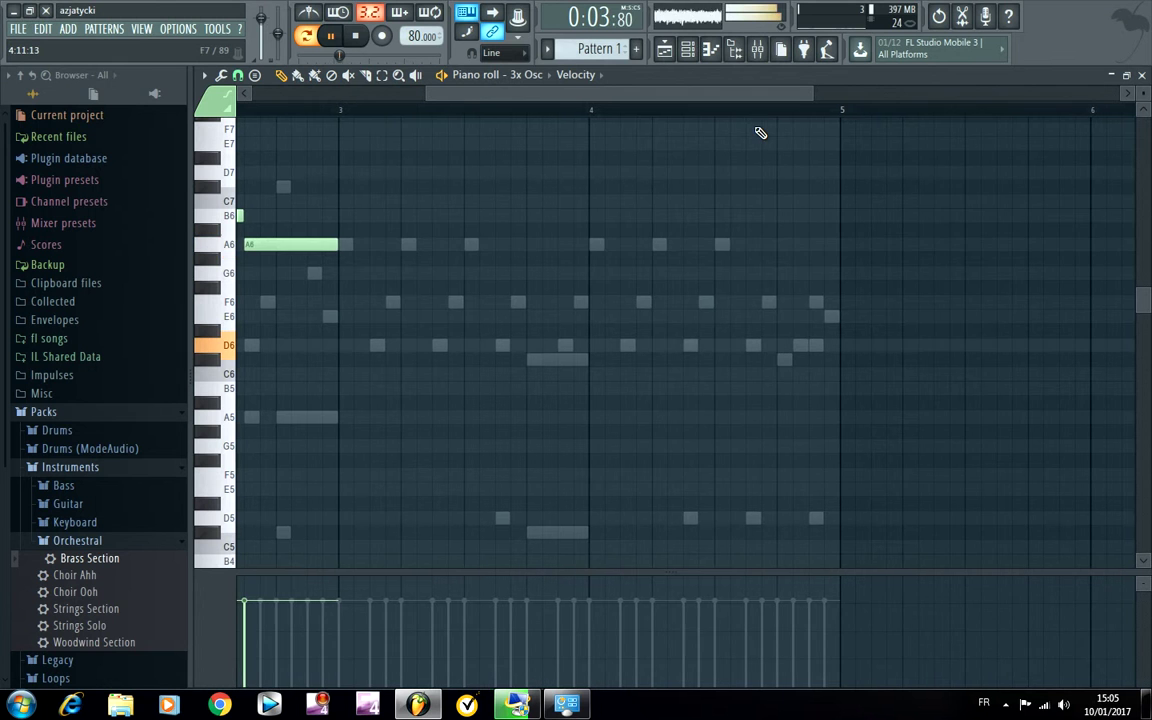
{"action": "key", "text": "ctrl+v"}
{"action": "key", "text": "ctrl+d"}
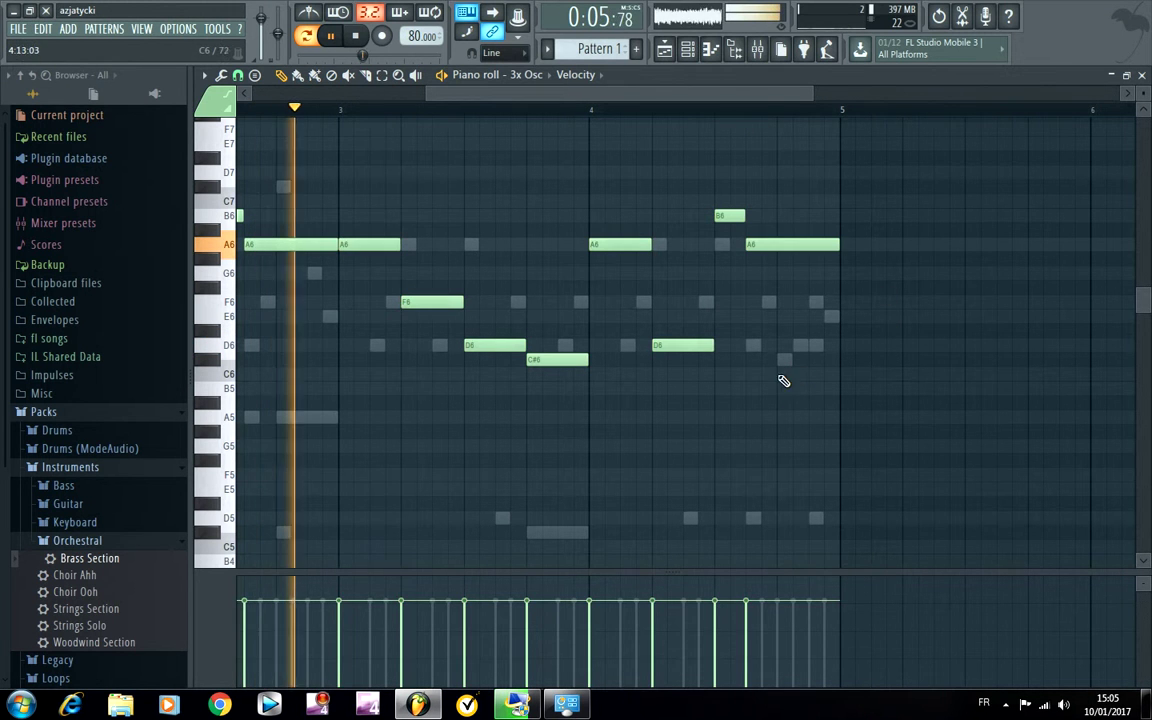
Step: Rework the end of bar 2 by shortening the last A6 to one beat and adding a two-step G6 at step 15
{"action": "key", "text": "space"}
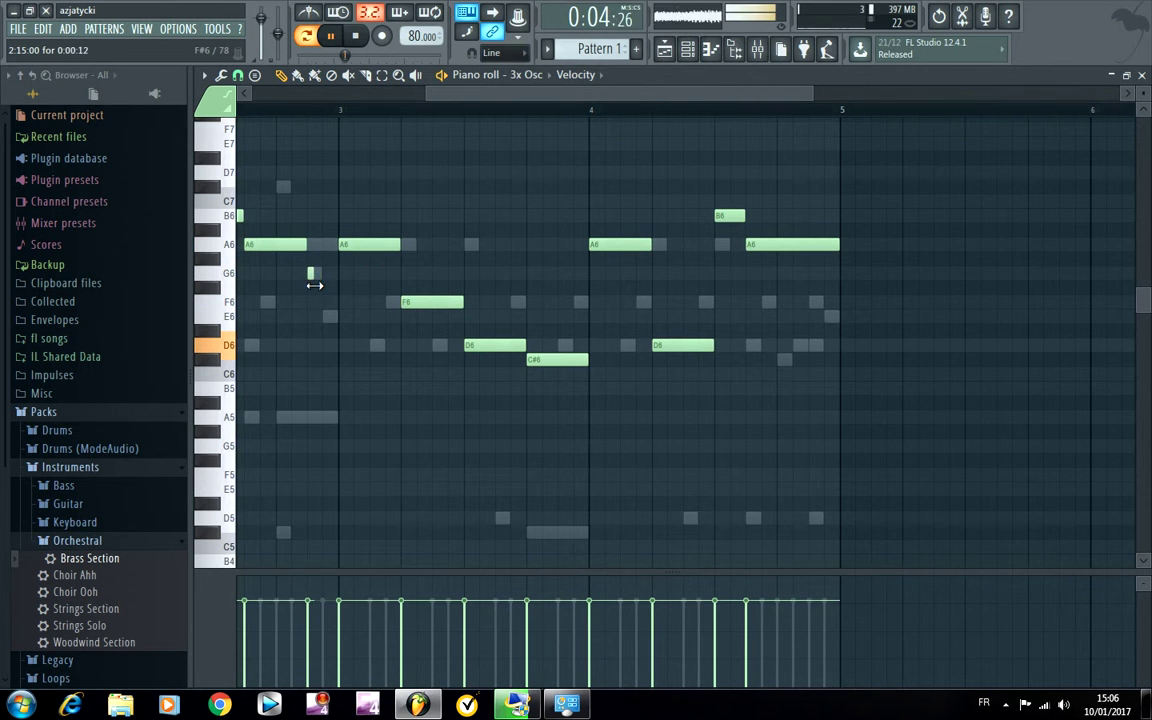
{"action": "left_click", "coordinate": [324, 313]}
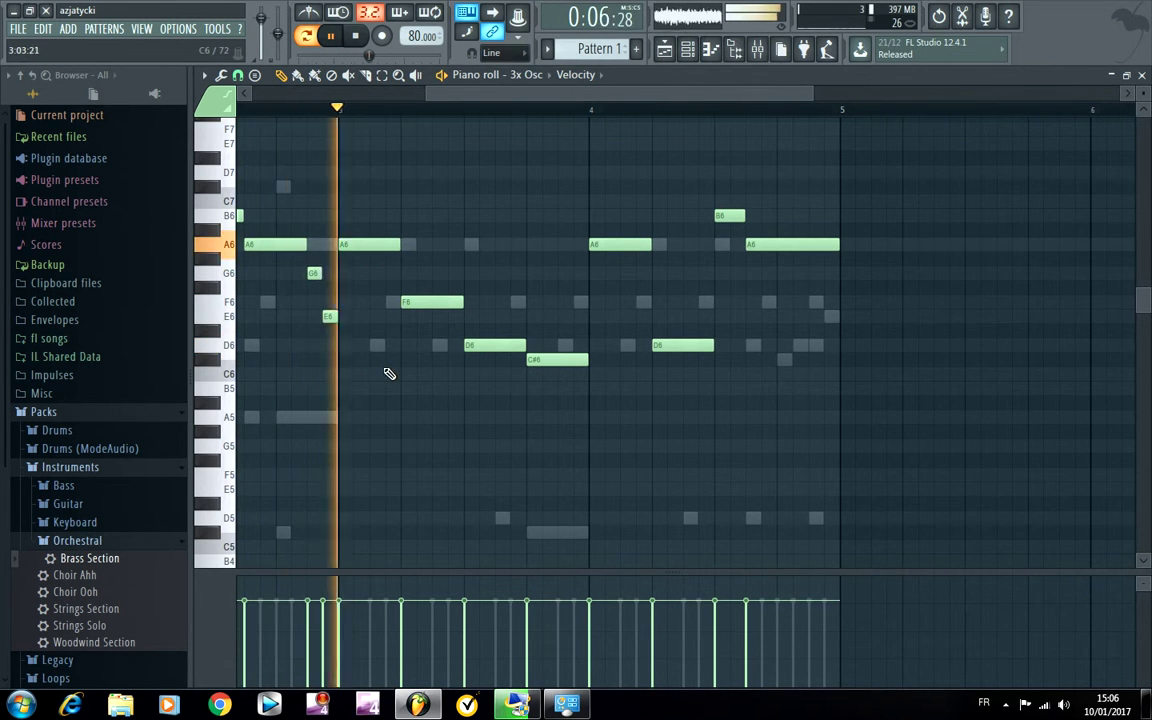
{"action": "key", "text": "space"}
{"action": "key", "text": "space"}
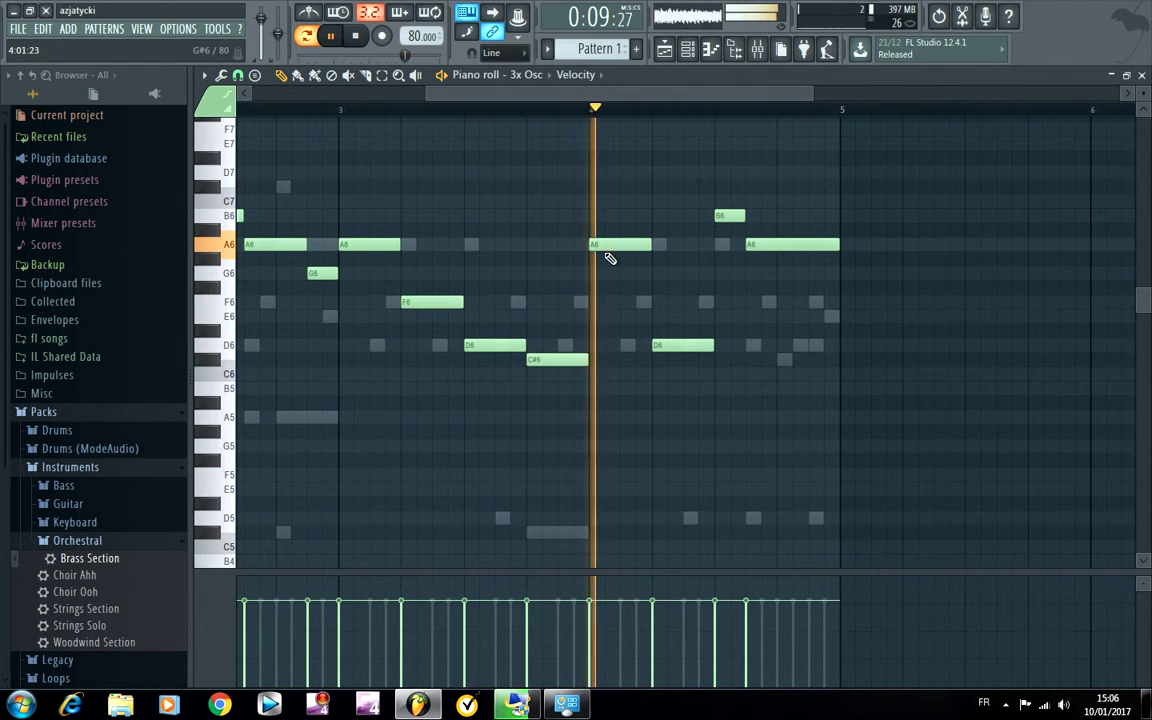
Step: Change the end of bar 4 to a one-beat C6 on beat 2 and a six-step D6 at step 9, deleting the B6, and play it
{"action": "key", "text": "space"}
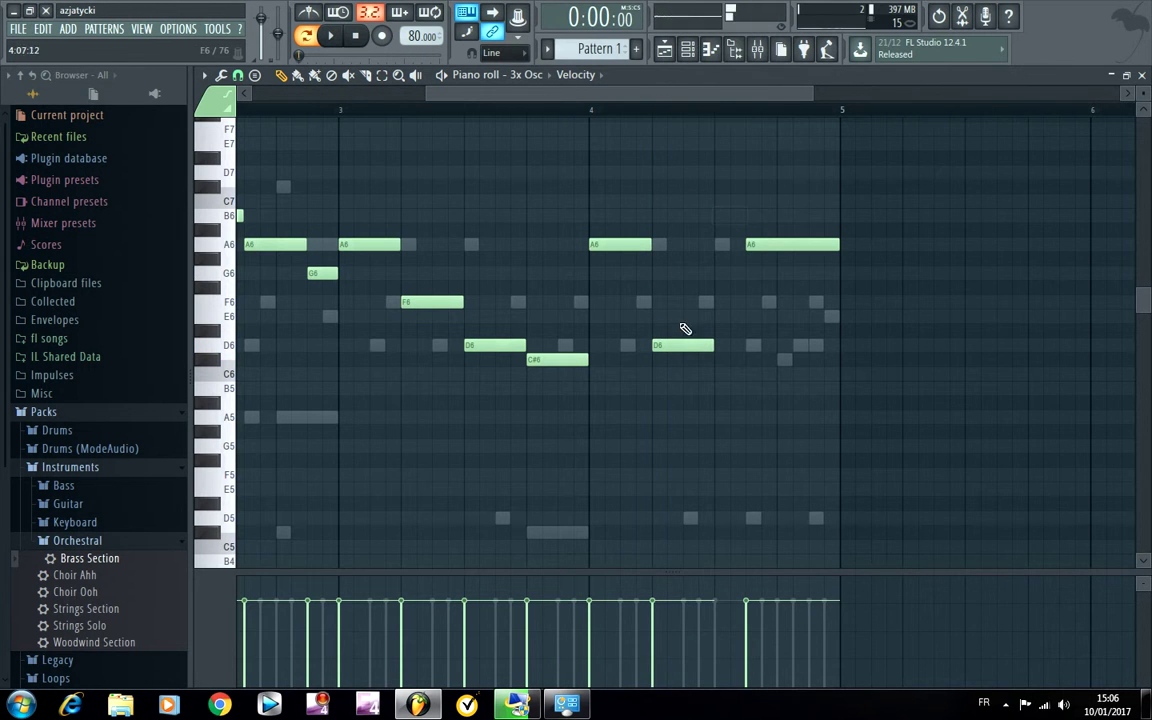
{"action": "left_click_drag", "start_coordinate": [762, 244], "coordinate": [731, 373]}
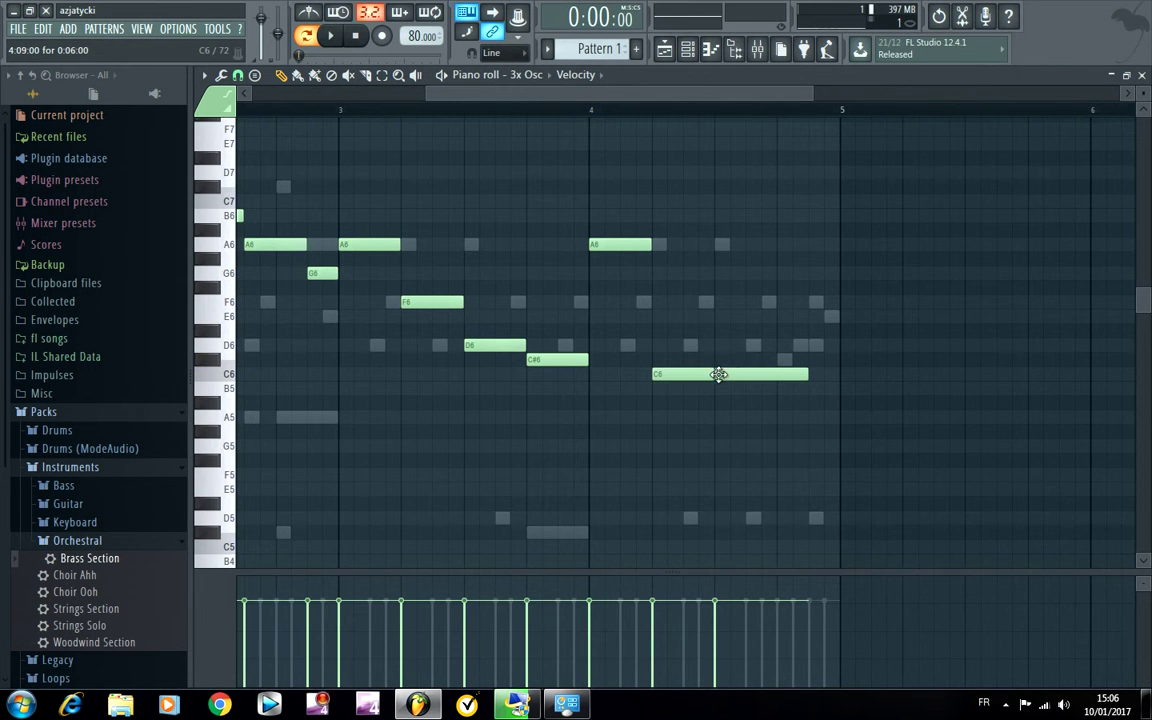
{"action": "left_click_drag", "start_coordinate": [738, 375], "coordinate": [738, 345]}
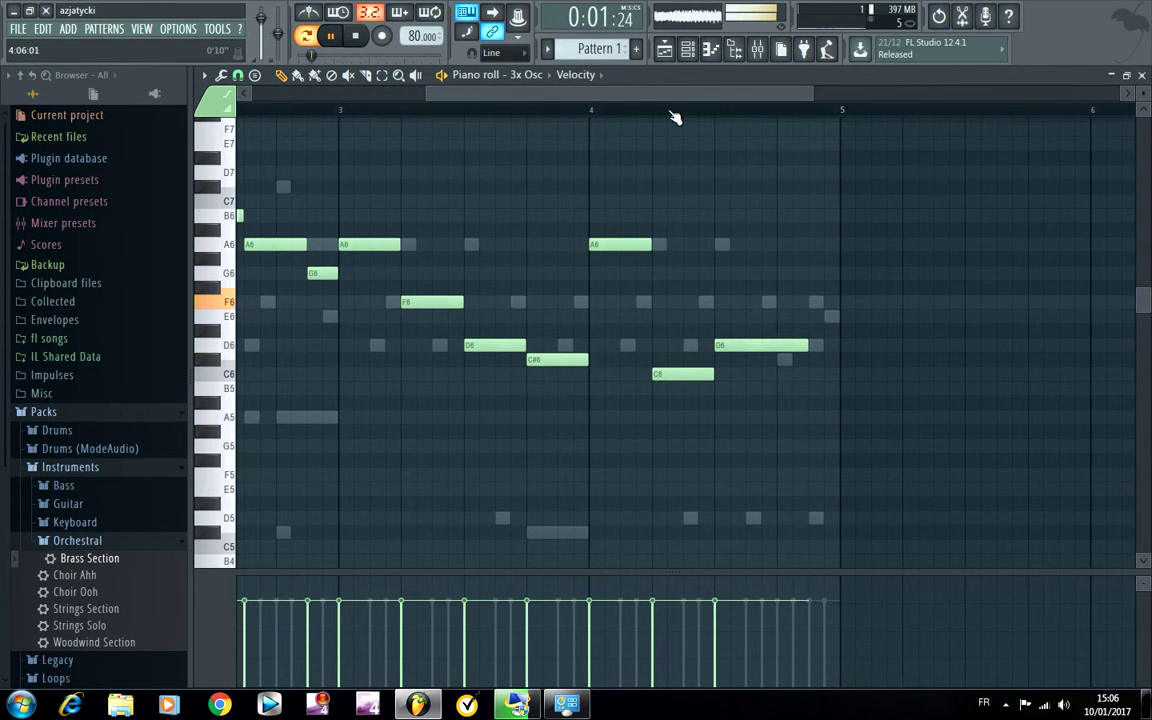
{"action": "scroll", "coordinate": [676, 116], "scroll_direction": "down", "scroll_amount": 3}
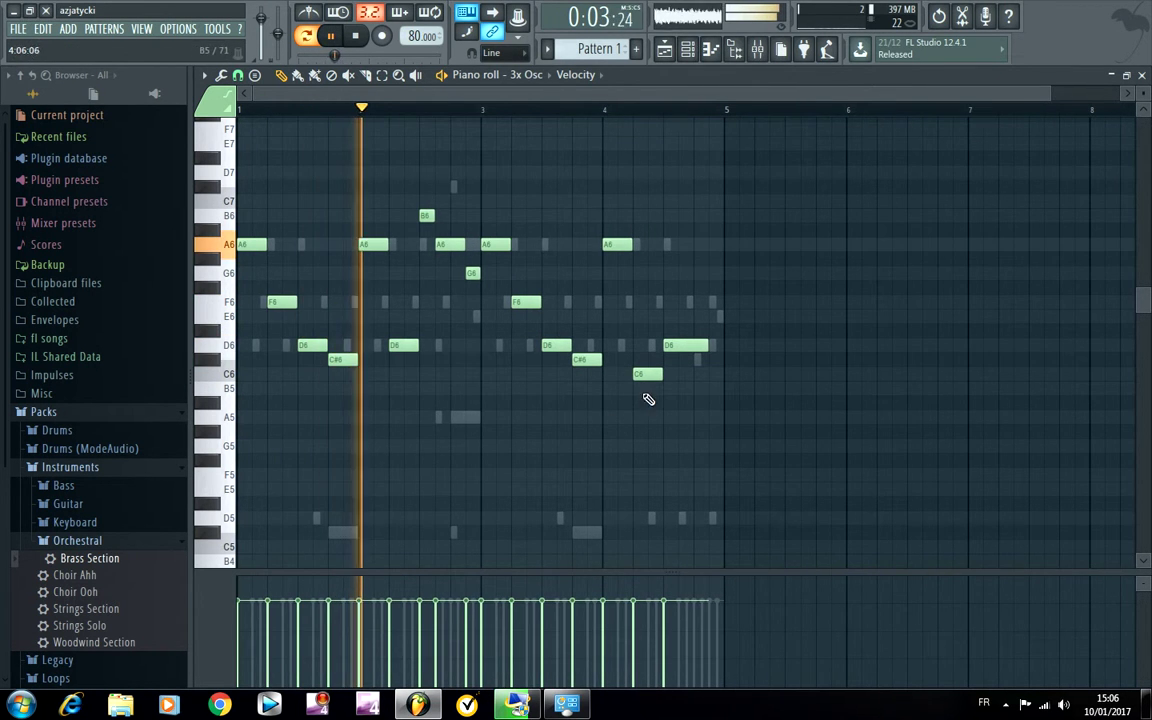
Step: Lower the C6 note in bar 4 to B5 and lengthen the last D6 to the end of the bar
{"action": "left_click_drag", "start_coordinate": [649, 378], "coordinate": [649, 392]}
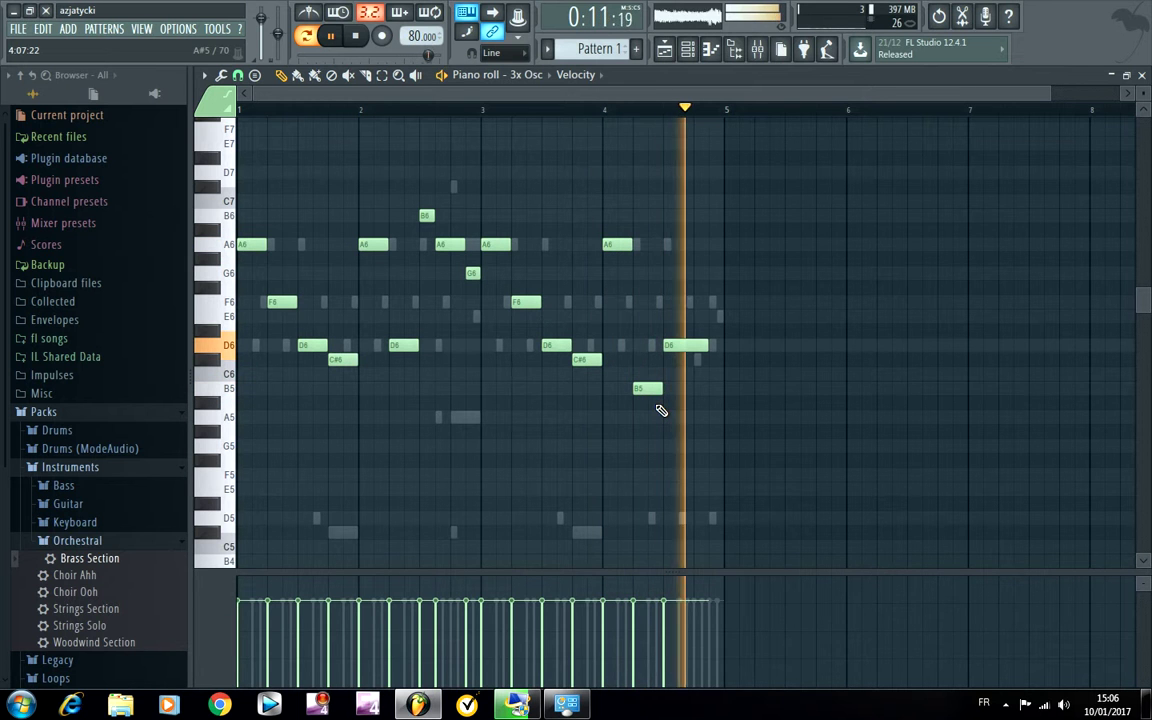
{"action": "left_click_drag", "start_coordinate": [713, 350], "coordinate": [723, 347]}
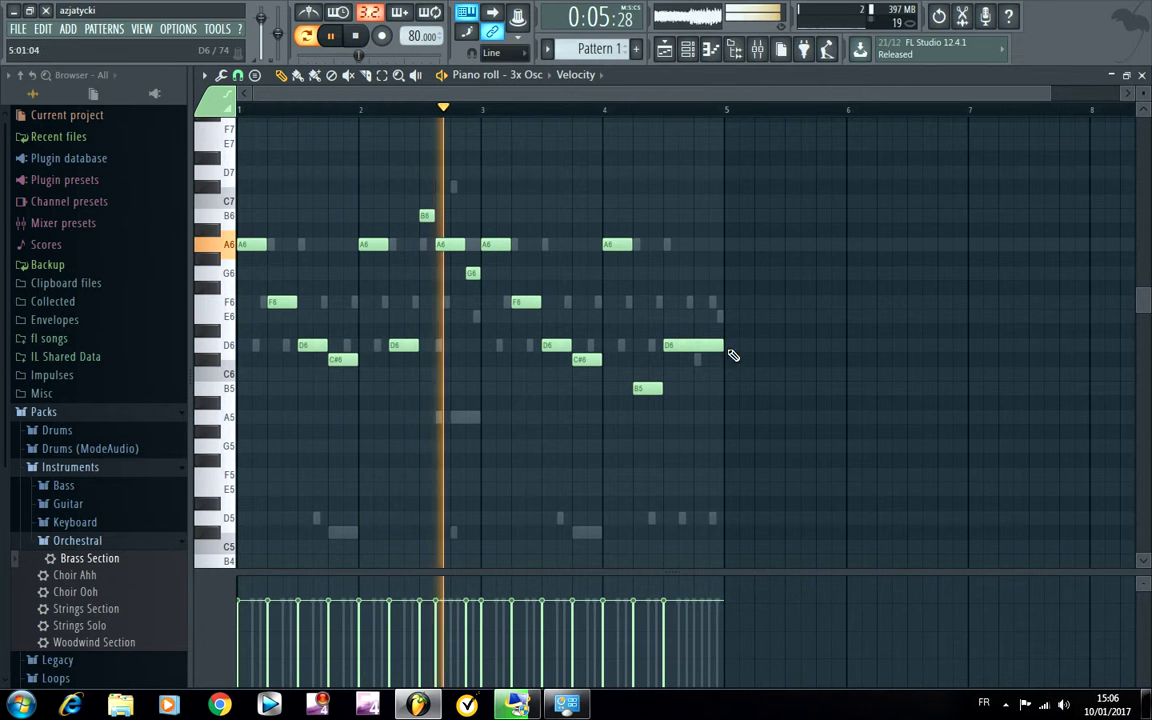
Step: Set oscillator 1 of the 3x Osc to a square wave and lower the channel's volume
{"action": "left_click", "coordinate": [1142, 76]}
{"action": "left_click", "coordinate": [301, 400]}
{"action": "left_click", "coordinate": [383, 325]}
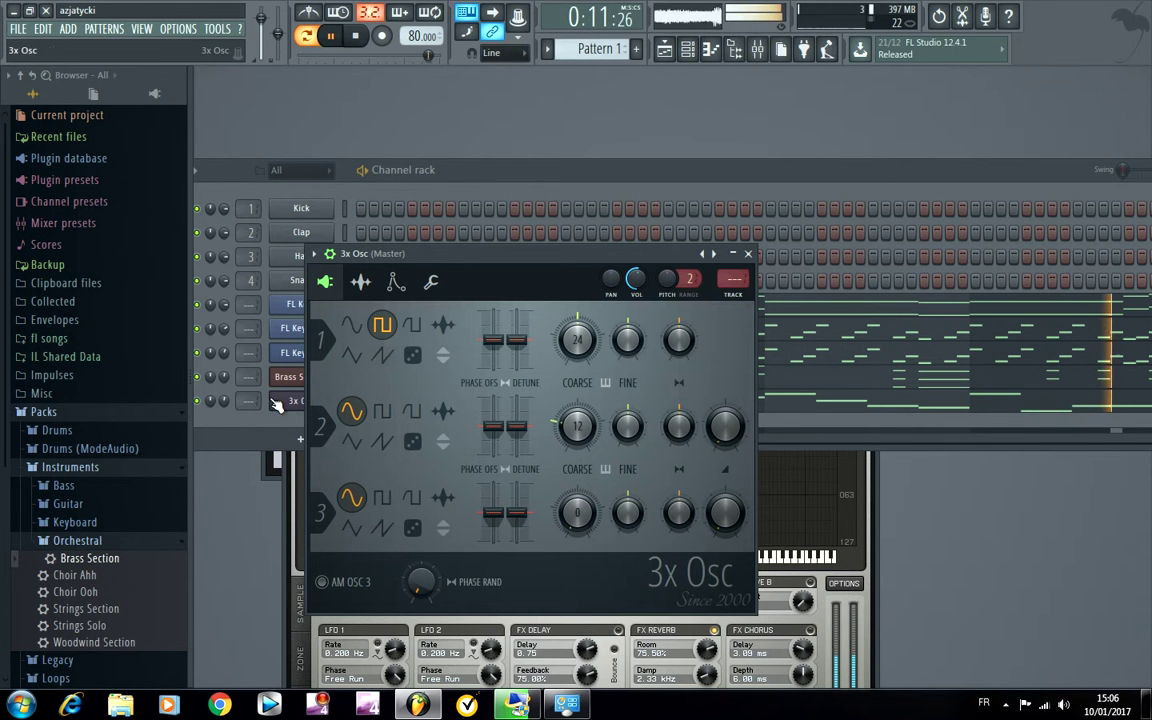
{"action": "left_click_drag", "start_coordinate": [224, 401], "coordinate": [224, 446]}
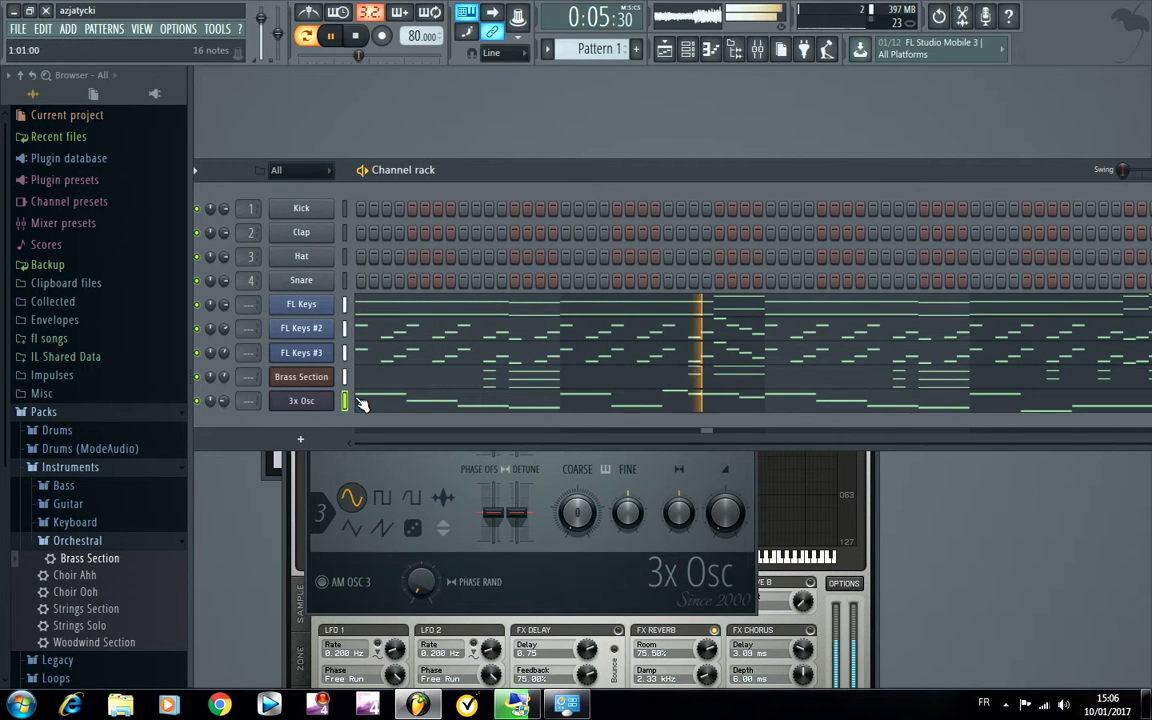
{"action": "left_click", "coordinate": [660, 402]}
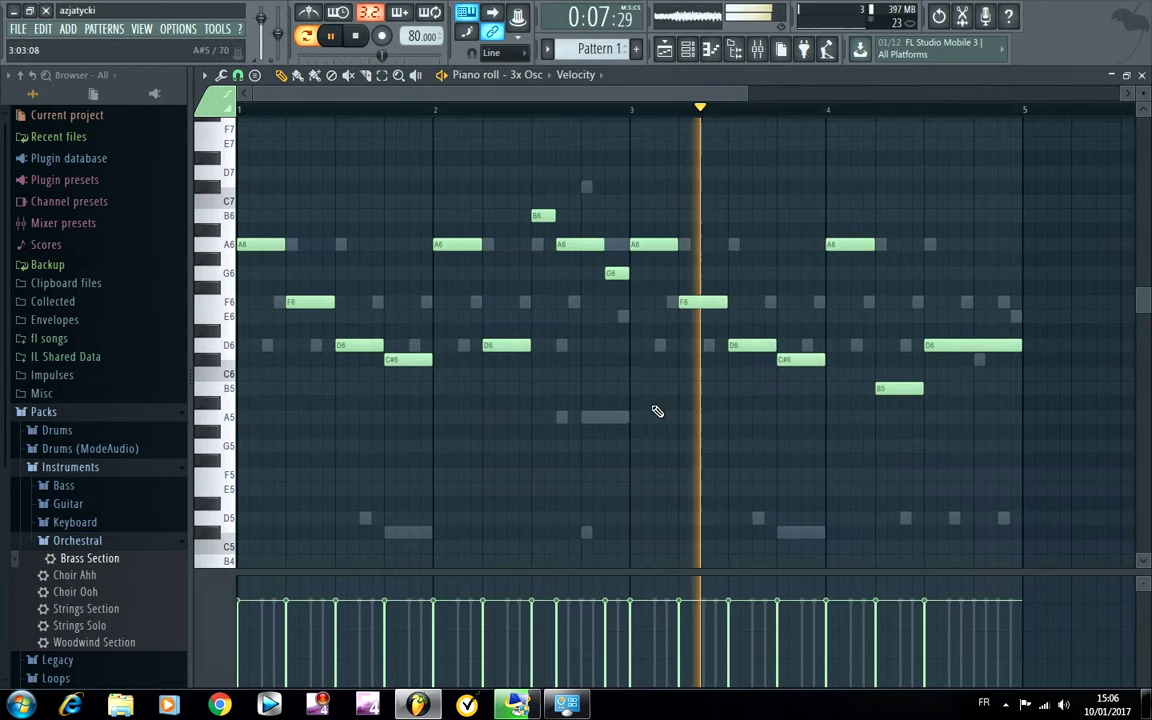
{"action": "scroll", "coordinate": [663, 116], "scroll_direction": "down", "scroll_amount": 4}
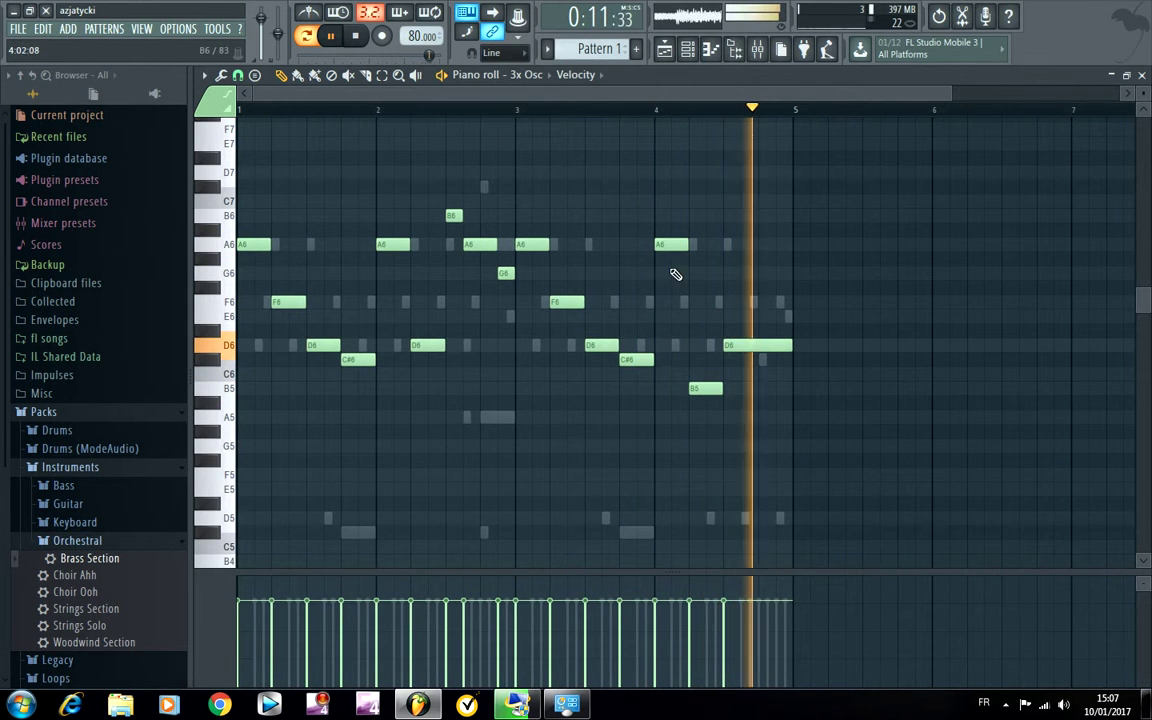
{"action": "left_click", "coordinate": [1142, 76]}
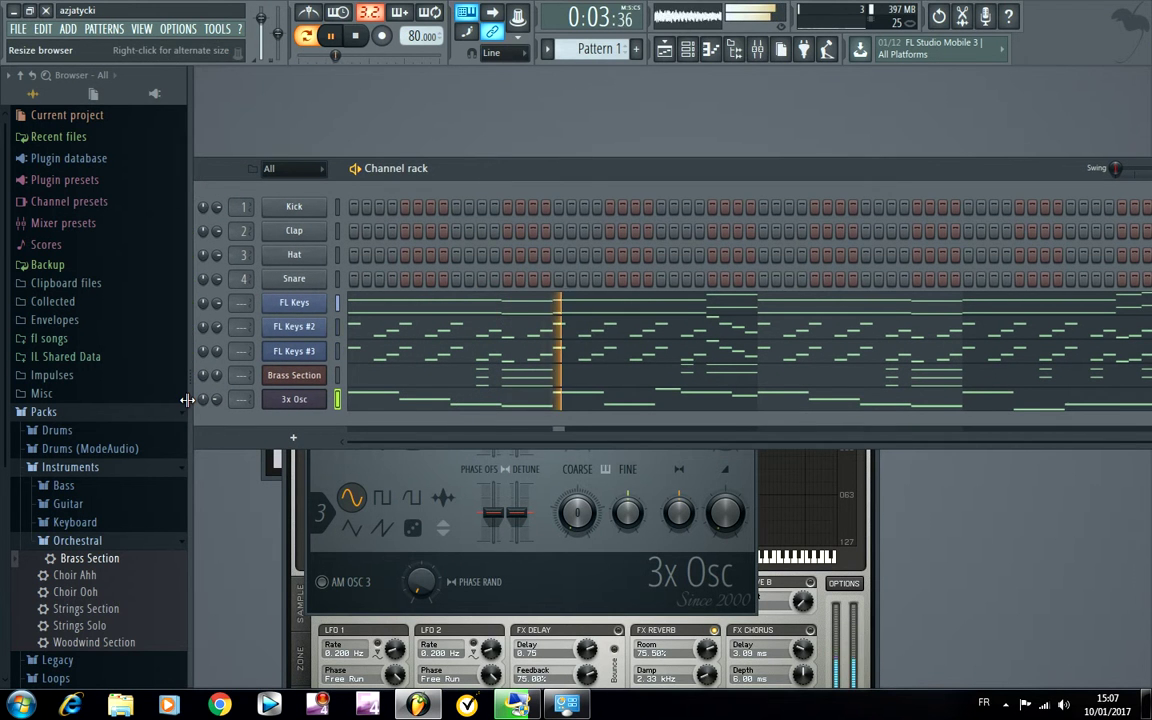
Step: Load Attack Kick 05 from the Drums (ModeAudio) Kicks pack into the Kick channel and narrow the browser
{"action": "left_click_drag", "start_coordinate": [188, 362], "coordinate": [110, 428]}
{"action": "left_click", "coordinate": [78, 467]}
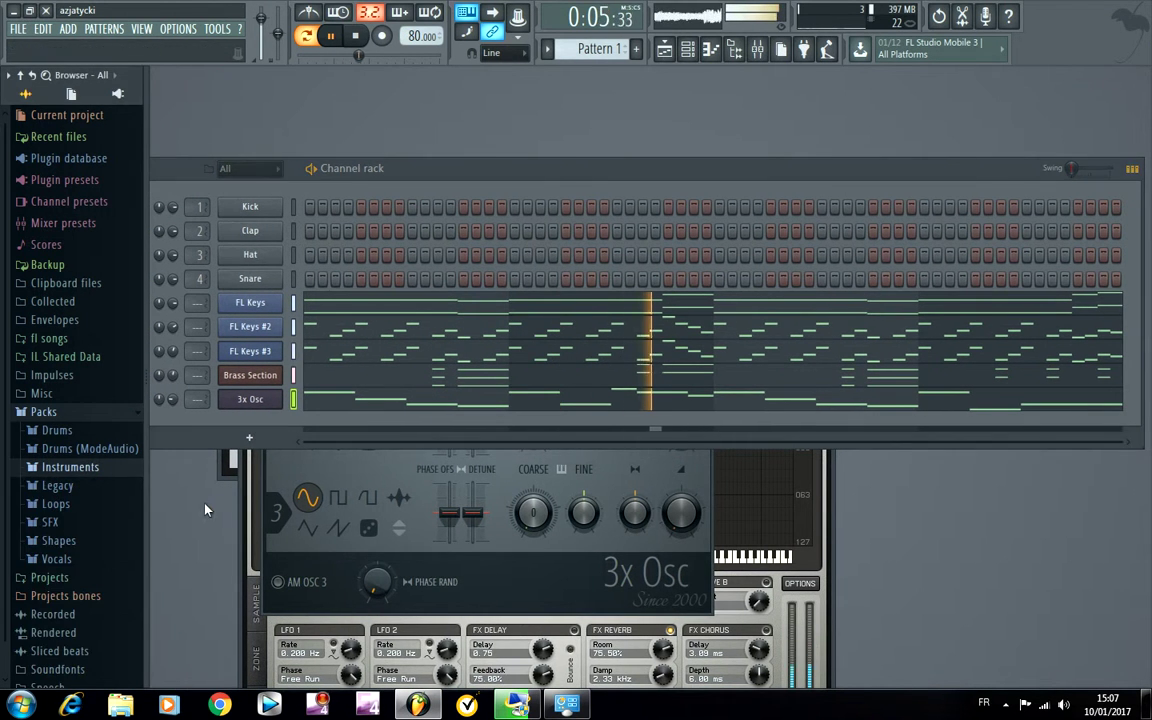
{"action": "scroll", "coordinate": [100, 500], "scroll_direction": "down", "scroll_amount": 1}
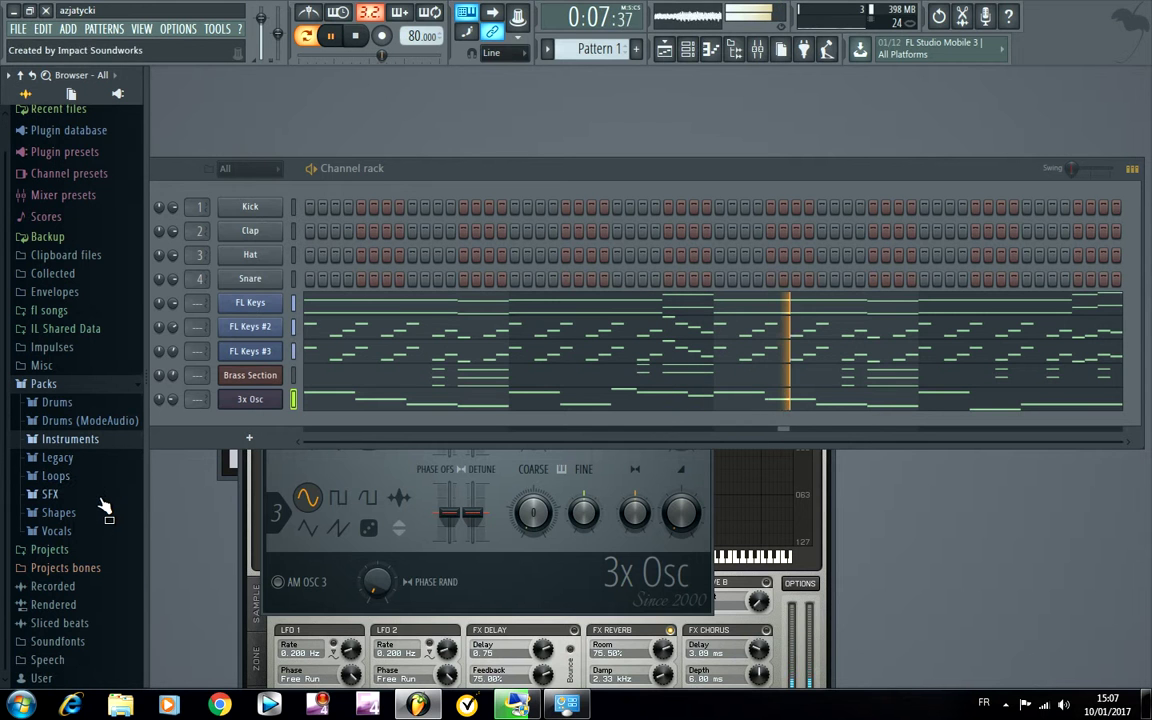
{"action": "left_click", "coordinate": [55, 421]}
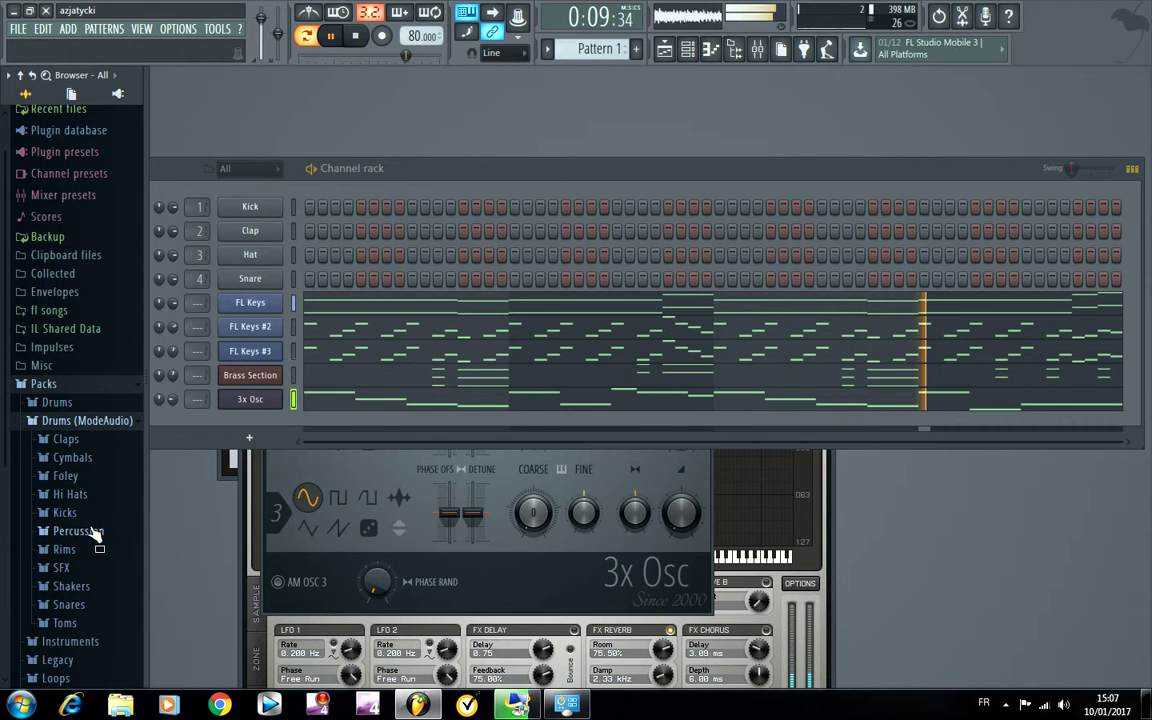
{"action": "left_click", "coordinate": [64, 512]}
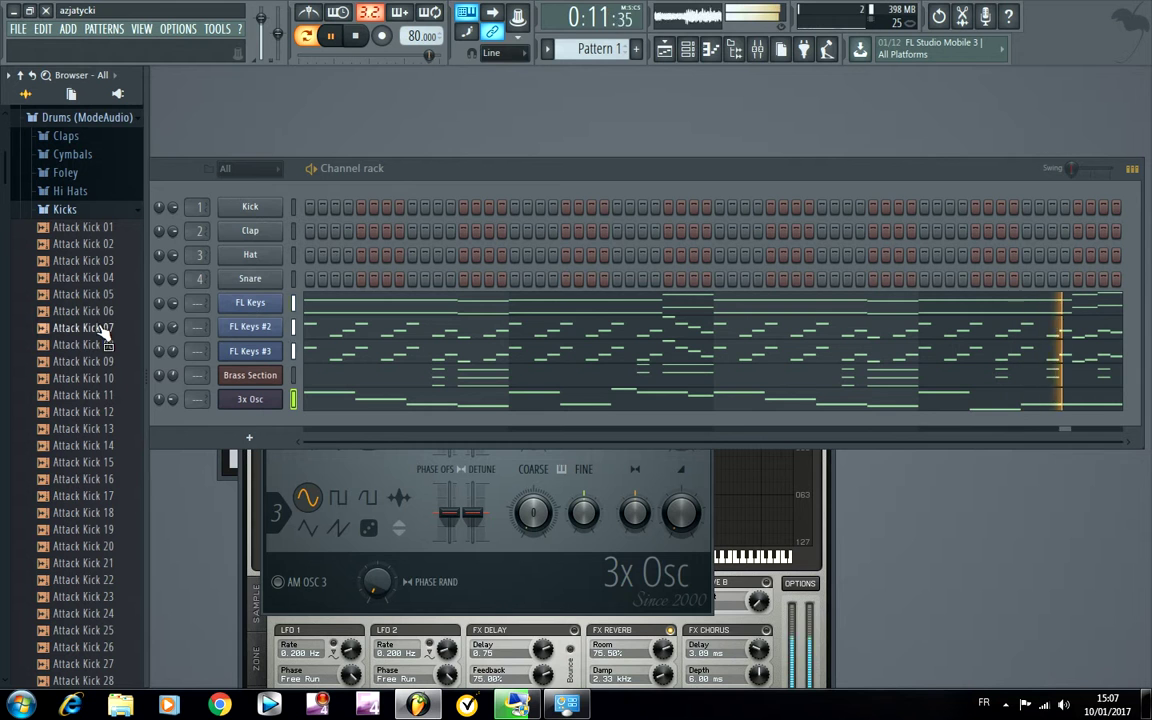
{"action": "left_click_drag", "start_coordinate": [86, 295], "coordinate": [87, 310]}
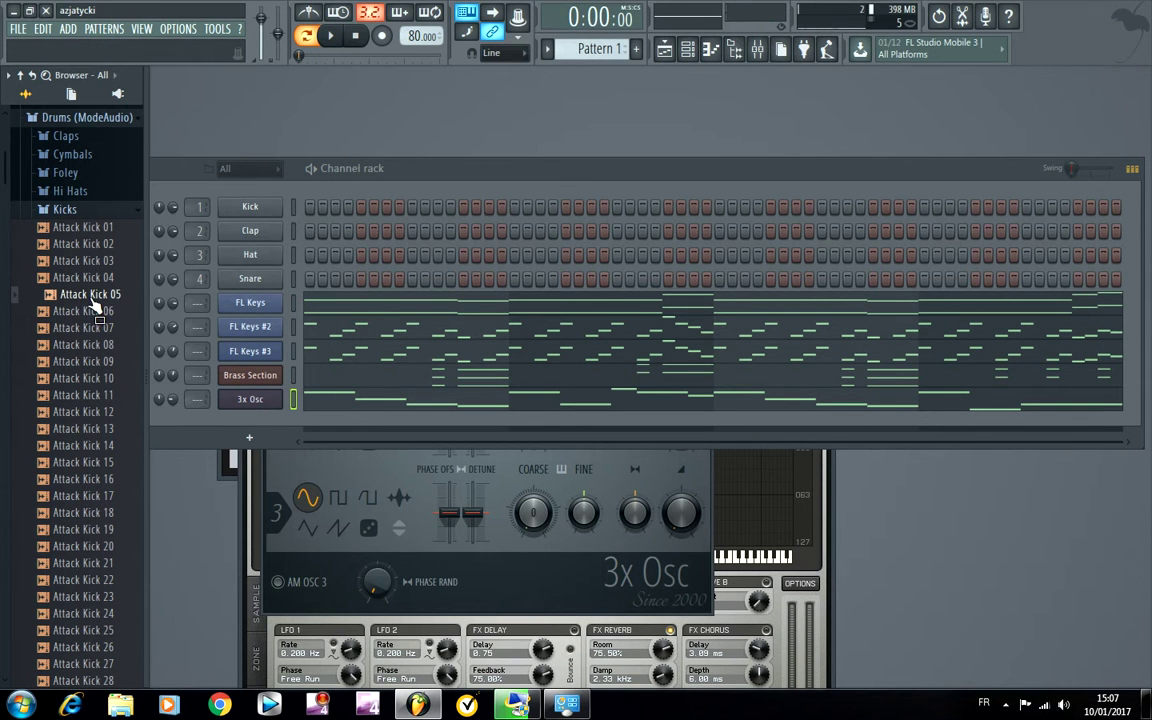
{"action": "left_click_drag", "start_coordinate": [250, 218], "coordinate": [255, 214]}
Step: Program Attack Kick 05 on steps 1, 8, 11 and 14 of bar 1 and step 1 of bar 2
{"action": "key", "text": "space"}
{"action": "key", "text": "space"}
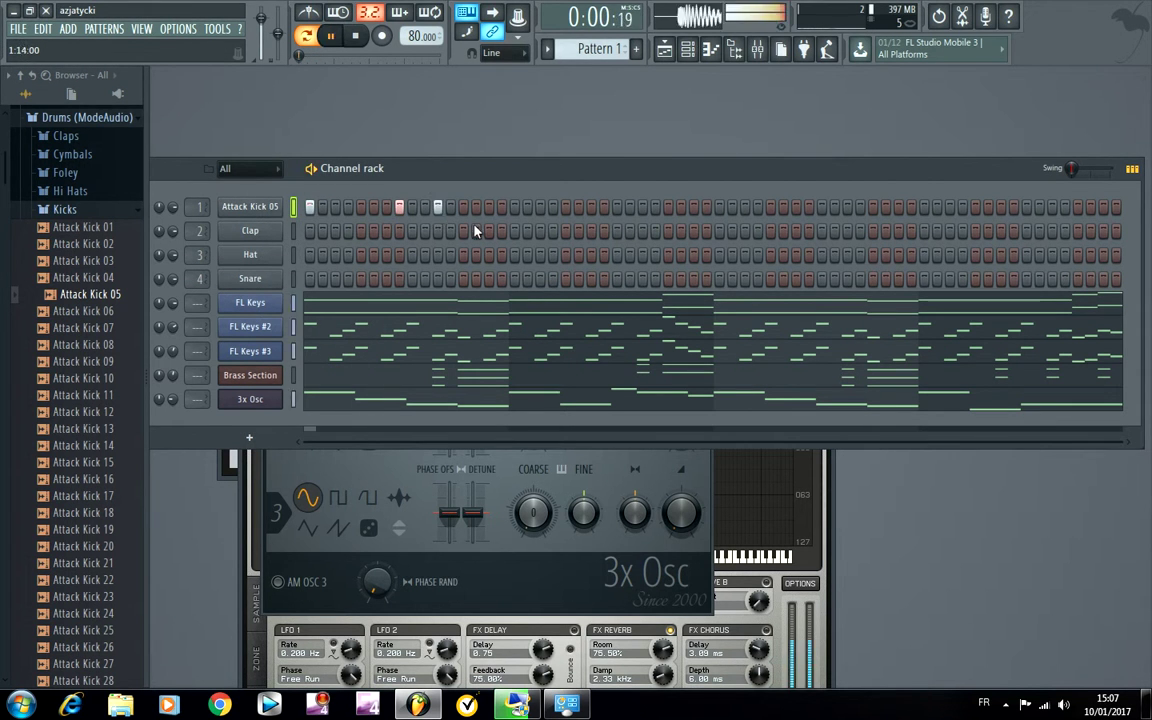
{"action": "left_click", "coordinate": [501, 207]}
{"action": "left_click", "coordinate": [514, 207]}
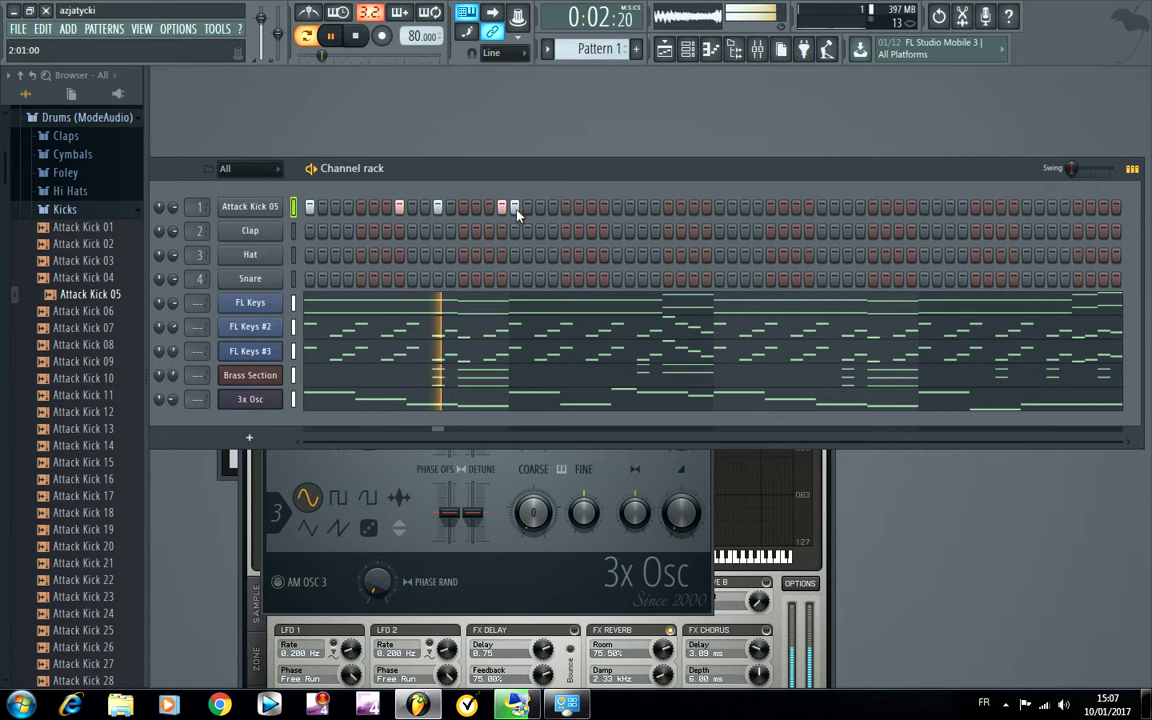
{"action": "right_click", "coordinate": [501, 208]}
{"action": "key", "text": "space"}
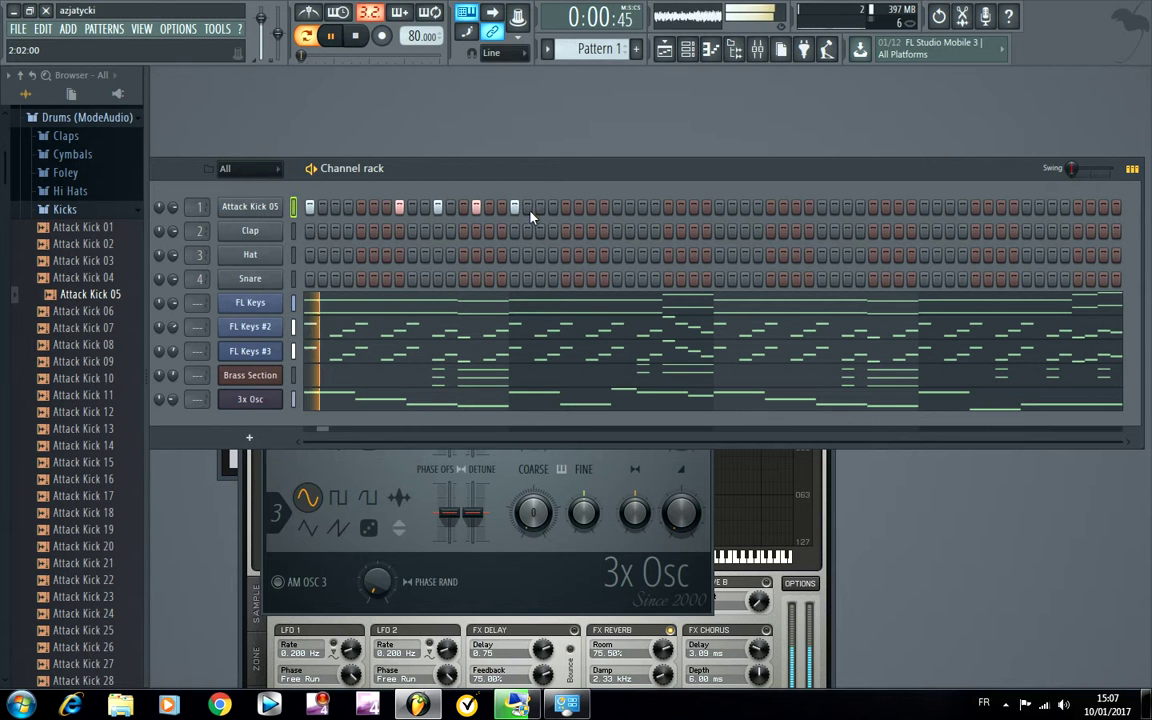
Step: Program the kick in bar 2 (steps 8, 11, 14, 15), bar 3 (1, 8, 11, 14) and bar 4 (1, 8, 9, 11, 15)
{"action": "left_click", "coordinate": [591, 208]}
{"action": "key", "text": "space"}
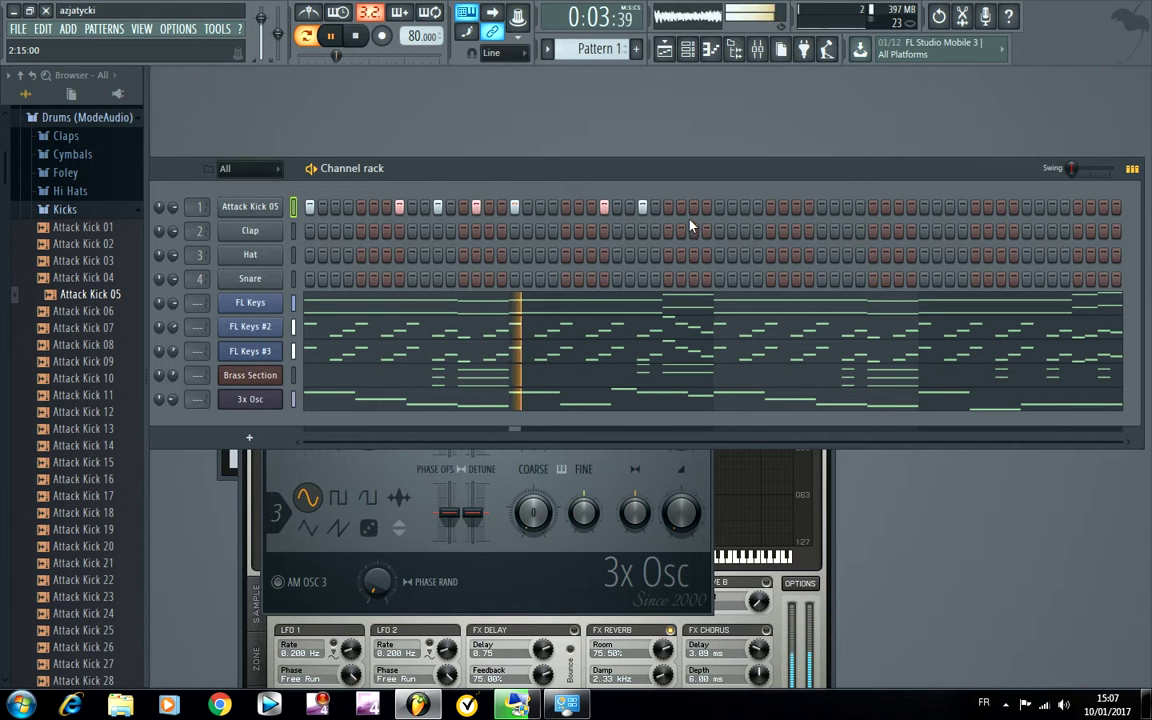
{"action": "key", "text": "space"}
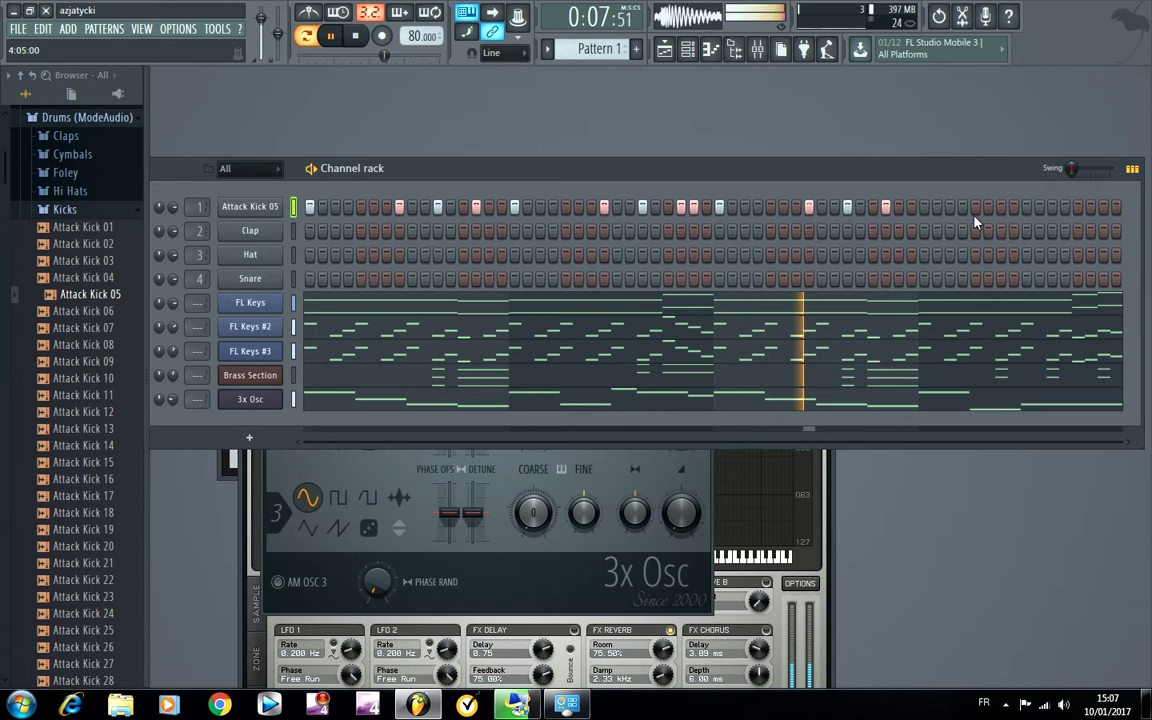
{"action": "left_click", "coordinate": [924, 206]}
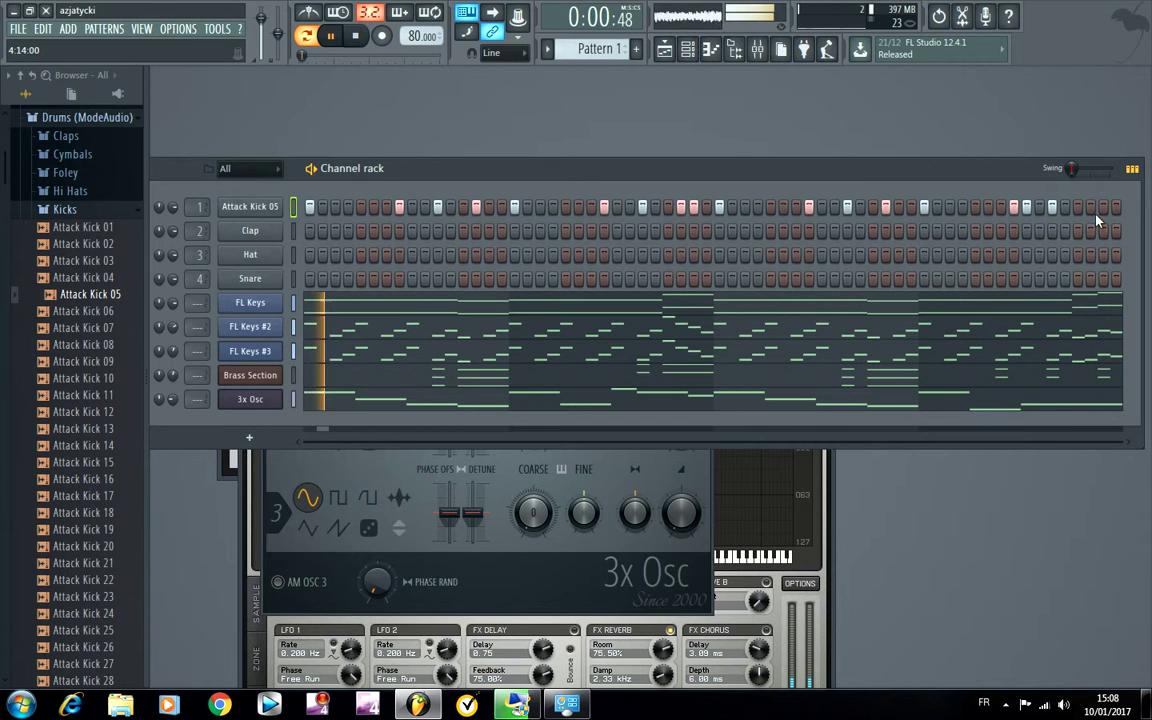
Step: Collapse the Kicks folder and mute the 3x Osc channel
{"action": "left_click", "coordinate": [77, 212]}
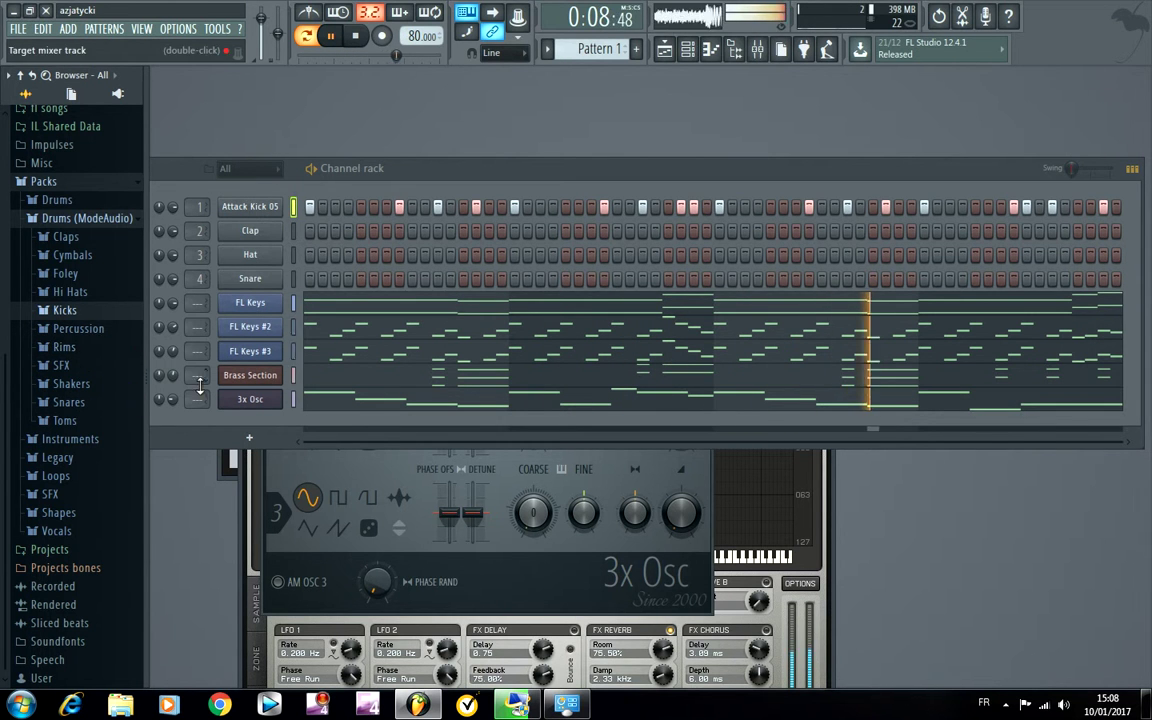
{"action": "left_click_drag", "start_coordinate": [330, 168], "coordinate": [348, 170]}
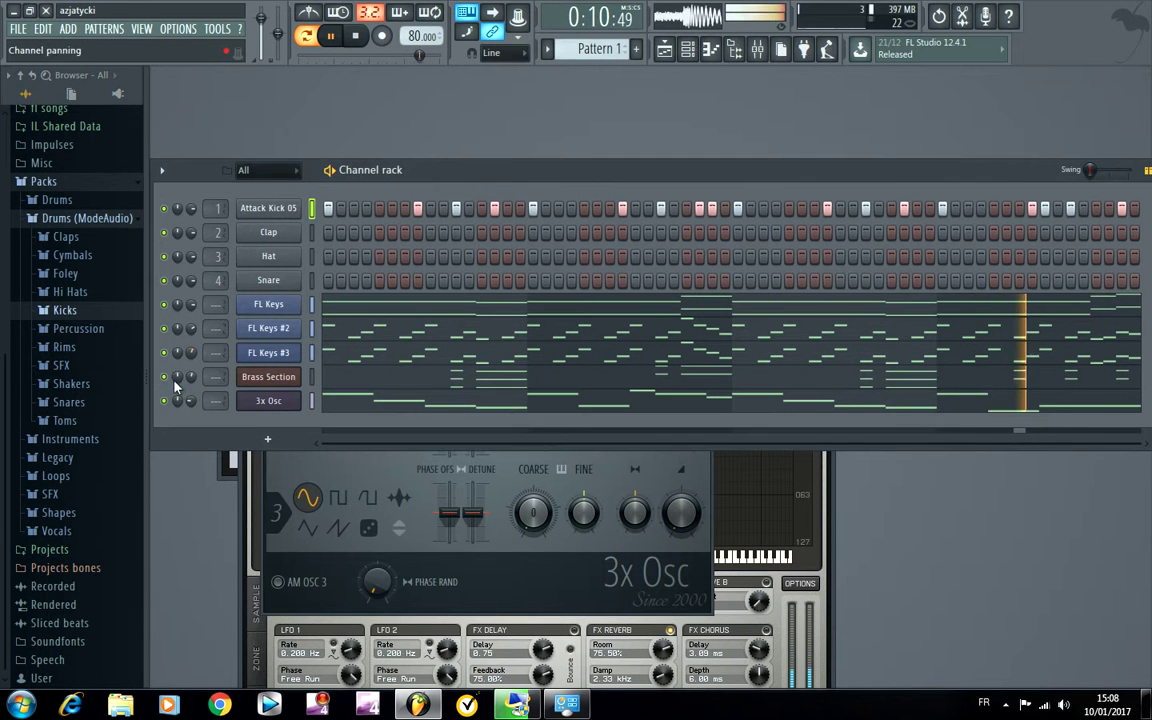
{"action": "left_click", "coordinate": [164, 401]}
Step: Load Attack Snare 18 from the Drums (ModeAudio) Snares pack into the Clap channel
{"action": "left_click", "coordinate": [64, 347]}
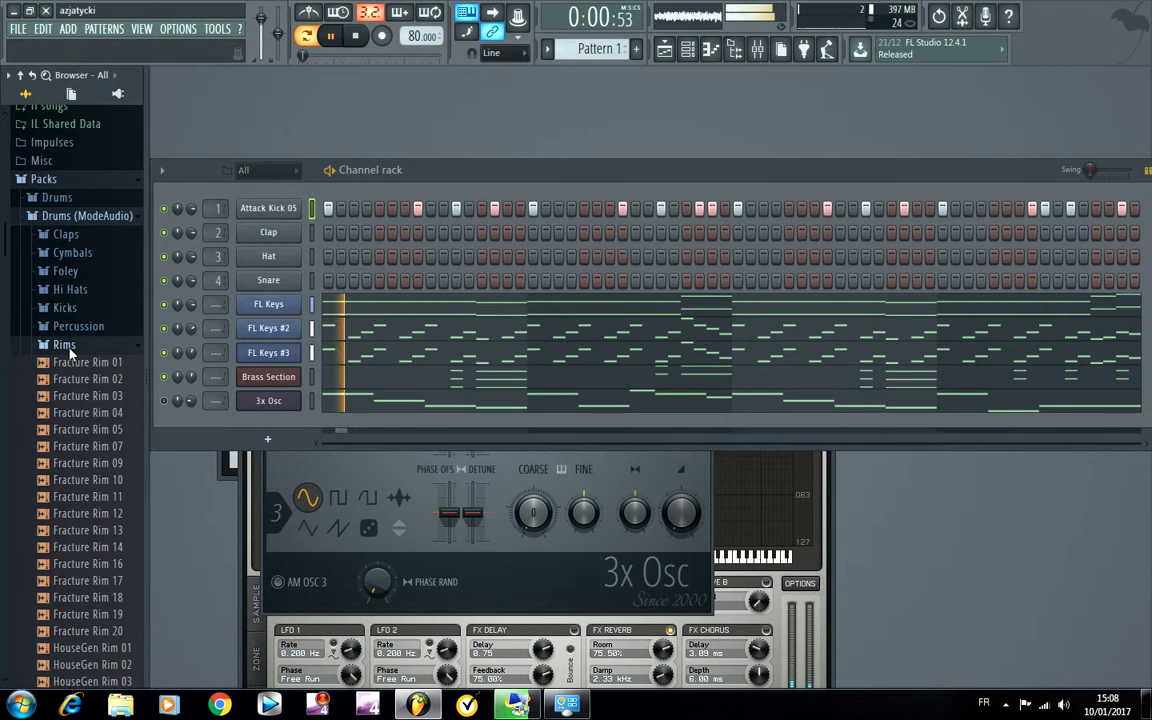
{"action": "left_click", "coordinate": [65, 350]}
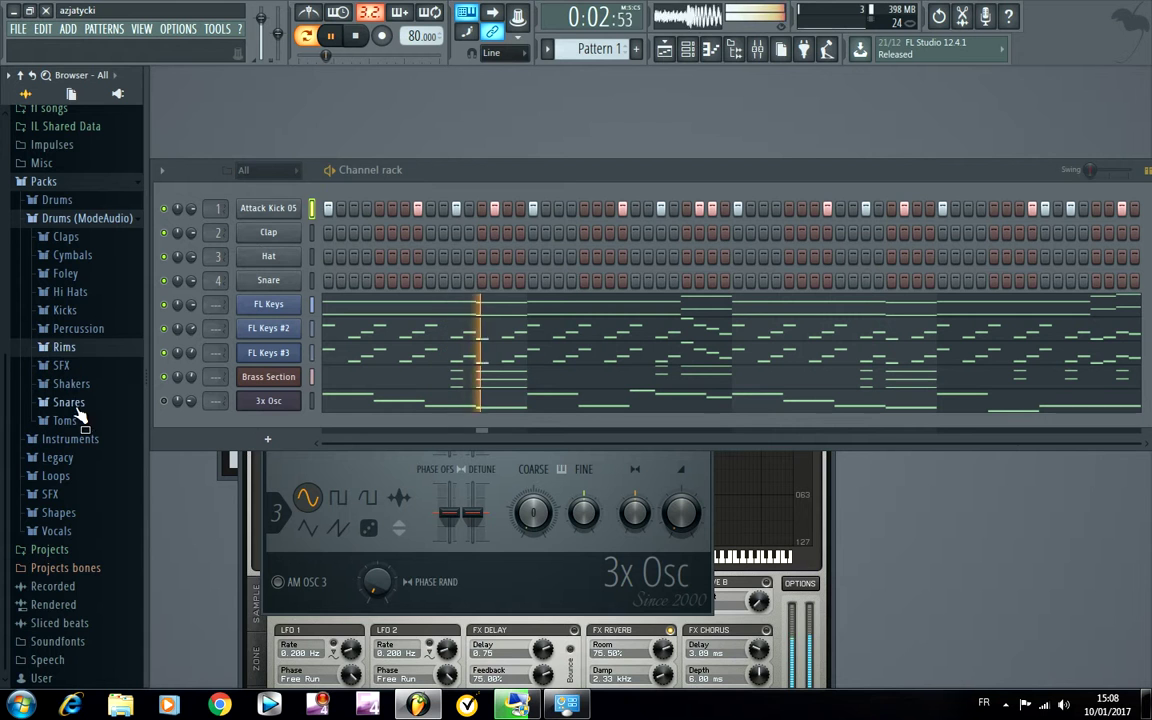
{"action": "left_click", "coordinate": [72, 402]}
{"action": "scroll", "coordinate": [95, 460], "scroll_direction": "down", "scroll_amount": 2}
{"action": "scroll", "coordinate": [100, 490], "scroll_direction": "down", "scroll_amount": 5}
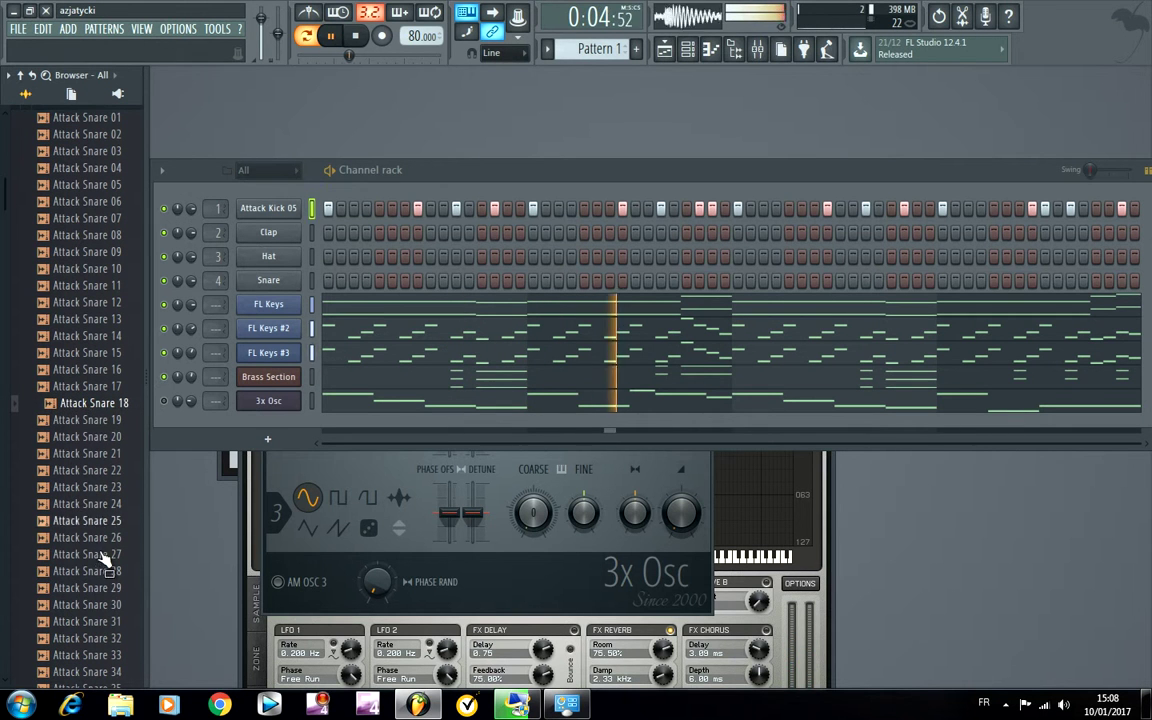
{"action": "left_click_drag", "start_coordinate": [85, 403], "coordinate": [268, 233]}
Step: Audition further snare samples and load Downstream Snare 05 into the Hat channel
{"action": "left_click", "coordinate": [90, 537]}
{"action": "left_click", "coordinate": [90, 622]}
{"action": "scroll", "coordinate": [94, 624], "scroll_direction": "down", "scroll_amount": 6}
{"action": "left_click", "coordinate": [98, 538]}
{"action": "left_click", "coordinate": [112, 605]}
{"action": "left_click", "coordinate": [103, 641]}
{"action": "scroll", "coordinate": [106, 630], "scroll_direction": "down", "scroll_amount": 6}
{"action": "left_click", "coordinate": [109, 558]}
{"action": "left_click", "coordinate": [108, 621]}
{"action": "scroll", "coordinate": [108, 619], "scroll_direction": "down", "scroll_amount": 2}
{"action": "scroll", "coordinate": [108, 623], "scroll_direction": "down", "scroll_amount": 6}
{"action": "left_click", "coordinate": [108, 522]}
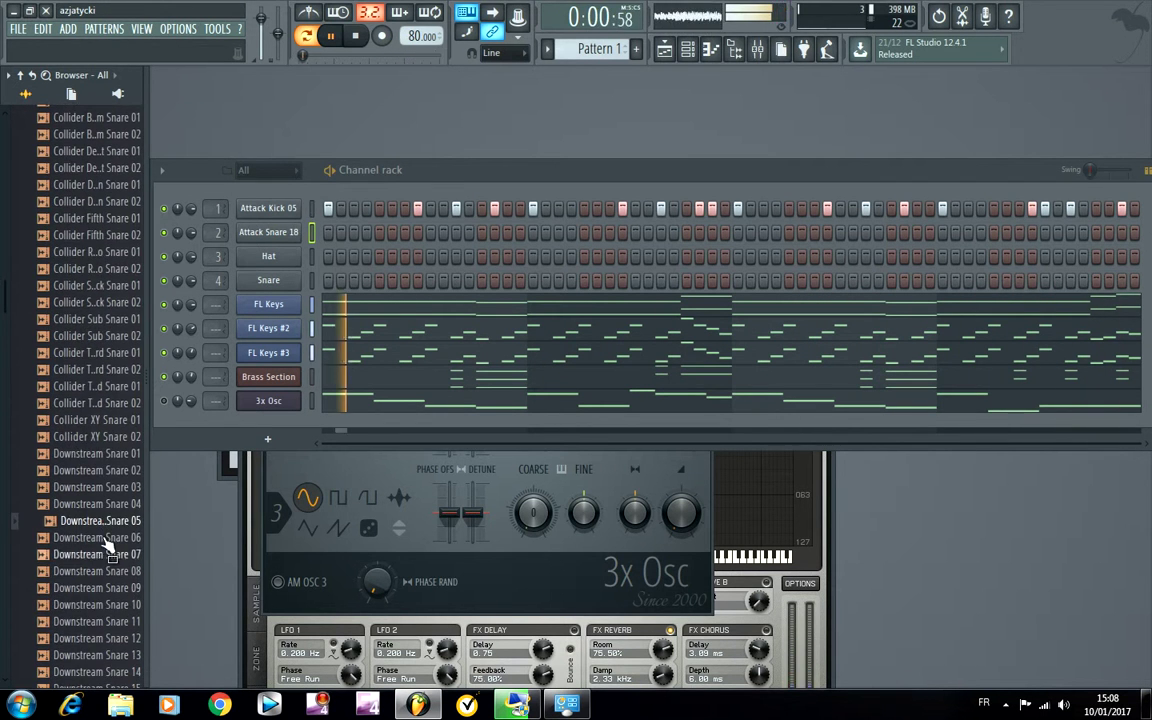
{"action": "left_click_drag", "start_coordinate": [108, 522], "coordinate": [268, 256]}
Step: Place Attack Snare 18 and Downstream Snare 05 hits on steps 5 and 13 of all four bars
{"action": "left_click", "coordinate": [378, 232]}
{"action": "left_click", "coordinate": [379, 256]}
{"action": "left_click", "coordinate": [481, 234]}
{"action": "left_click", "coordinate": [482, 257]}
{"action": "left_click", "coordinate": [583, 232]}
{"action": "left_click", "coordinate": [583, 258]}
{"action": "left_click", "coordinate": [698, 233]}
{"action": "left_click", "coordinate": [686, 257]}
{"action": "left_click", "coordinate": [686, 233]}
{"action": "left_click", "coordinate": [699, 233]}
{"action": "left_click", "coordinate": [789, 257]}
{"action": "left_click", "coordinate": [789, 233]}
{"action": "left_click", "coordinate": [891, 233]}
{"action": "left_click", "coordinate": [891, 257]}
{"action": "left_click", "coordinate": [994, 257]}
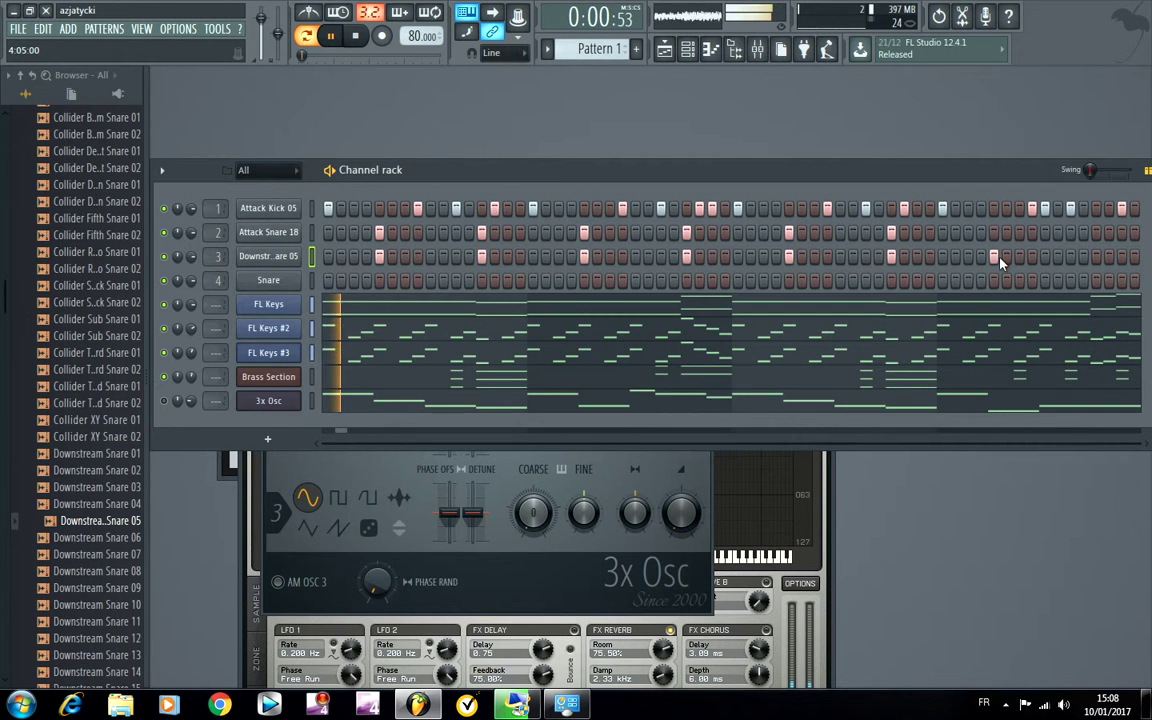
{"action": "left_click", "coordinate": [1005, 233]}
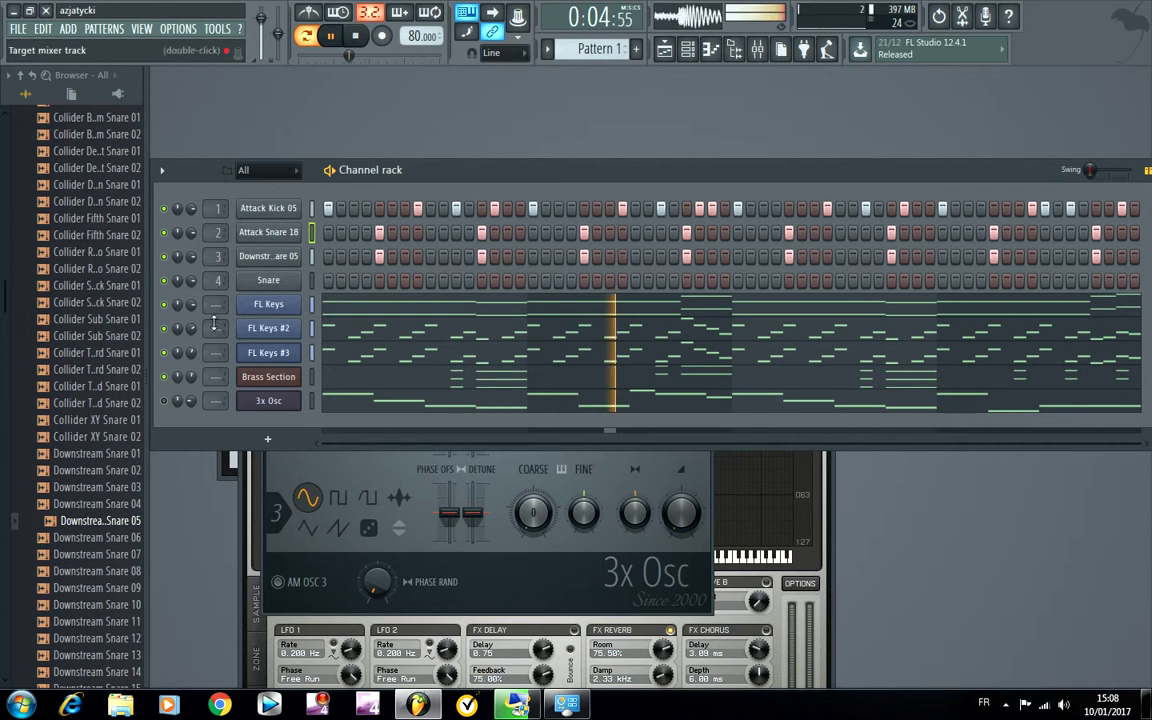
Step: Check the layered snares during playback by muting and unmuting Attack Snare 18
{"action": "right_click", "coordinate": [177, 234]}
{"action": "left_click", "coordinate": [195, 242]}
{"action": "right_click", "coordinate": [176, 256]}
{"action": "left_click", "coordinate": [198, 265]}
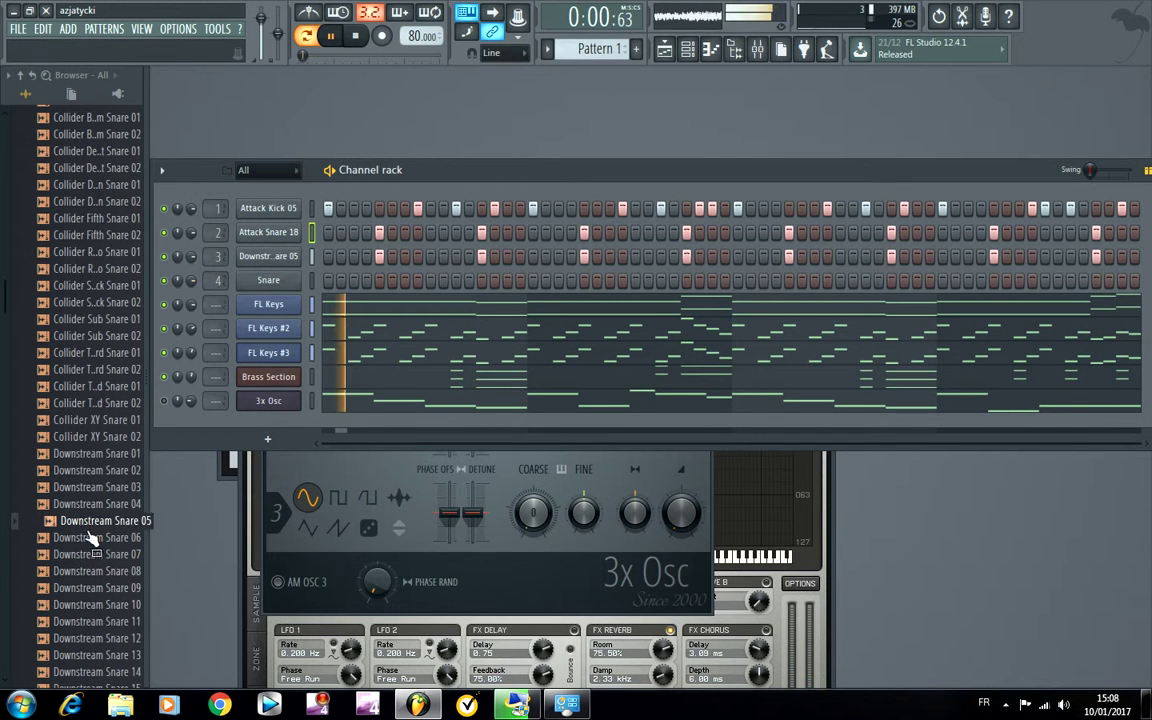
{"action": "left_click", "coordinate": [165, 233]}
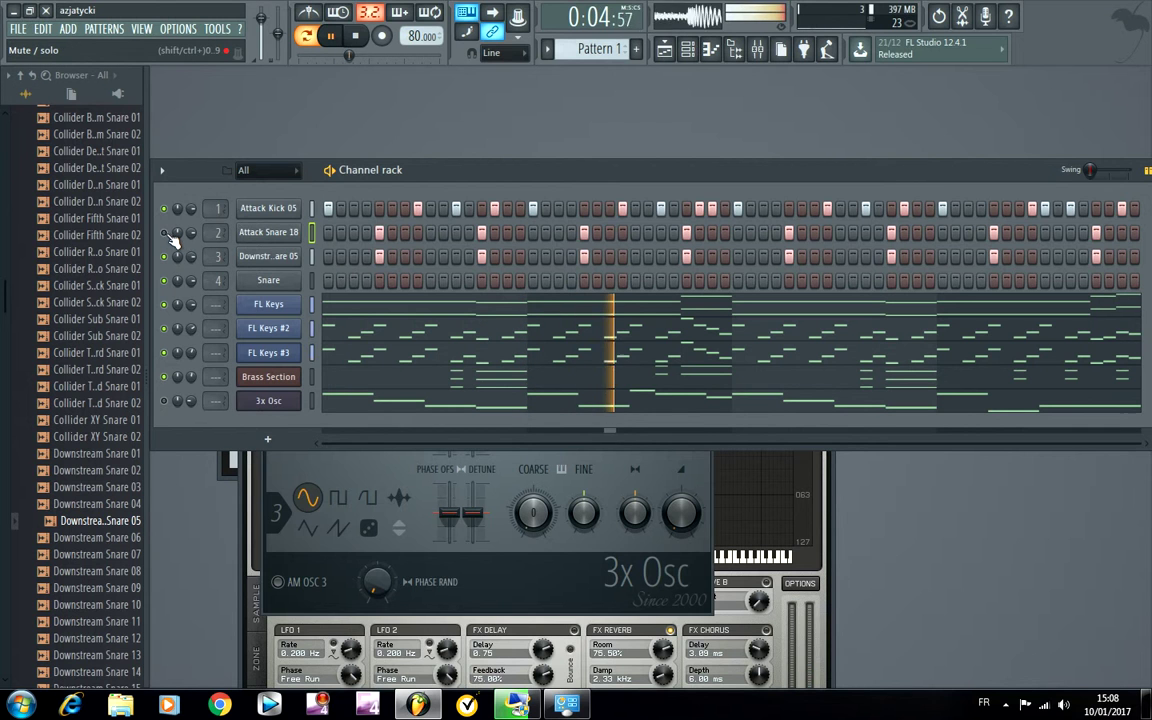
{"action": "left_click", "coordinate": [165, 233]}
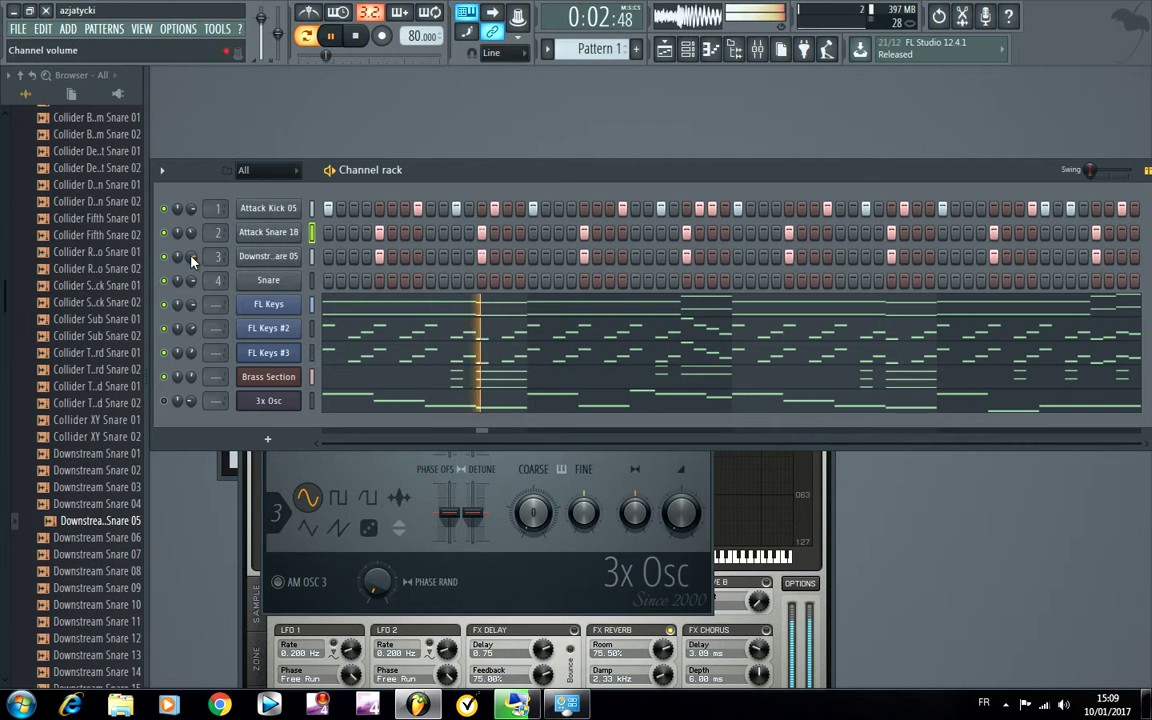
Step: Load Attack Hat 02 from the Drums (ModeAudio) Hi Hats pack into the Snare channel and fill every step of the four bars
{"action": "left_click_drag", "start_coordinate": [4, 298], "coordinate": [41, 238]}
{"action": "scroll", "coordinate": [46, 300], "scroll_direction": "up", "scroll_amount": 6}
{"action": "scroll", "coordinate": [66, 450], "scroll_direction": "down", "scroll_amount": 3}
{"action": "scroll", "coordinate": [80, 422], "scroll_direction": "down", "scroll_amount": 2}
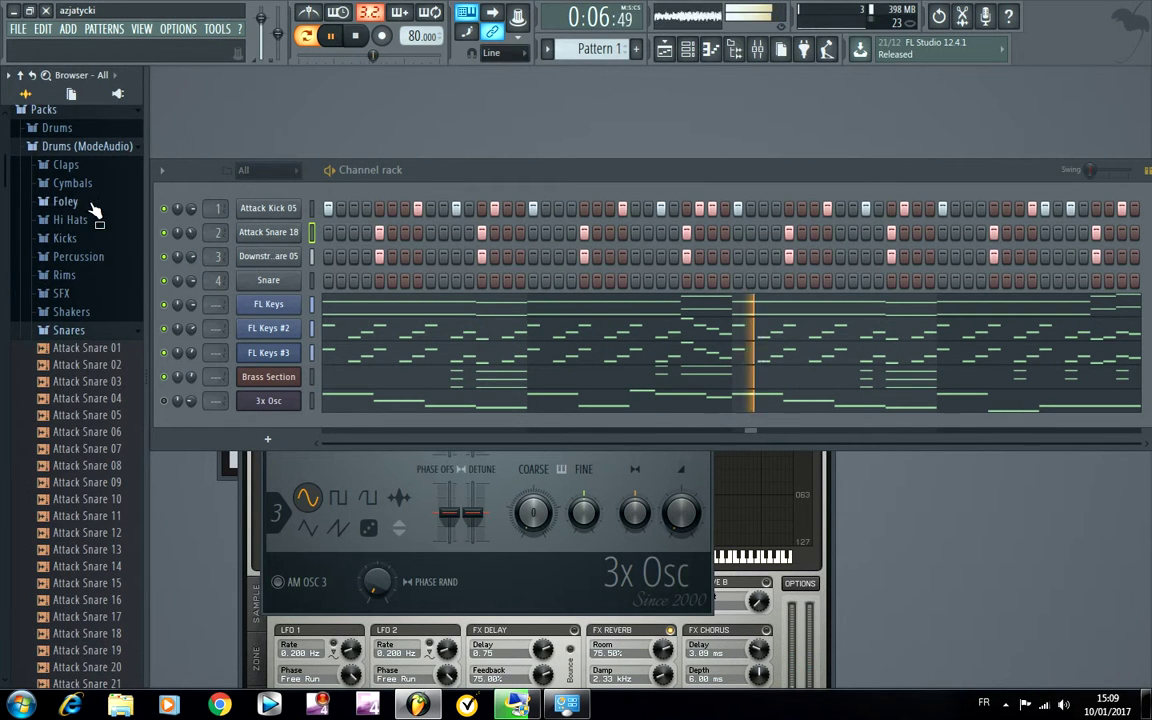
{"action": "left_click", "coordinate": [70, 221]}
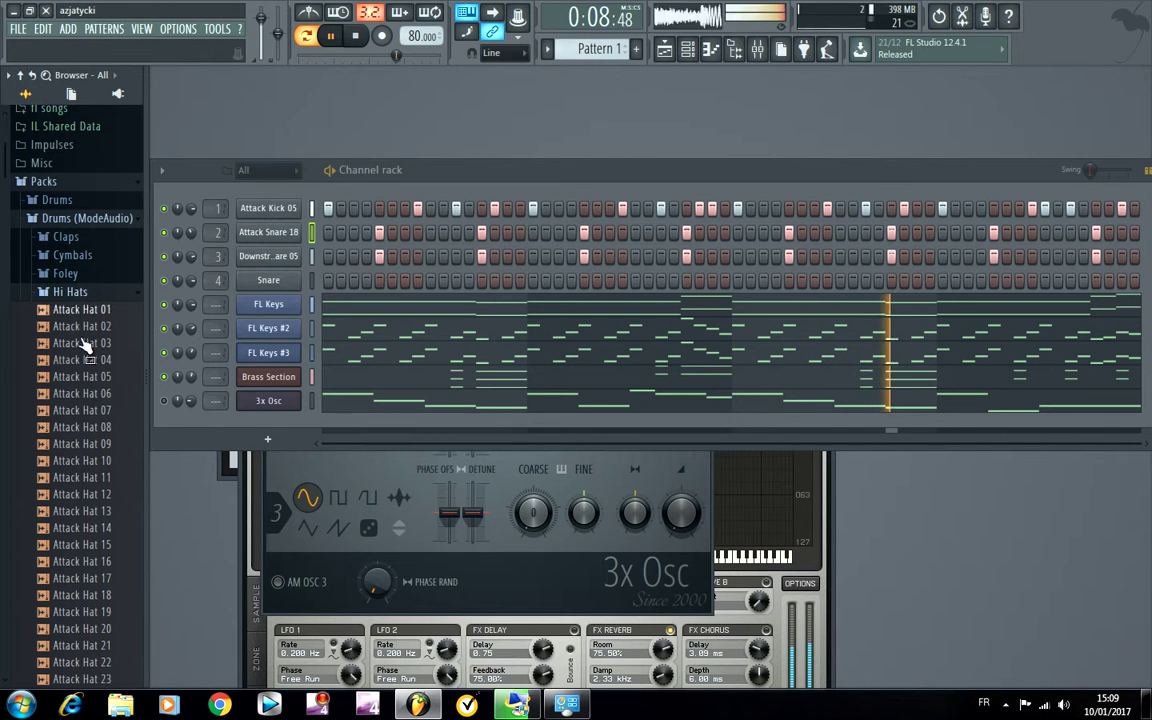
{"action": "left_click", "coordinate": [95, 343]}
{"action": "left_click", "coordinate": [100, 326]}
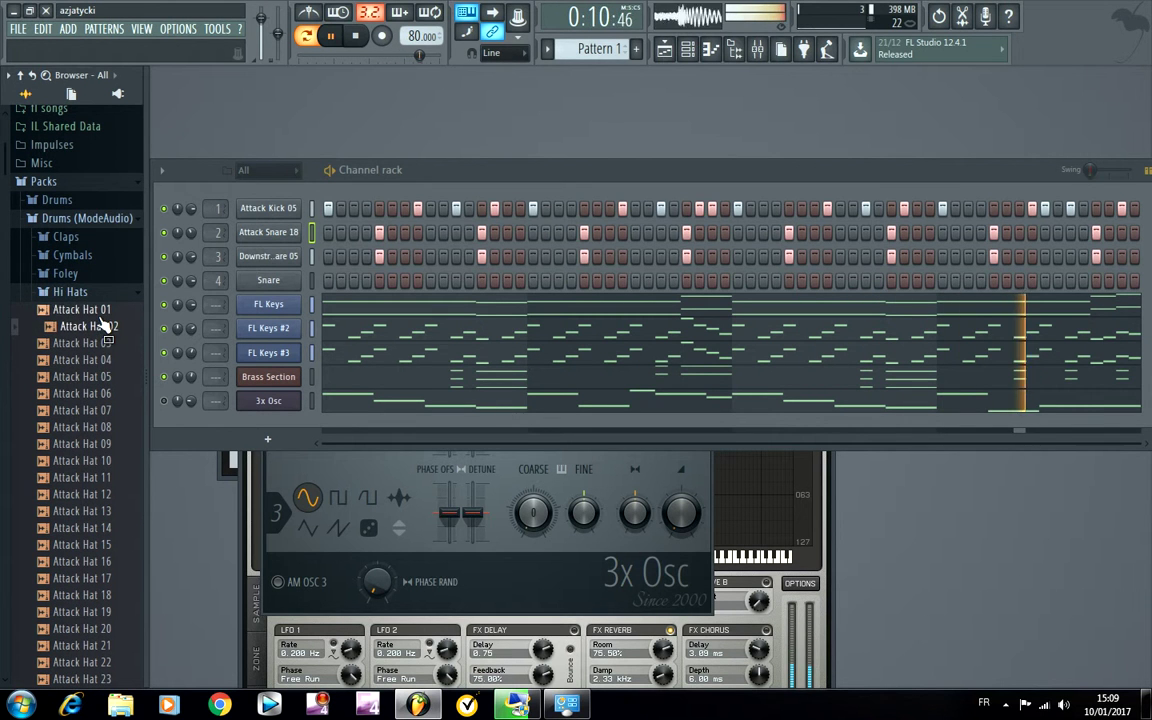
{"action": "left_click_drag", "start_coordinate": [103, 326], "coordinate": [260, 280]}
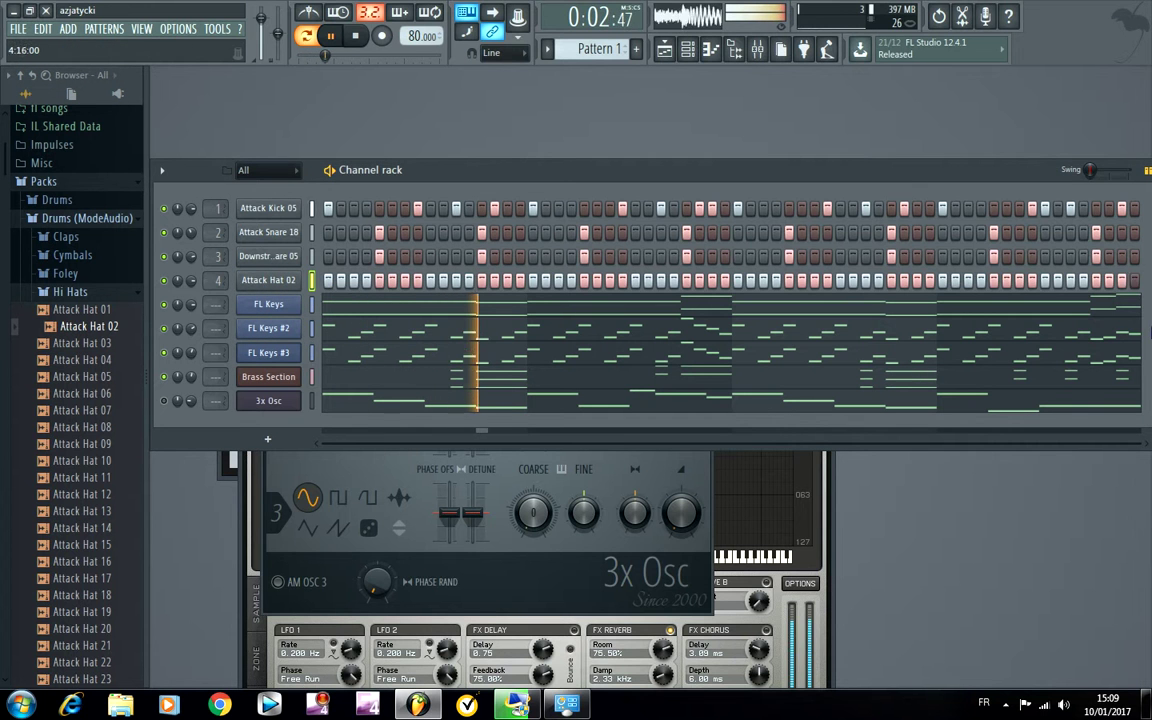
Step: Open the Attack Hat 02 piano roll and add half-step C5 hits between the existing hats in bar 1's last beat
{"action": "right_click", "coordinate": [300, 280]}
{"action": "left_click", "coordinate": [338, 283]}
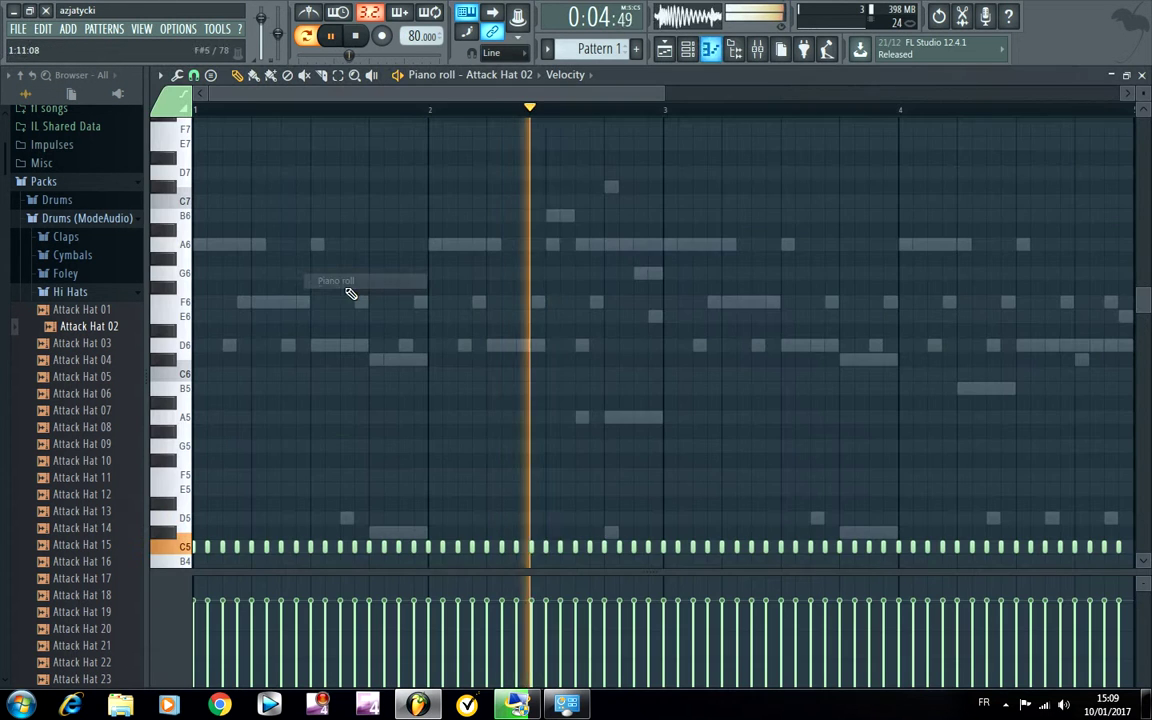
{"action": "key", "text": "space"}
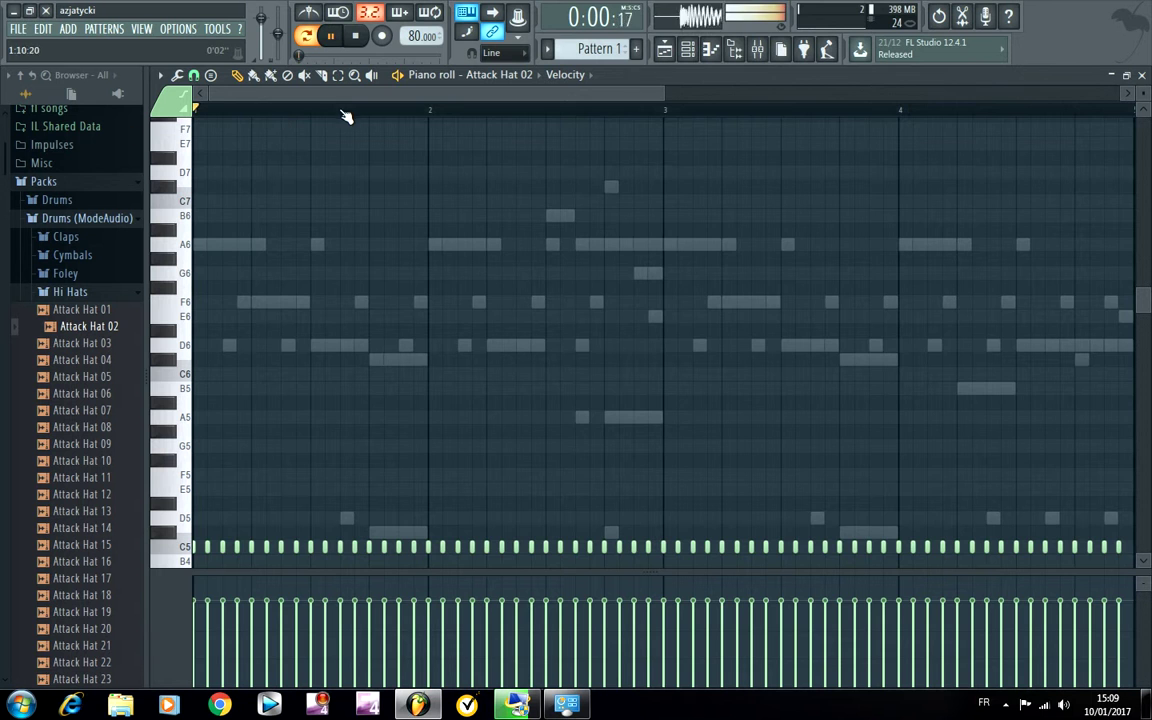
{"action": "scroll", "coordinate": [352, 108], "scroll_direction": "up", "scroll_amount": 4}
{"action": "key", "text": "space"}
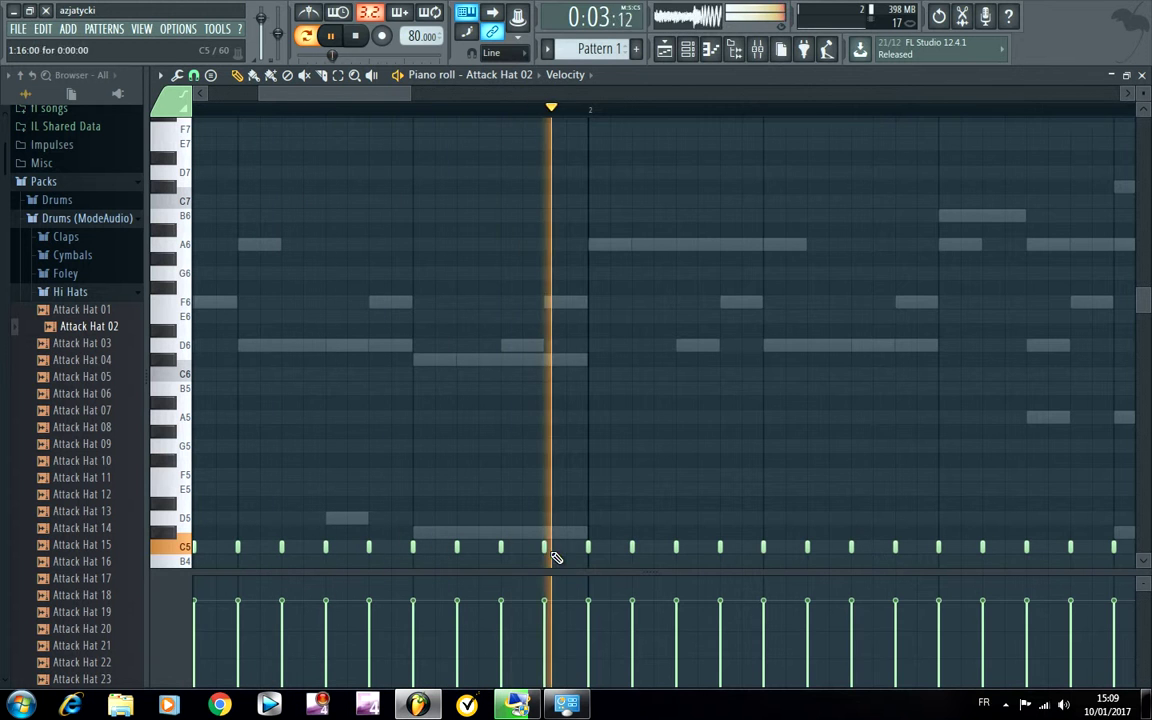
{"action": "key", "text": "space"}
{"action": "left_click", "coordinate": [479, 548]}
{"action": "left_click", "coordinate": [522, 548]}
{"action": "left_click", "coordinate": [566, 548]}
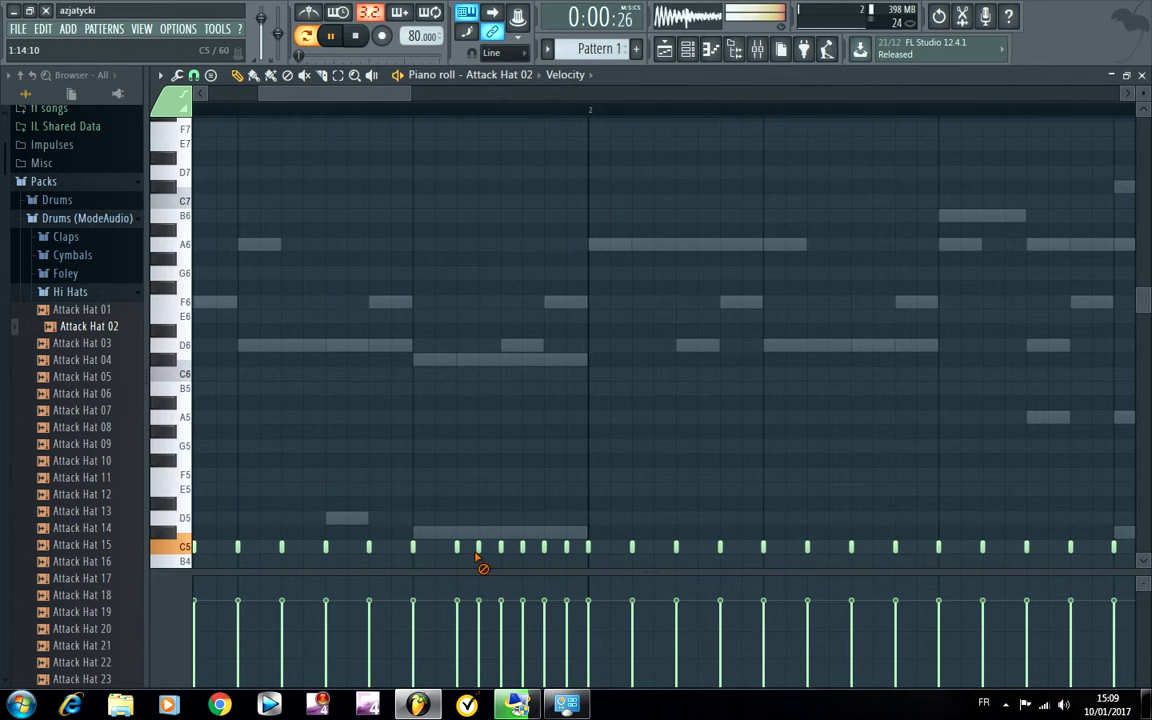
Step: Set the piano roll snap to 1/3 step and respace the C5 hats in bar 2's last beat as even triplets
{"action": "left_click", "coordinate": [194, 75]}
{"action": "left_click", "coordinate": [222, 196]}
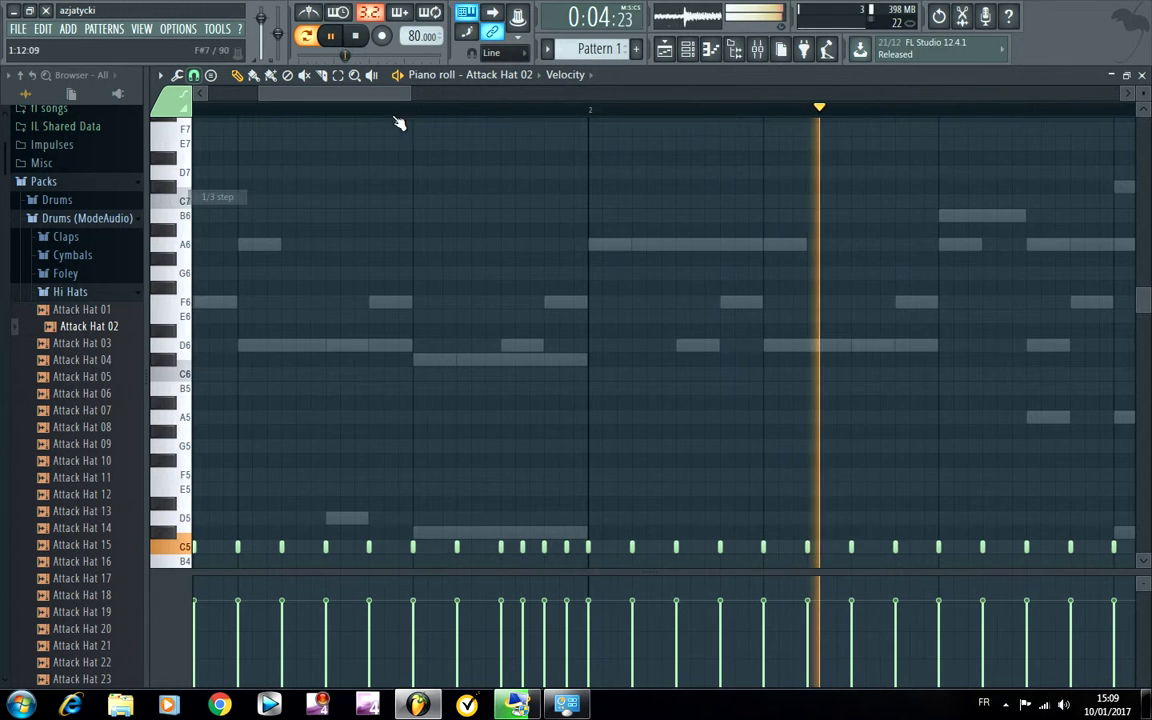
{"action": "left_click_drag", "start_coordinate": [402, 93], "coordinate": [506, 170]}
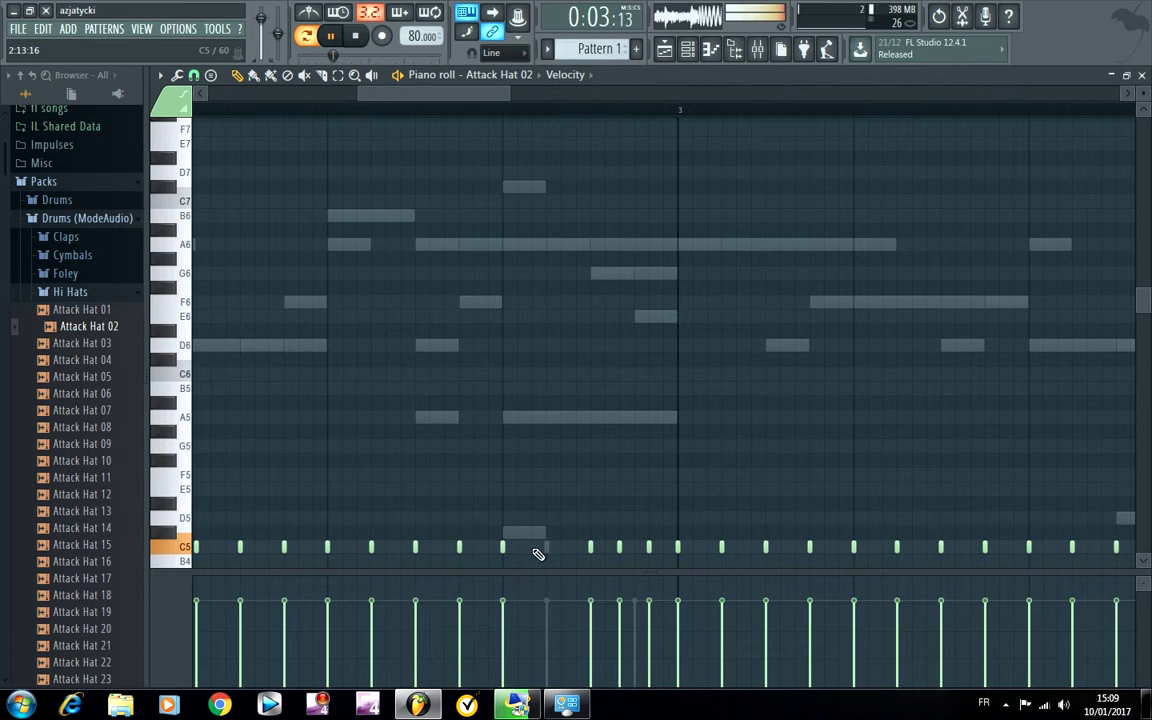
Step: Set the snap to 1/4 step and fill bar 3's last beat with C5 hats every half step
{"action": "left_click", "coordinate": [185, 93]}
{"action": "left_click", "coordinate": [217, 183]}
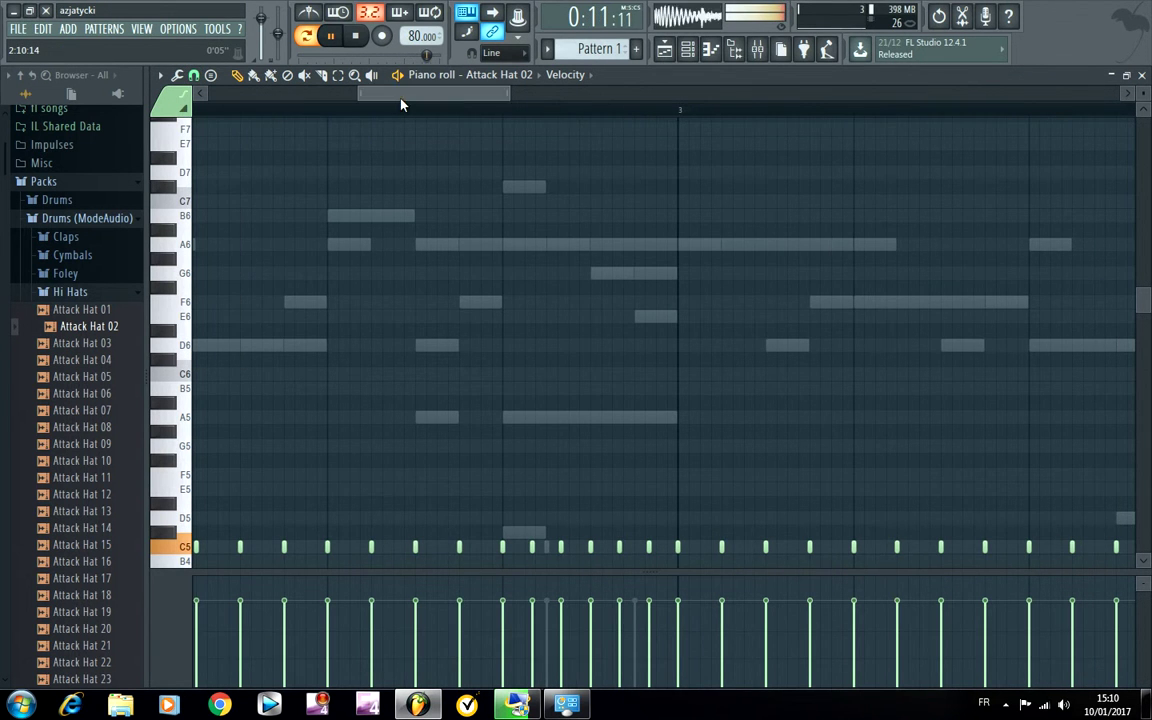
{"action": "left_click_drag", "start_coordinate": [471, 94], "coordinate": [530, 98]}
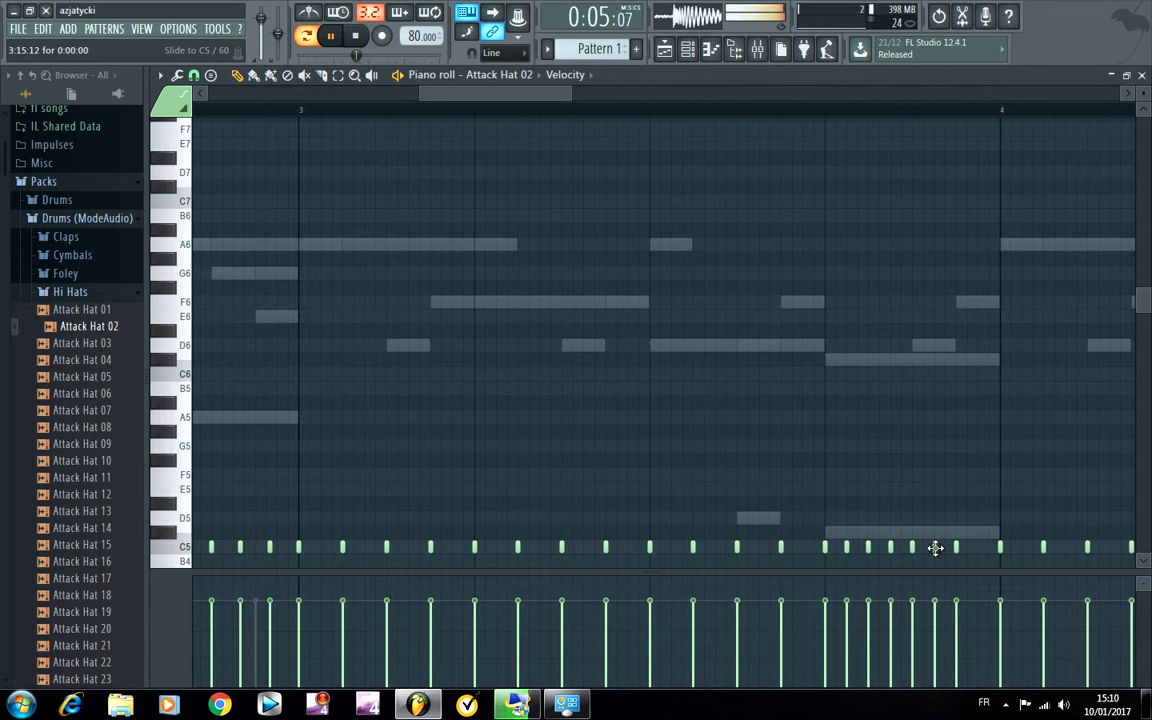
{"action": "left_click", "coordinate": [980, 547]}
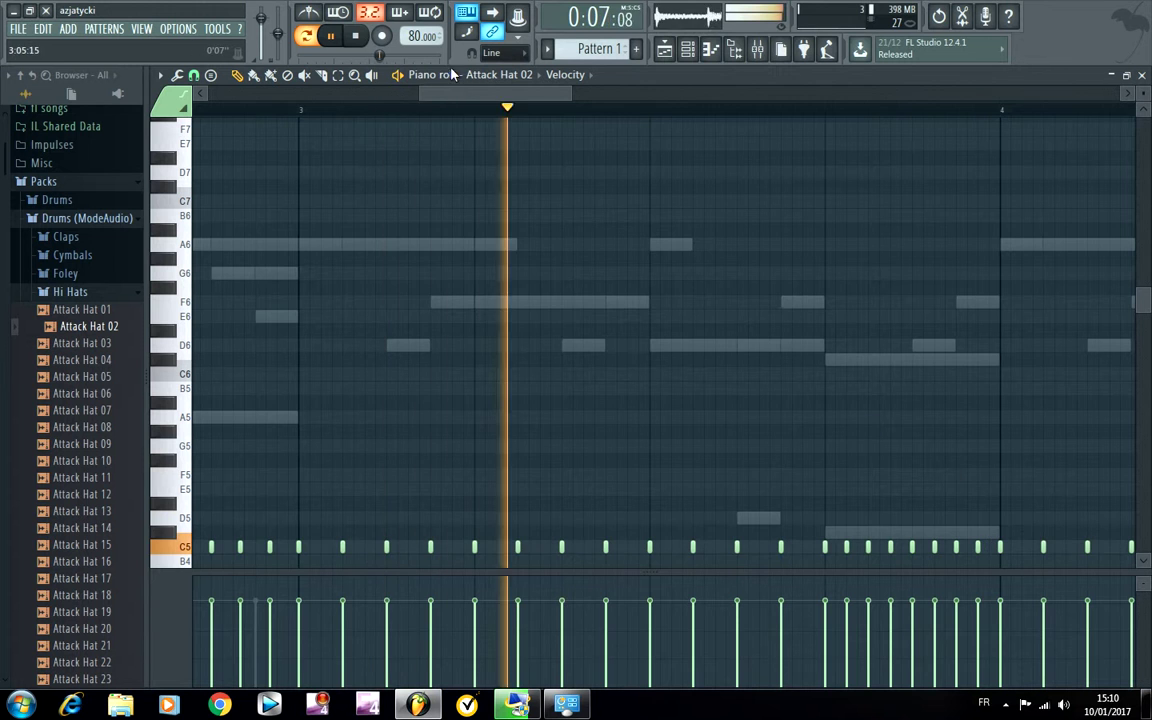
Step: Delete the C5 hats following the first two half-step hits in bar 3's last beat
{"action": "left_click_drag", "start_coordinate": [478, 88], "coordinate": [533, 143]}
{"action": "left_click", "coordinate": [485, 109]}
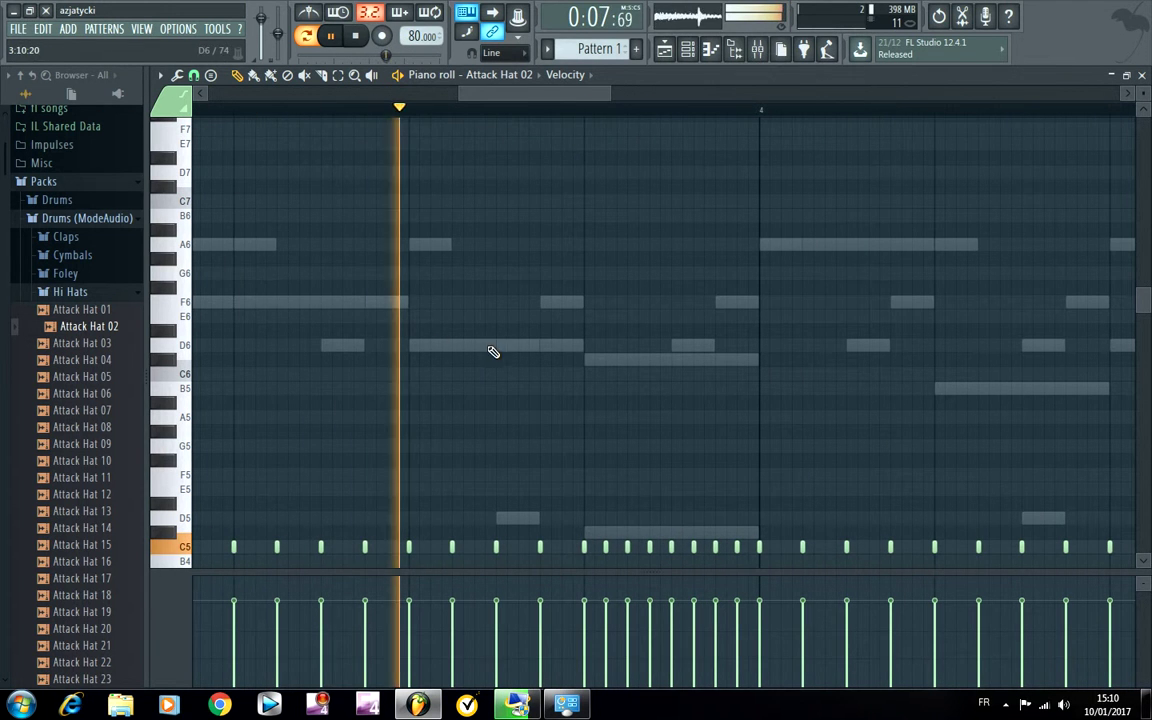
{"action": "right_click", "coordinate": [627, 546]}
{"action": "right_click", "coordinate": [649, 546]}
{"action": "right_click", "coordinate": [671, 546]}
{"action": "right_click", "coordinate": [693, 546]}
{"action": "right_click", "coordinate": [715, 546]}
{"action": "right_click", "coordinate": [737, 546]}
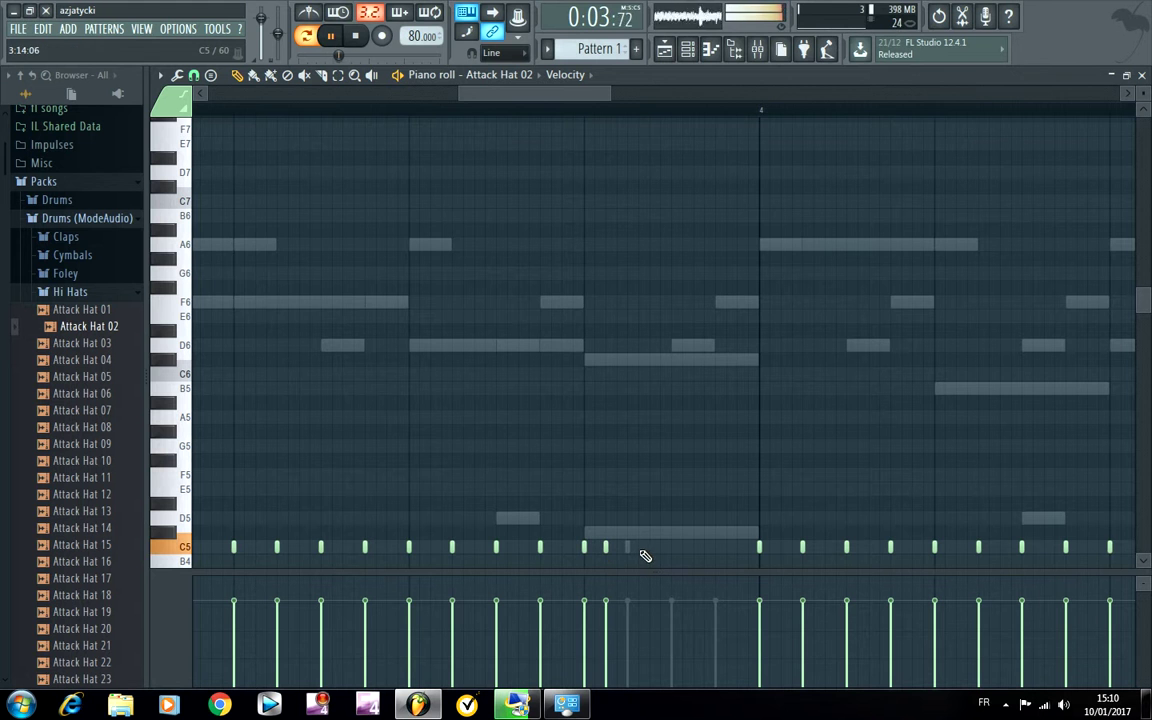
{"action": "scroll", "coordinate": [675, 113], "scroll_direction": "down", "scroll_amount": 3}
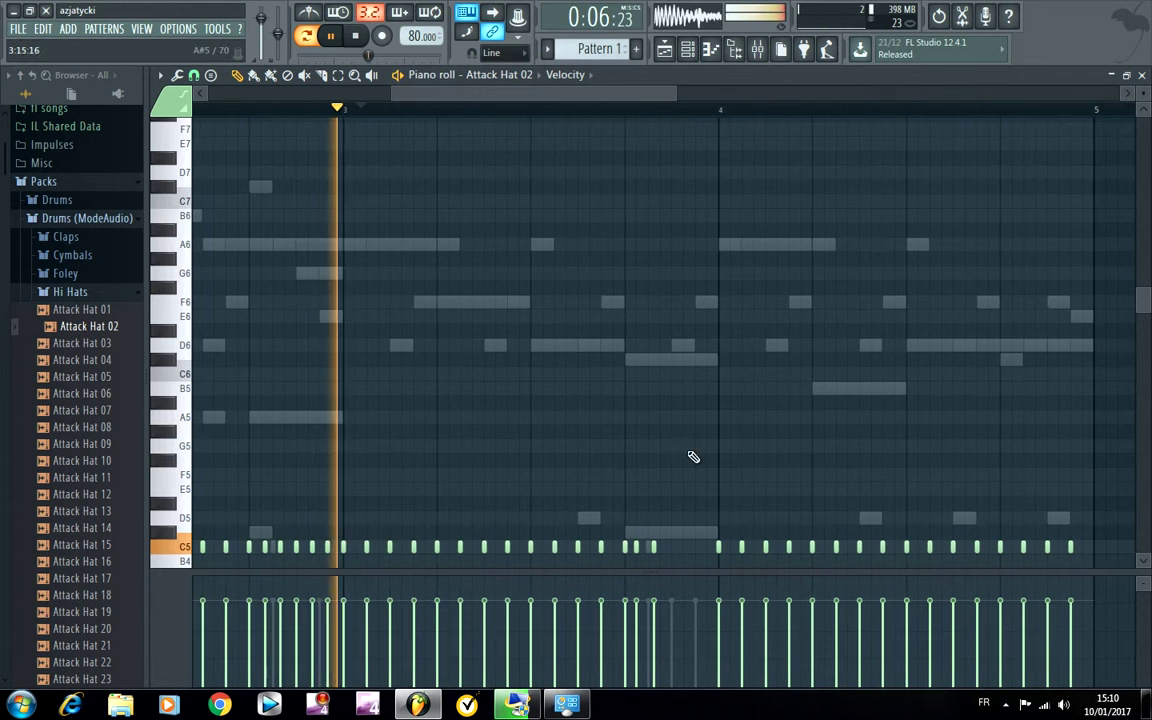
Step: Refill bar 3's last beat with half-step C5 hats, returning the snap to 1/4 step
{"action": "key", "text": "space"}
{"action": "left_click", "coordinate": [663, 548]}
{"action": "key", "text": "space"}
{"action": "left_click", "coordinate": [672, 548]}
{"action": "left_click", "coordinate": [684, 548]}
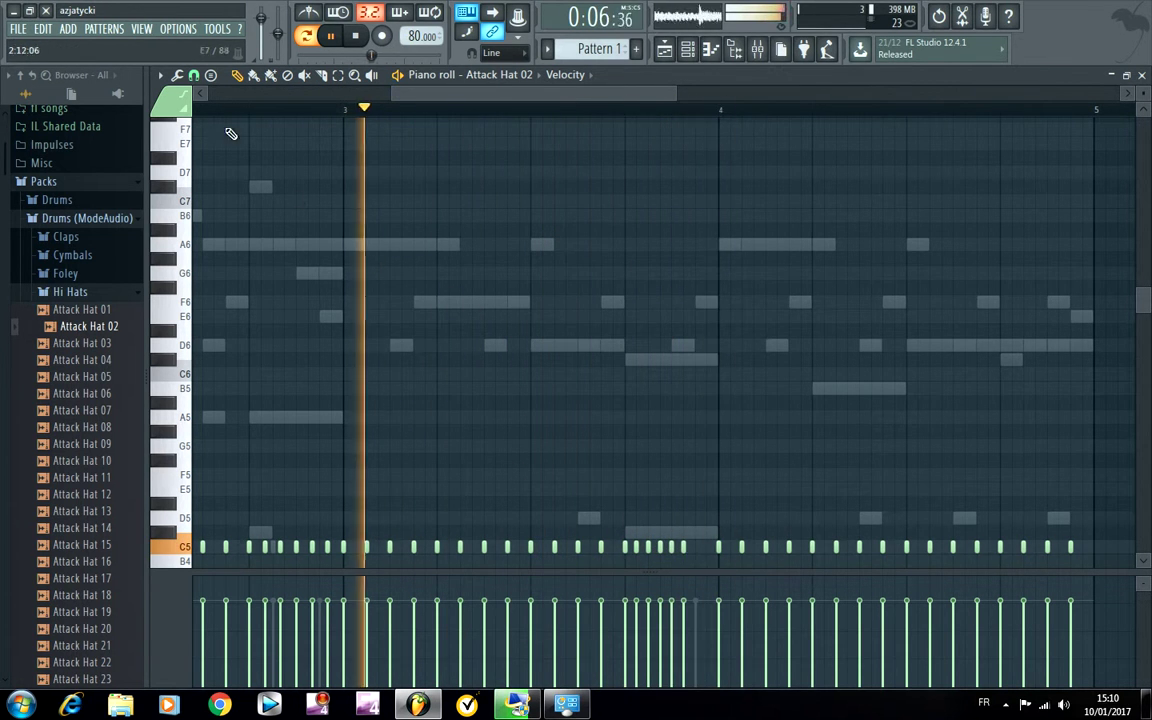
{"action": "left_click", "coordinate": [193, 75]}
{"action": "left_click", "coordinate": [226, 182]}
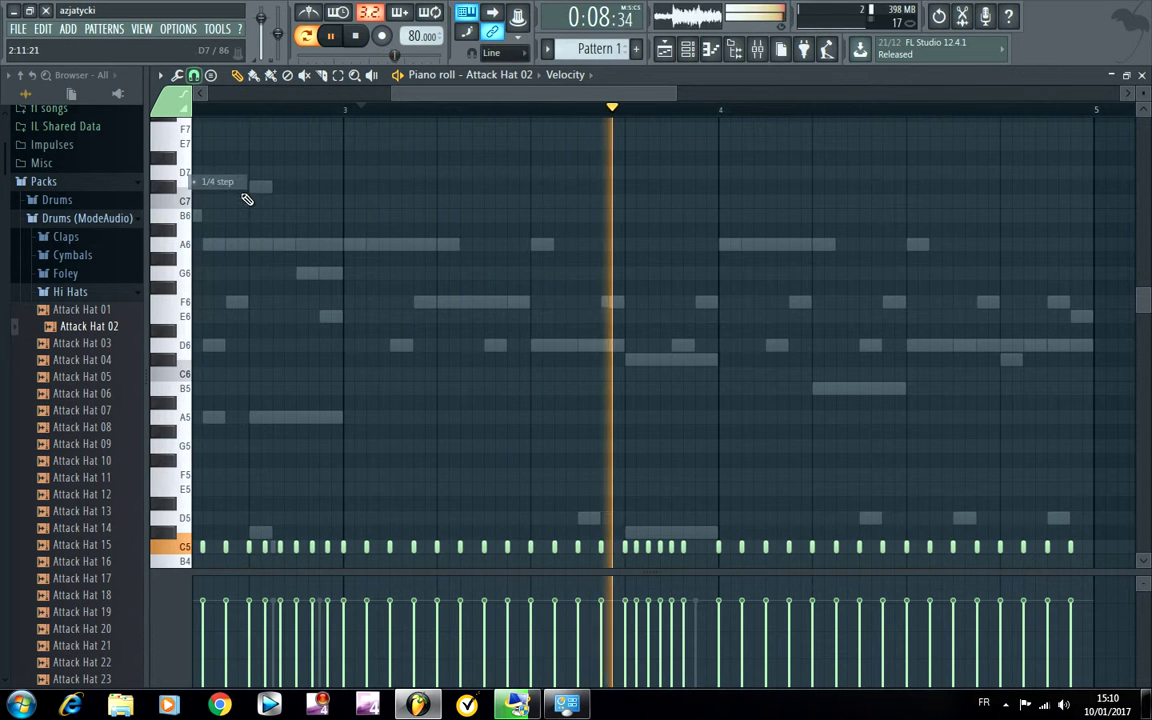
{"action": "left_click", "coordinate": [695, 548]}
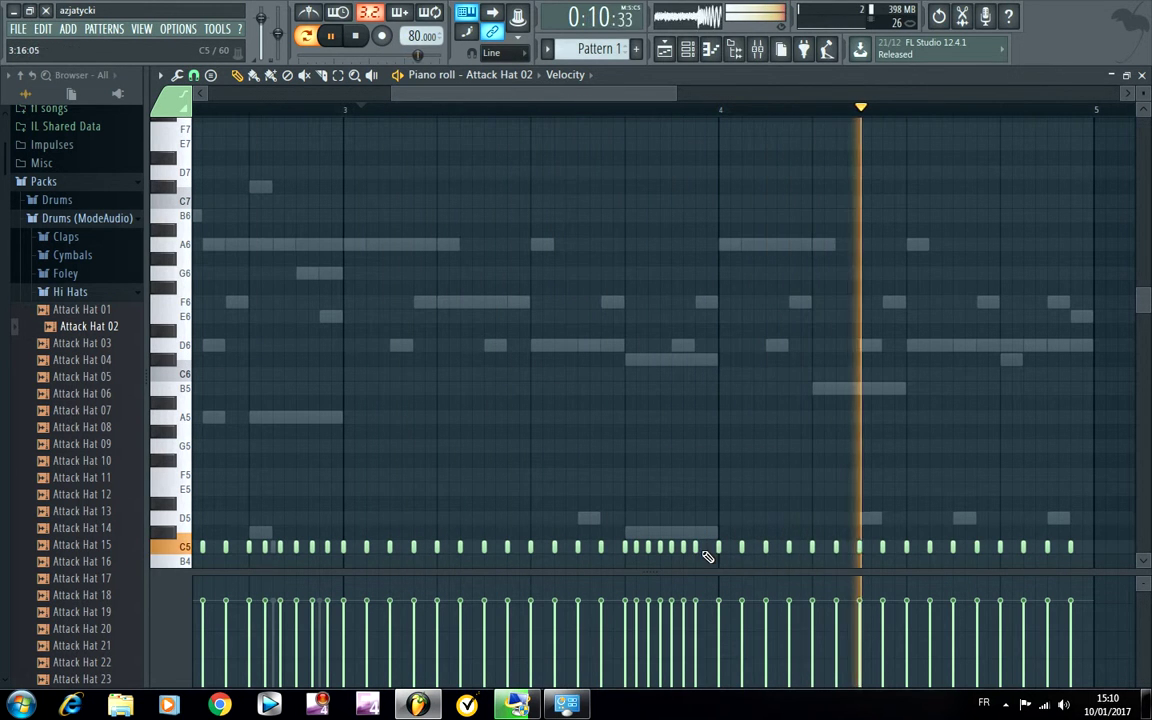
Step: Double the C5 hats to quarter-step spacing from the second step of bar 3's last beat to the bar's end
{"action": "scroll", "coordinate": [689, 114], "scroll_direction": "up", "scroll_amount": 4}
{"action": "scroll", "coordinate": [690, 117], "scroll_direction": "up", "scroll_amount": 2}
{"action": "scroll", "coordinate": [810, 260], "scroll_direction": "down", "scroll_amount": 6}
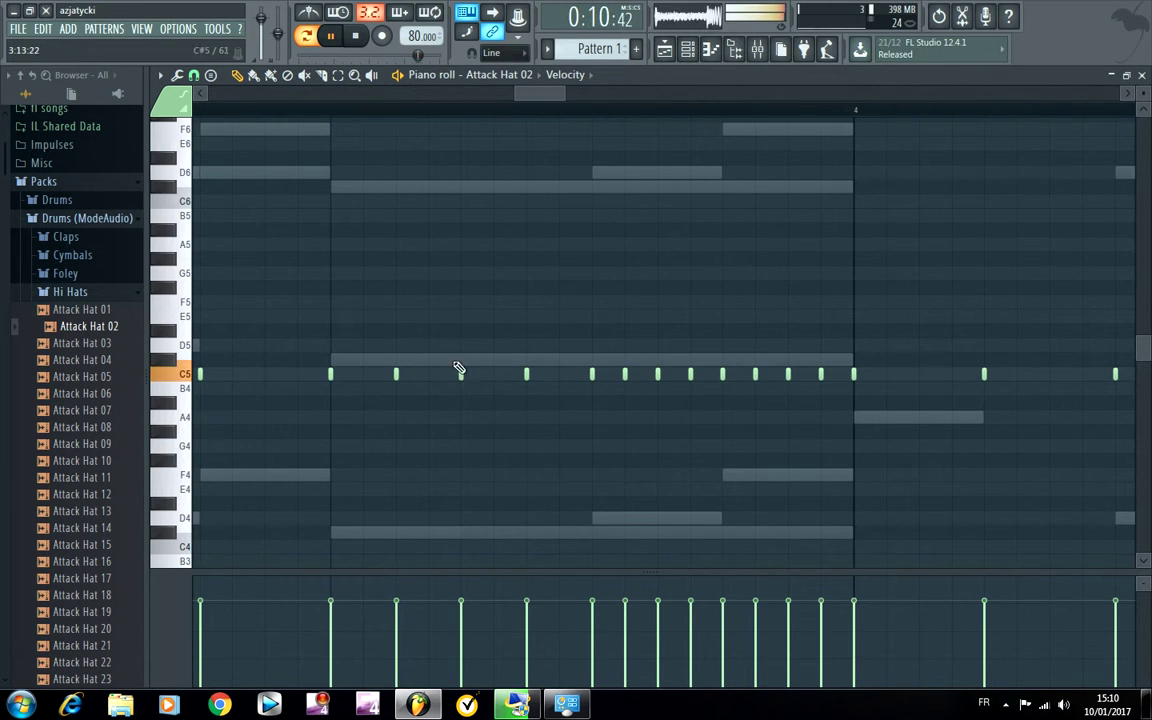
{"action": "key", "text": "space"}
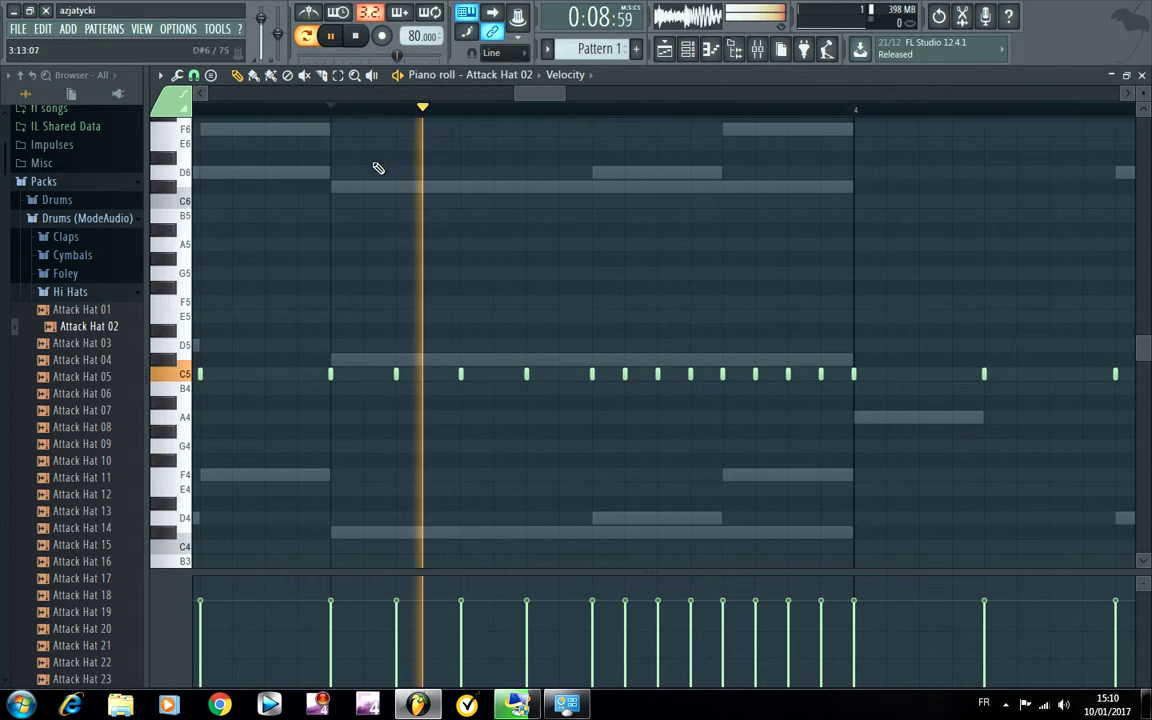
{"action": "key", "text": "space"}
{"action": "key", "text": "space"}
{"action": "left_click", "coordinate": [559, 374]}
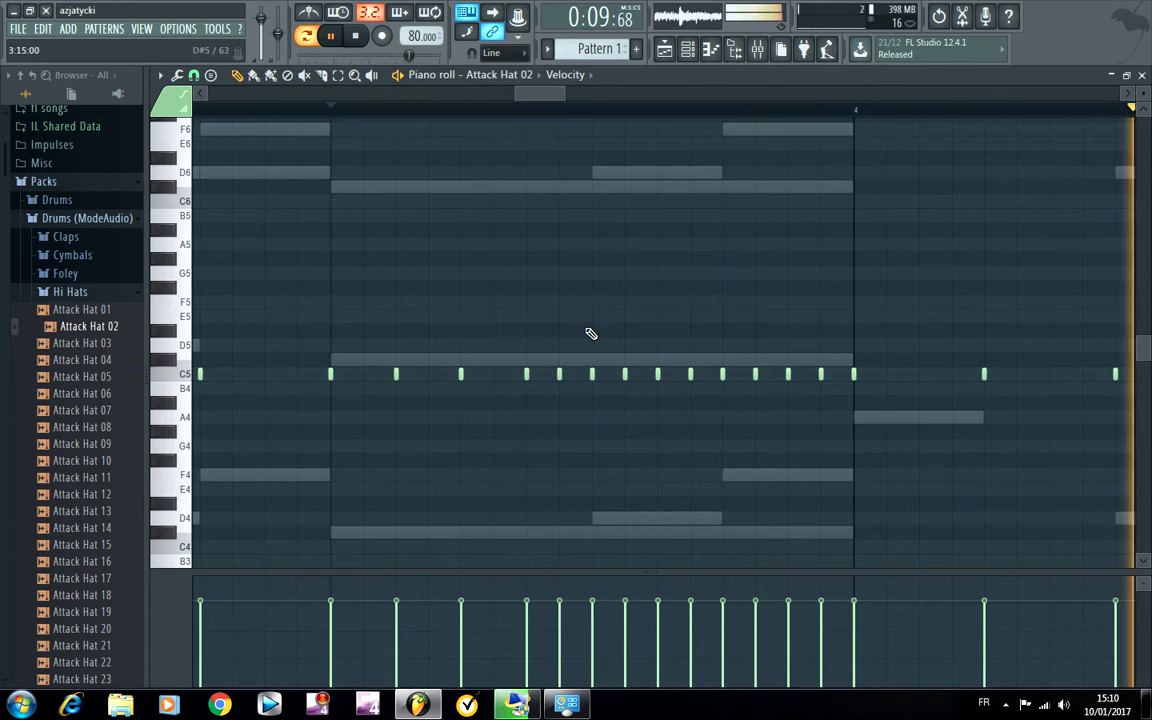
Step: Set the snap to 1/3 step and respace the C5 hats in bar 4's third beat as even triplets
{"action": "scroll", "coordinate": [495, 112], "scroll_direction": "down", "scroll_amount": 5}
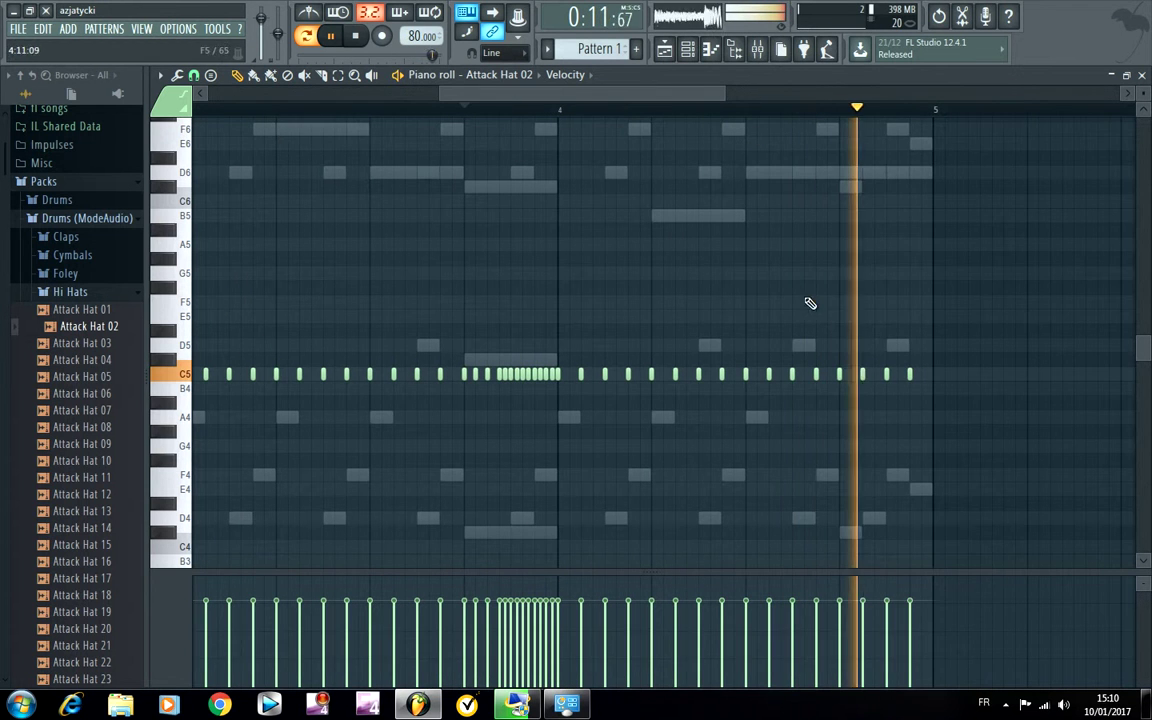
{"action": "left_click", "coordinate": [196, 80]}
{"action": "left_click", "coordinate": [228, 198]}
{"action": "scroll", "coordinate": [790, 120], "scroll_direction": "up", "scroll_amount": 5}
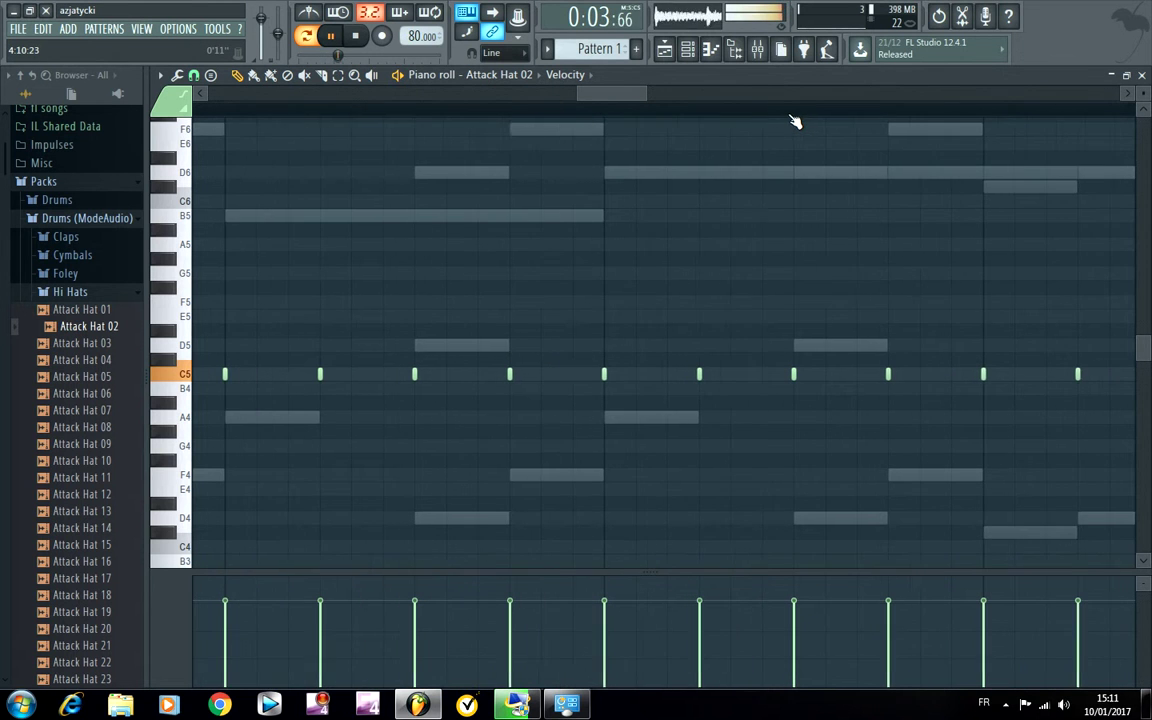
{"action": "scroll", "coordinate": [900, 330], "scroll_direction": "down", "scroll_amount": 1}
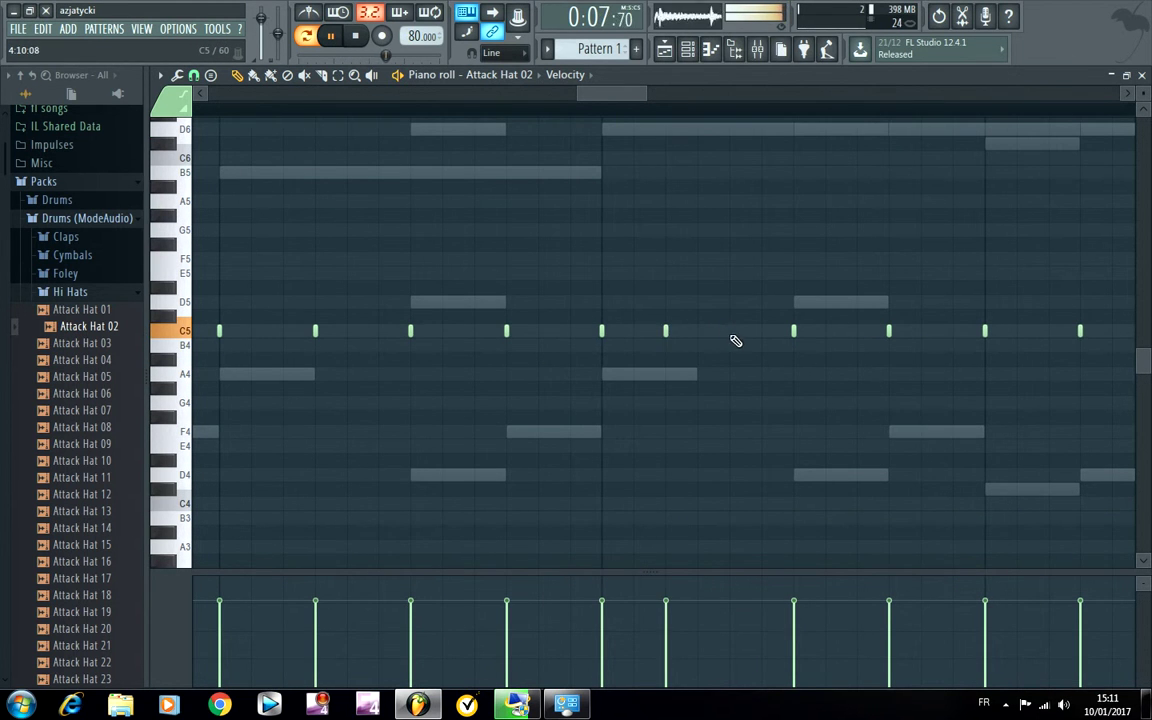
{"action": "left_click", "coordinate": [795, 334]}
{"action": "left_click", "coordinate": [857, 334]}
{"action": "right_click", "coordinate": [890, 334]}
{"action": "left_click", "coordinate": [924, 334]}
{"action": "scroll", "coordinate": [770, 112], "scroll_direction": "down", "scroll_amount": 3}
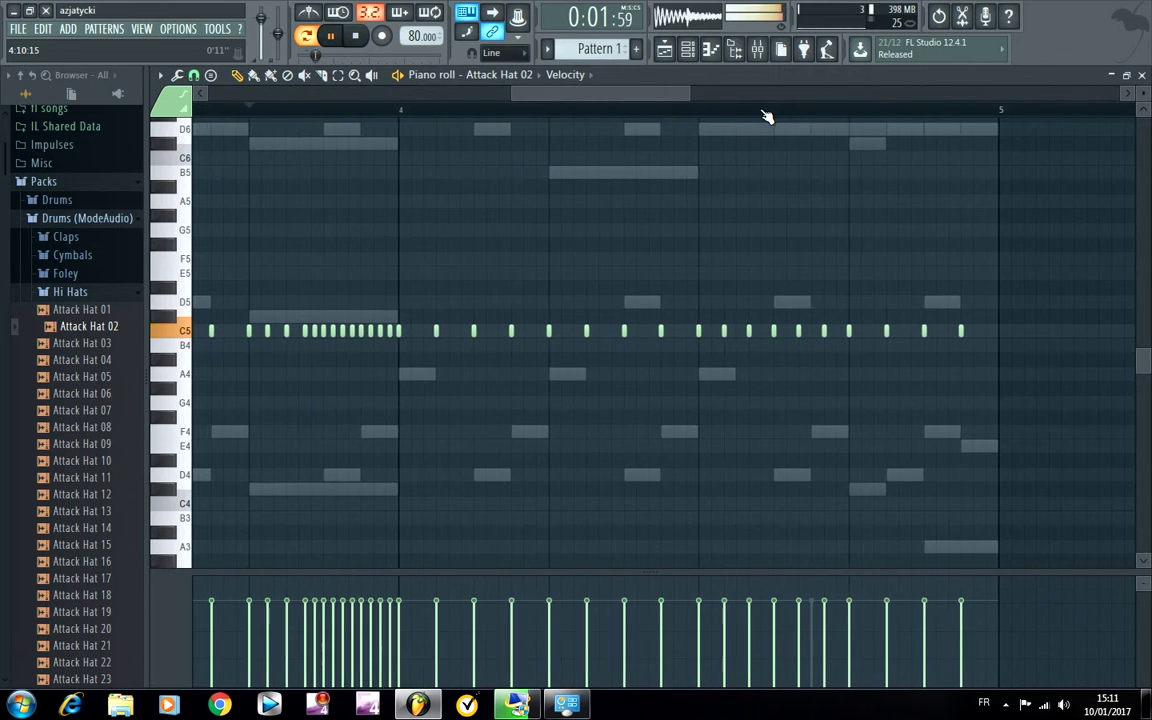
Step: Set the snap to 1/4 step and add quicker C5 hats within steps 13 and 14 of bar 4
{"action": "left_click", "coordinate": [193, 75]}
{"action": "left_click", "coordinate": [216, 181]}
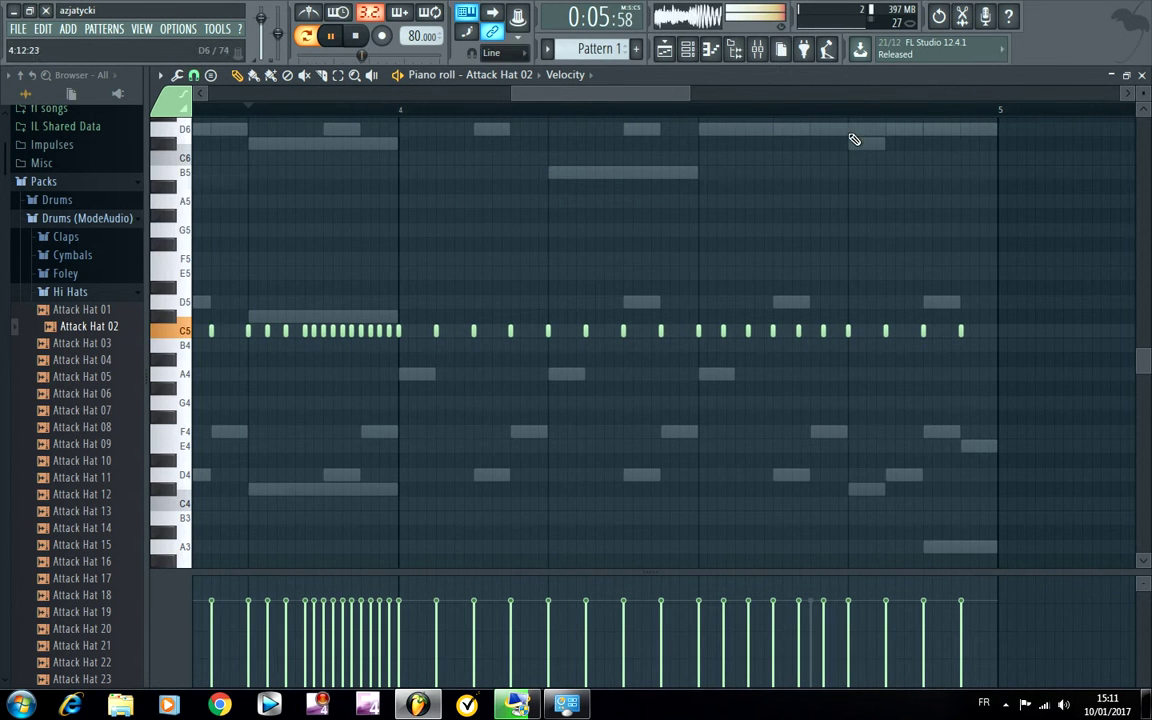
{"action": "scroll", "coordinate": [864, 112], "scroll_direction": "up", "scroll_amount": 4}
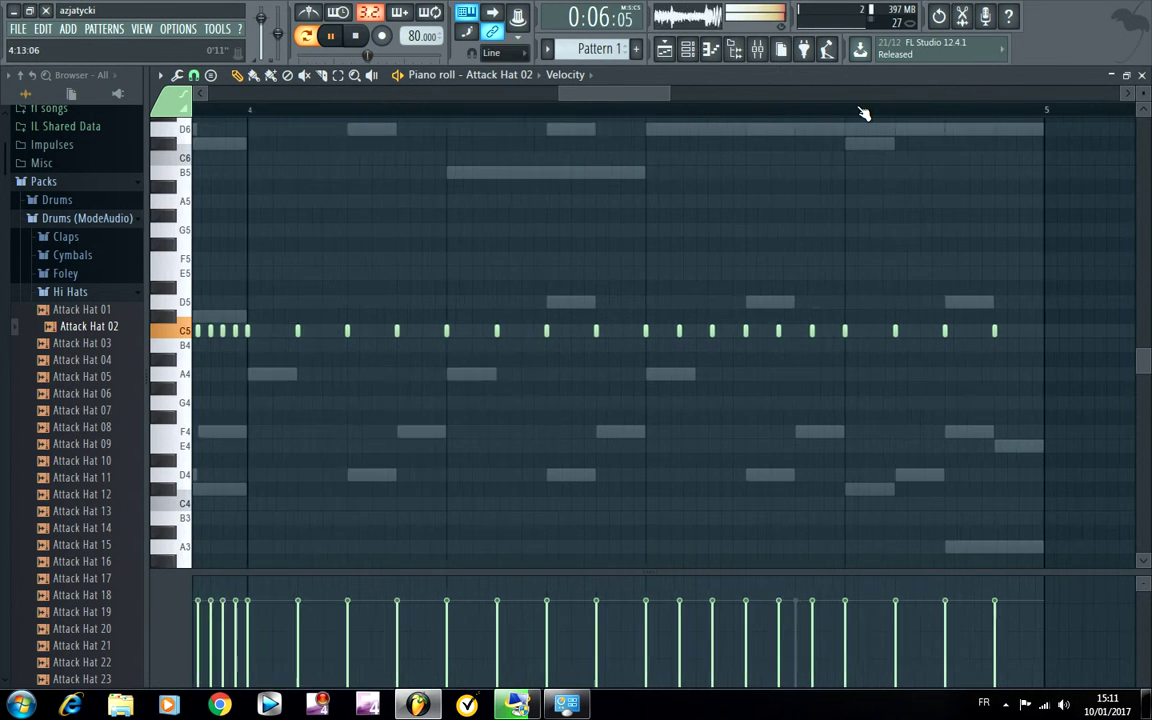
{"action": "left_click", "coordinate": [888, 331]}
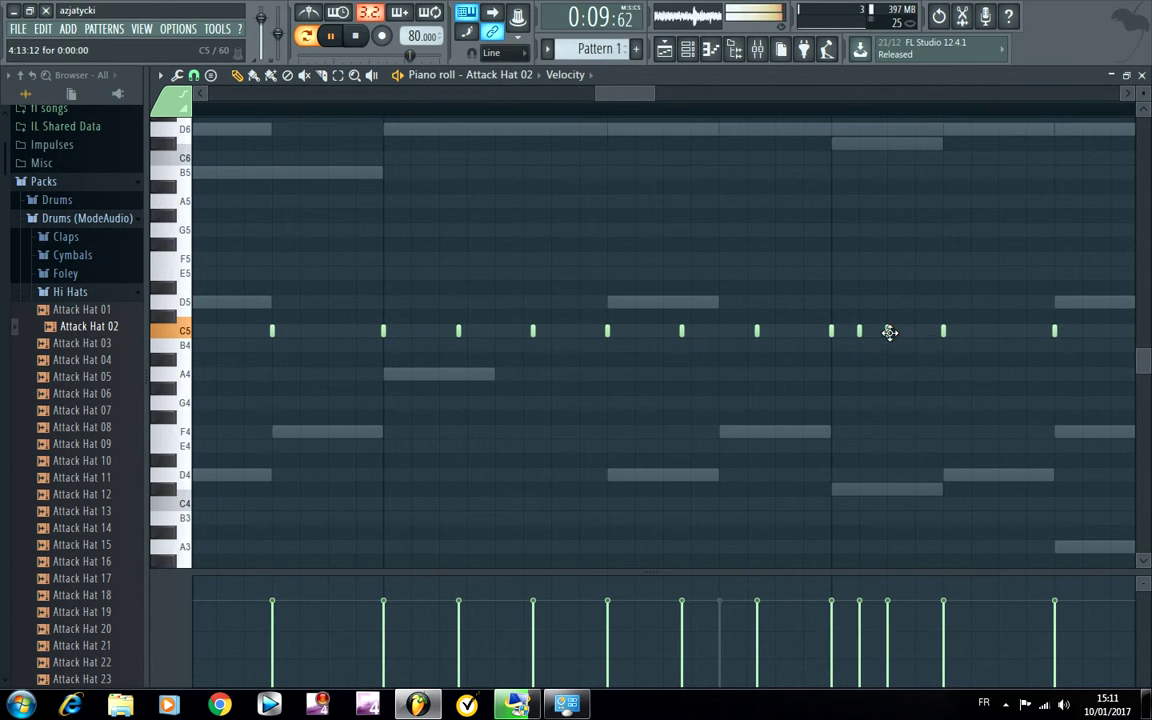
{"action": "left_click", "coordinate": [998, 331]}
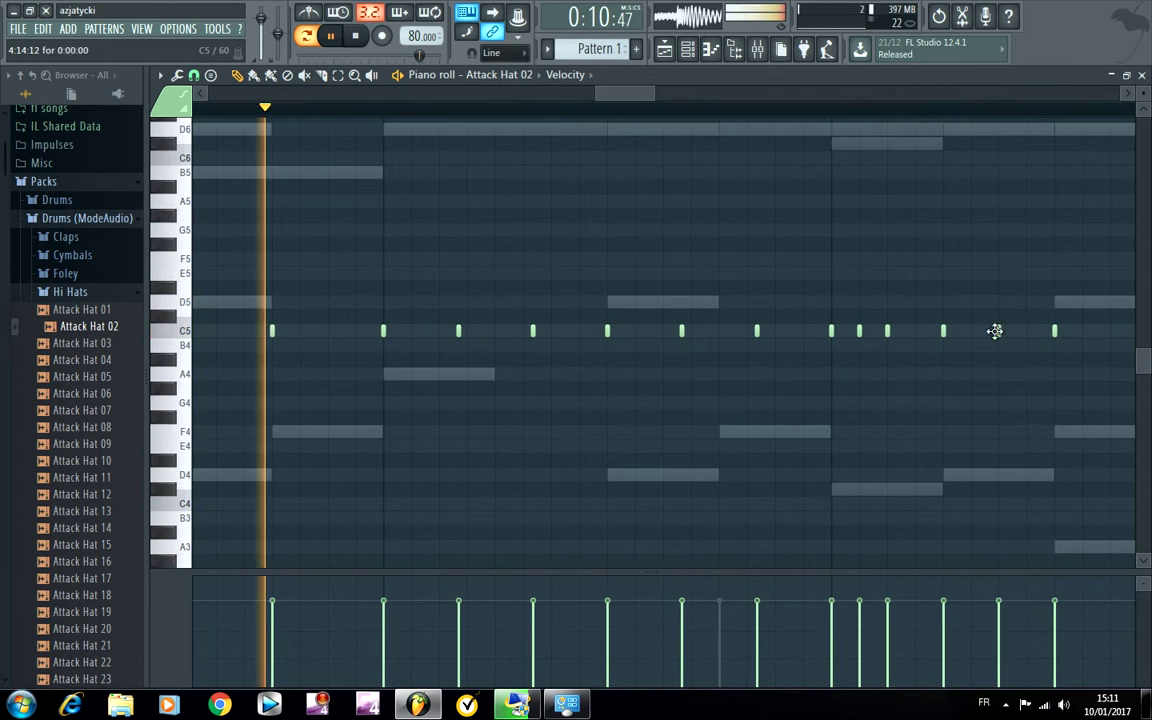
{"action": "right_click", "coordinate": [915, 332]}
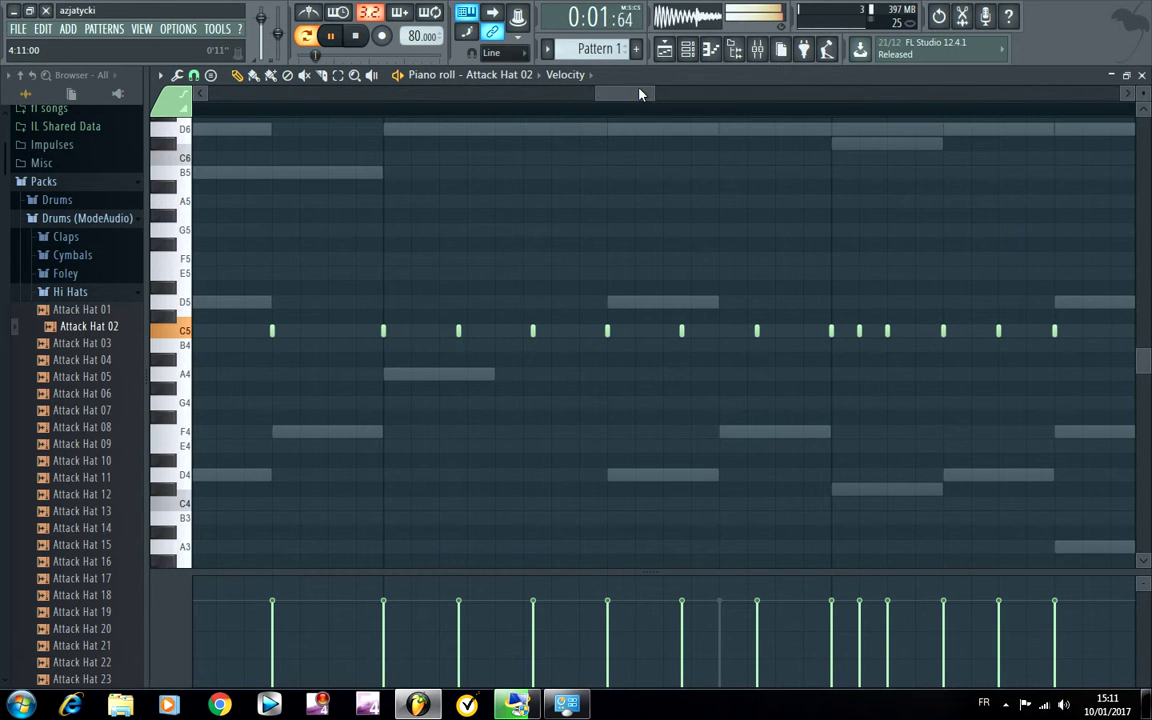
Step: Fill the final two steps of bar 4 with C5 hats every quarter step
{"action": "left_click_drag", "start_coordinate": [656, 93], "coordinate": [713, 120]}
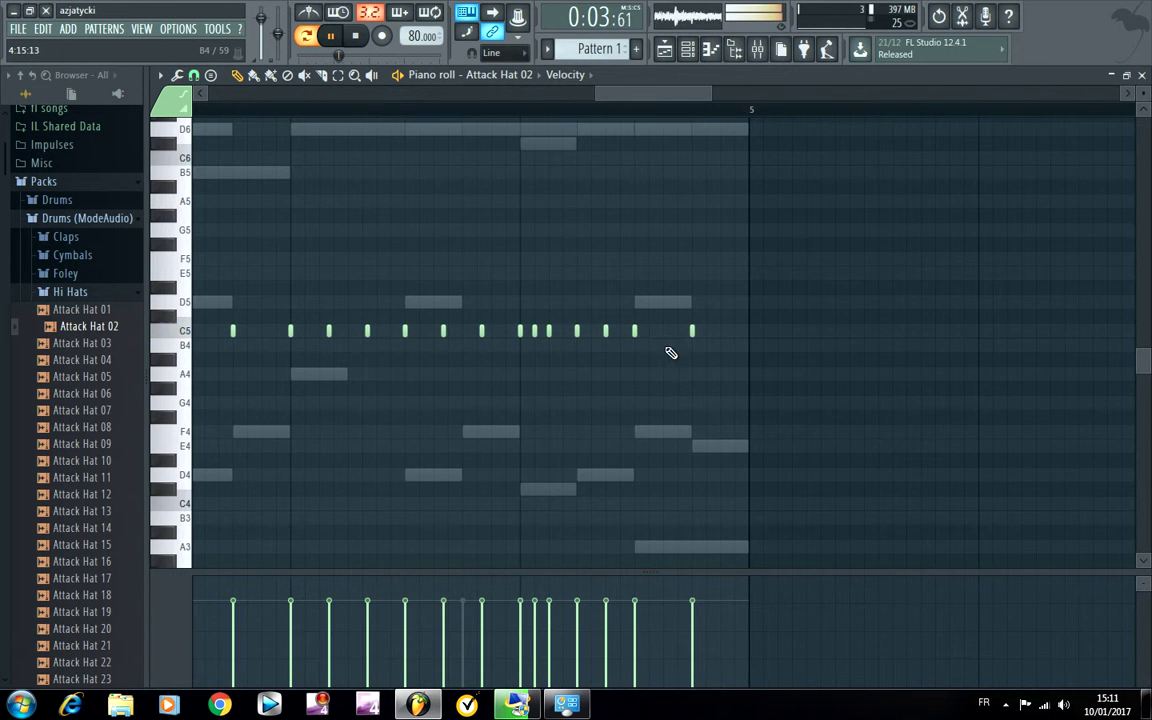
{"action": "left_click", "coordinate": [665, 333]}
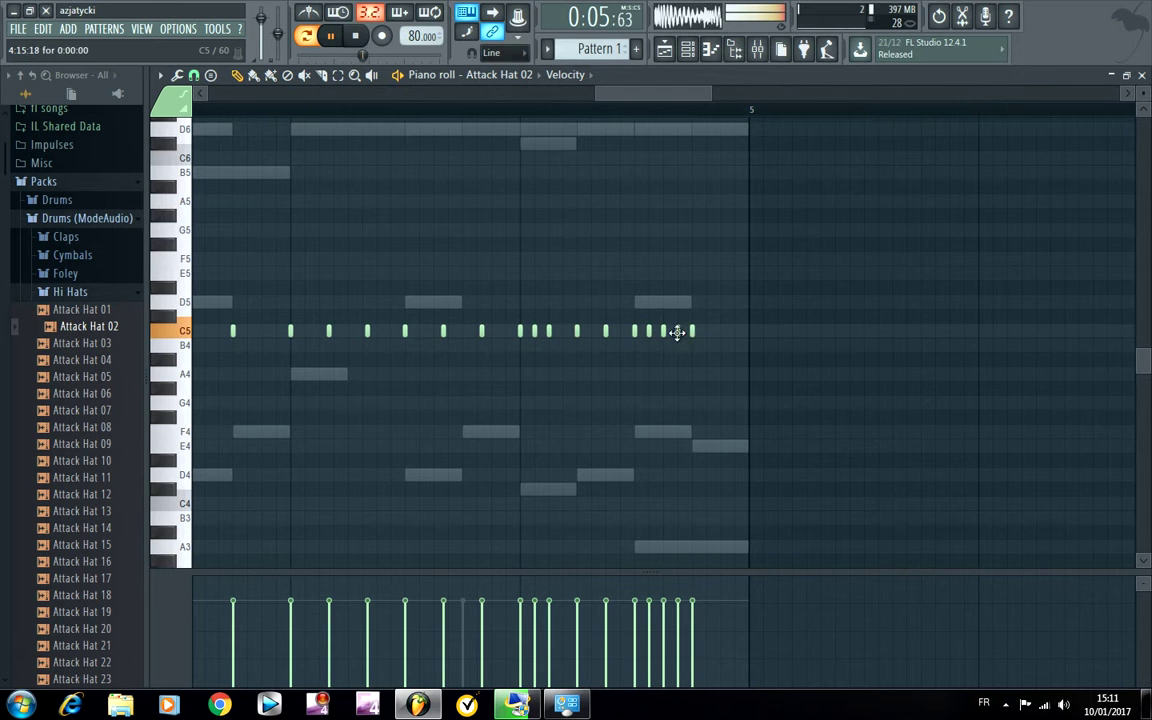
{"action": "left_click", "coordinate": [714, 333]}
{"action": "left_click", "coordinate": [734, 333]}
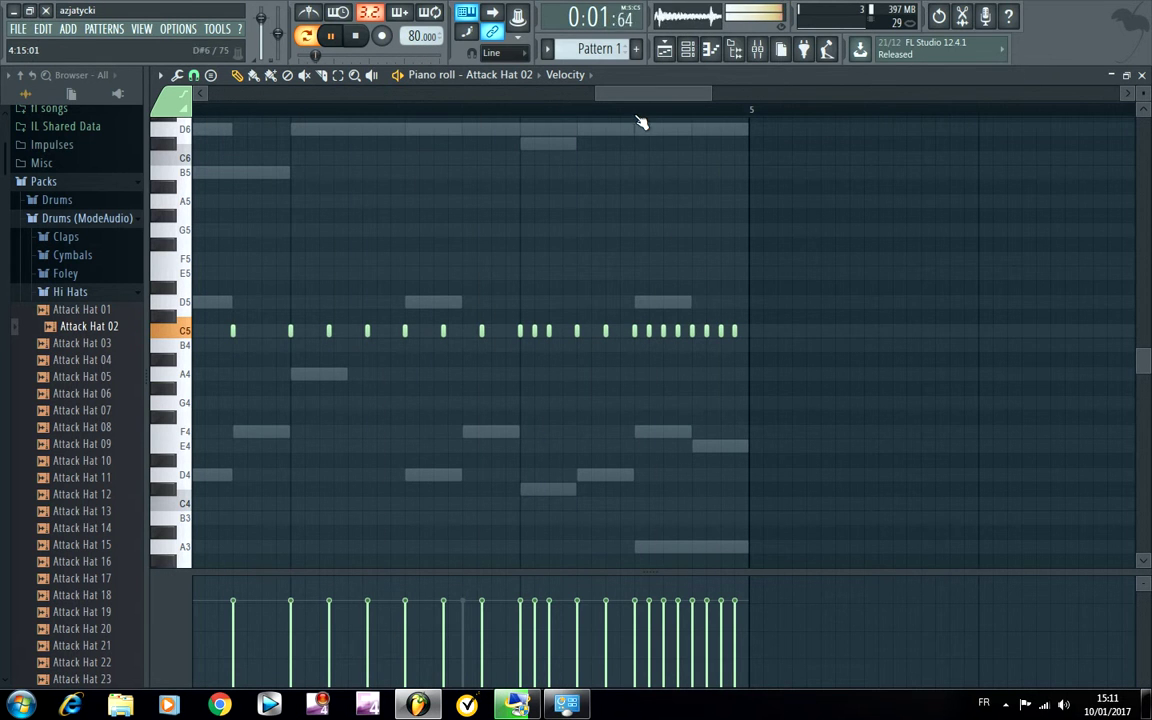
Step: Respace the fast C5 hats on step 13 of bar 4 at 1/3-step intervals, and set the snap back to 1/4 step
{"action": "scroll", "coordinate": [638, 118], "scroll_direction": "up", "scroll_amount": 3}
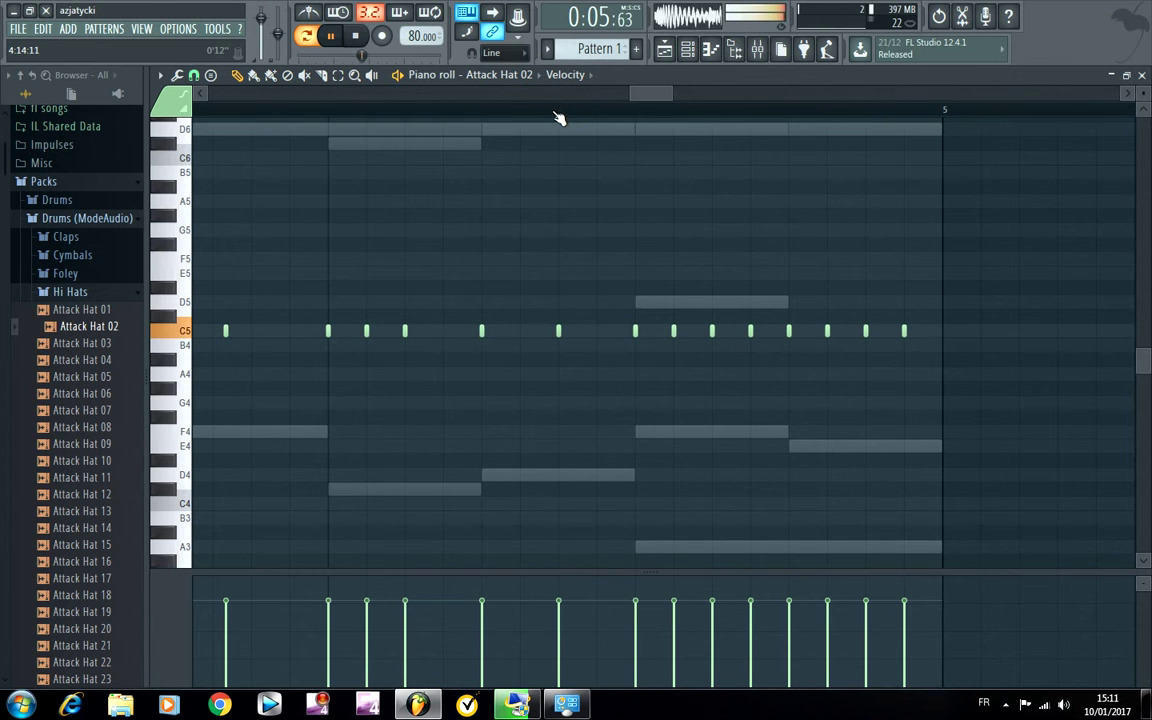
{"action": "scroll", "coordinate": [572, 112], "scroll_direction": "down", "scroll_amount": 2}
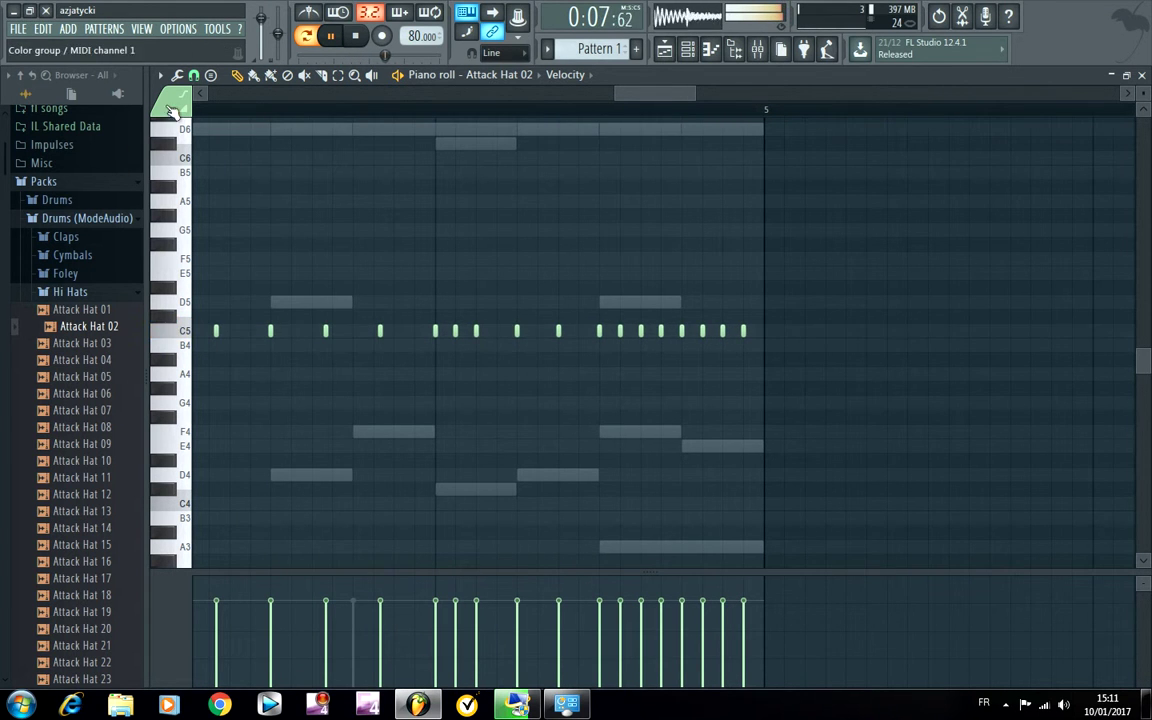
{"action": "left_click", "coordinate": [194, 76]}
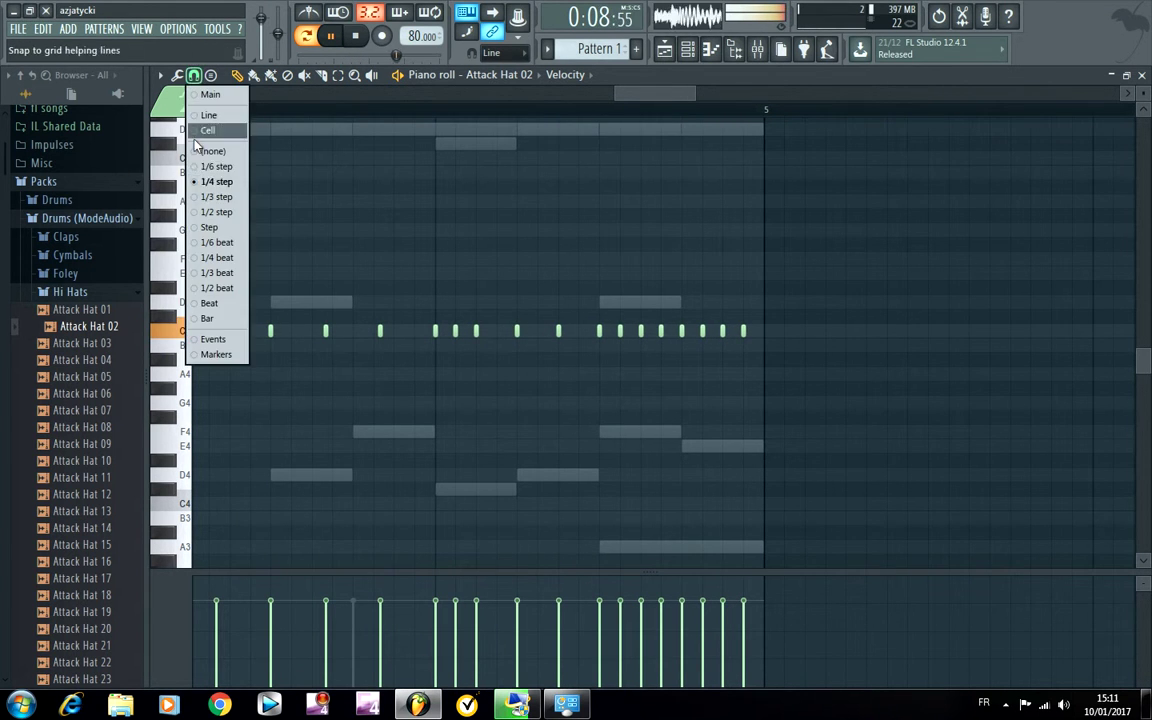
{"action": "left_click", "coordinate": [219, 198]}
{"action": "right_click", "coordinate": [458, 332]}
{"action": "left_click", "coordinate": [465, 332]}
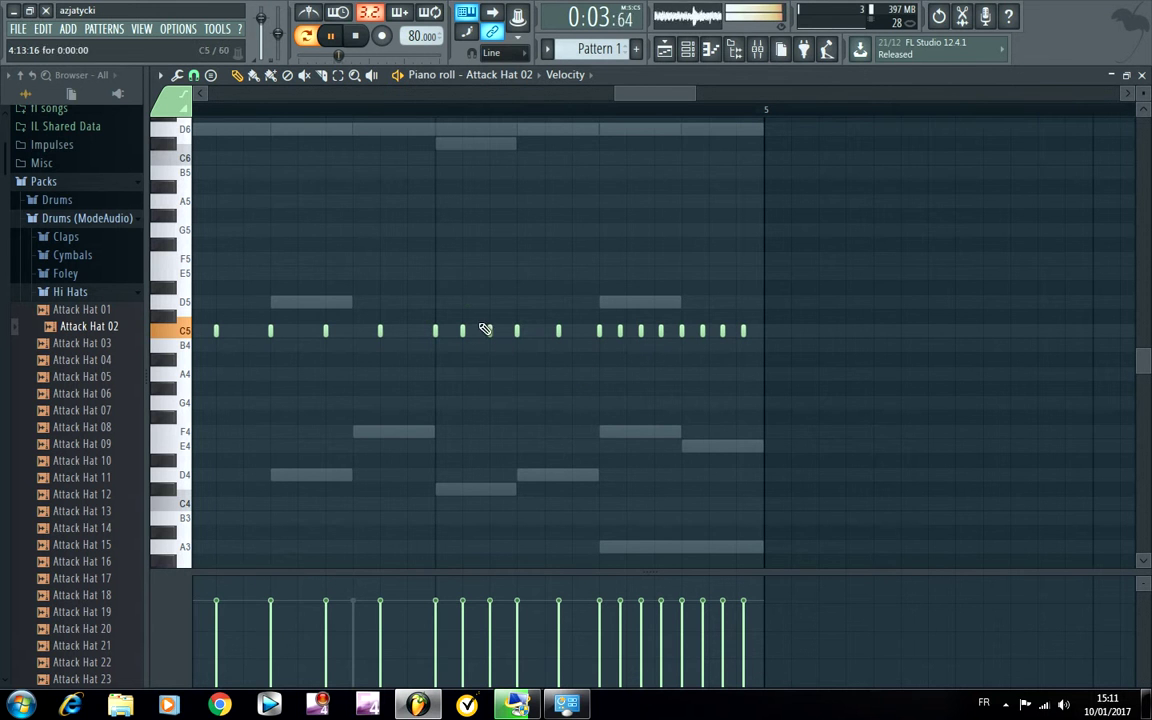
{"action": "left_click", "coordinate": [194, 77]}
{"action": "left_click", "coordinate": [237, 182]}
{"action": "scroll", "coordinate": [660, 120], "scroll_direction": "down", "scroll_amount": 2}
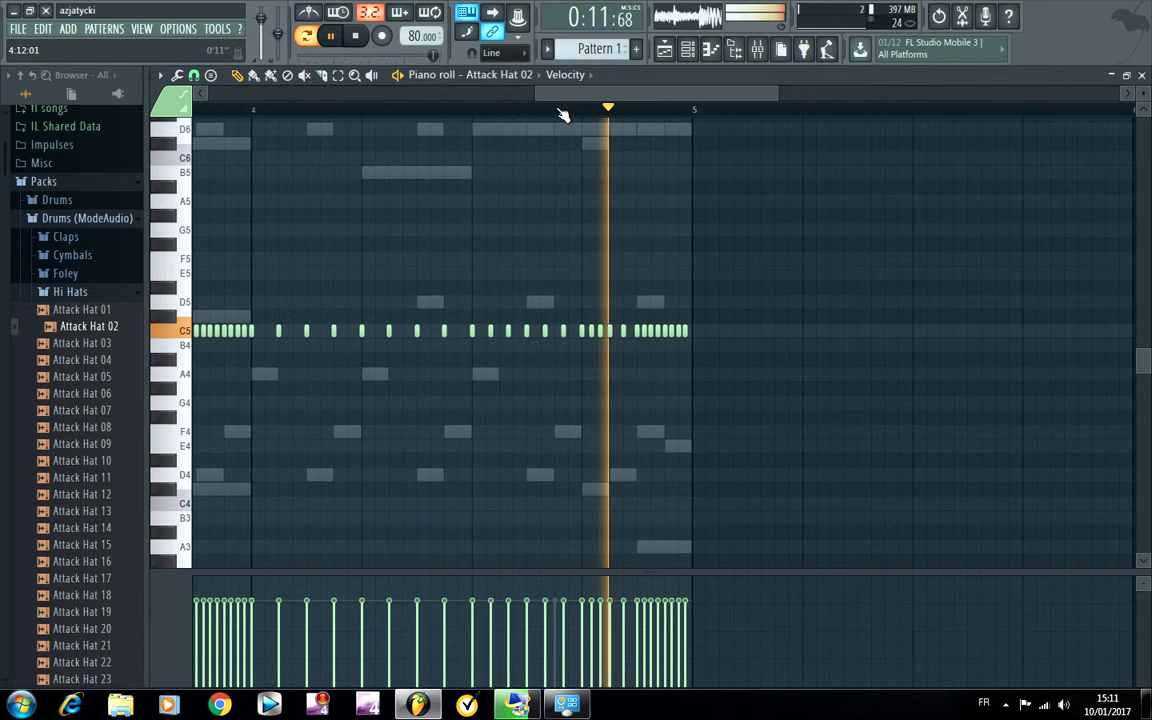
Step: Close the hat piano roll and open the ModeAudio Shakers folder to preview its first samples
{"action": "left_click", "coordinate": [1141, 75]}
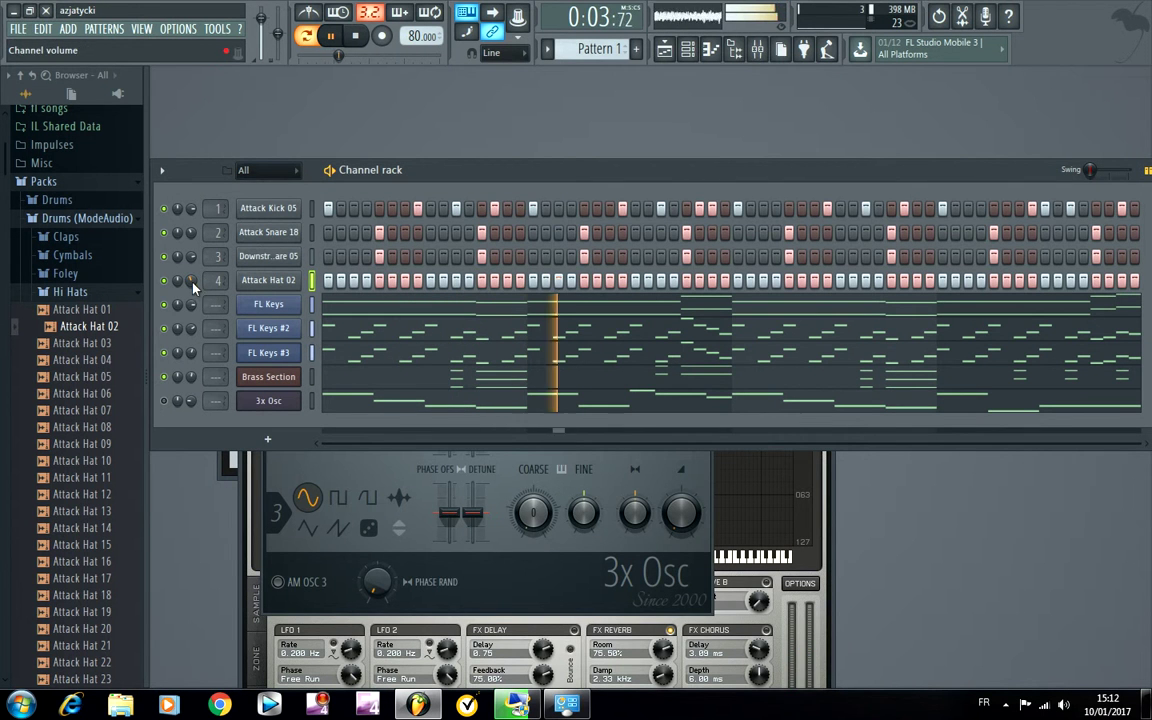
{"action": "left_click", "coordinate": [78, 298]}
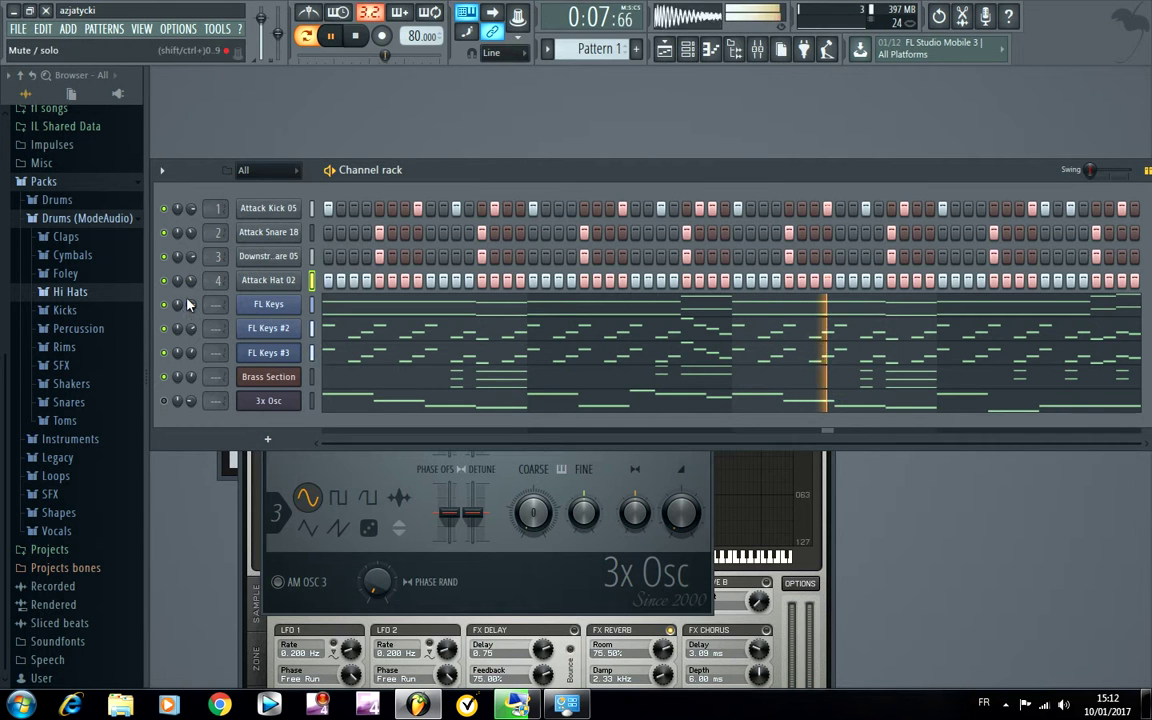
{"action": "left_click", "coordinate": [88, 389]}
{"action": "left_click", "coordinate": [90, 485]}
{"action": "left_click", "coordinate": [87, 437]}
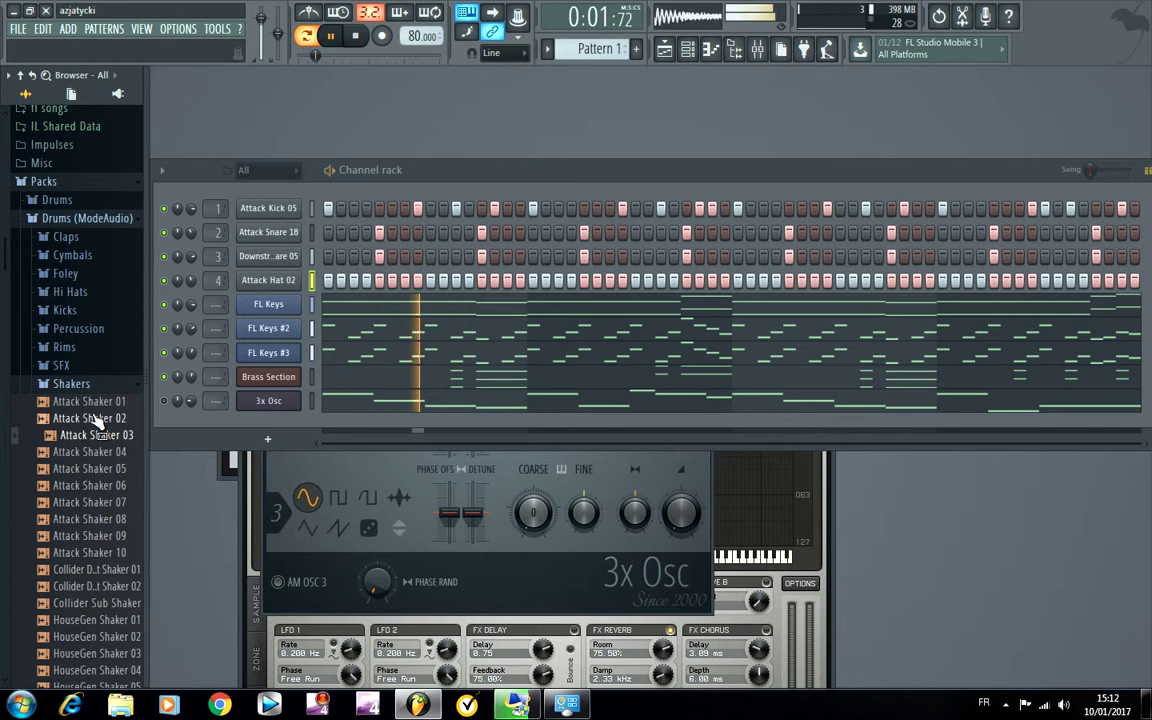
Step: Stop playback, audition the Attack, Collider and HouseGen shakers, and add HouseGen Shaker 01 to the channel rack above FL Keys
{"action": "key", "text": "space"}
{"action": "left_click", "coordinate": [92, 404]}
{"action": "left_click", "coordinate": [97, 569]}
{"action": "left_click", "coordinate": [100, 620]}
{"action": "scroll", "coordinate": [120, 600], "scroll_direction": "down", "scroll_amount": 2}
{"action": "key", "text": "Up"}
{"action": "key", "text": "Down"}
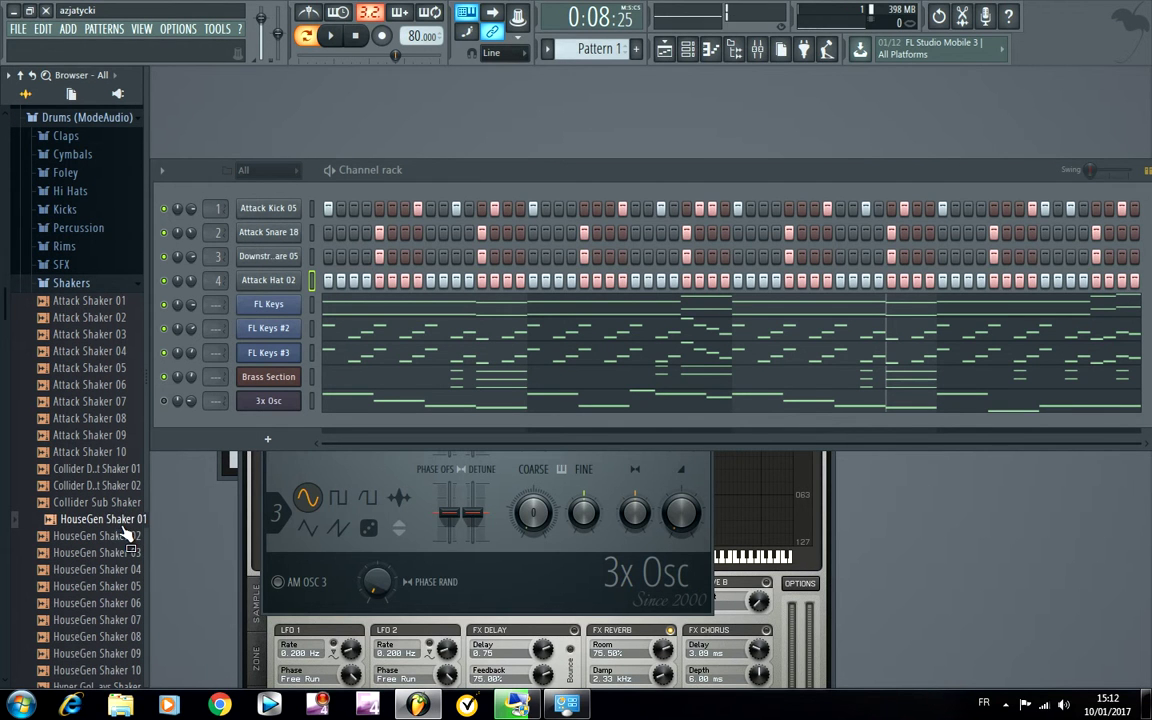
{"action": "left_click_drag", "start_coordinate": [241, 340], "coordinate": [270, 304]}
Step: Audition further shaker samples, including the Hyper, Collider Desert, MA, Power and Volt CleanShaker sounds
{"action": "left_click", "coordinate": [113, 656]}
{"action": "scroll", "coordinate": [116, 640], "scroll_direction": "down", "scroll_amount": 4}
{"action": "left_click", "coordinate": [75, 552]}
{"action": "left_click", "coordinate": [118, 505]}
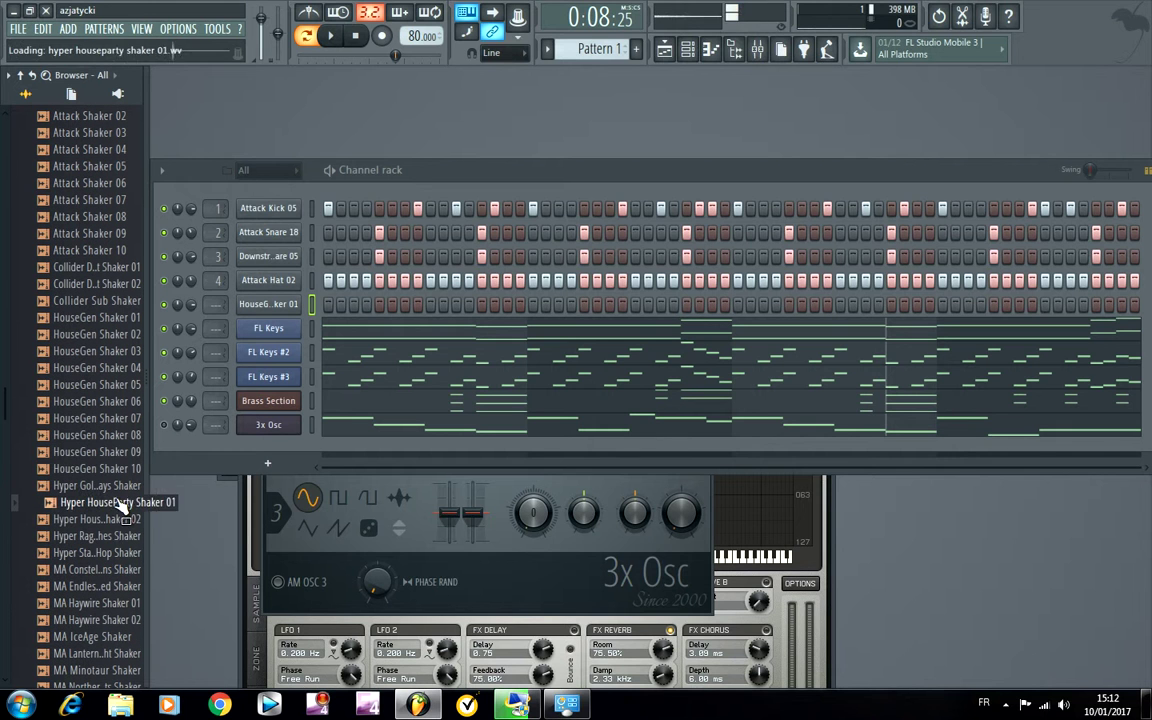
{"action": "left_click", "coordinate": [105, 468]}
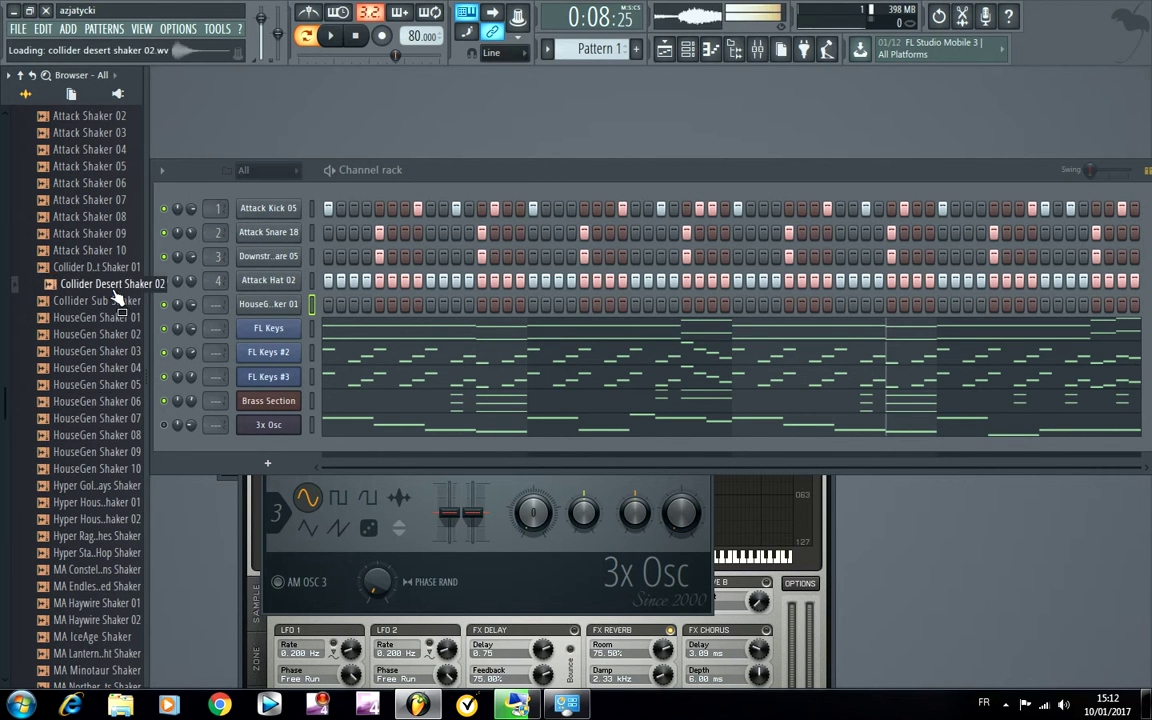
{"action": "left_click", "coordinate": [80, 268]}
{"action": "left_click", "coordinate": [95, 586]}
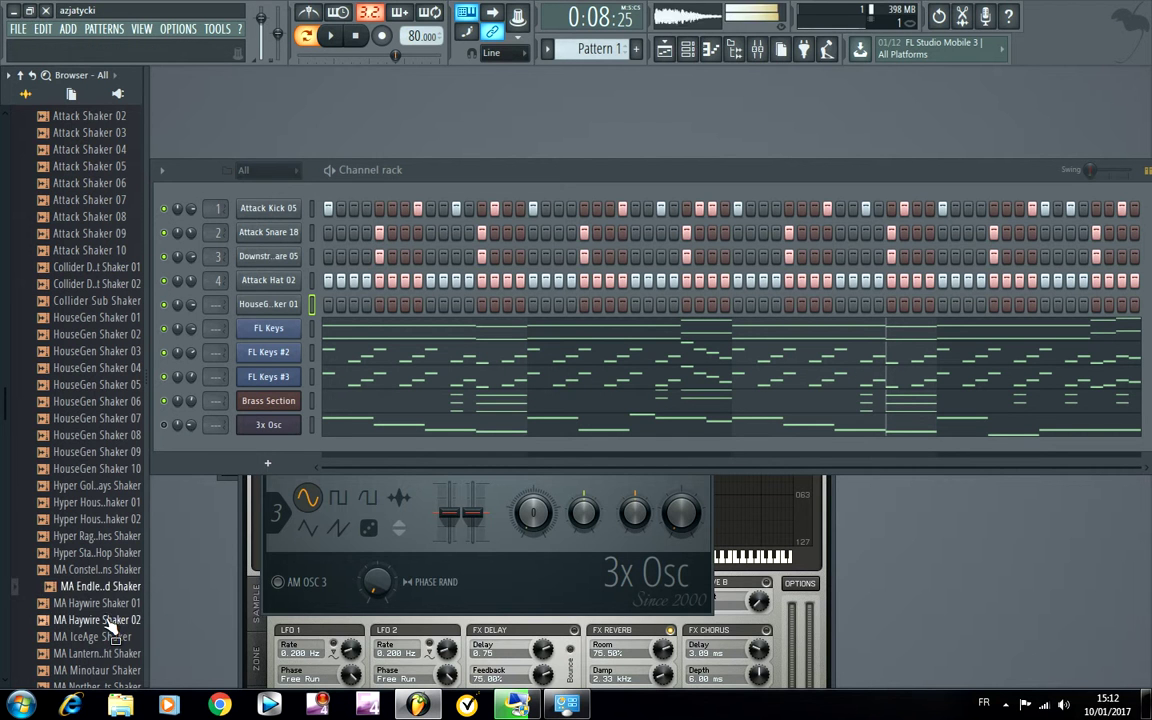
{"action": "scroll", "coordinate": [108, 643], "scroll_direction": "down", "scroll_amount": 4}
{"action": "left_click", "coordinate": [108, 538]}
{"action": "left_click", "coordinate": [104, 571]}
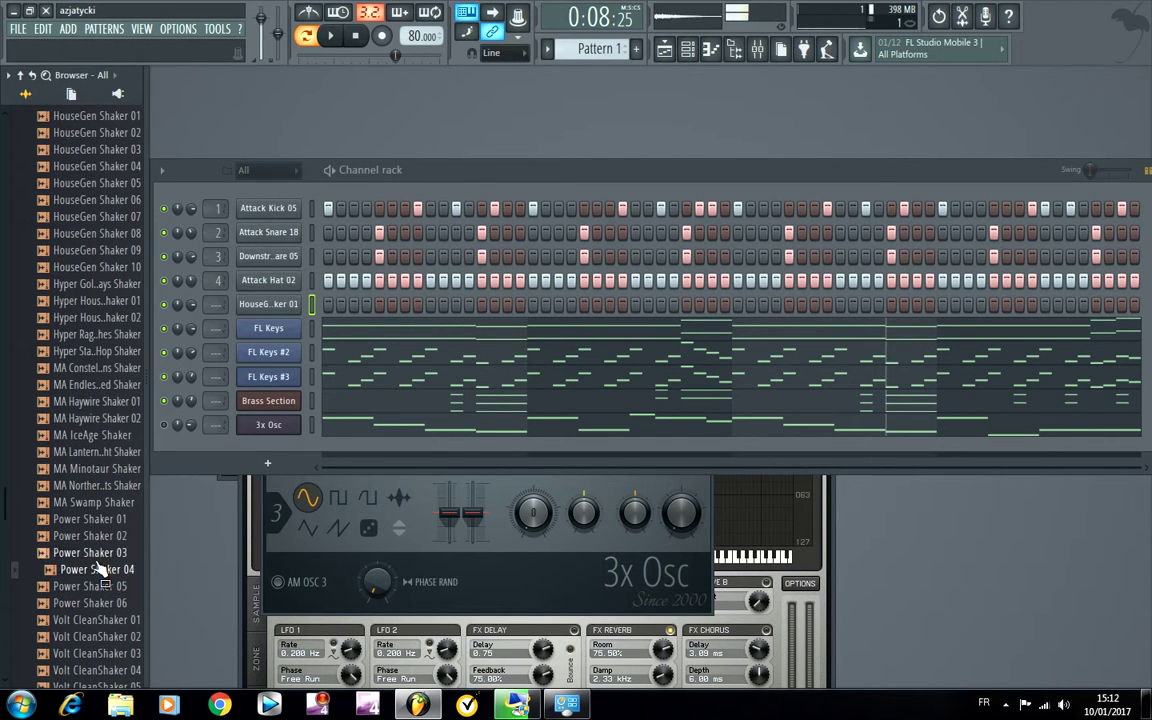
{"action": "left_click", "coordinate": [100, 620]}
{"action": "left_click", "coordinate": [100, 653]}
{"action": "scroll", "coordinate": [112, 600], "scroll_direction": "down", "scroll_amount": 6}
{"action": "left_click", "coordinate": [101, 368]}
{"action": "scroll", "coordinate": [102, 370], "scroll_direction": "up", "scroll_amount": 15}
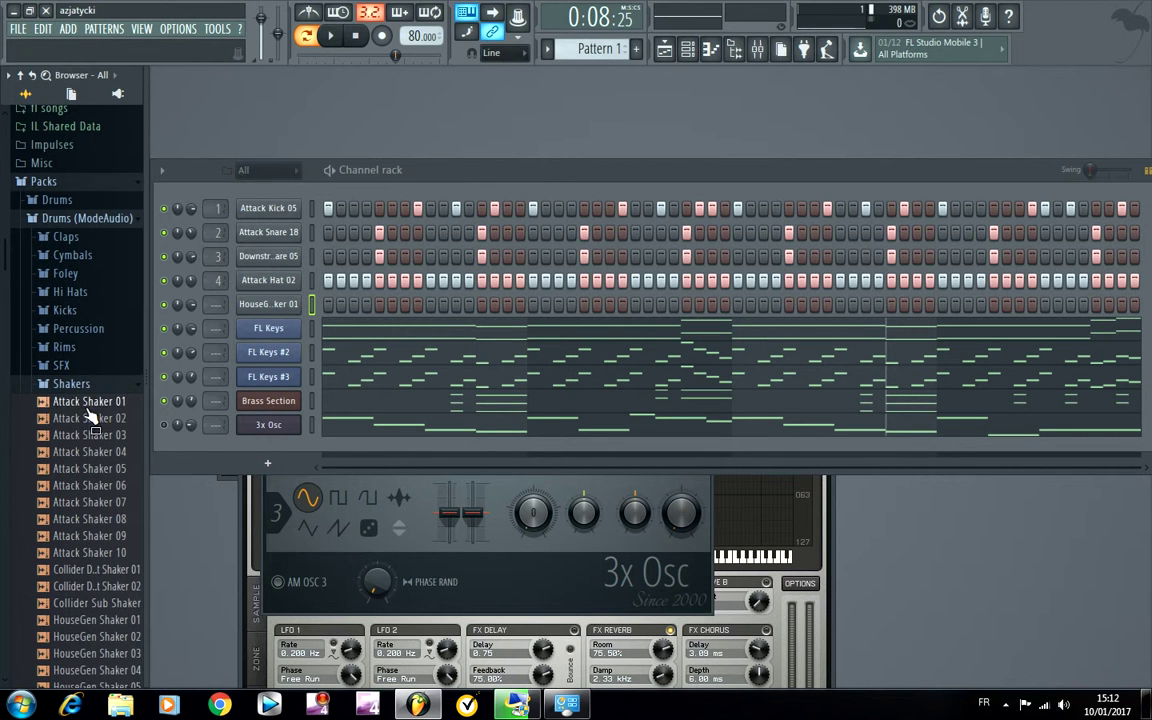
Step: Audition the Attack Shaker samples one by one and add Attack Shaker 10 as a channel above HouseGen Shaker 01
{"action": "left_click", "coordinate": [92, 420]}
{"action": "left_click", "coordinate": [95, 436]}
{"action": "left_click", "coordinate": [97, 452]}
{"action": "left_click", "coordinate": [98, 468]}
{"action": "left_click", "coordinate": [98, 503]}
{"action": "left_click", "coordinate": [98, 520]}
{"action": "left_click", "coordinate": [100, 486]}
{"action": "left_click", "coordinate": [112, 537]}
{"action": "left_click", "coordinate": [114, 553]}
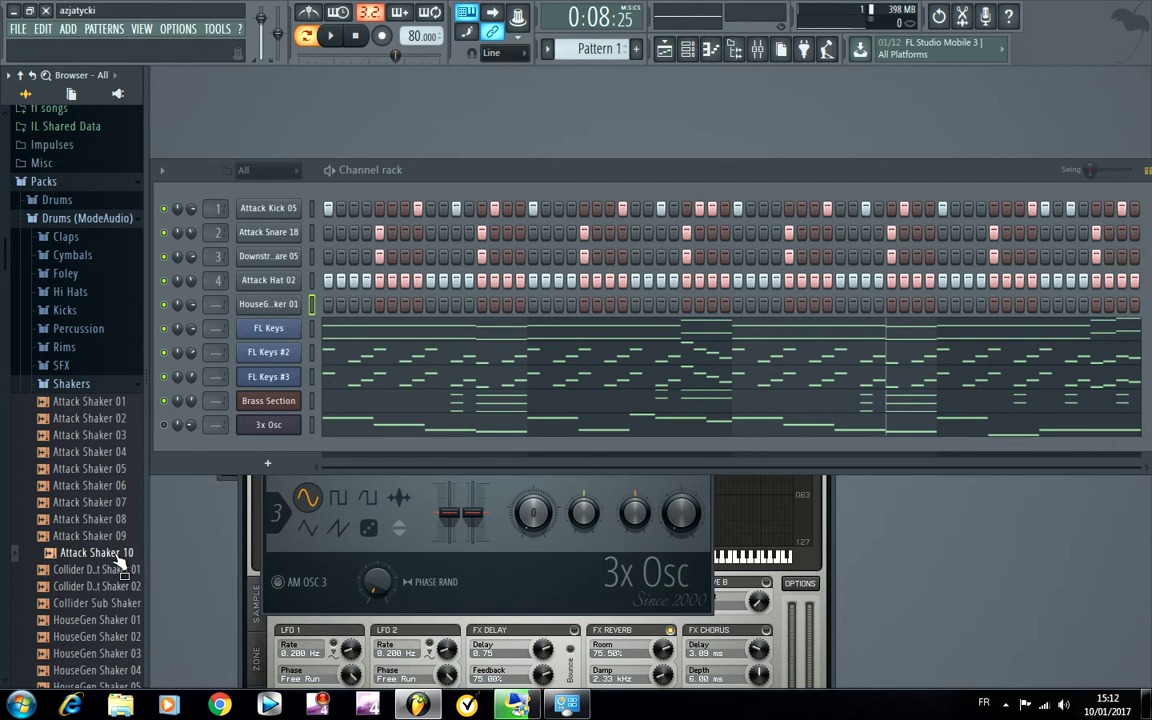
{"action": "left_click_drag", "start_coordinate": [220, 337], "coordinate": [272, 304]}
{"action": "left_click", "coordinate": [285, 314]}
{"action": "left_click", "coordinate": [285, 314]}
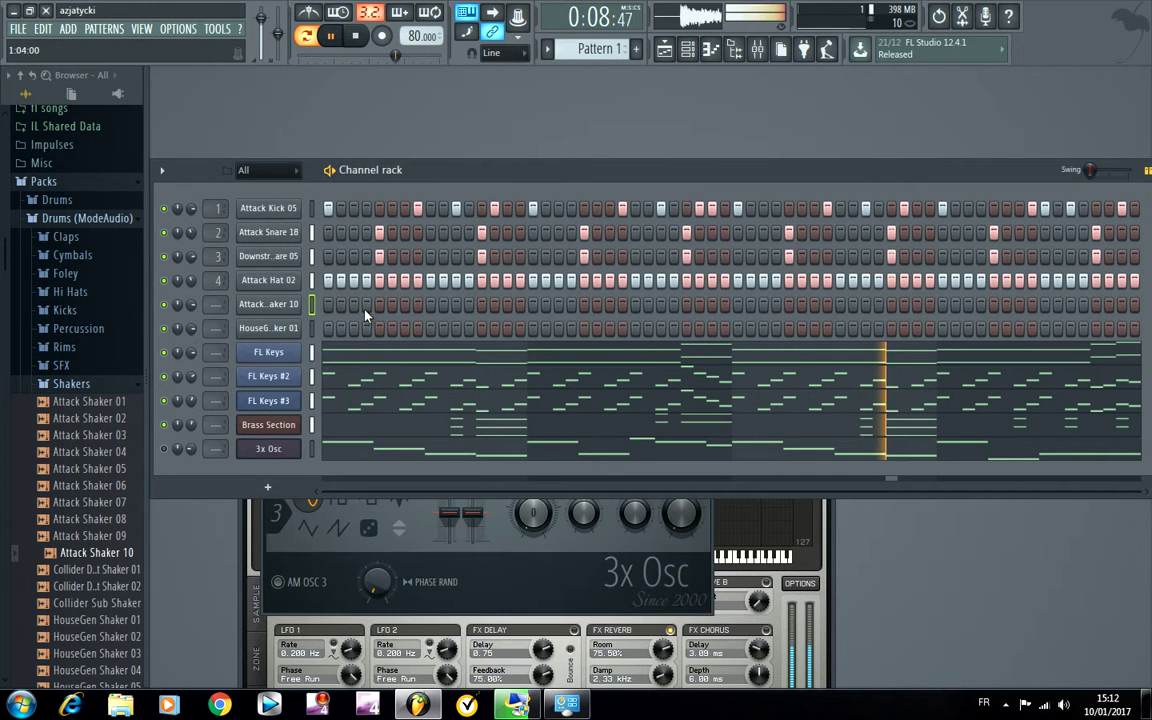
Step: Place Attack Shaker 10 on steps 15–16 of bars 1–3 and 11–12 of bar 4, and HouseGen Shaker 01 on step 13 of bar 4
{"action": "left_click", "coordinate": [372, 36]}
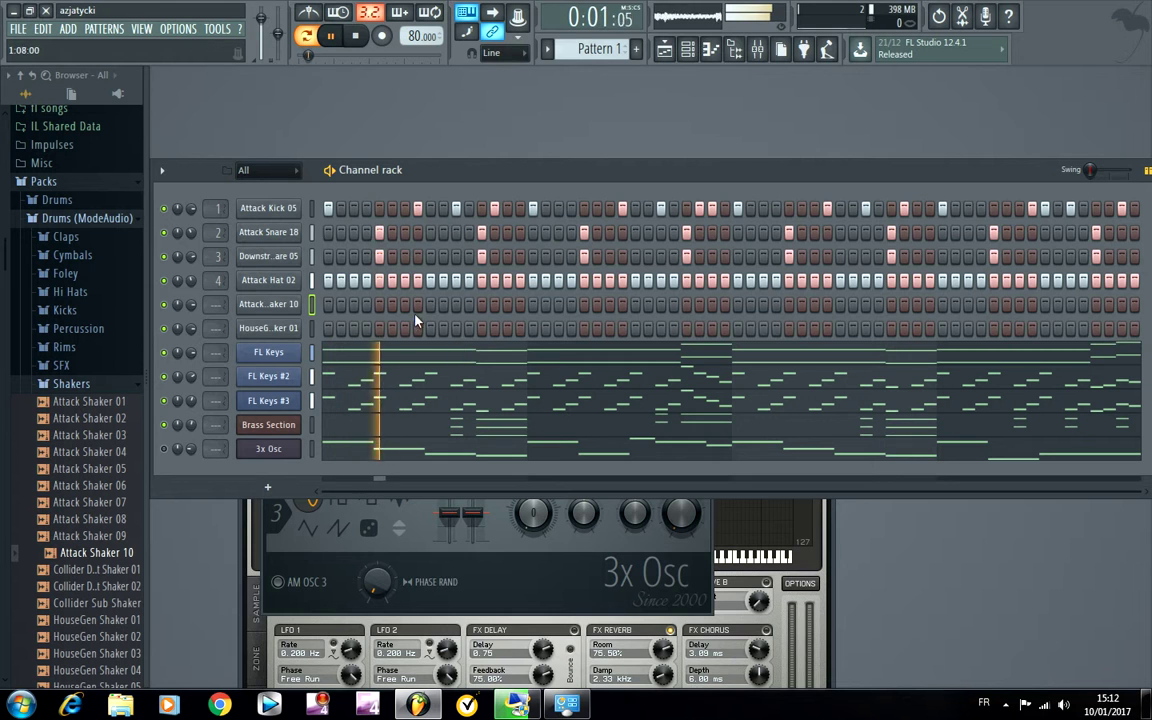
{"action": "left_click", "coordinate": [518, 305]}
{"action": "left_click", "coordinate": [507, 304]}
{"action": "left_click", "coordinate": [711, 304]}
{"action": "left_click", "coordinate": [723, 304]}
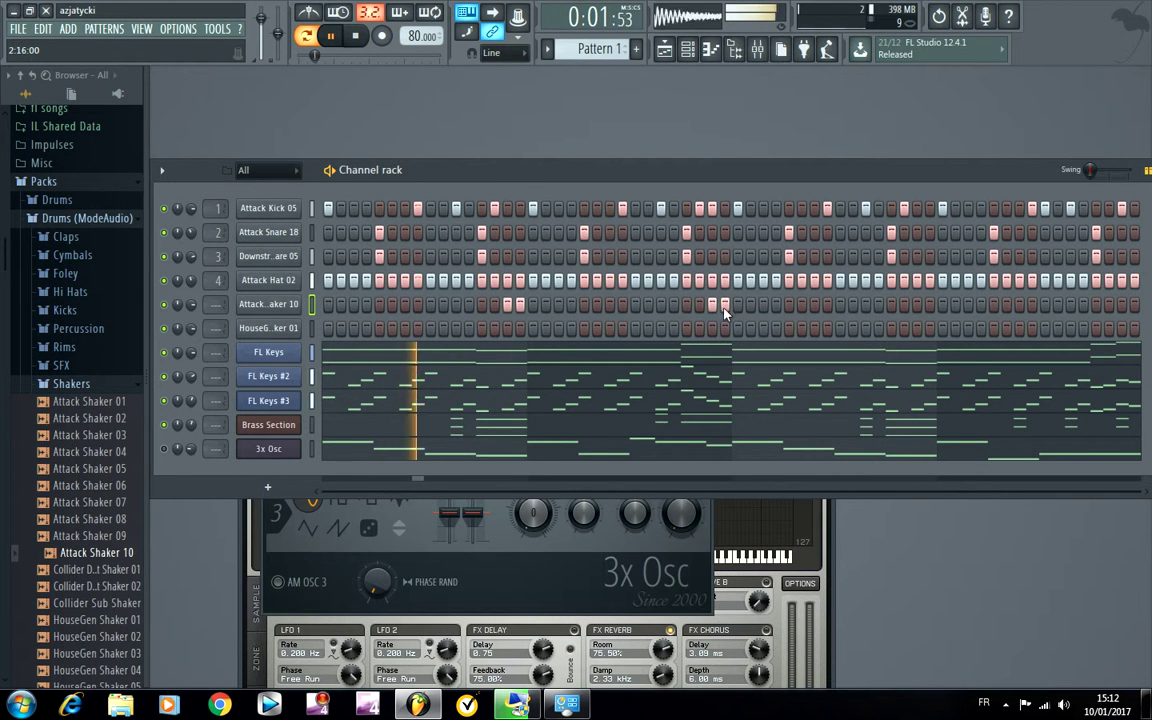
{"action": "left_click", "coordinate": [917, 304]}
{"action": "left_click", "coordinate": [929, 304]}
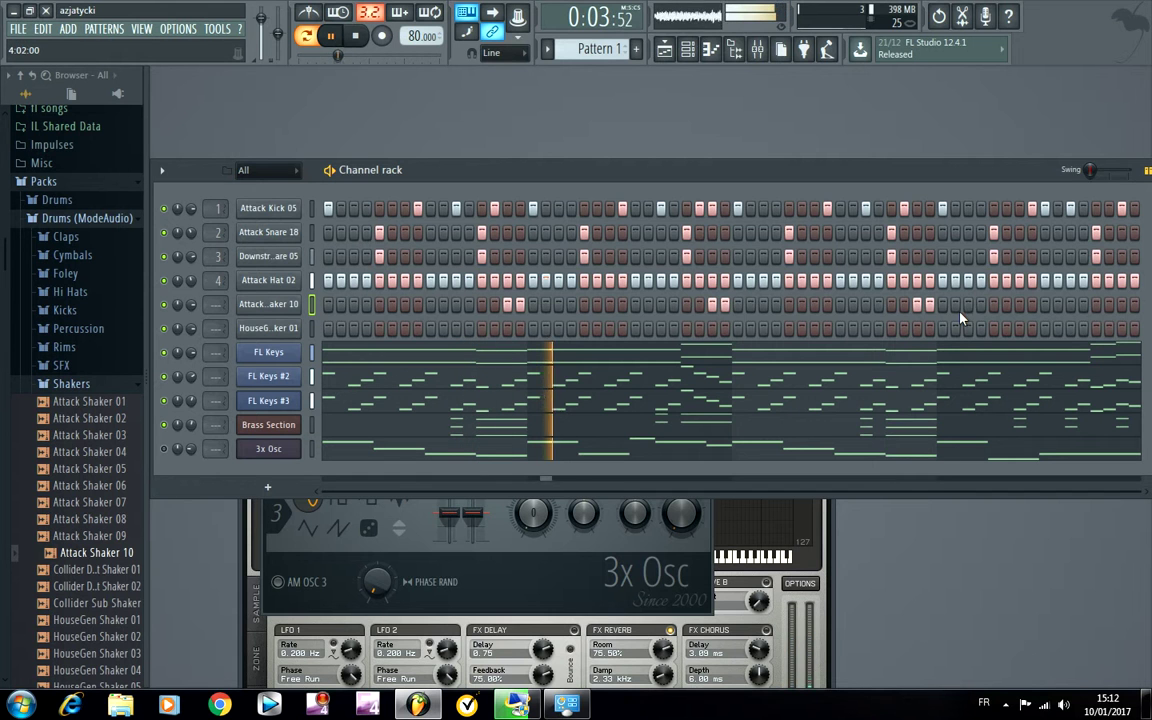
{"action": "left_click", "coordinate": [1070, 304]}
{"action": "left_click", "coordinate": [1082, 304]}
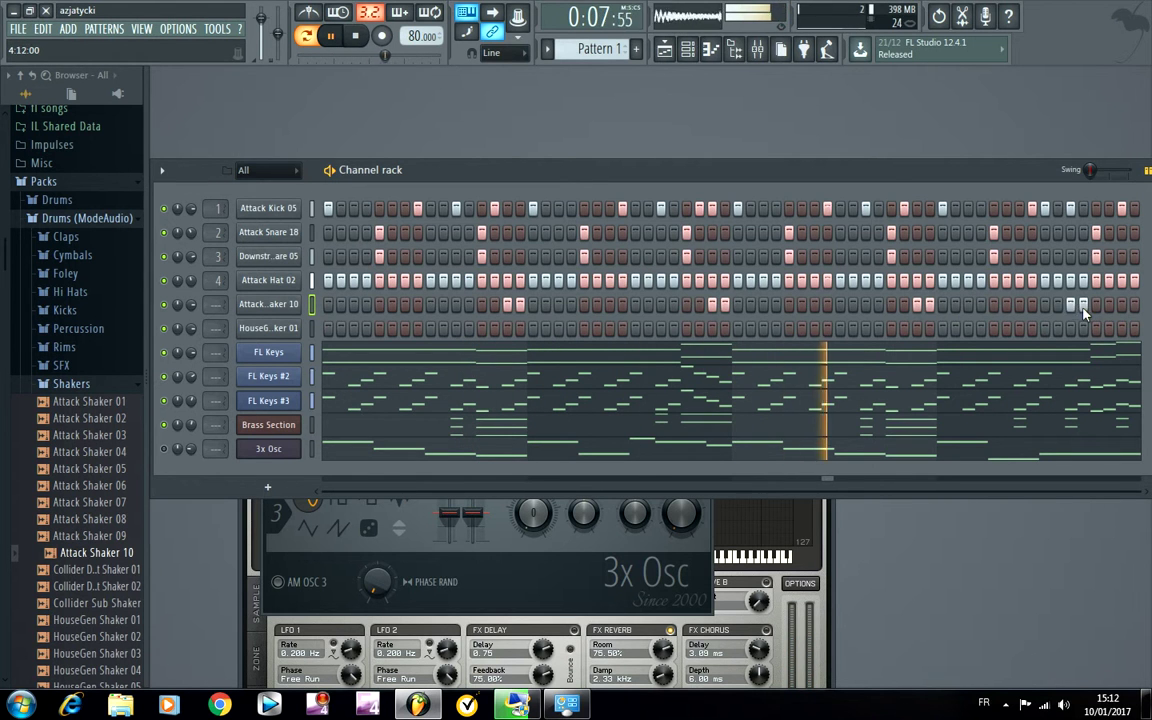
{"action": "left_click", "coordinate": [1096, 328]}
Step: Lower Attack Shaker 10's pitch to about -484 cents with a range of 6, and its channel volume to 62%
{"action": "left_click", "coordinate": [282, 305]}
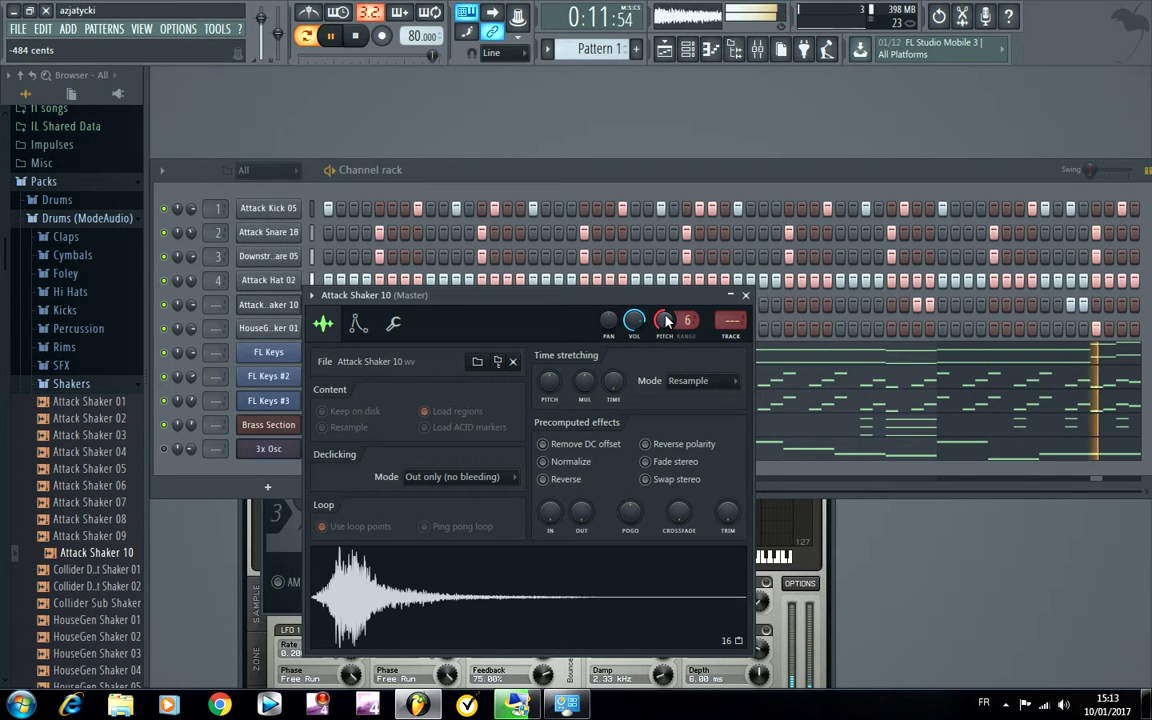
{"action": "left_click", "coordinate": [745, 298]}
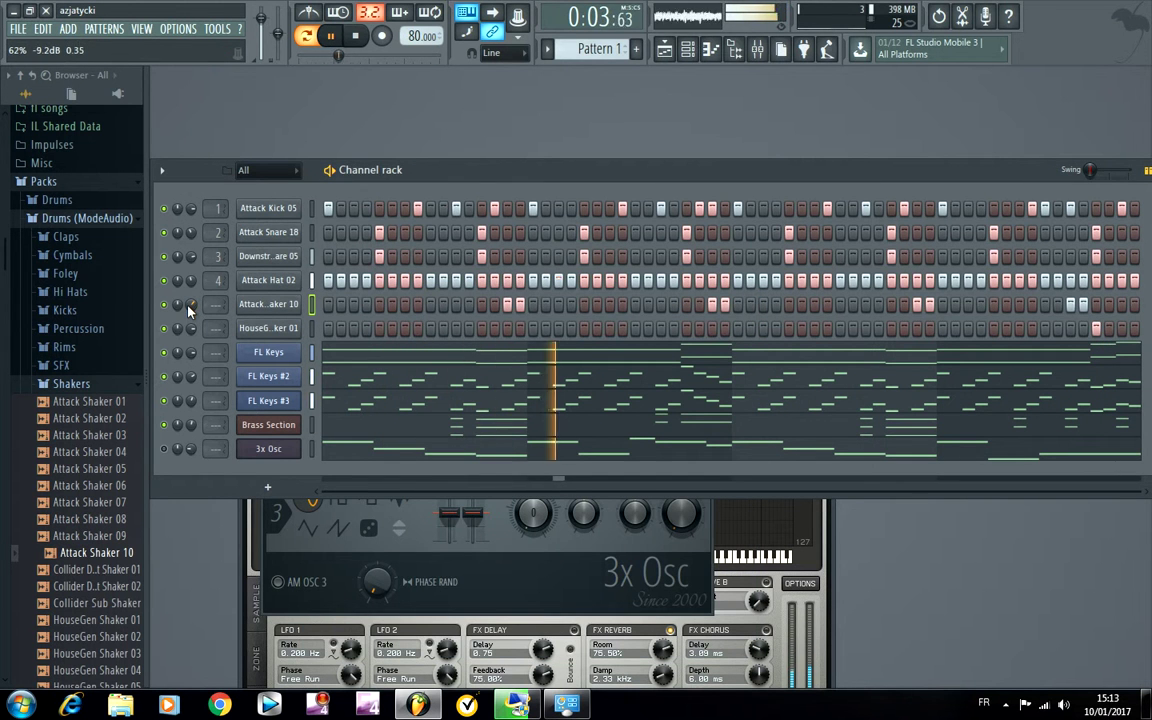
{"action": "left_click", "coordinate": [72, 384]}
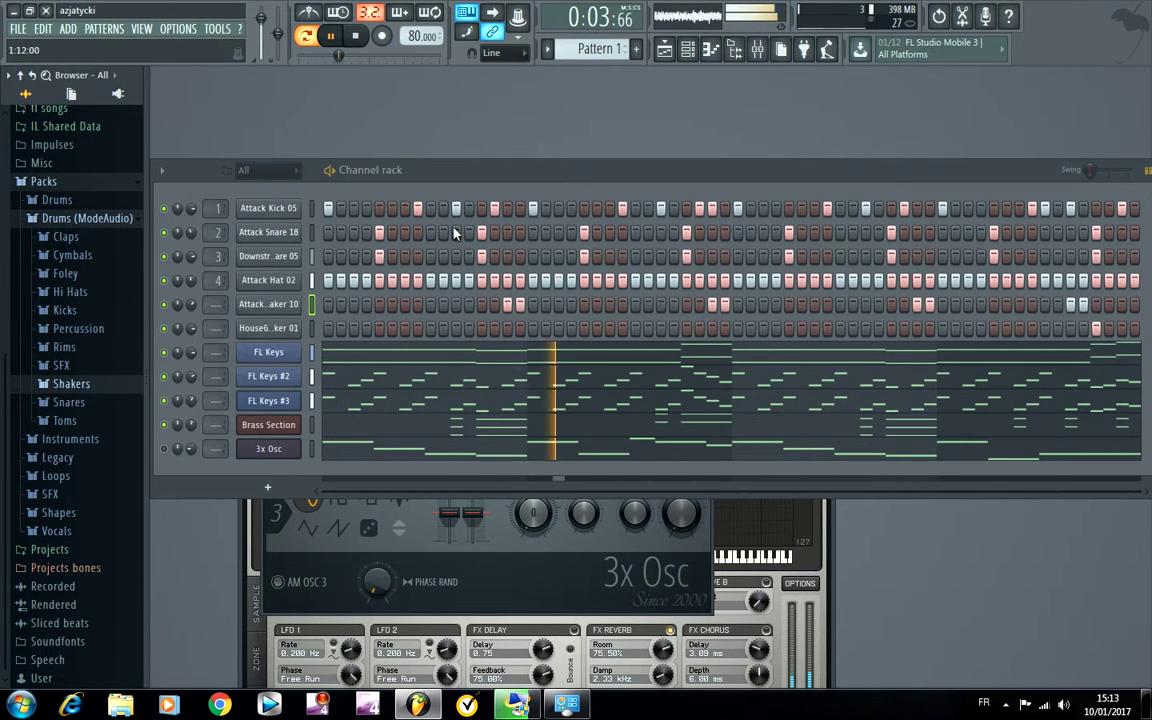
Step: Add a second 3x Osc channel and shape its volume envelope with zero attack, hold, sustain and release and a short decay
{"action": "left_click", "coordinate": [746, 55]}
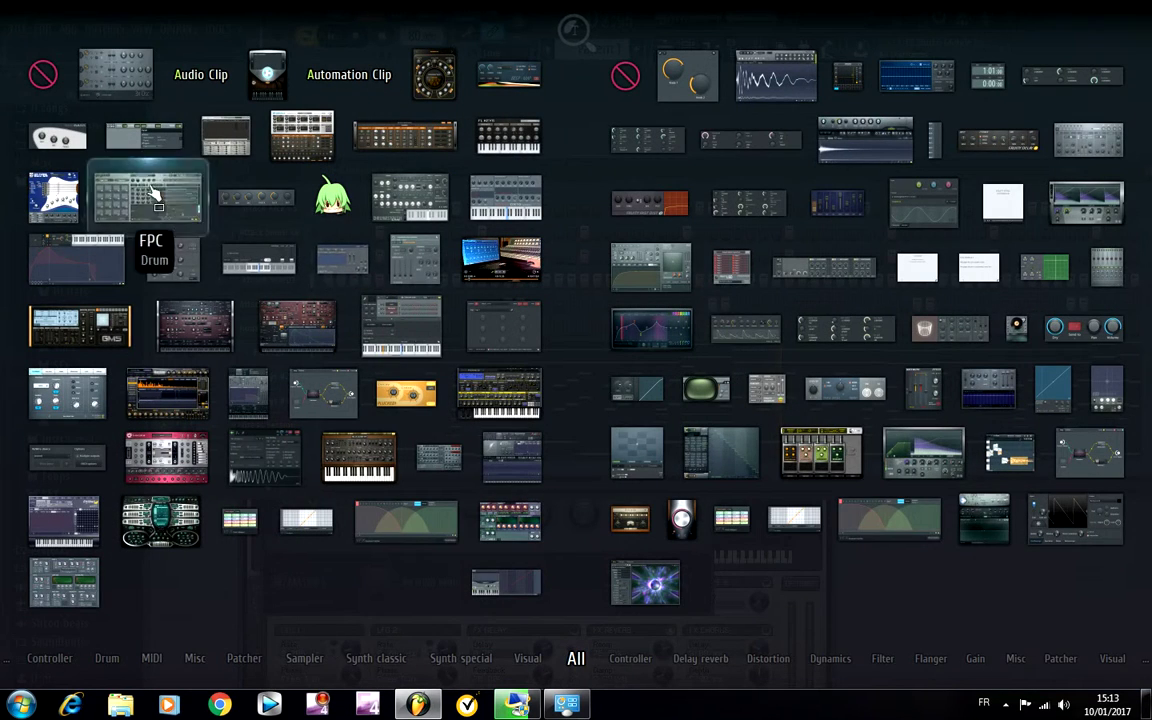
{"action": "left_click", "coordinate": [134, 95]}
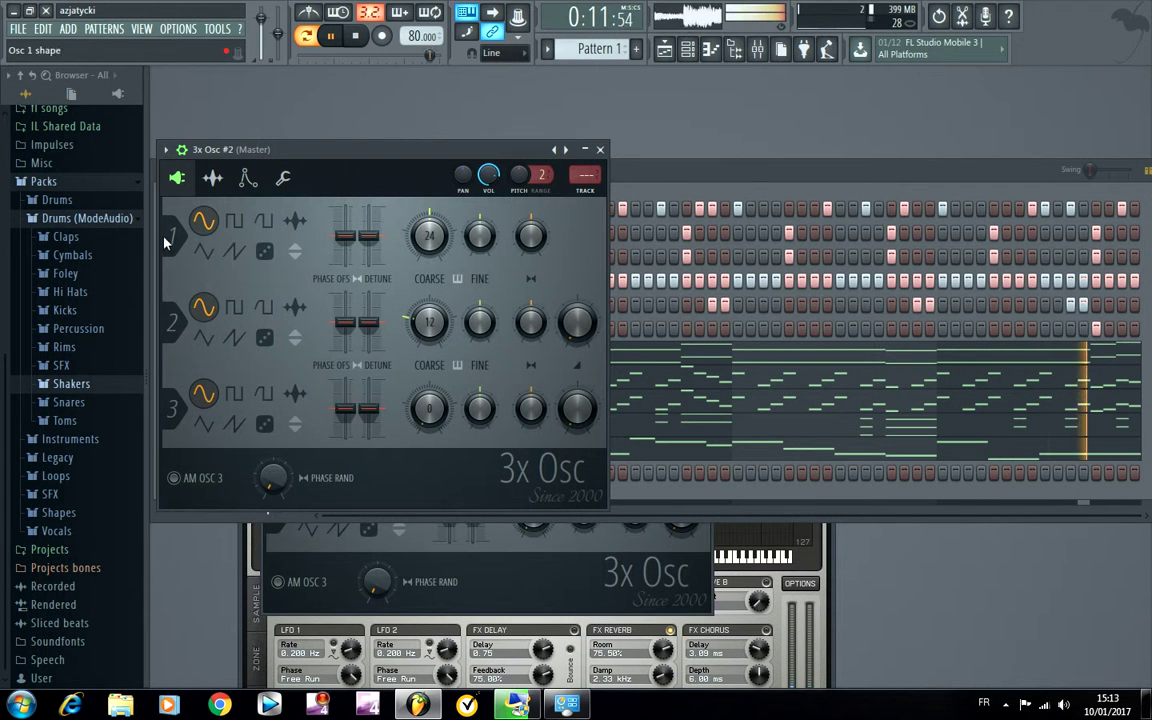
{"action": "left_click", "coordinate": [248, 179]}
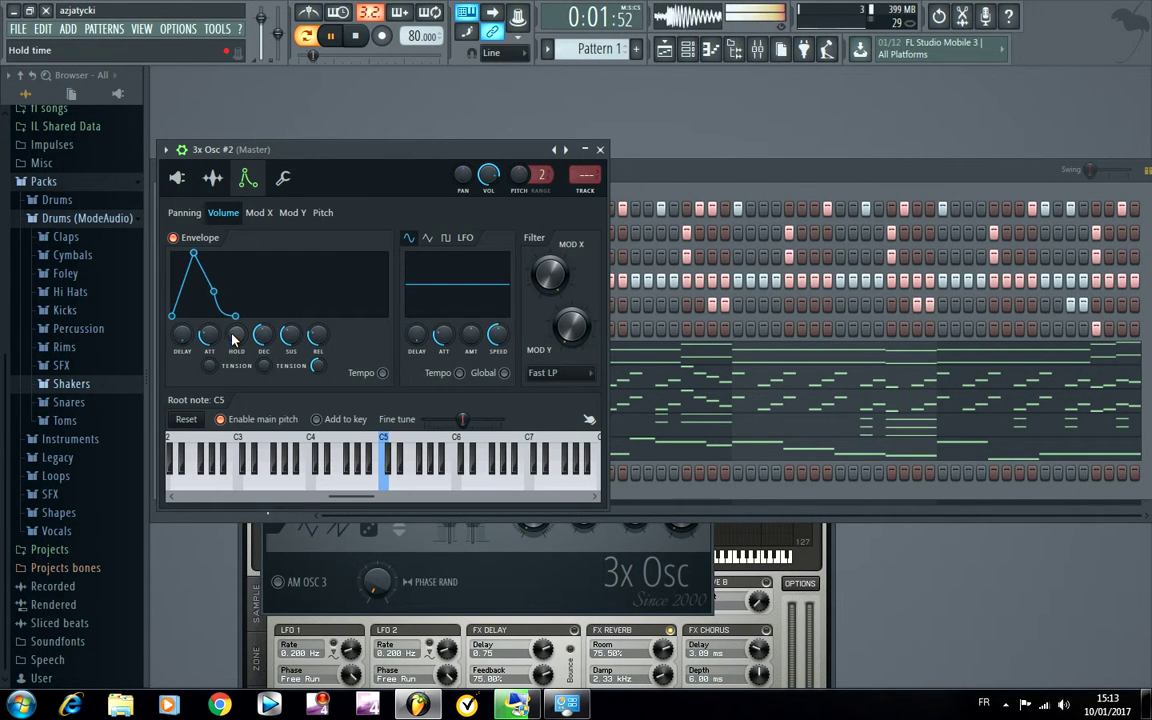
{"action": "left_click_drag", "start_coordinate": [209, 335], "coordinate": [209, 362]}
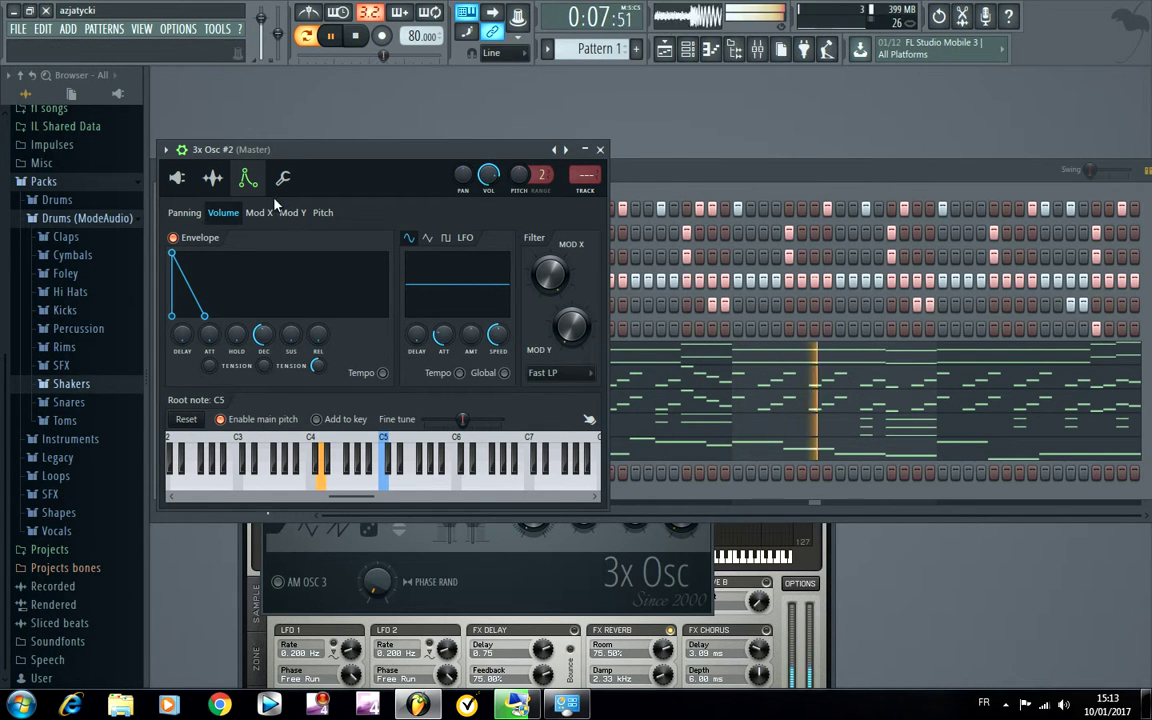
{"action": "scroll", "coordinate": [260, 342], "scroll_direction": "up", "scroll_amount": 2}
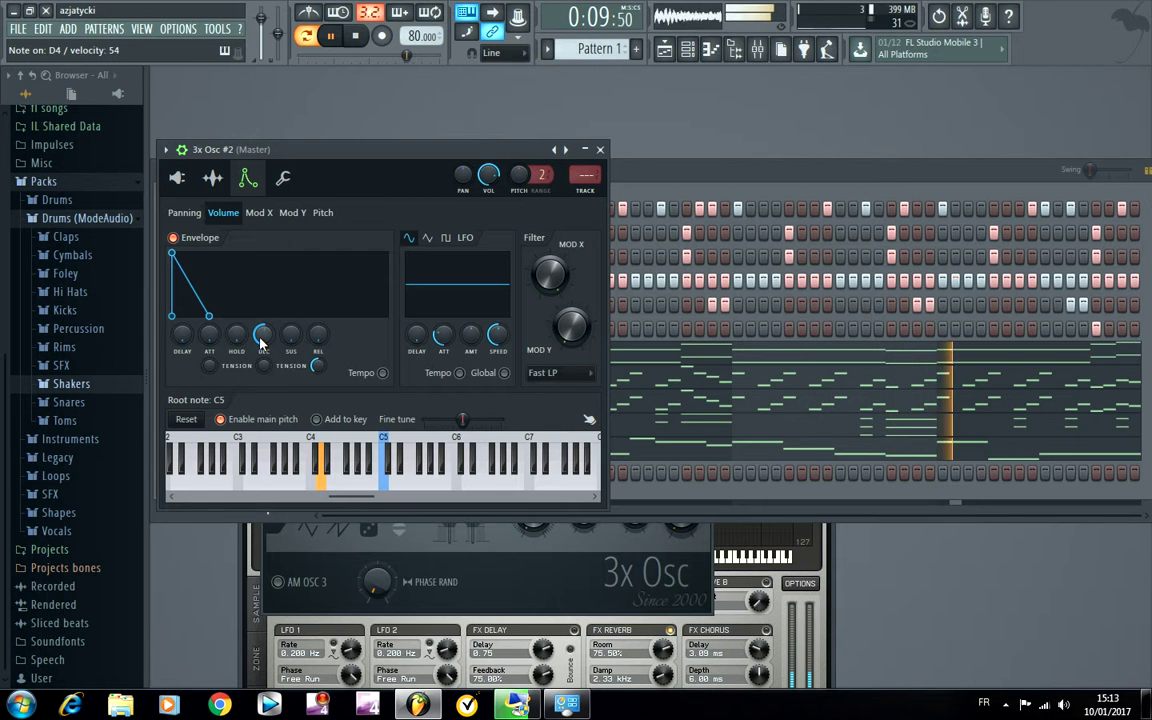
{"action": "scroll", "coordinate": [261, 342], "scroll_direction": "down", "scroll_amount": 2}
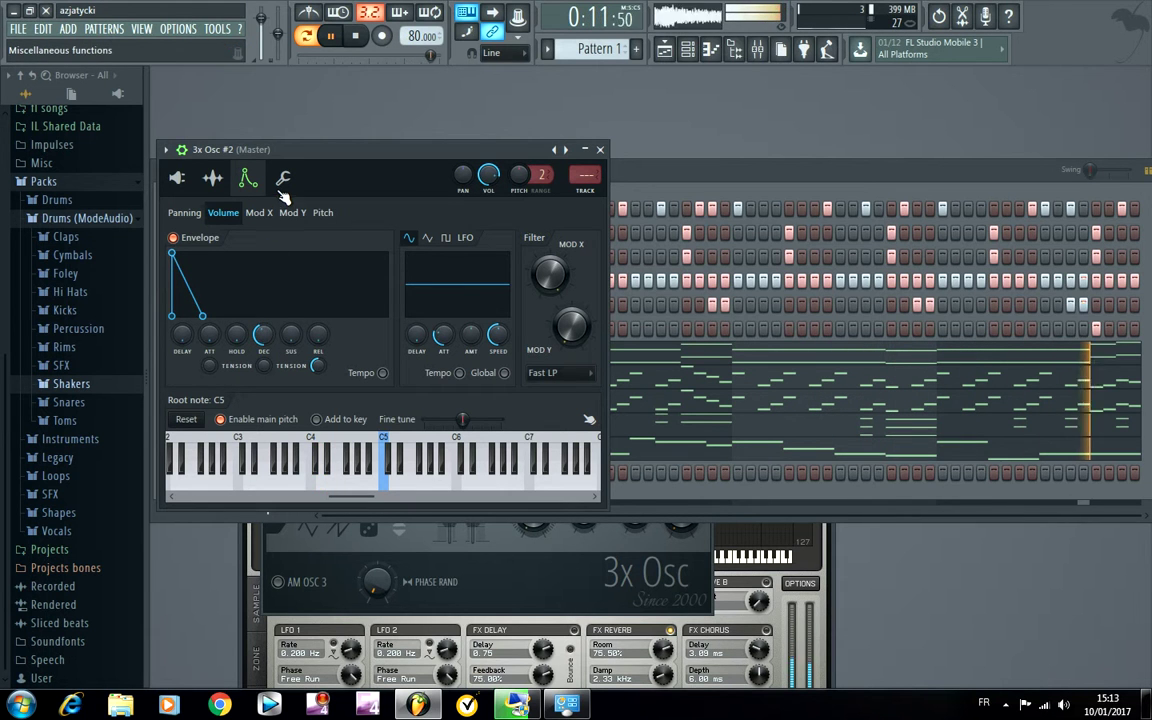
Step: Set oscillator 1 of the new 3x Osc to a saw wave and reduce its pitch envelope to a very short decay
{"action": "left_click", "coordinate": [222, 179]}
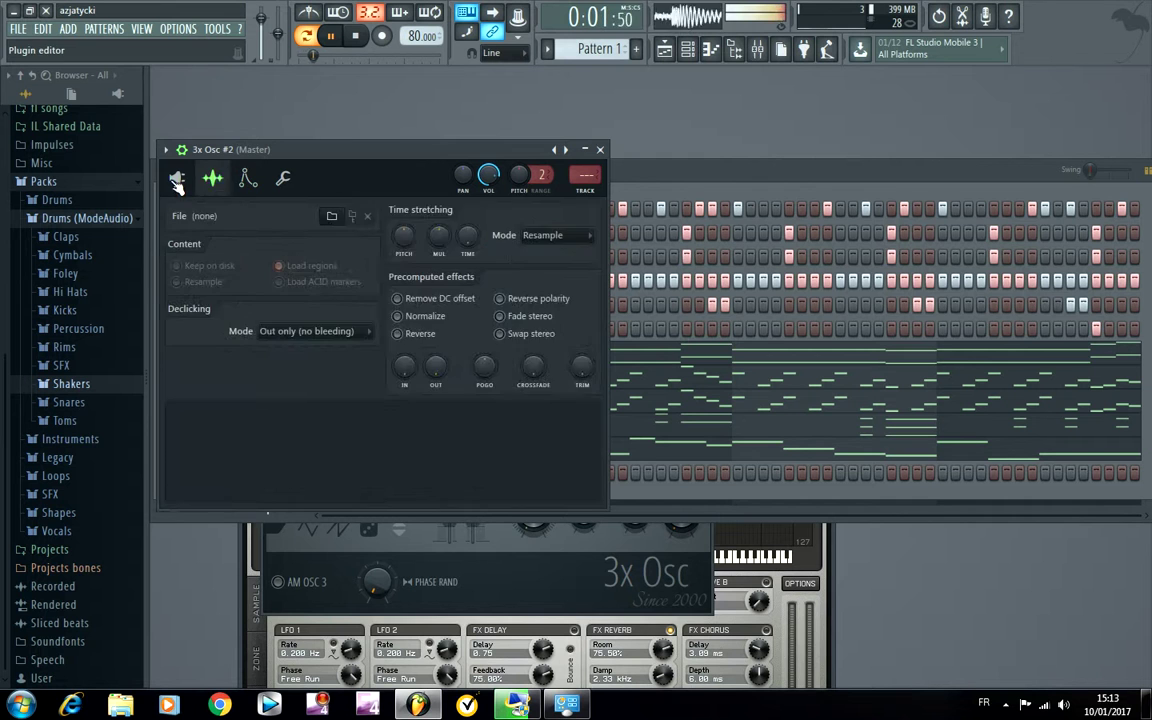
{"action": "left_click", "coordinate": [177, 178]}
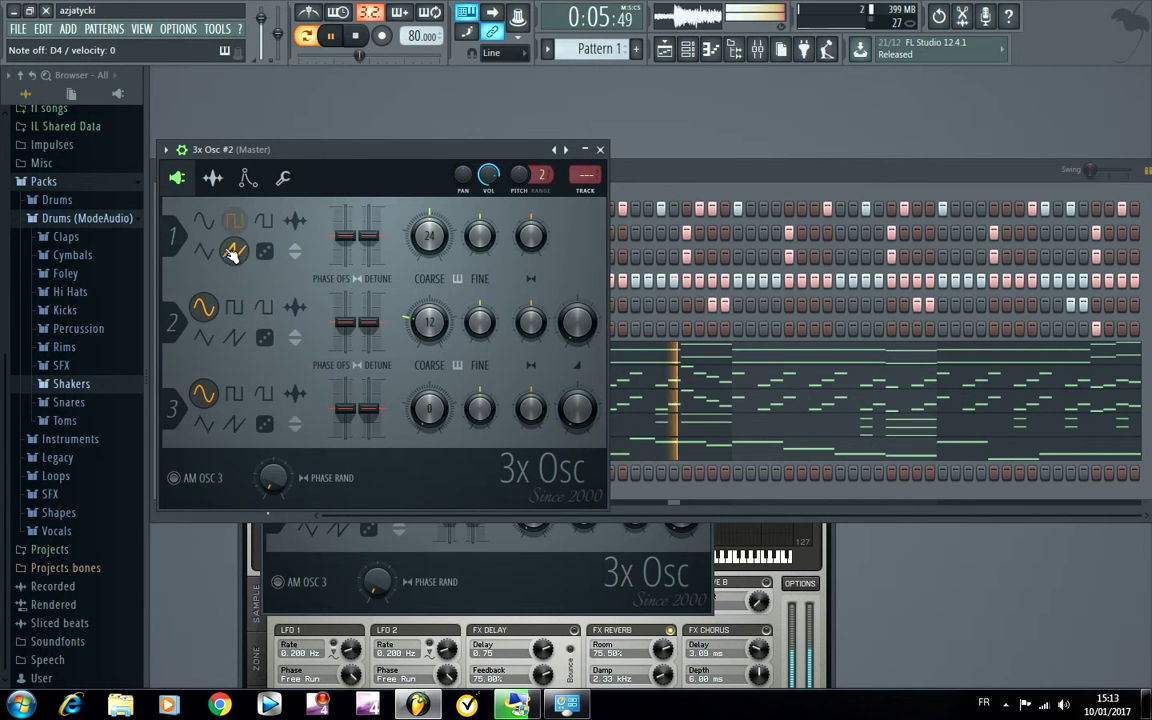
{"action": "left_click", "coordinate": [247, 179]}
{"action": "left_click", "coordinate": [323, 212]}
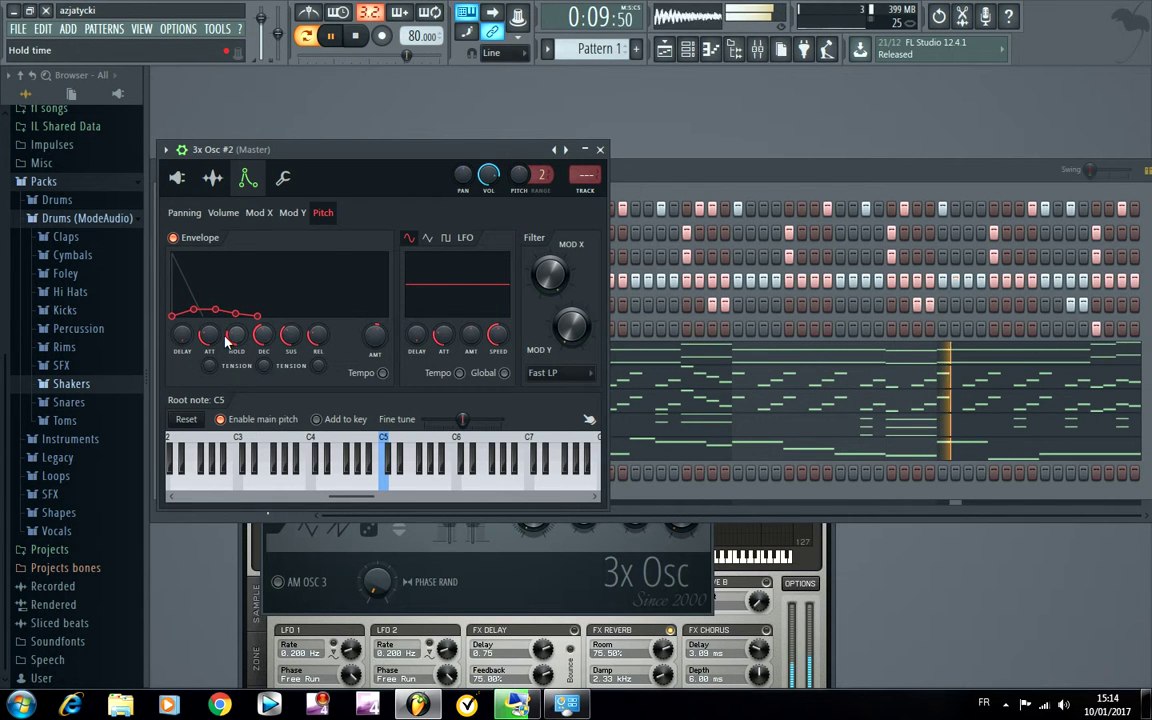
{"action": "left_click_drag", "start_coordinate": [235, 335], "coordinate": [230, 343]}
{"action": "left_click_drag", "start_coordinate": [318, 335], "coordinate": [291, 341]}
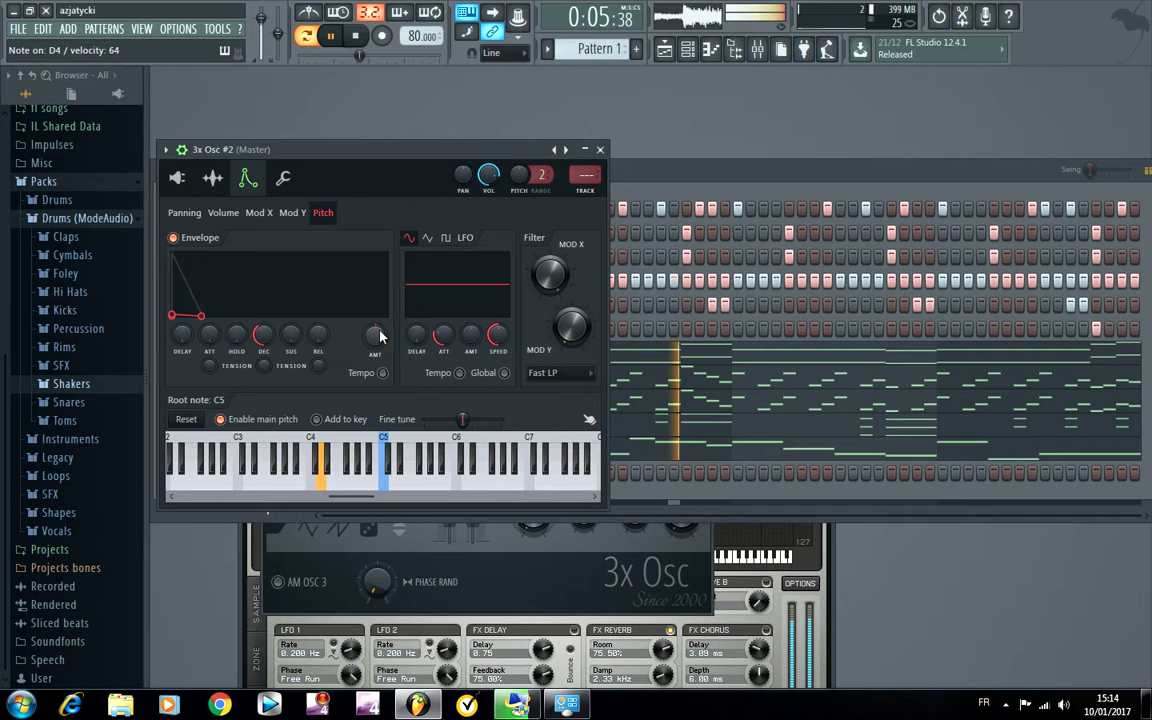
{"action": "left_click_drag", "start_coordinate": [262, 335], "coordinate": [260, 343]}
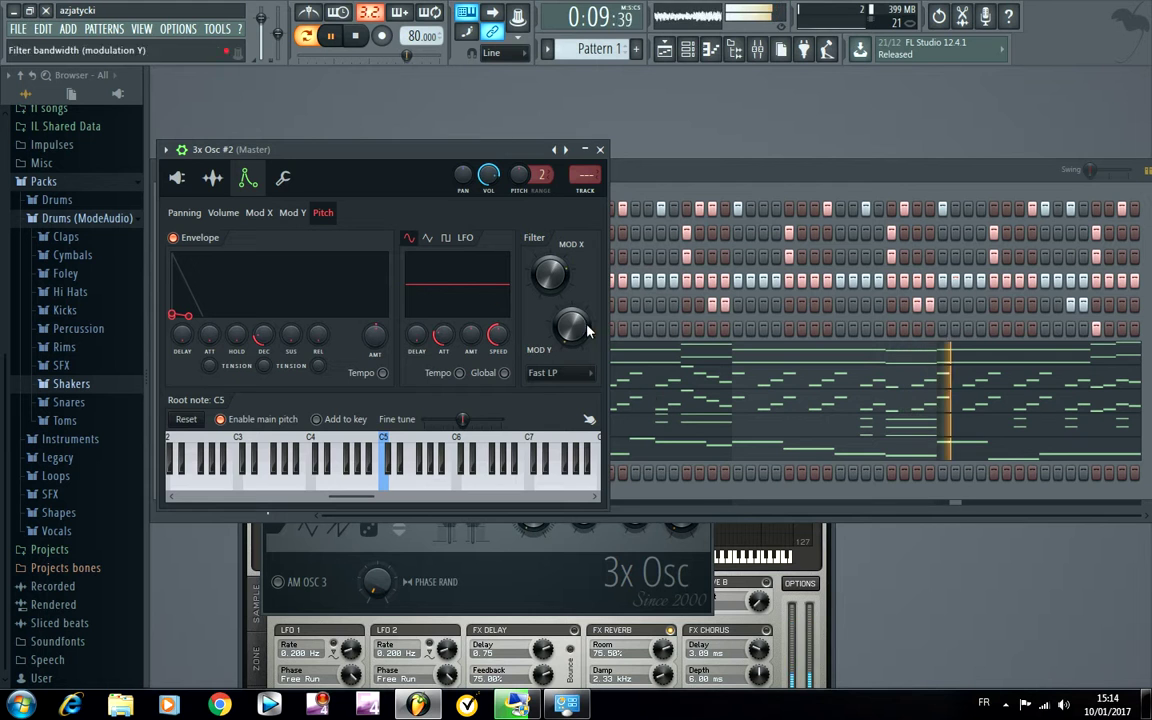
Step: In bar 1 of the new 3x Osc, draw two six-step D4 notes, a three-step C#4 on step 13 and a one-step C#5 on step 16
{"action": "left_click", "coordinate": [622, 477]}
{"action": "right_click", "coordinate": [285, 473]}
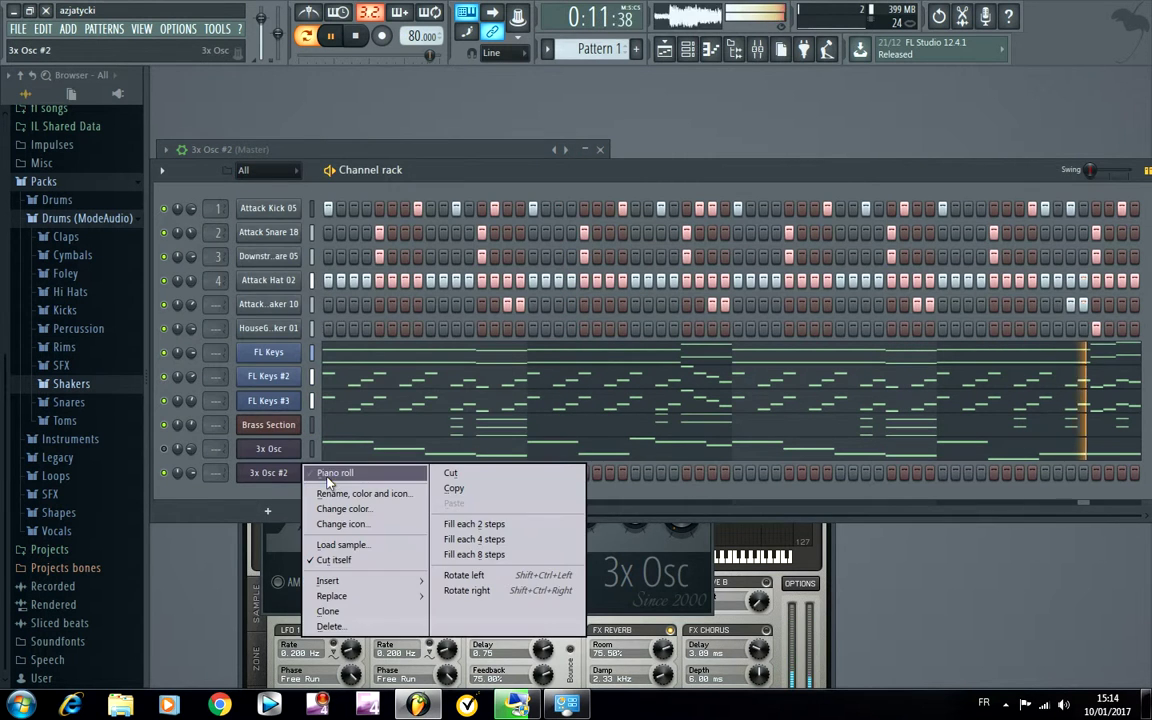
{"action": "left_click", "coordinate": [340, 476]}
{"action": "key", "text": "space"}
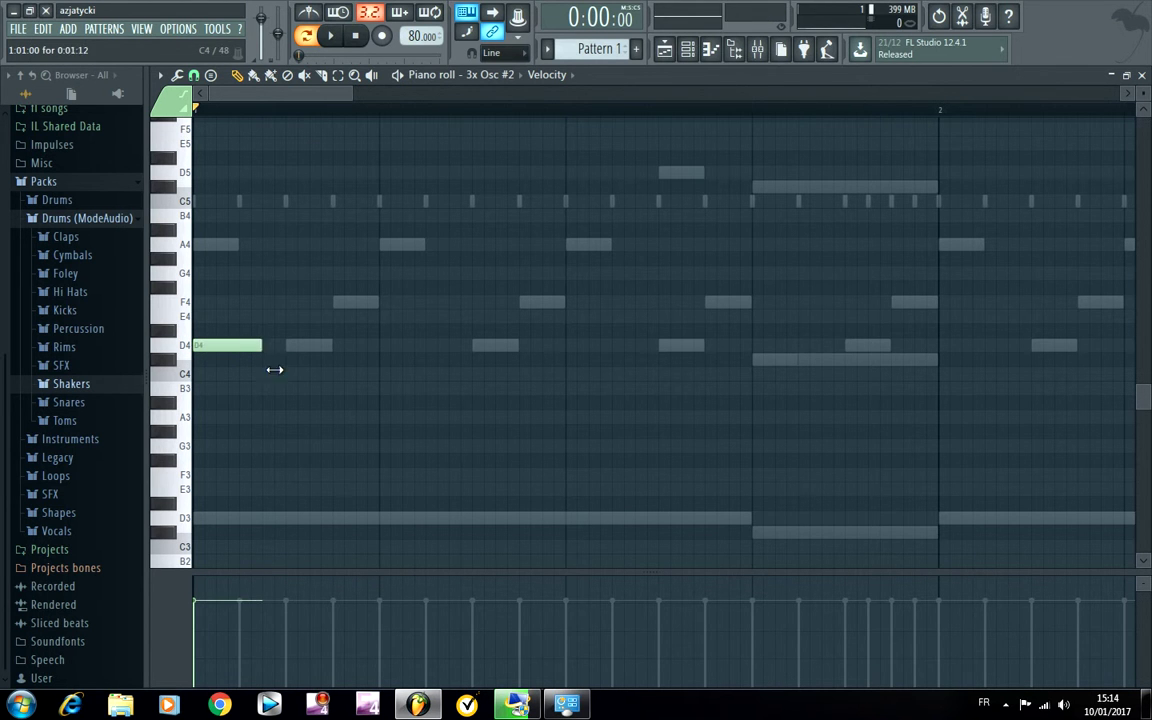
{"action": "left_click", "coordinate": [472, 345]}
{"action": "key", "text": "space"}
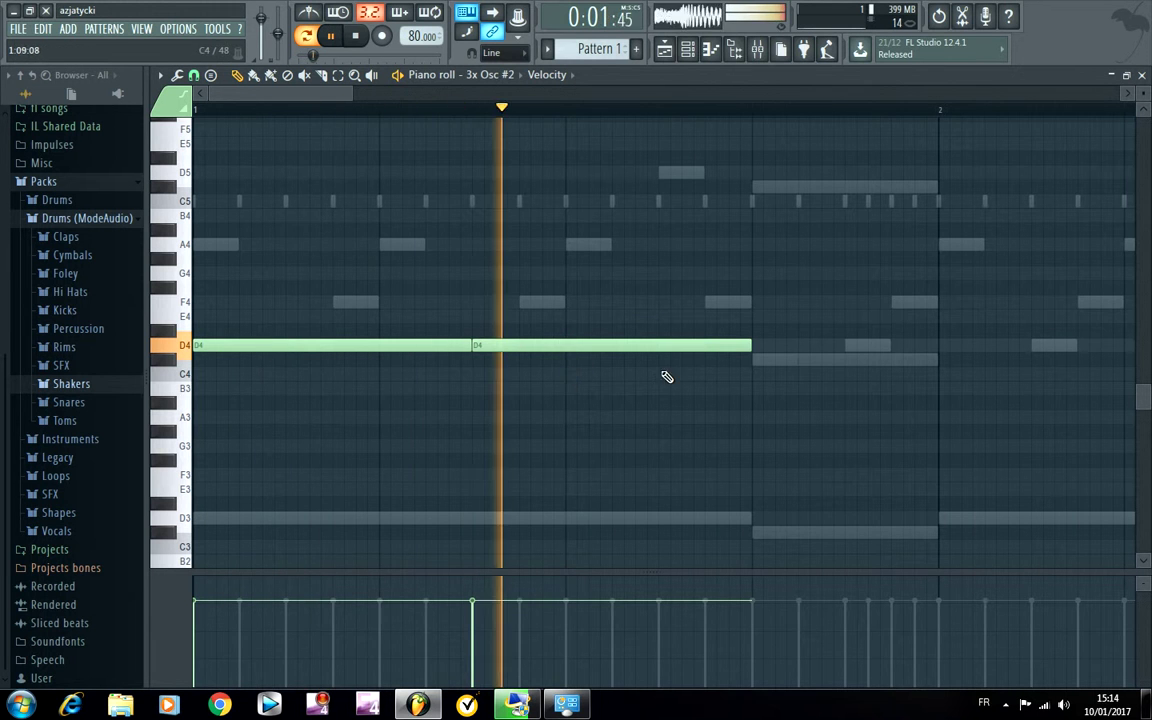
{"action": "key", "text": "space"}
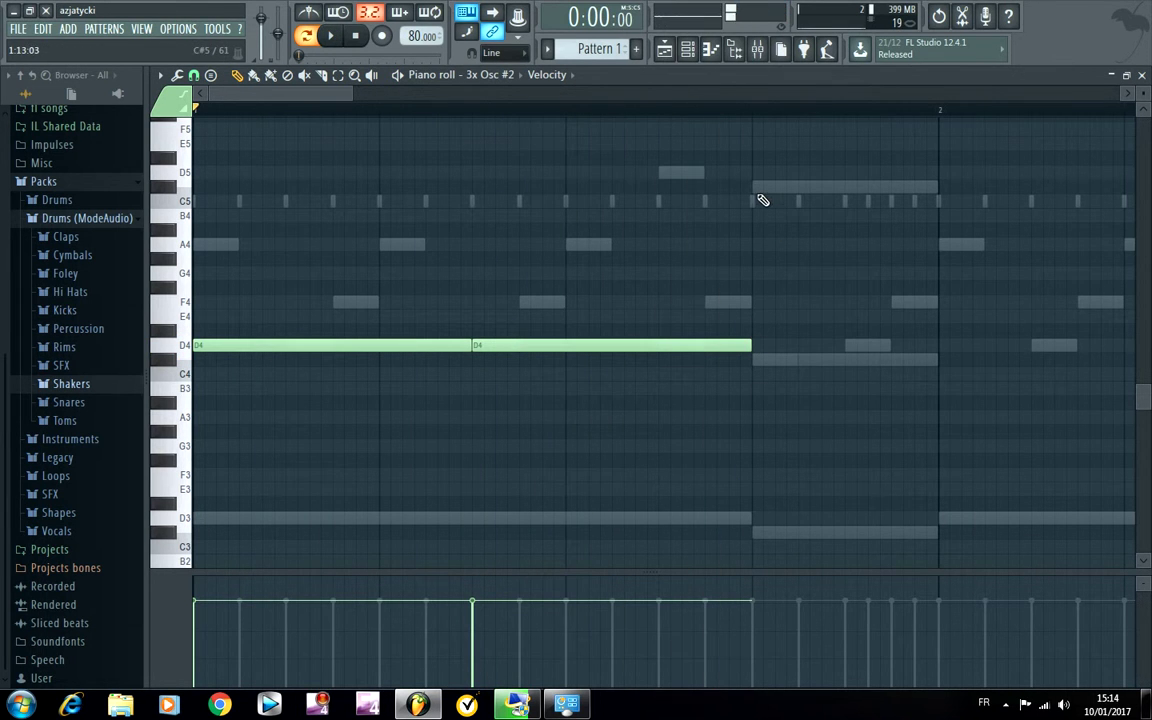
{"action": "left_click", "coordinate": [754, 360]}
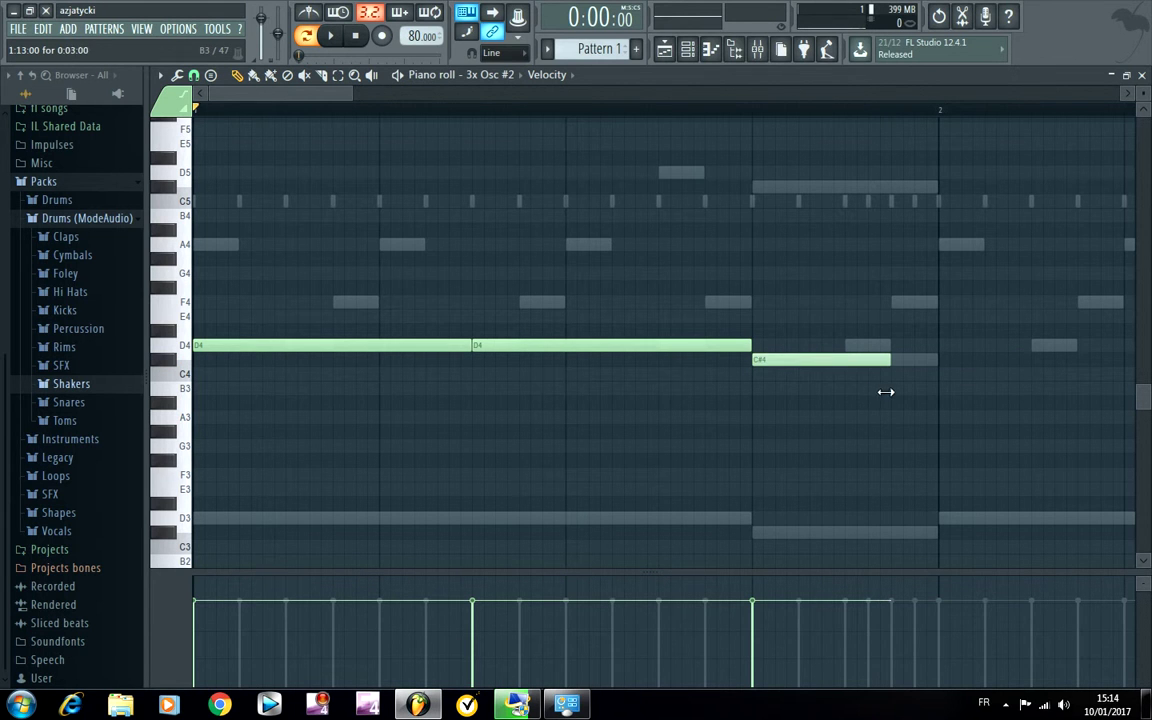
{"action": "left_click", "coordinate": [896, 187]}
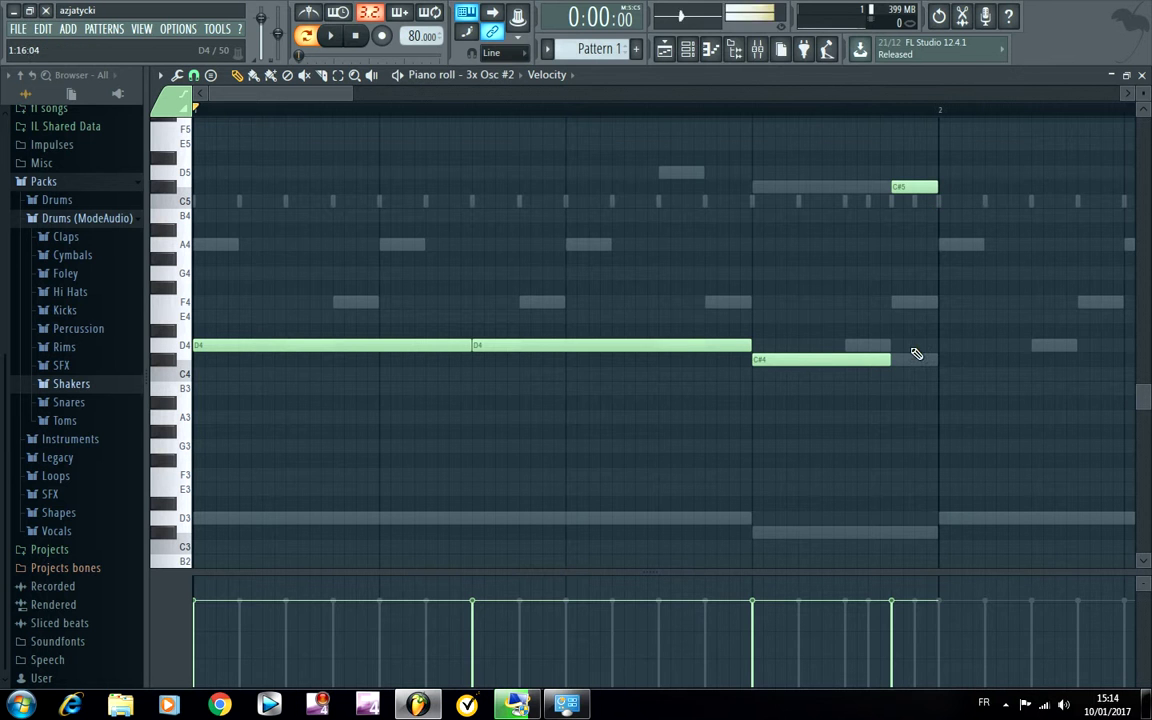
Step: In bar 2, draw a six-step D4, a seven-step D4 on step 7, a two-step A4 on step 14 and a one-step E4 on step 16
{"action": "left_click", "coordinate": [941, 347]}
{"action": "left_click_drag", "start_coordinate": [351, 95], "coordinate": [546, 150]}
{"action": "left_click", "coordinate": [641, 346]}
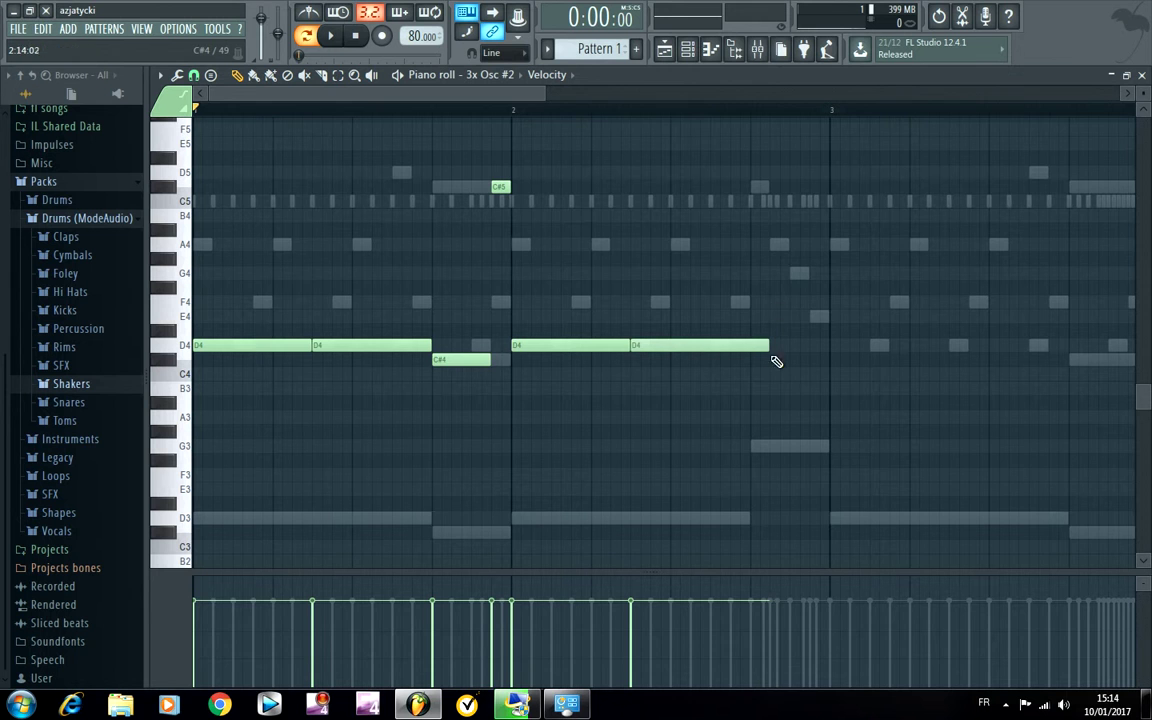
{"action": "left_click", "coordinate": [774, 246]}
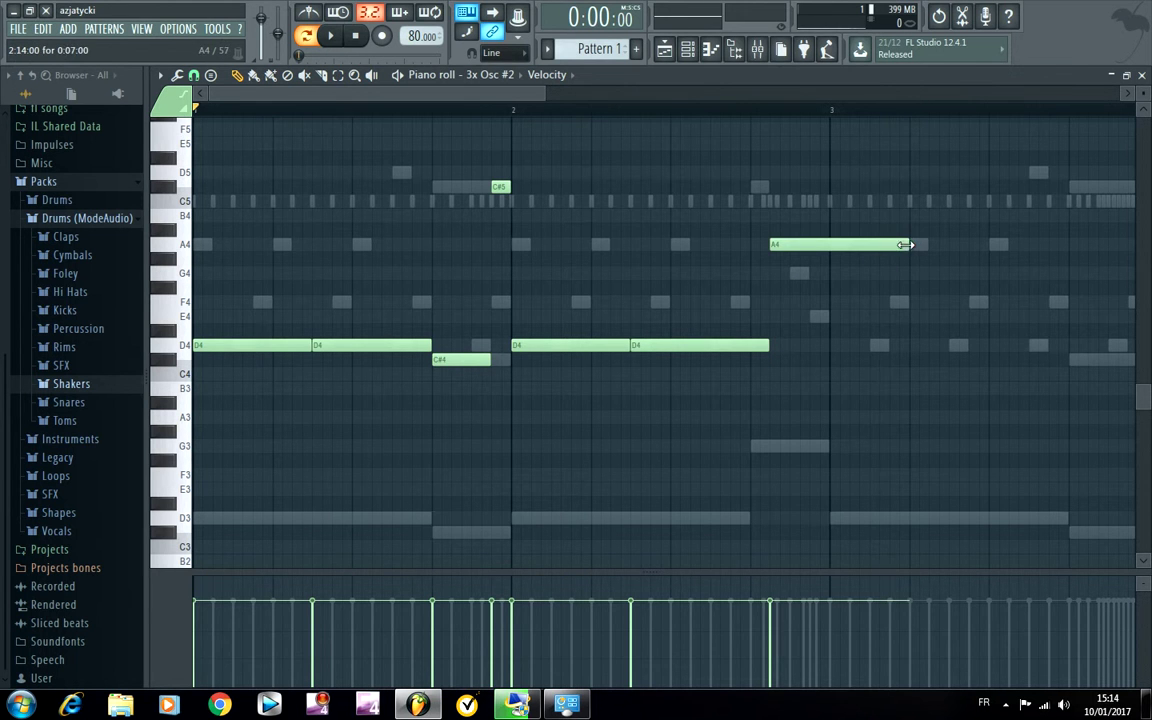
{"action": "left_click", "coordinate": [812, 319]}
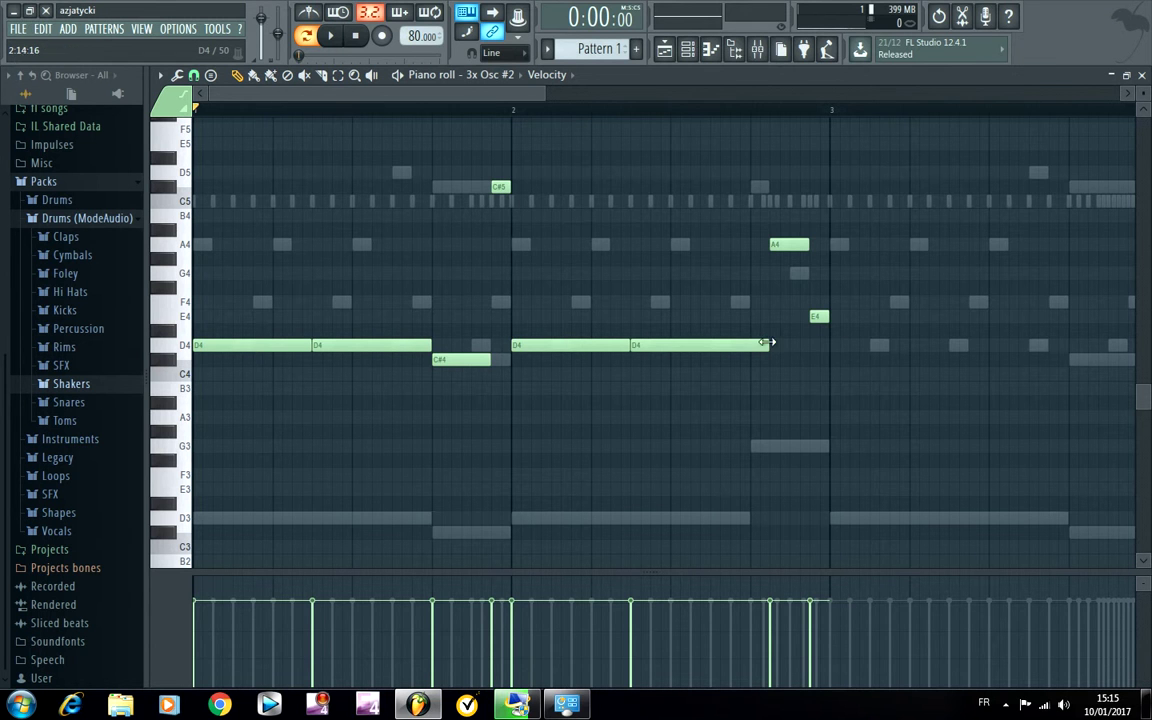
Step: In bar 3, draw seven-step D4 notes on steps 1 and 8 plus a four-step F4 slide note on step 4, and play the pattern
{"action": "left_click", "coordinate": [831, 346]}
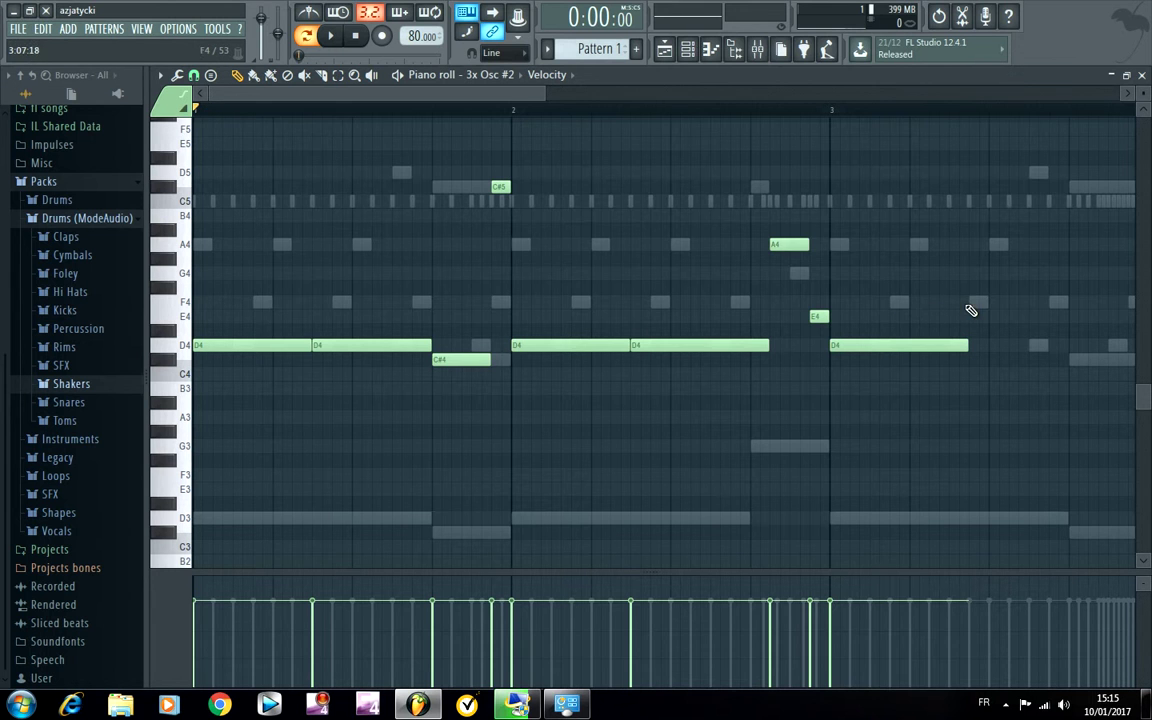
{"action": "left_click", "coordinate": [895, 304]}
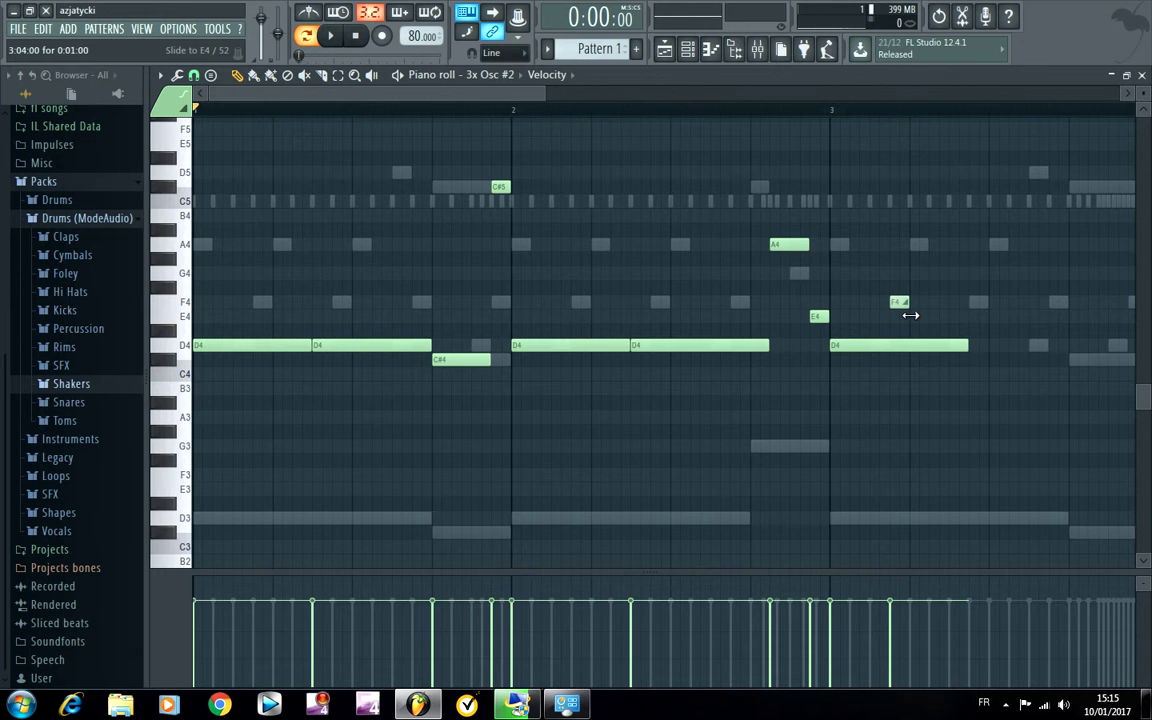
{"action": "left_click", "coordinate": [973, 344]}
{"action": "key", "text": "space"}
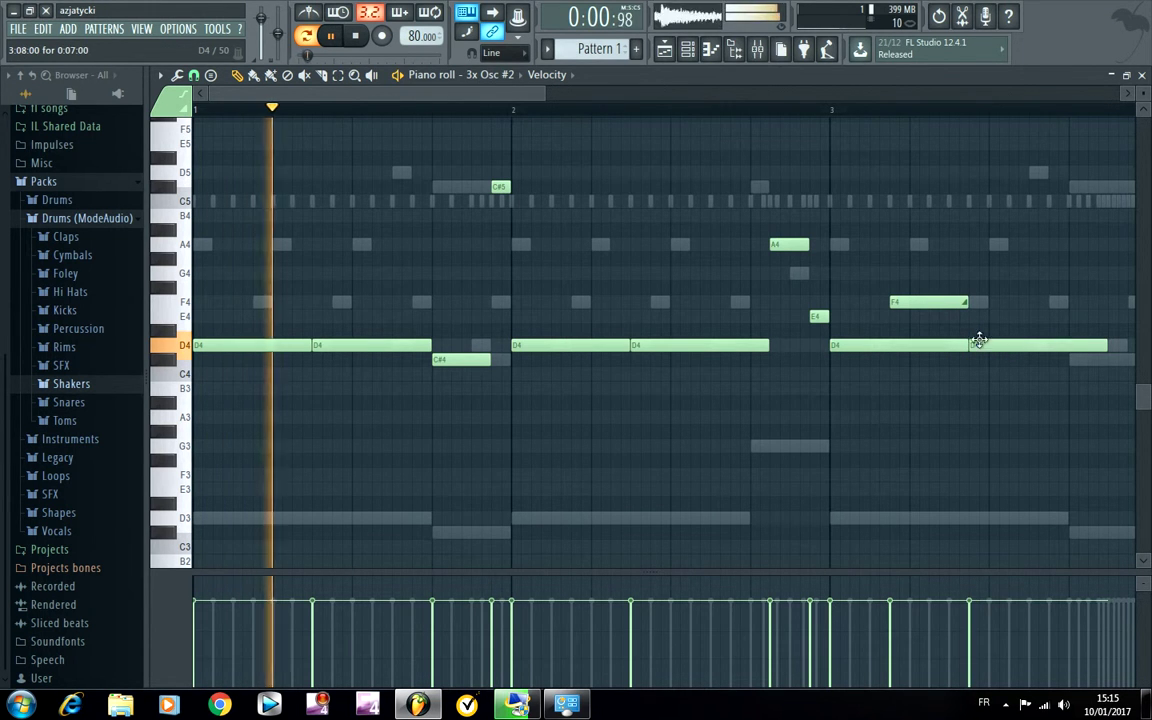
Step: Audition the pattern and extend bar 2's A4 note back to start on step 13
{"action": "left_click_drag", "start_coordinate": [544, 96], "coordinate": [643, 107]}
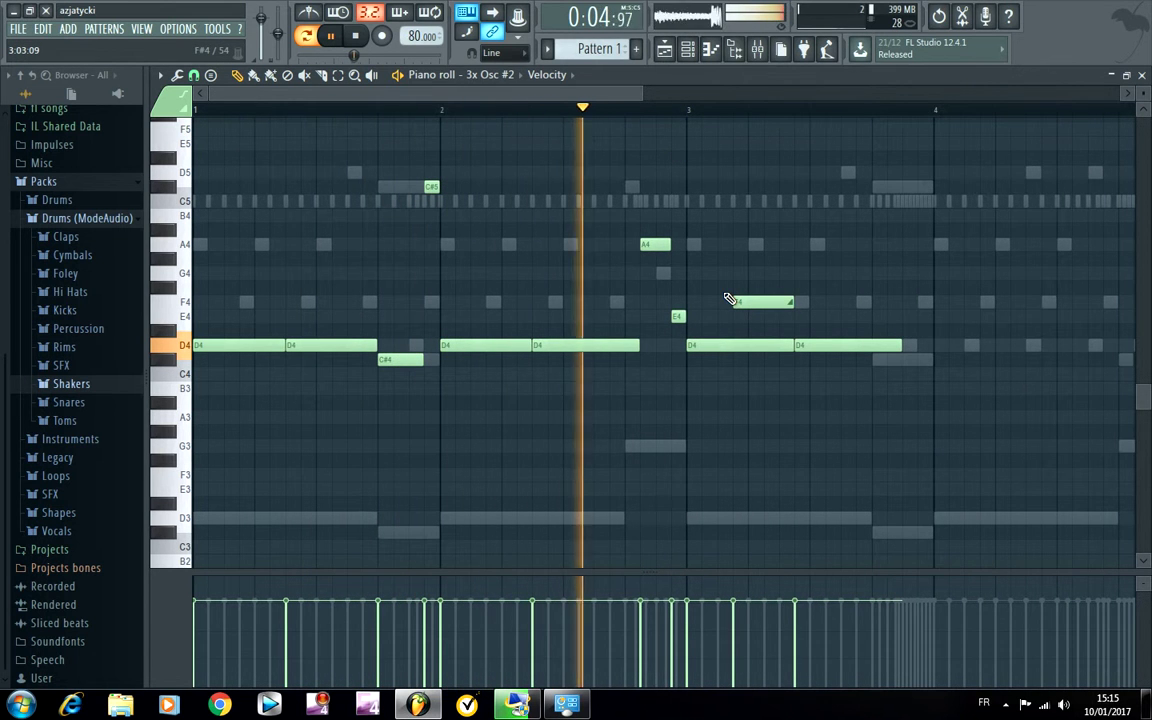
{"action": "key", "text": "space"}
{"action": "left_click_drag", "start_coordinate": [641, 242], "coordinate": [667, 258]}
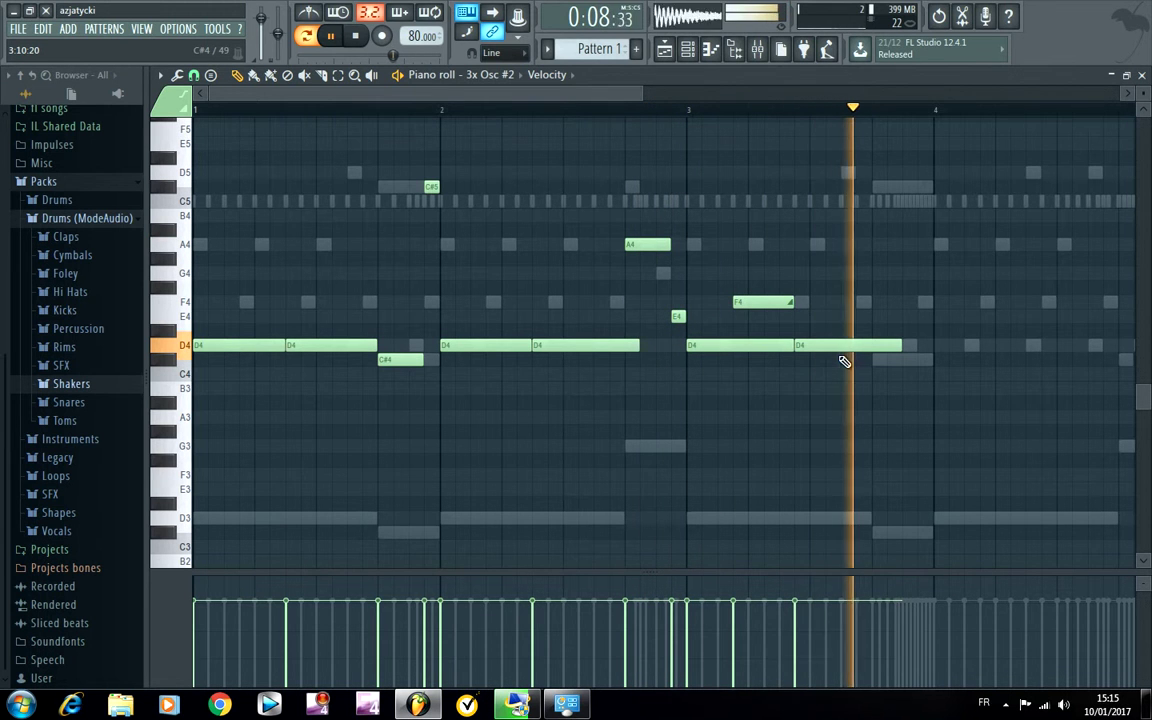
Step: Shorten bar 3's D4 notes to six steps each, and add a four-step C#4 on step 13 and a short F4 on step 16
{"action": "left_click_drag", "start_coordinate": [790, 350], "coordinate": [777, 303]}
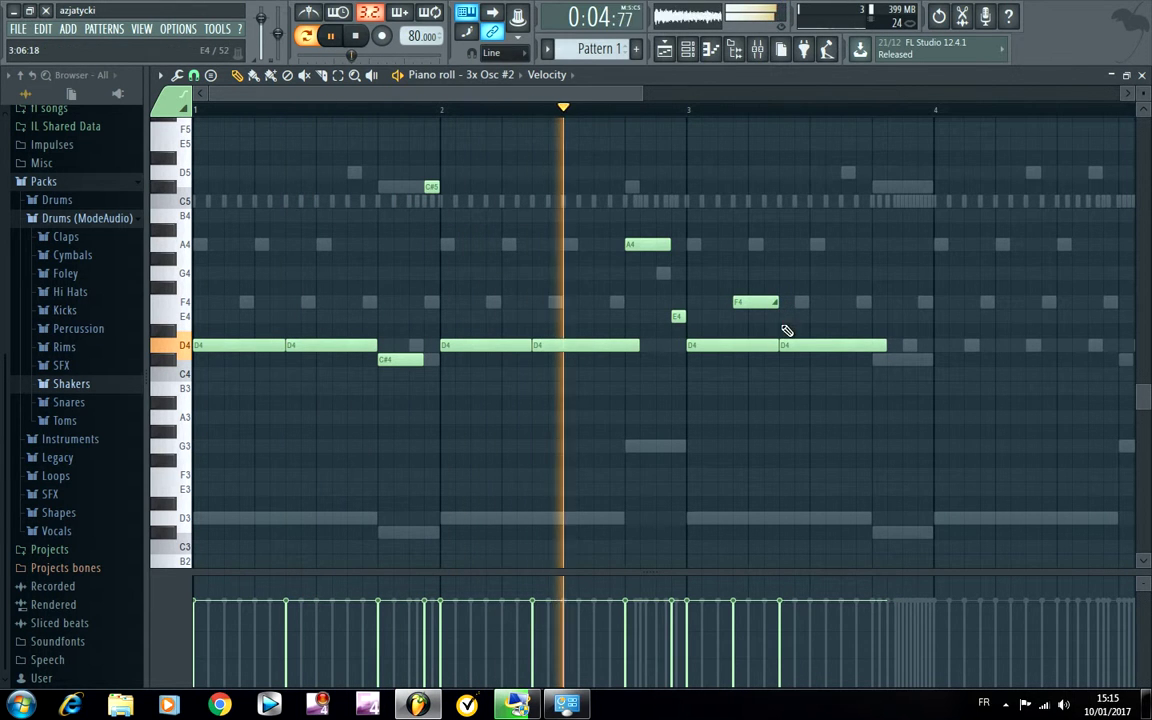
{"action": "left_click", "coordinate": [883, 358]}
{"action": "left_click_drag", "start_coordinate": [884, 349], "coordinate": [871, 349]}
{"action": "left_click_drag", "start_coordinate": [971, 368], "coordinate": [931, 375]}
{"action": "key", "text": "space"}
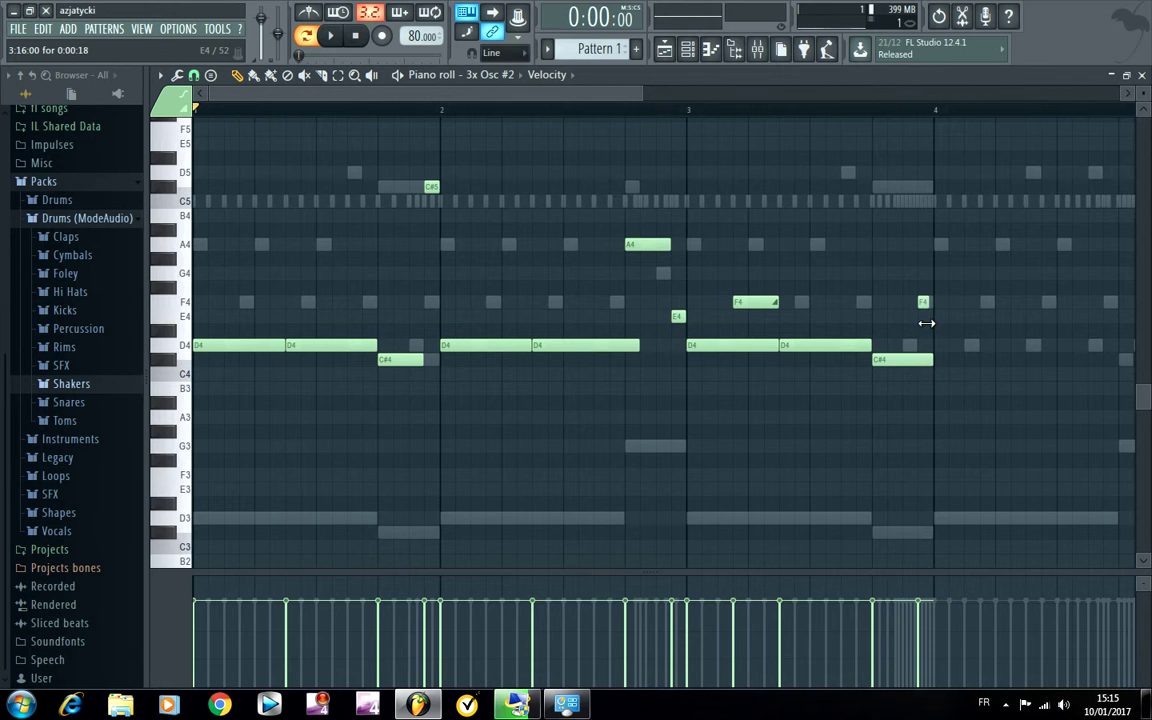
Step: Fill bar 4 with D4, two C#4, F4 and E4 notes, and transpose the whole bass line down three octaves
{"action": "left_click_drag", "start_coordinate": [500, 93], "coordinate": [652, 110]}
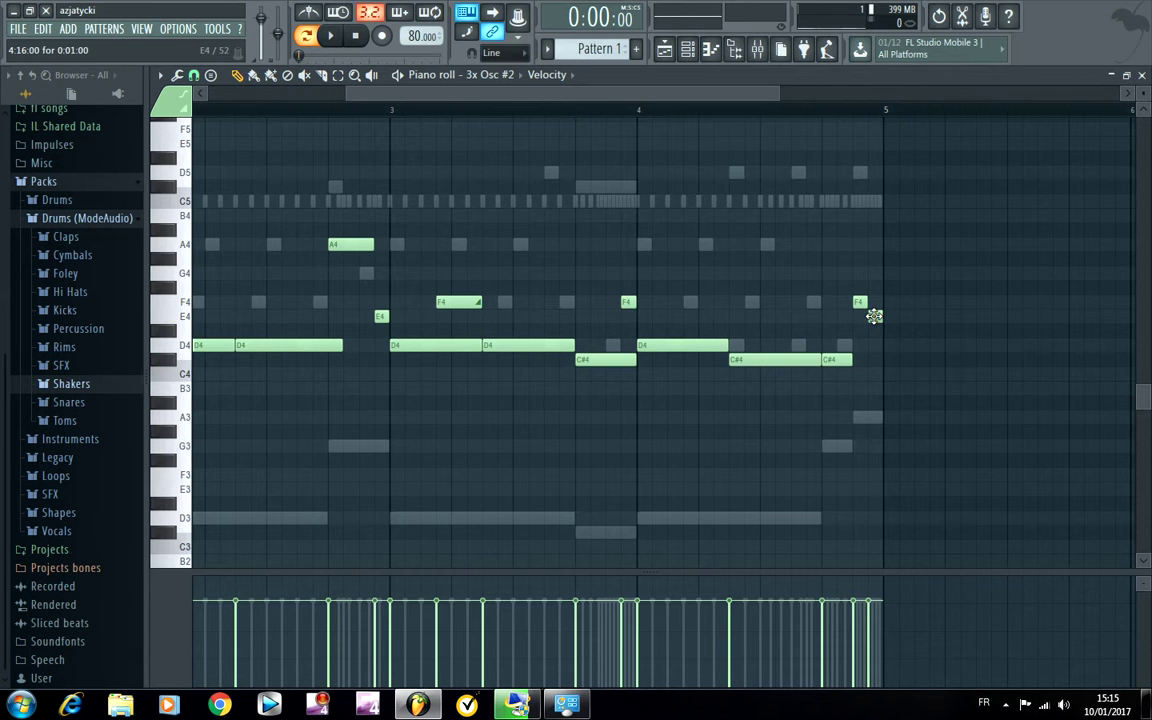
{"action": "key", "text": "ctrl+Down"}
{"action": "key", "text": "ctrl+Down"}
{"action": "key", "text": "space"}
{"action": "scroll", "coordinate": [885, 323], "scroll_direction": "down", "scroll_amount": 6}
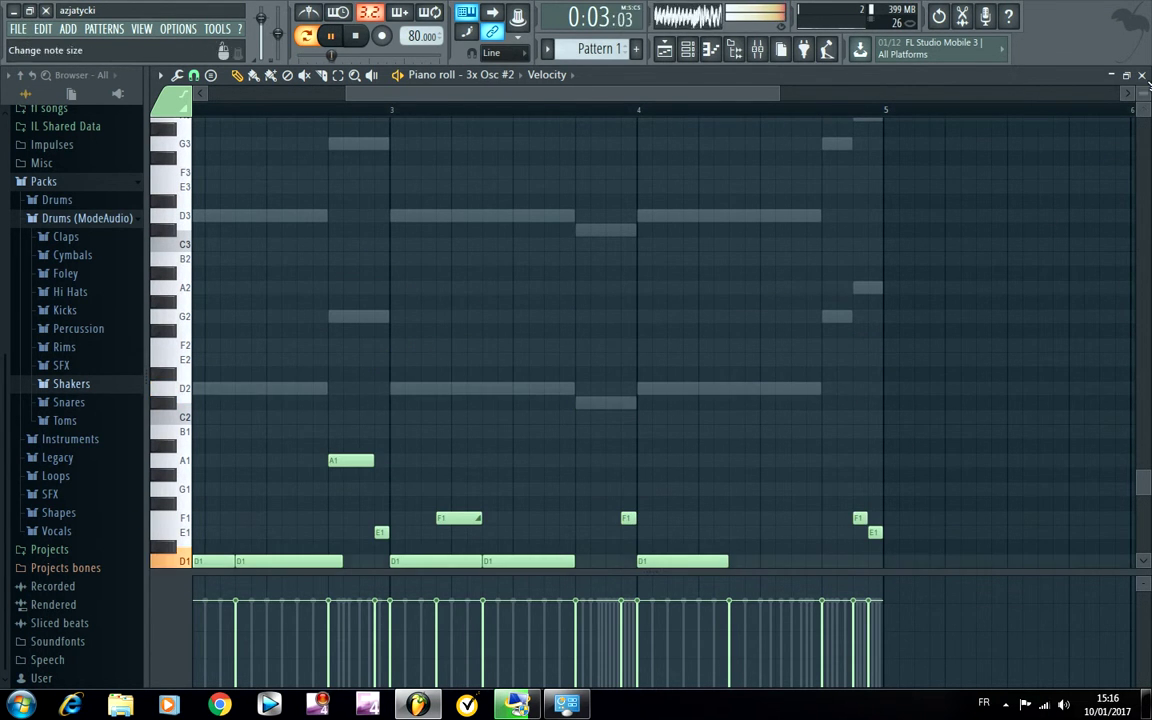
Step: Examine the oscillator, sample, envelope and miscellaneous settings of 3x Osc #2 while the pattern plays
{"action": "left_click", "coordinate": [1141, 76]}
{"action": "left_click", "coordinate": [275, 475]}
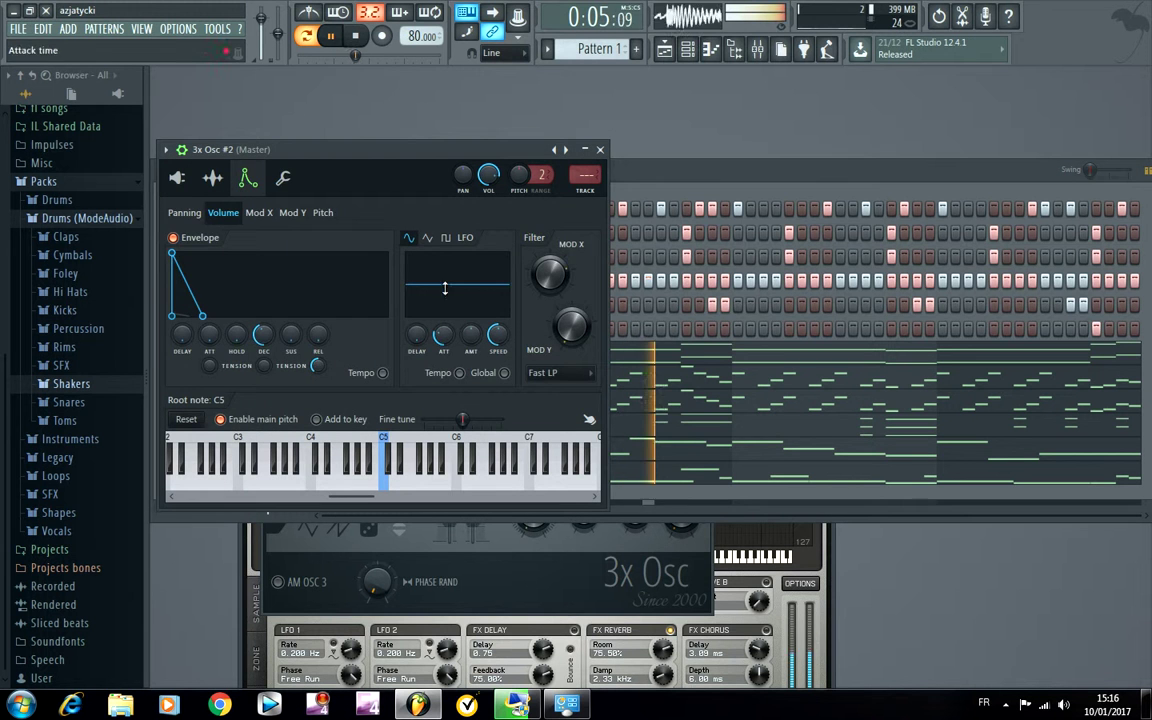
{"action": "left_click", "coordinate": [280, 180]}
{"action": "left_click", "coordinate": [248, 181]}
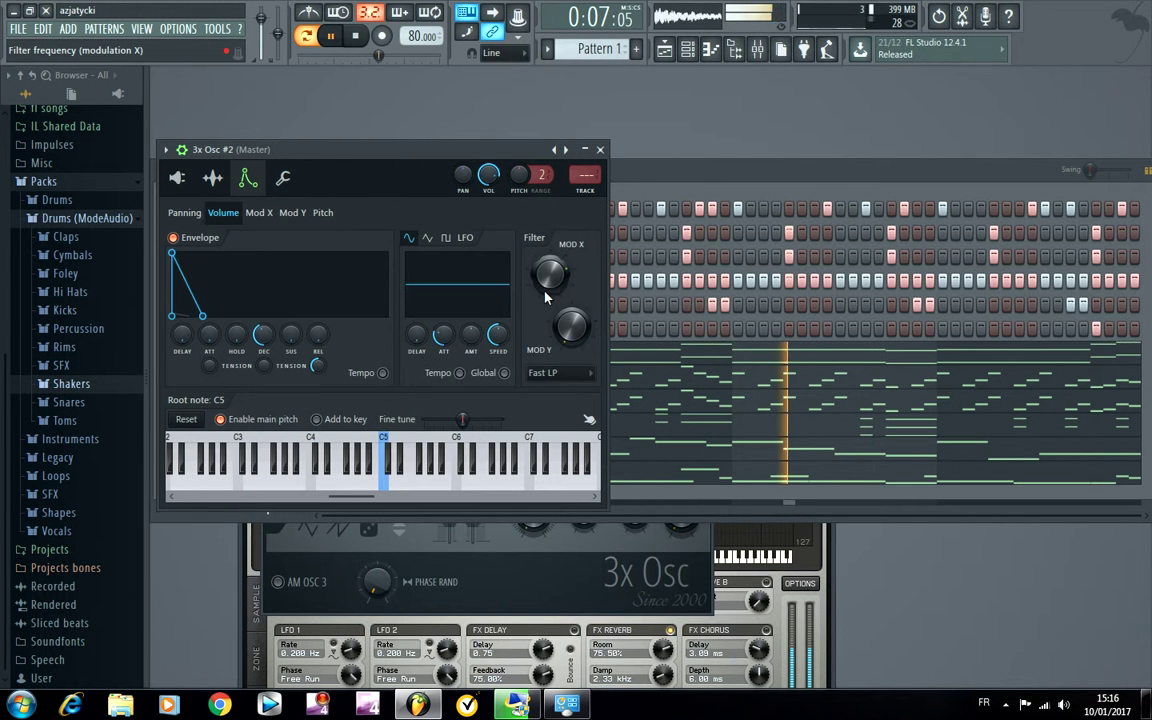
{"action": "left_click", "coordinate": [212, 178]}
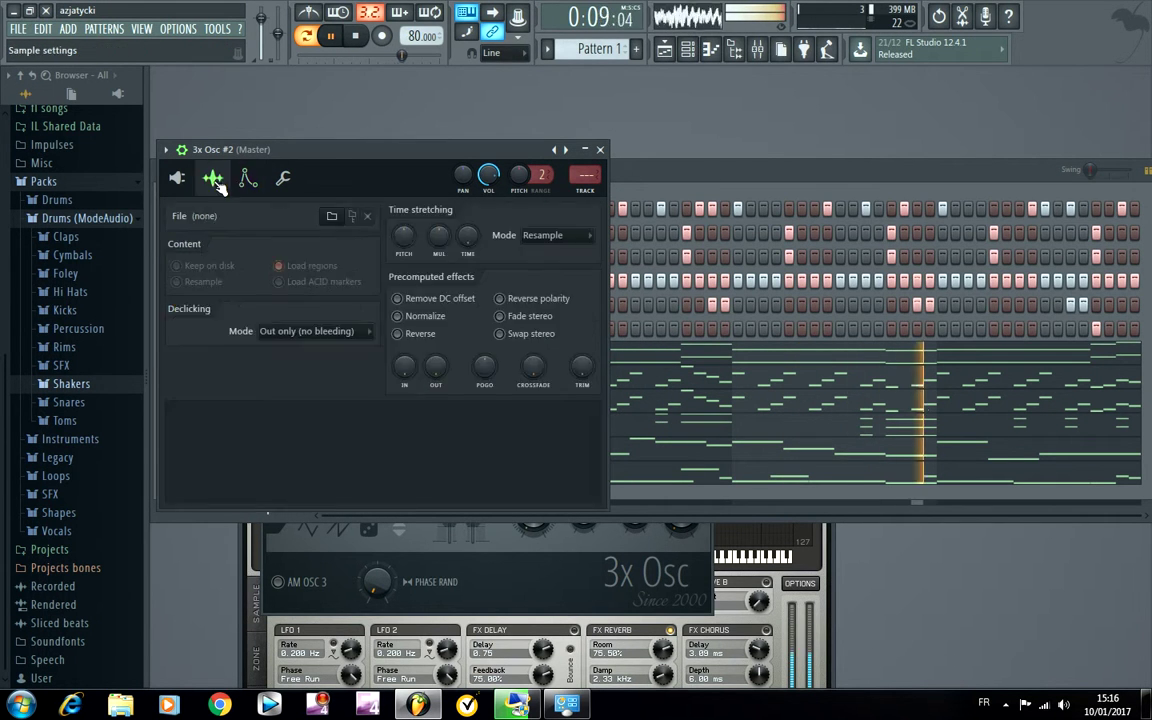
{"action": "left_click", "coordinate": [178, 179]}
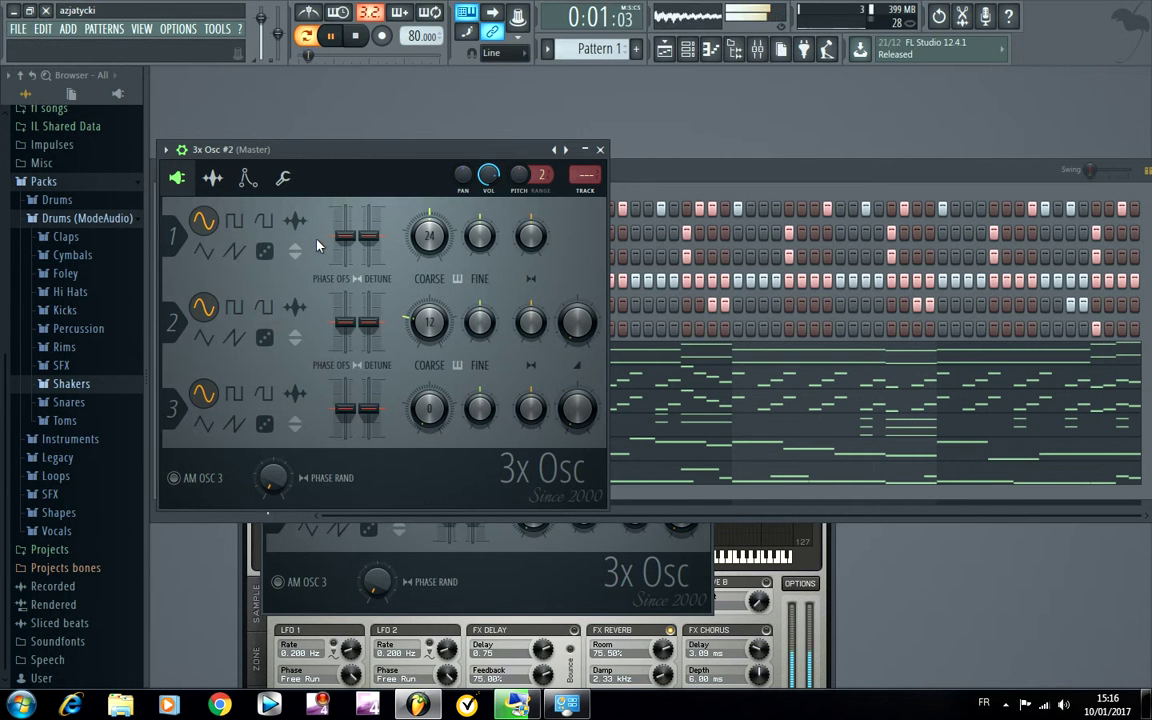
{"action": "left_click", "coordinate": [246, 180]}
{"action": "left_click", "coordinate": [217, 186]}
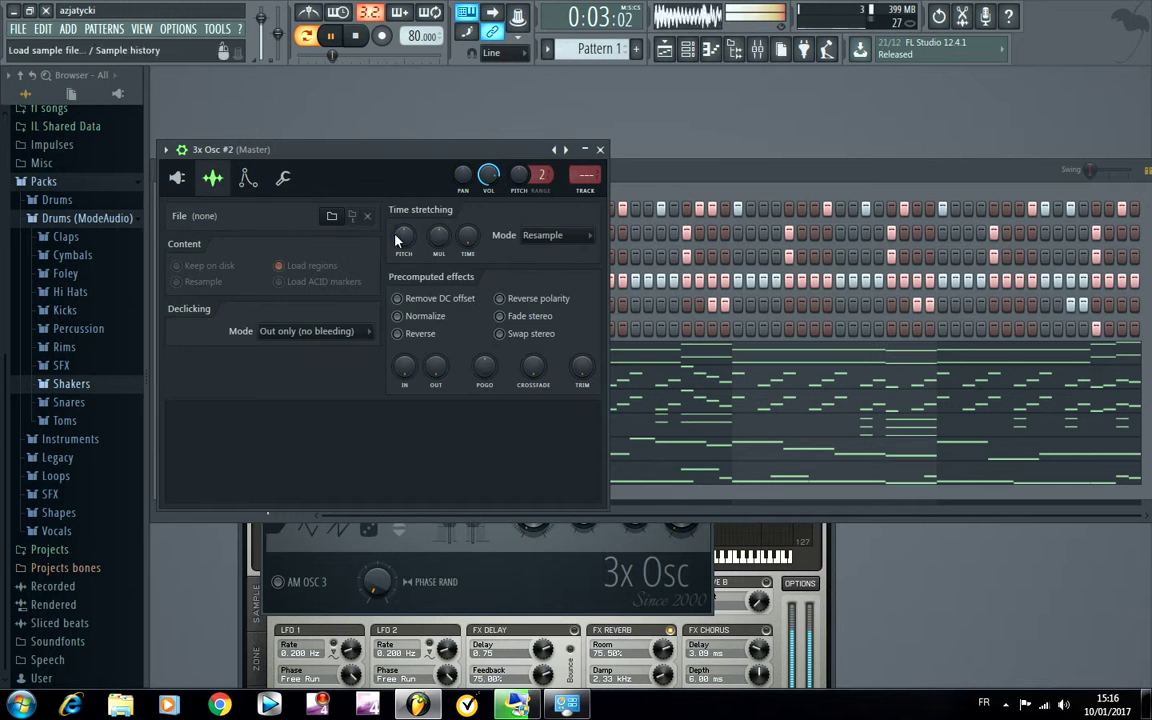
{"action": "left_click", "coordinate": [180, 180]}
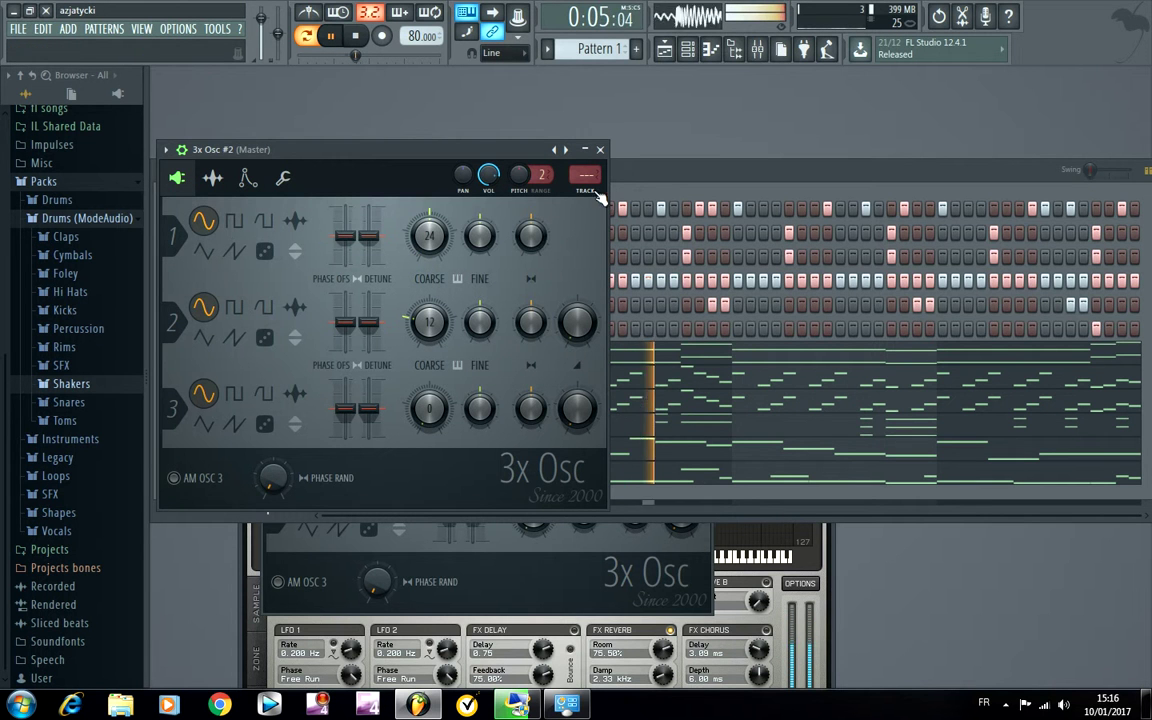
Step: Slightly lengthen the decay of 3x Osc #2's volume envelope
{"action": "left_click", "coordinate": [247, 180]}
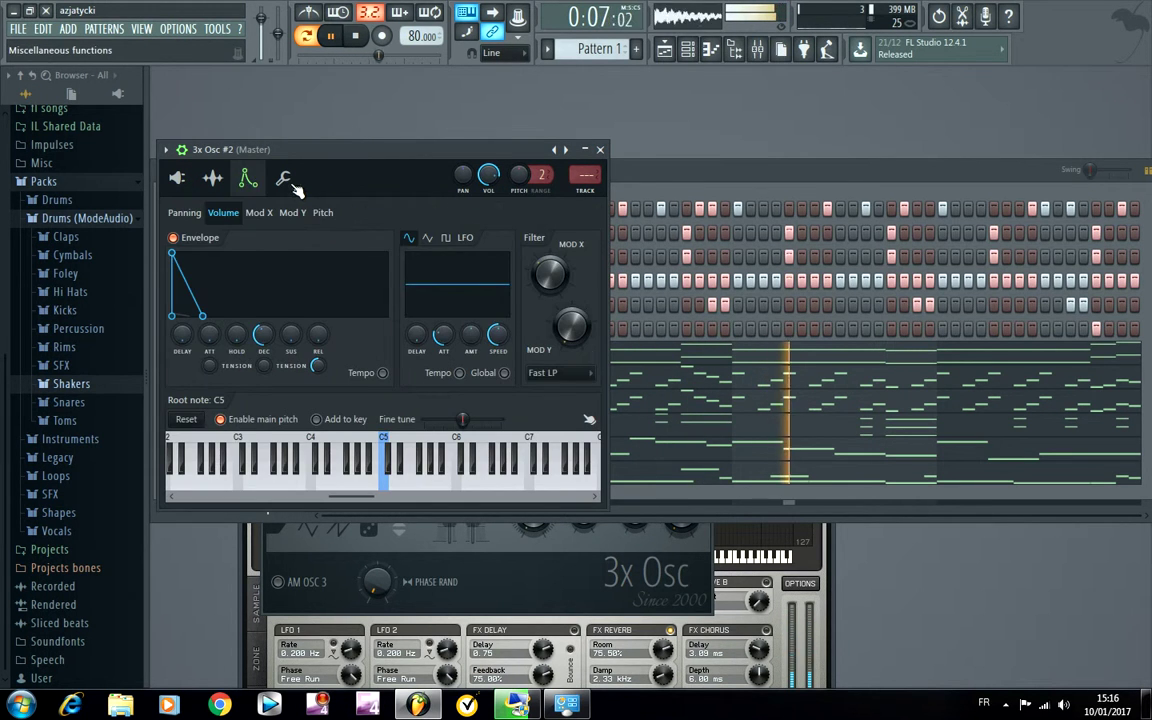
{"action": "left_click", "coordinate": [284, 181]}
{"action": "left_click", "coordinate": [246, 180]}
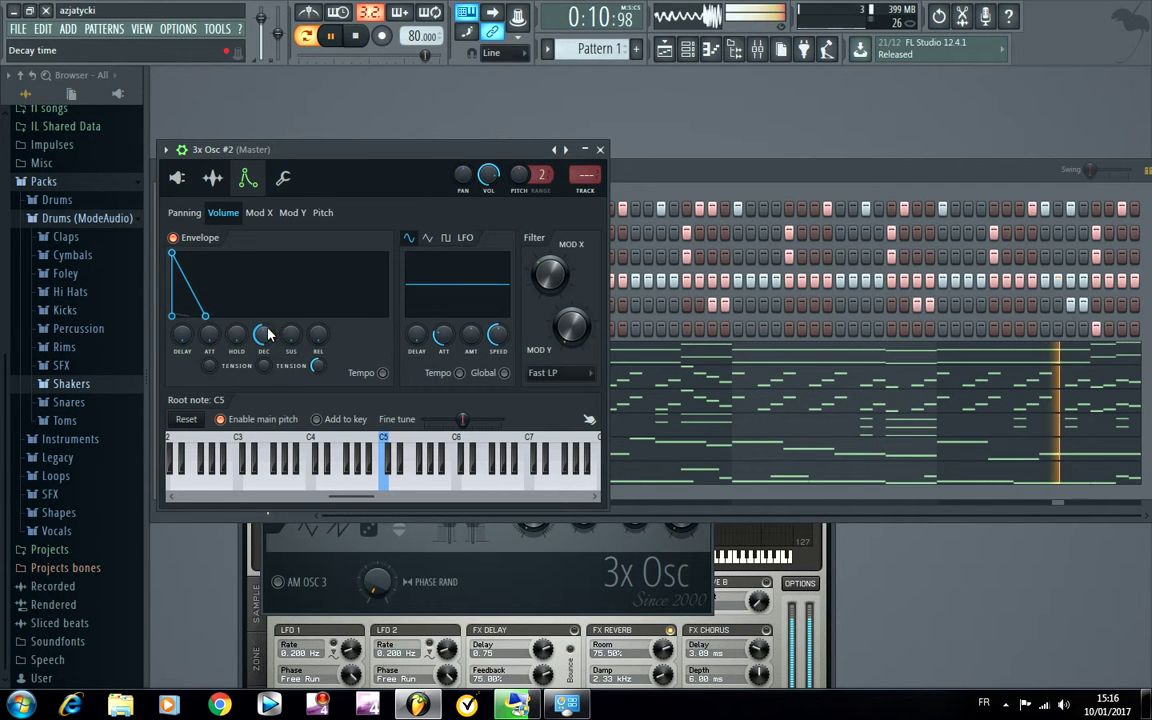
Step: Enable Porta and Mono for 3x Osc #2 and set its channel volume to 82%
{"action": "left_click", "coordinate": [284, 181]}
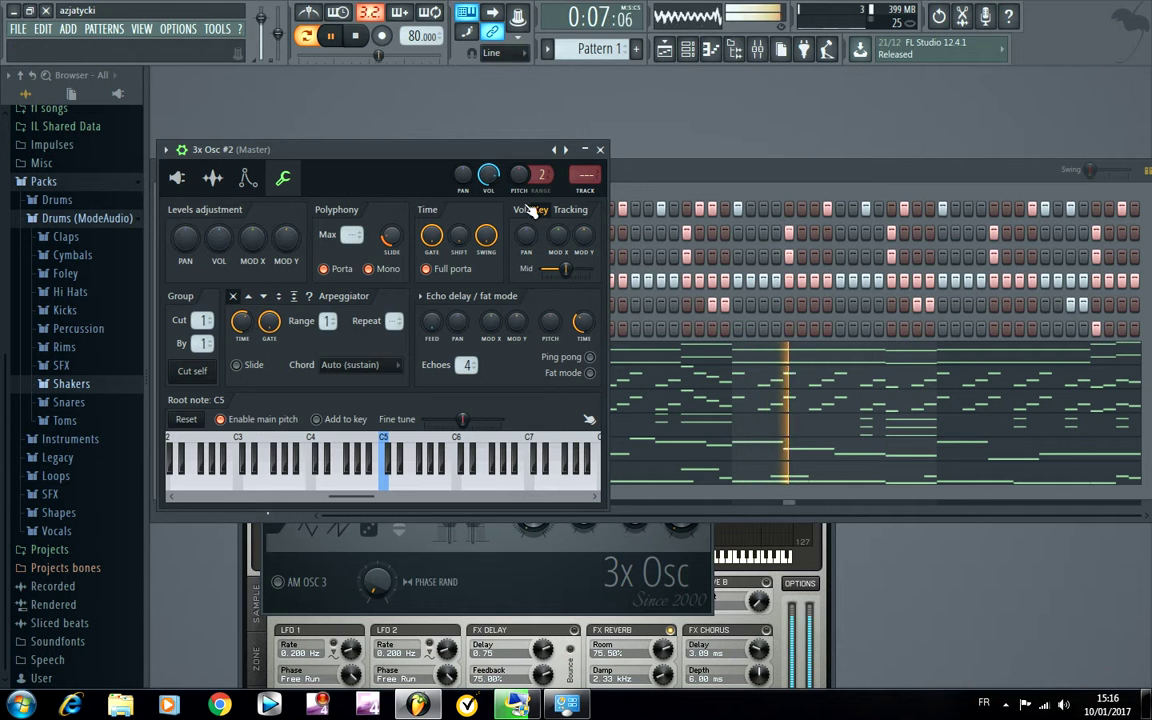
{"action": "left_click", "coordinate": [601, 150]}
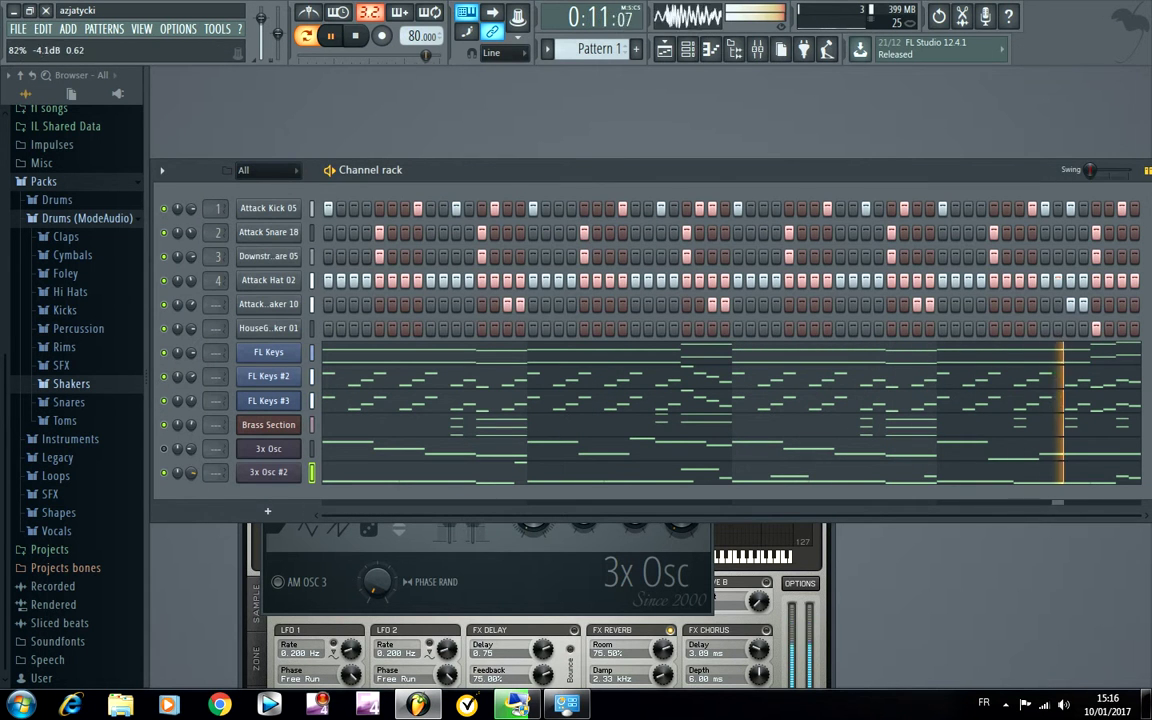
Step: Set oscillator 2 of 3x Osc #2 to a square wave with coarse pitch 24 and a level of 37%
{"action": "left_click", "coordinate": [281, 475]}
{"action": "left_click", "coordinate": [178, 178]}
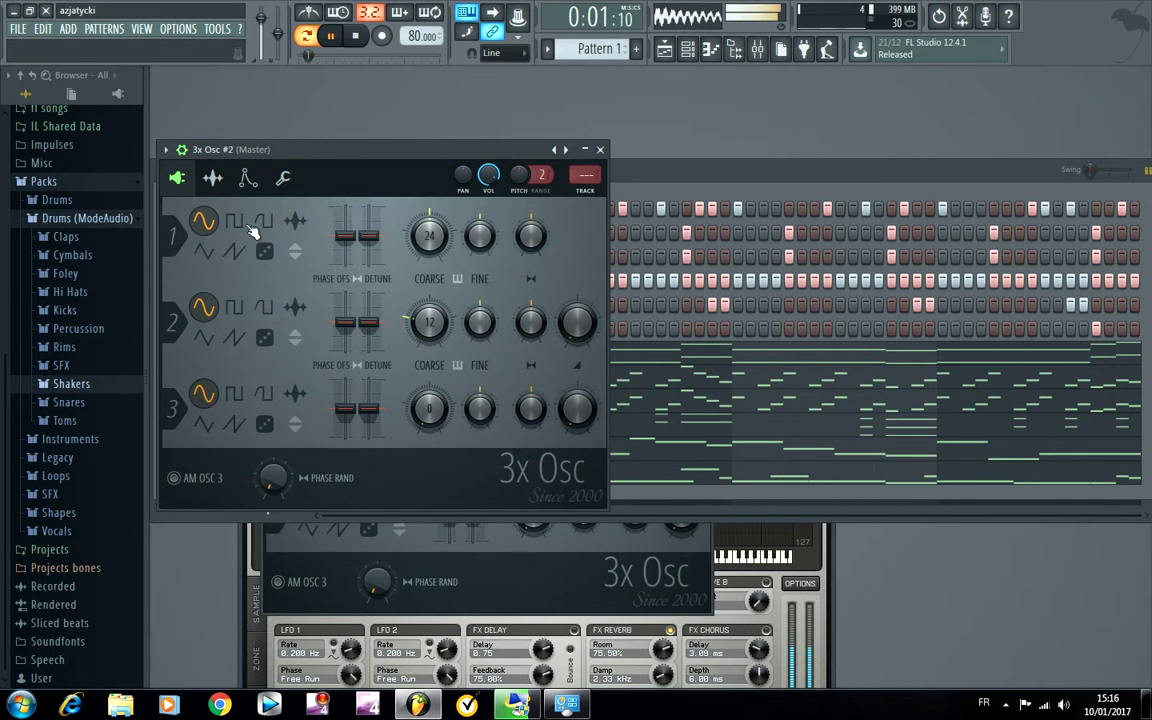
{"action": "right_click", "coordinate": [420, 335]}
{"action": "left_click", "coordinate": [452, 340]}
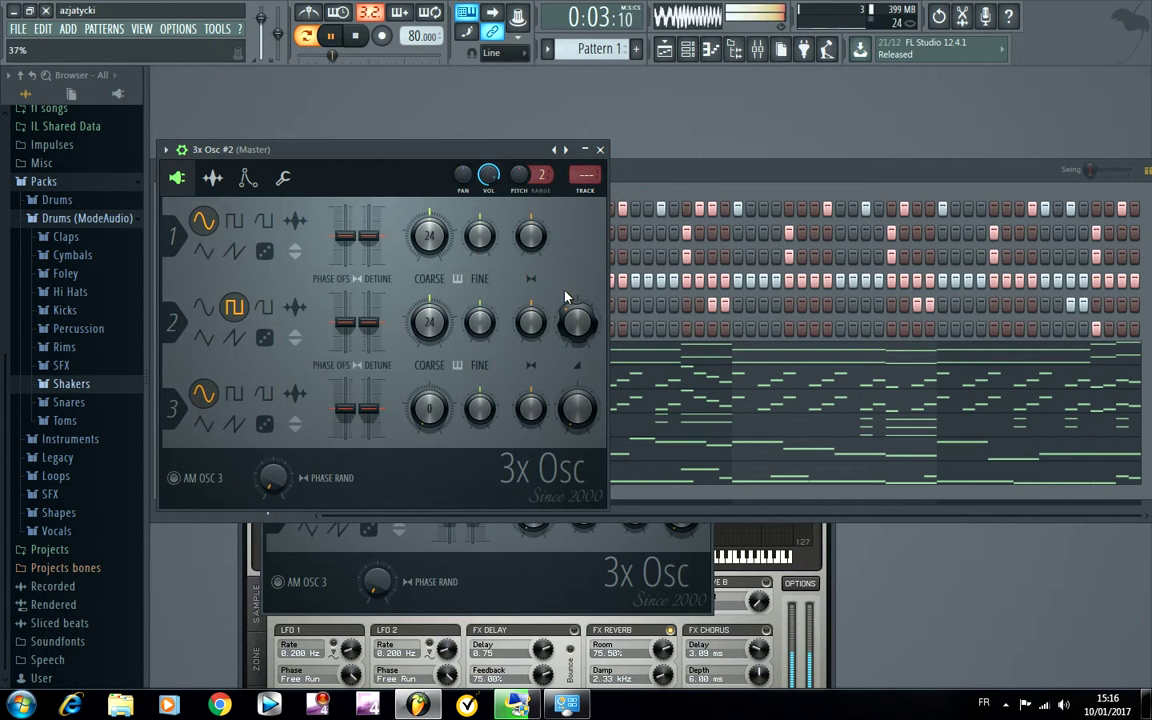
{"action": "left_click", "coordinate": [600, 149]}
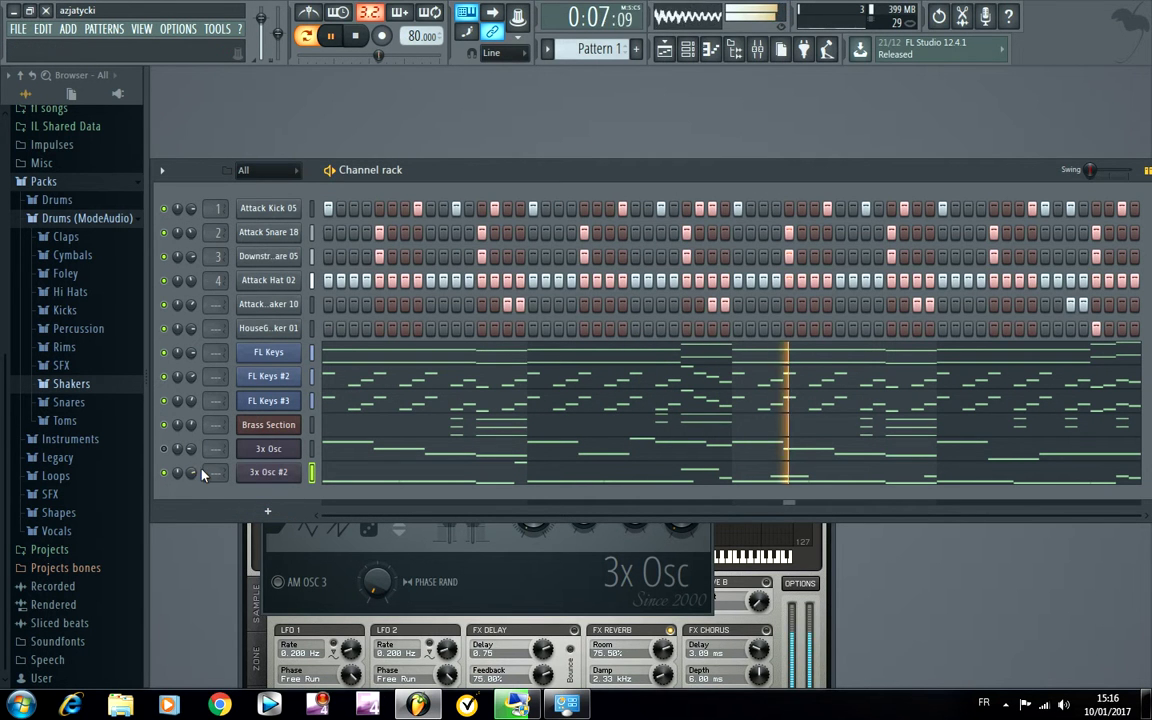
Step: Audition the 3x Osc #2 bass line from bar 2 and raise bar 3's F1 slide note to A1
{"action": "left_click", "coordinate": [572, 483]}
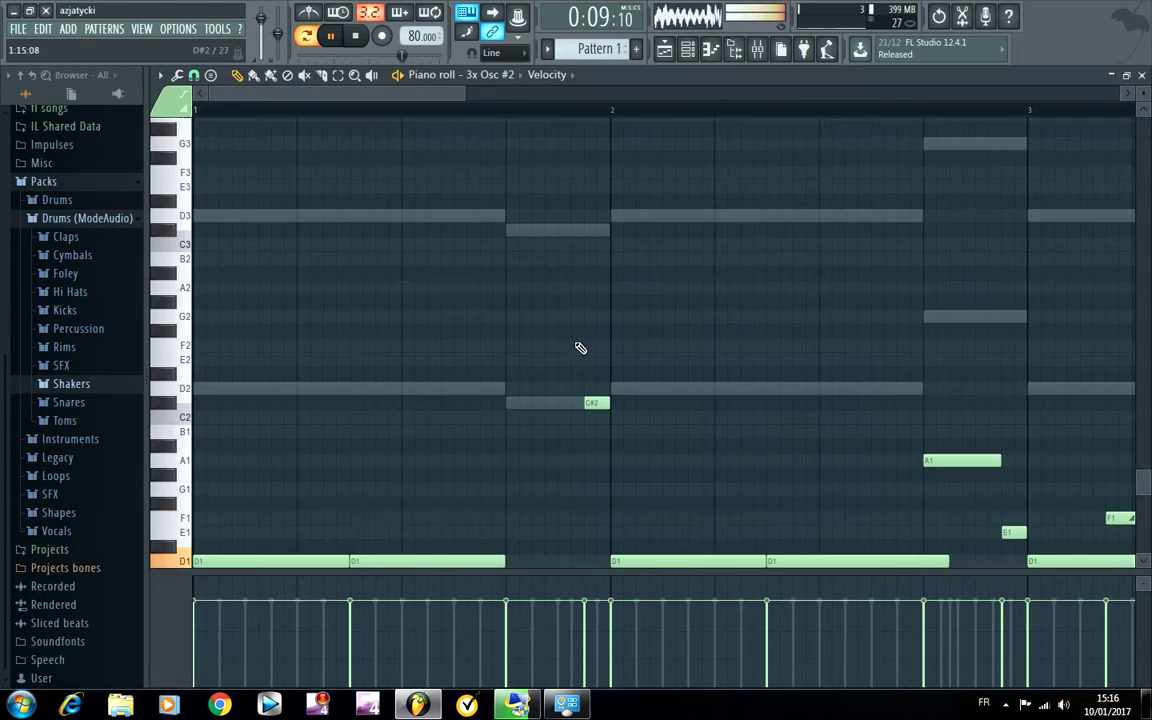
{"action": "left_click", "coordinate": [615, 113]}
{"action": "scroll", "coordinate": [624, 114], "scroll_direction": "down", "scroll_amount": 4}
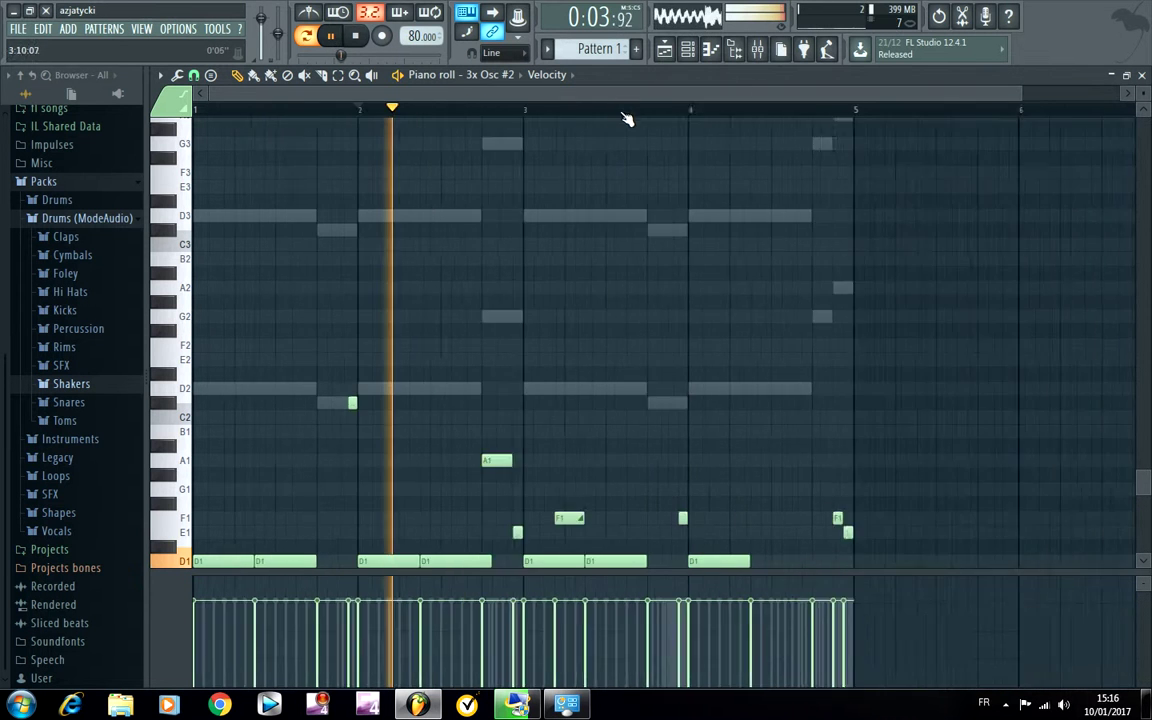
{"action": "scroll", "coordinate": [500, 490], "scroll_direction": "down", "scroll_amount": 3}
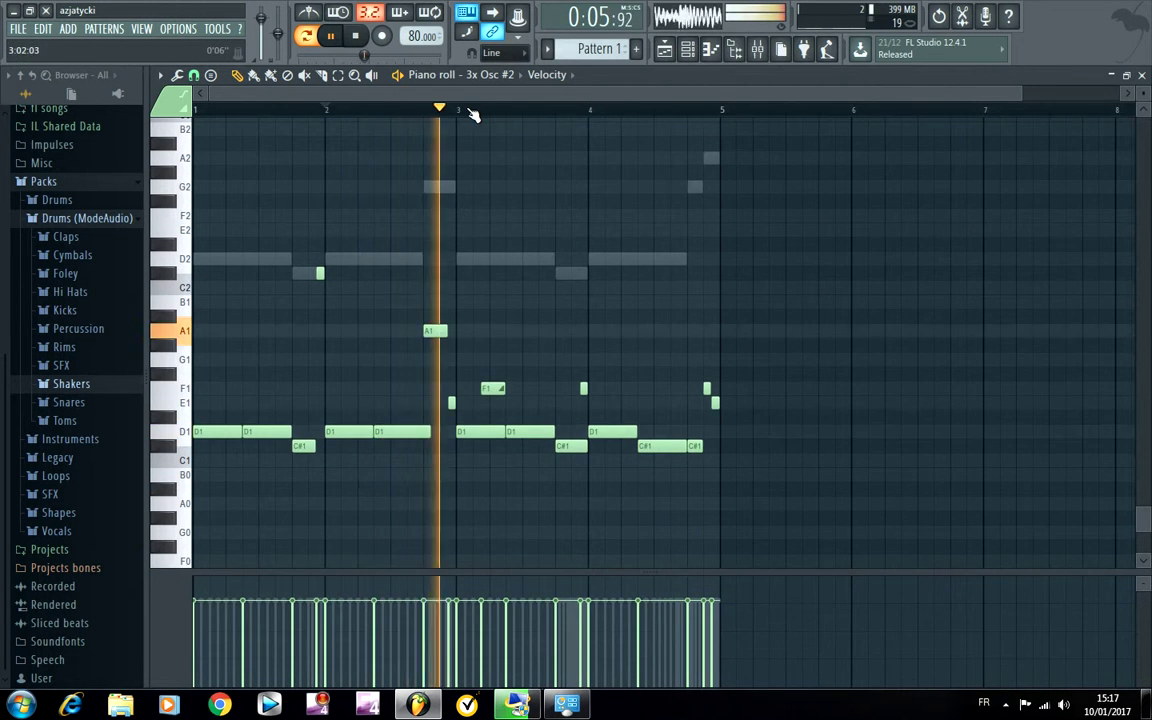
{"action": "scroll", "coordinate": [470, 113], "scroll_direction": "up", "scroll_amount": 4}
{"action": "key", "text": "space"}
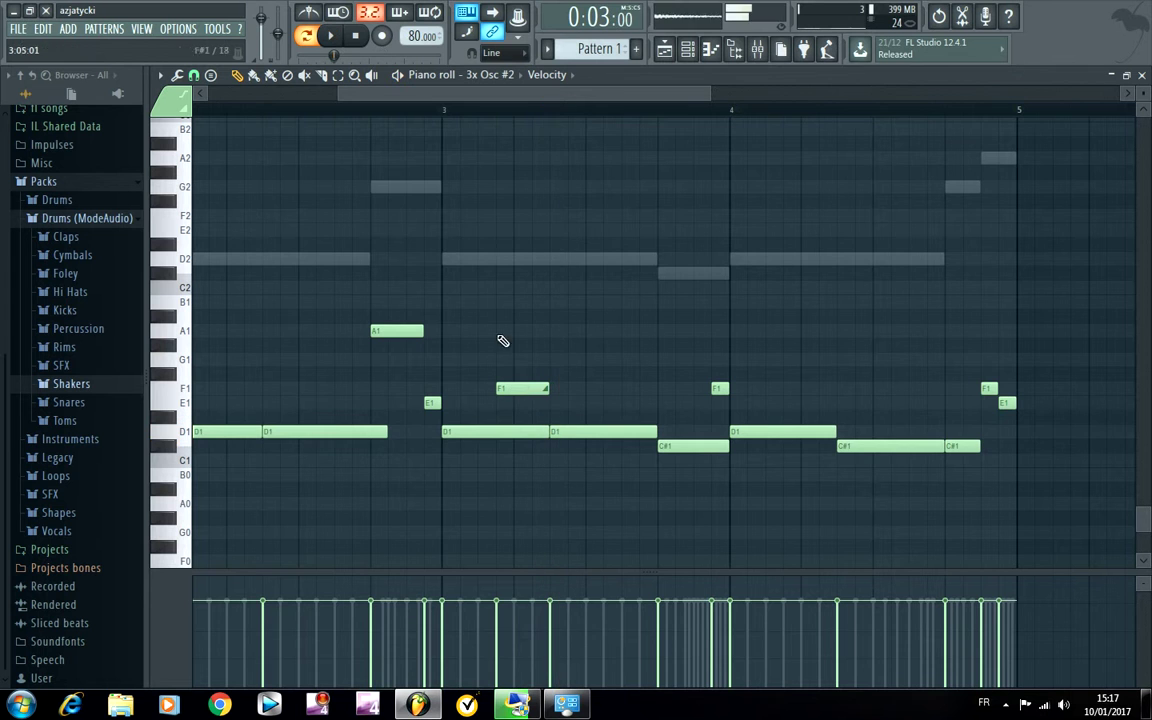
{"action": "key", "text": "space"}
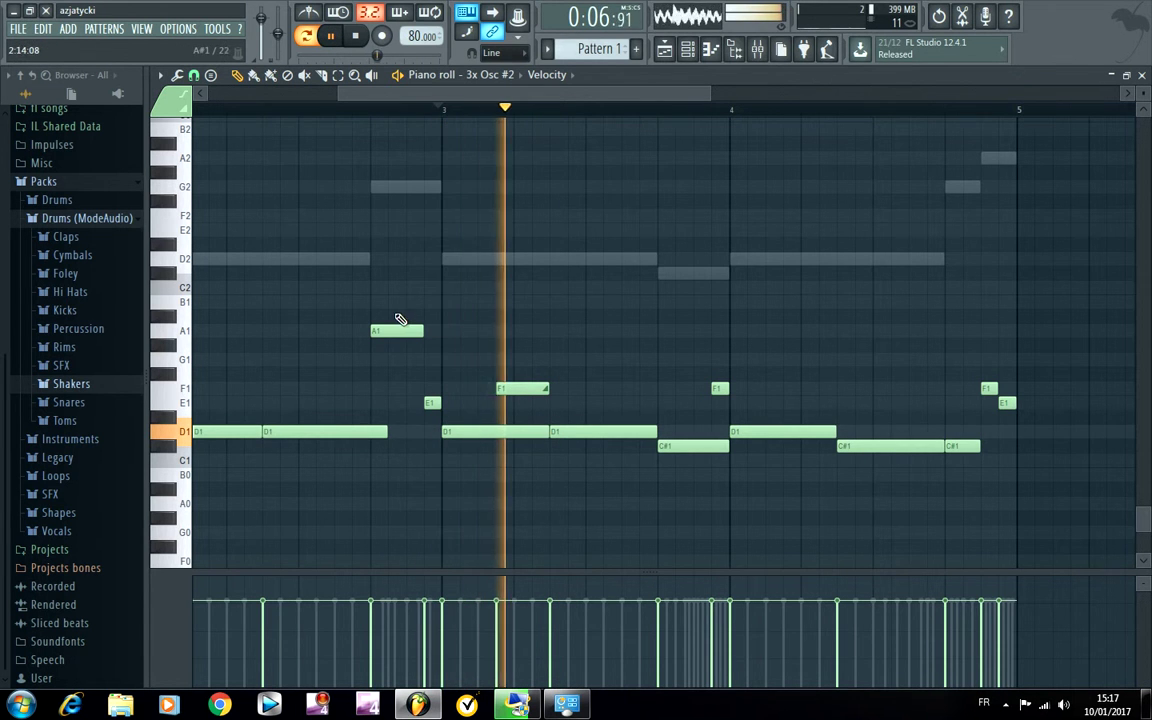
{"action": "key", "text": "space"}
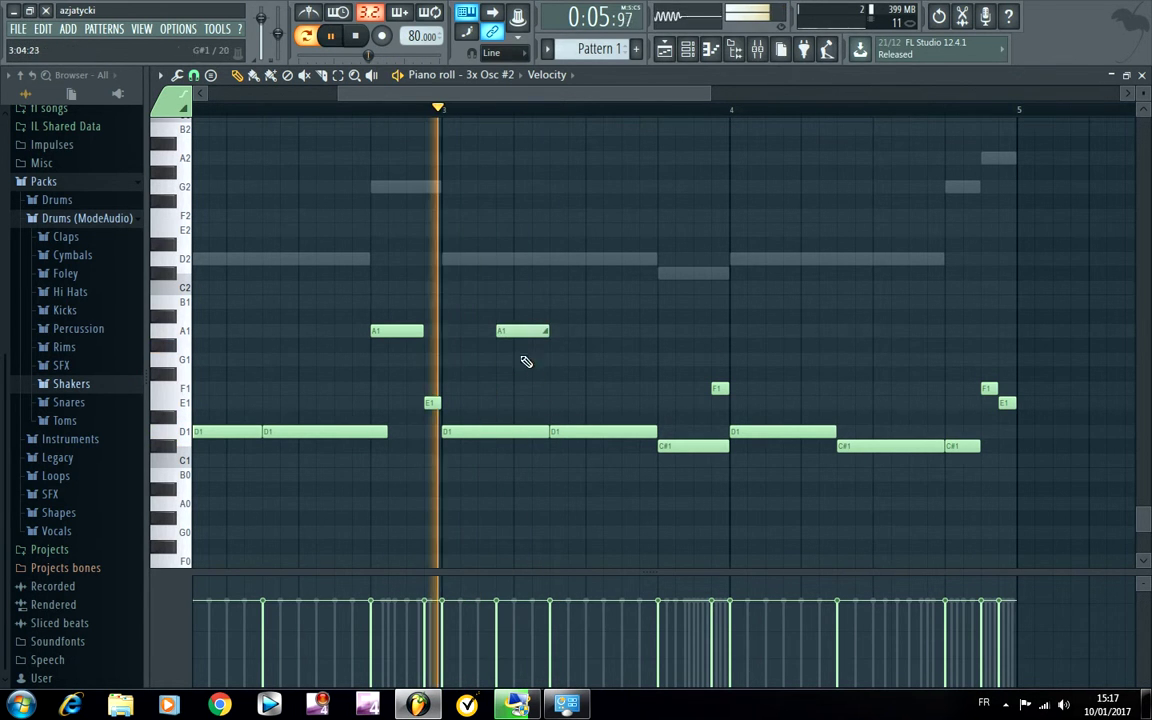
Step: Make bar 3's A1 slide note two steps long starting on step 5, and raise the bar's last note an octave to F2
{"action": "key", "text": "space"}
{"action": "key", "text": "space"}
{"action": "key", "text": "space"}
{"action": "left_click_drag", "start_coordinate": [532, 332], "coordinate": [553, 357]}
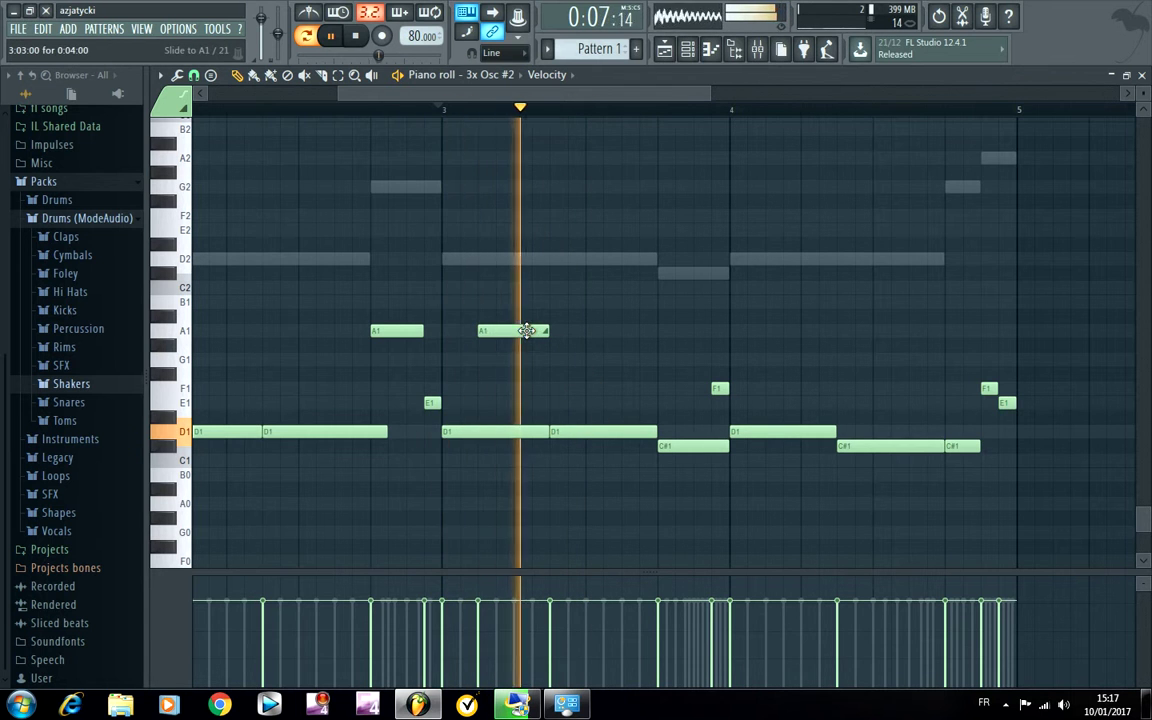
{"action": "key", "text": "space"}
{"action": "left_click_drag", "start_coordinate": [527, 331], "coordinate": [565, 341]}
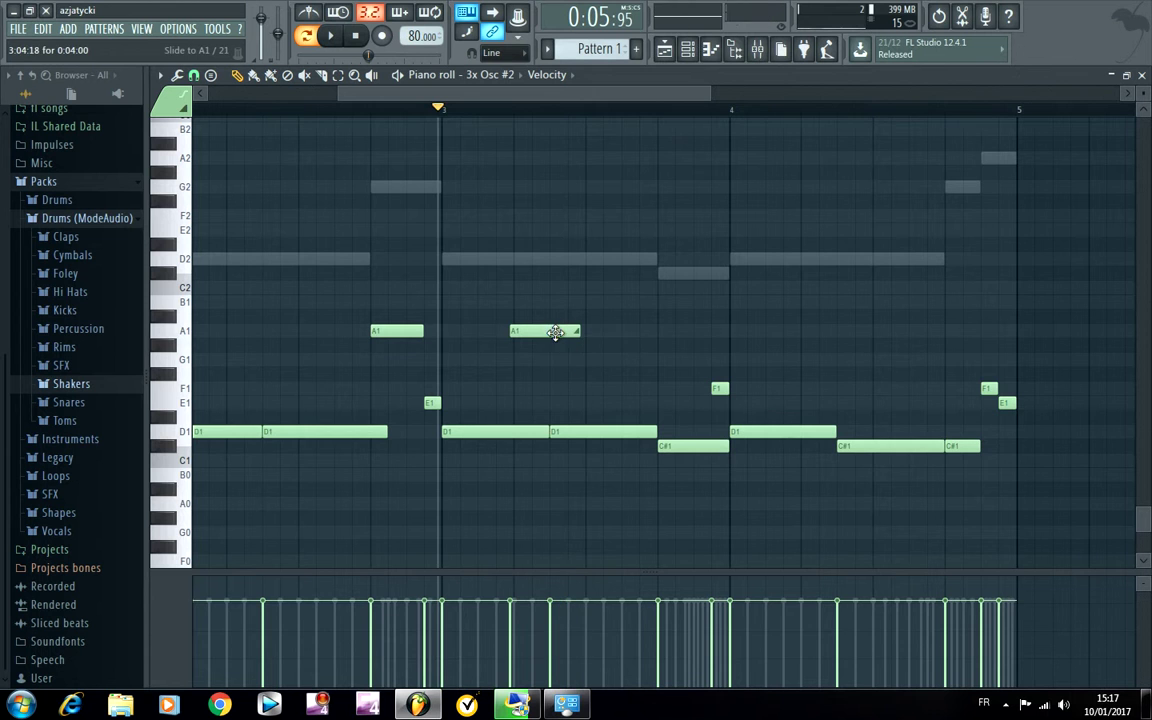
{"action": "key", "text": "space"}
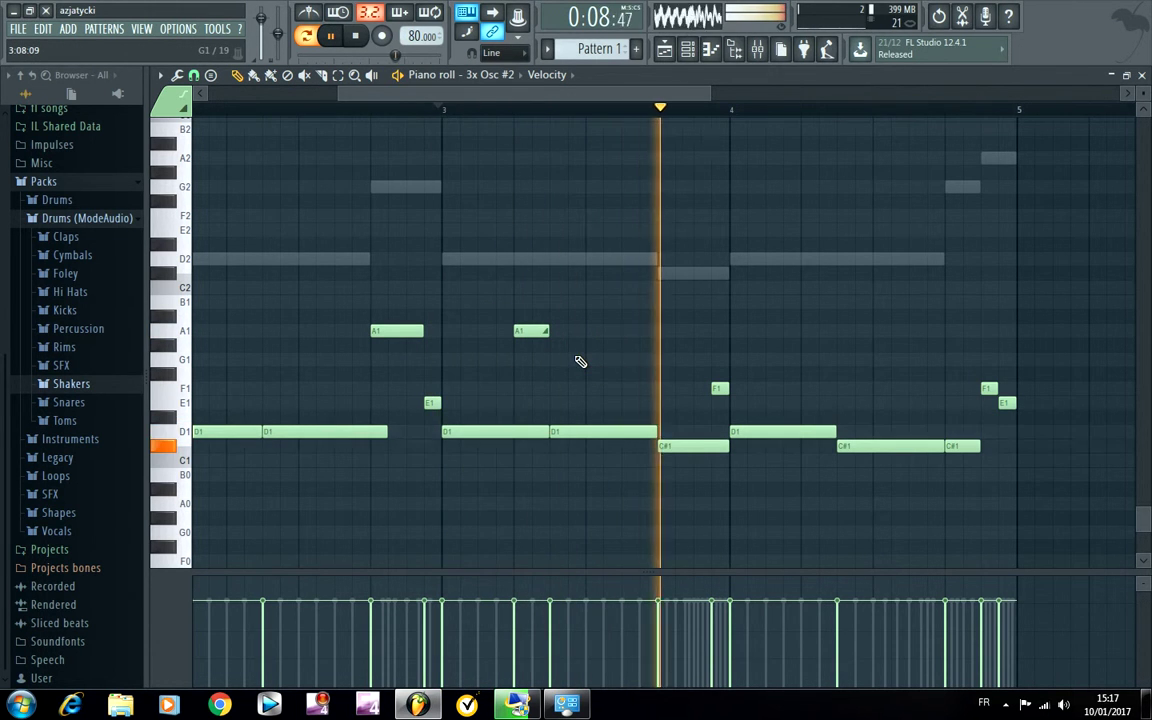
{"action": "key", "text": "space"}
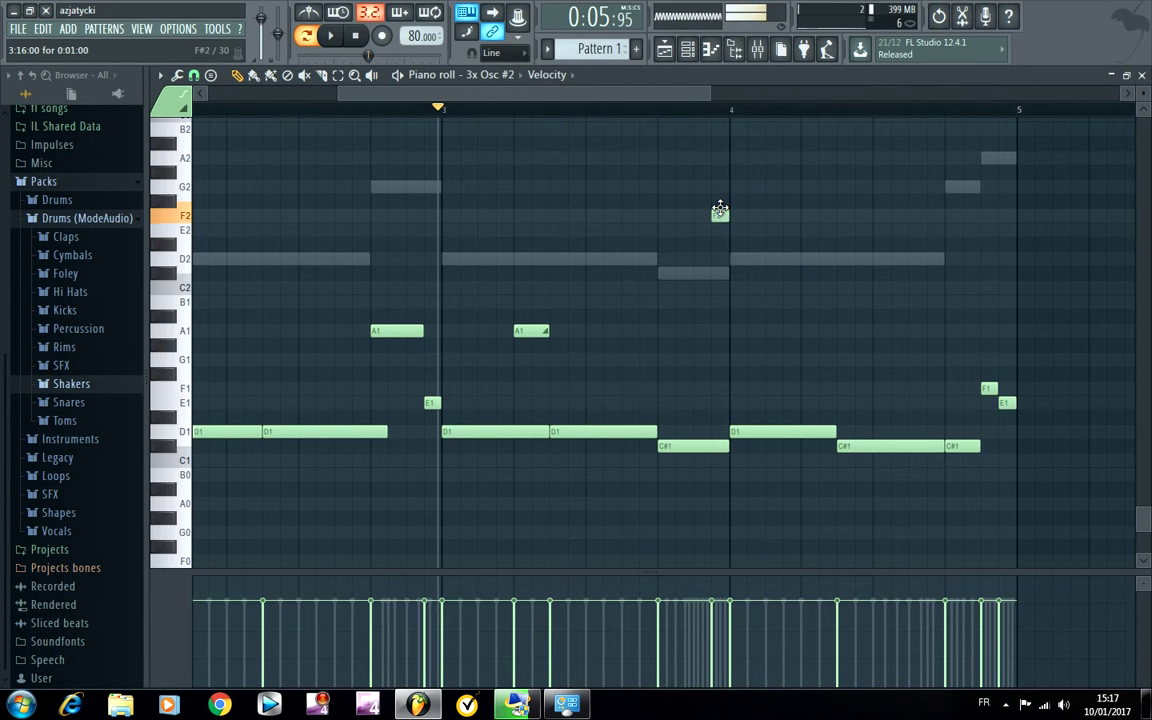
Step: Play the pattern and shorten bar 3's C#1 bass note to three steps
{"action": "key", "text": "space"}
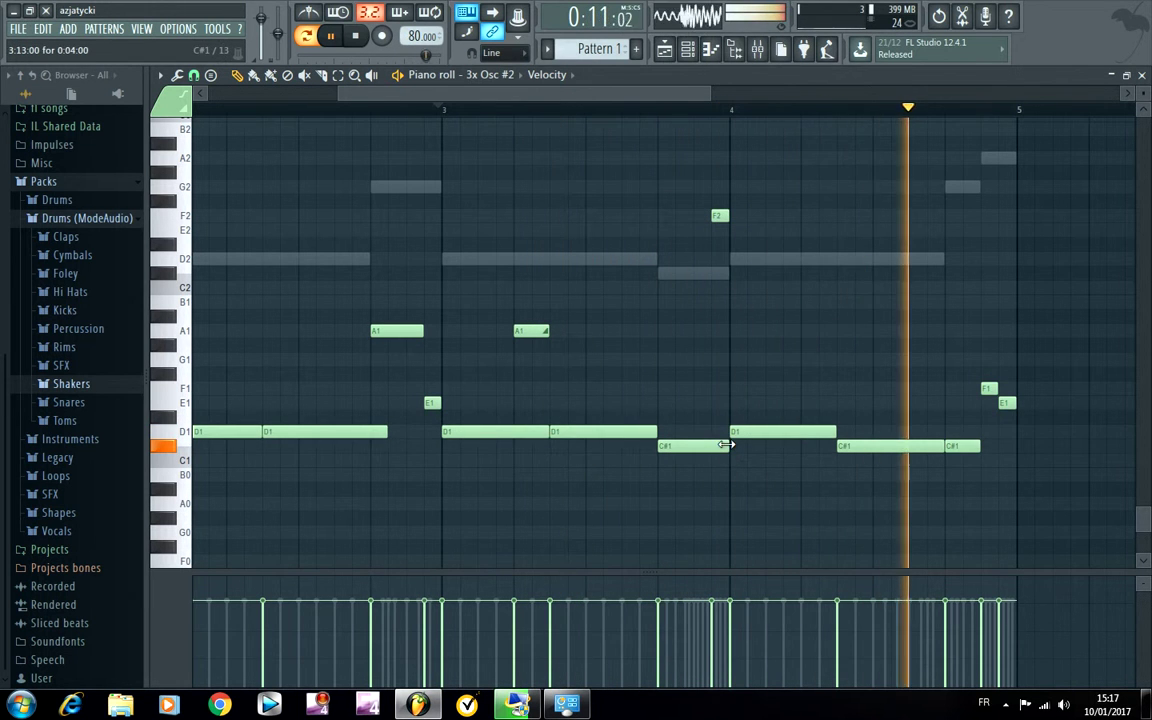
{"action": "left_click_drag", "start_coordinate": [726, 444], "coordinate": [708, 453]}
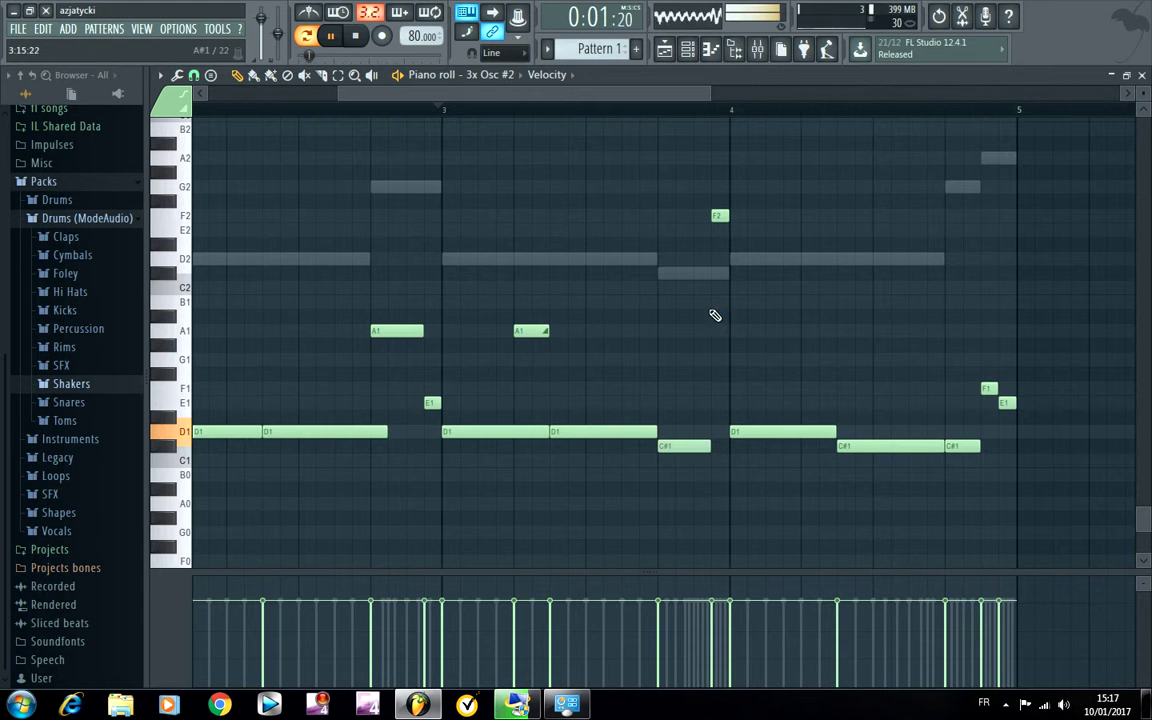
{"action": "scroll", "coordinate": [527, 118], "scroll_direction": "down", "scroll_amount": 3}
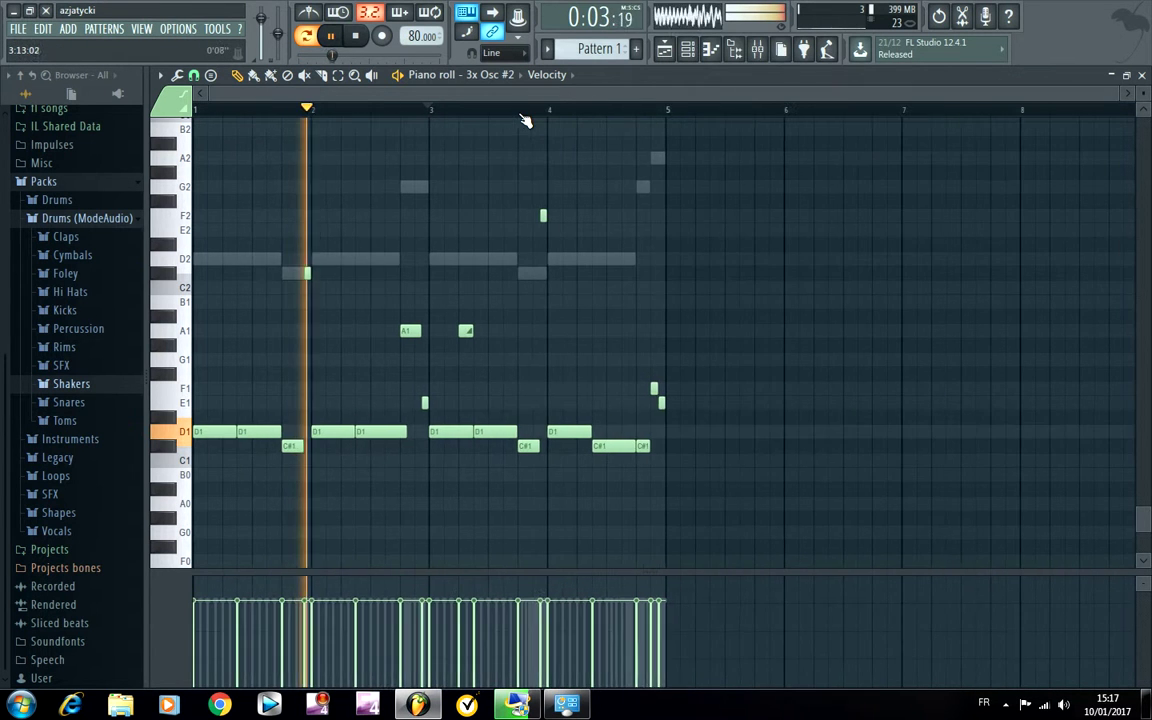
{"action": "scroll", "coordinate": [523, 124], "scroll_direction": "up", "scroll_amount": 2}
{"action": "scroll", "coordinate": [524, 136], "scroll_direction": "up", "scroll_amount": 1}
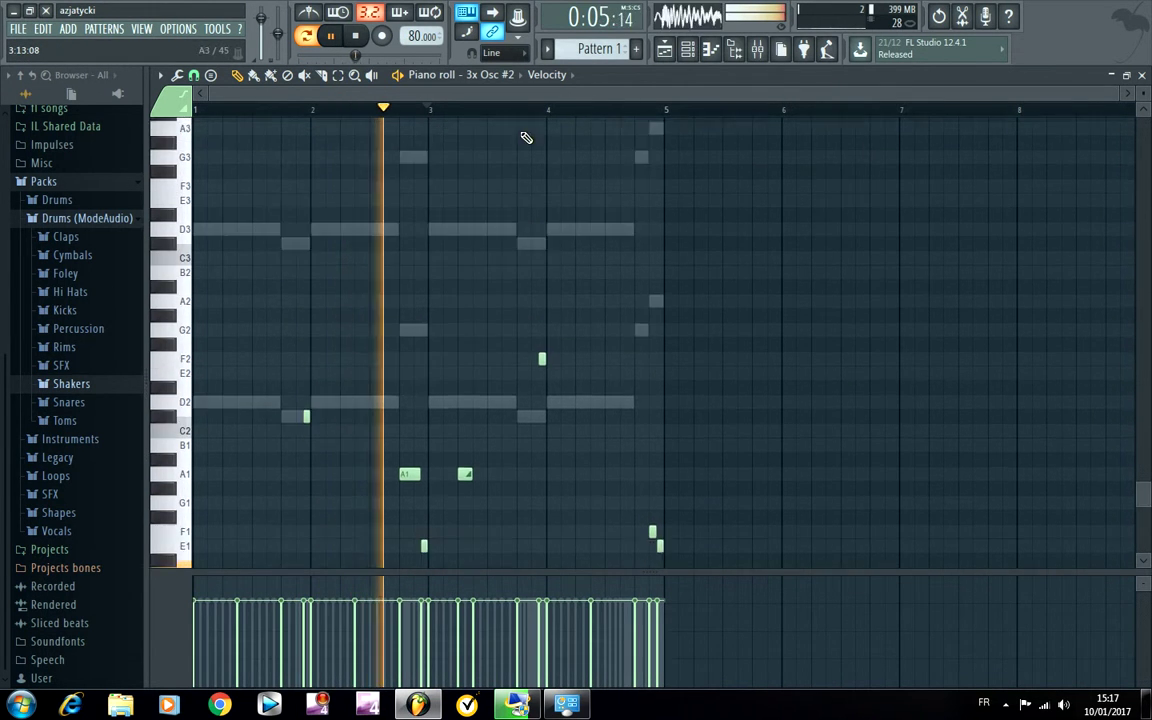
{"action": "scroll", "coordinate": [607, 188], "scroll_direction": "down", "scroll_amount": 5}
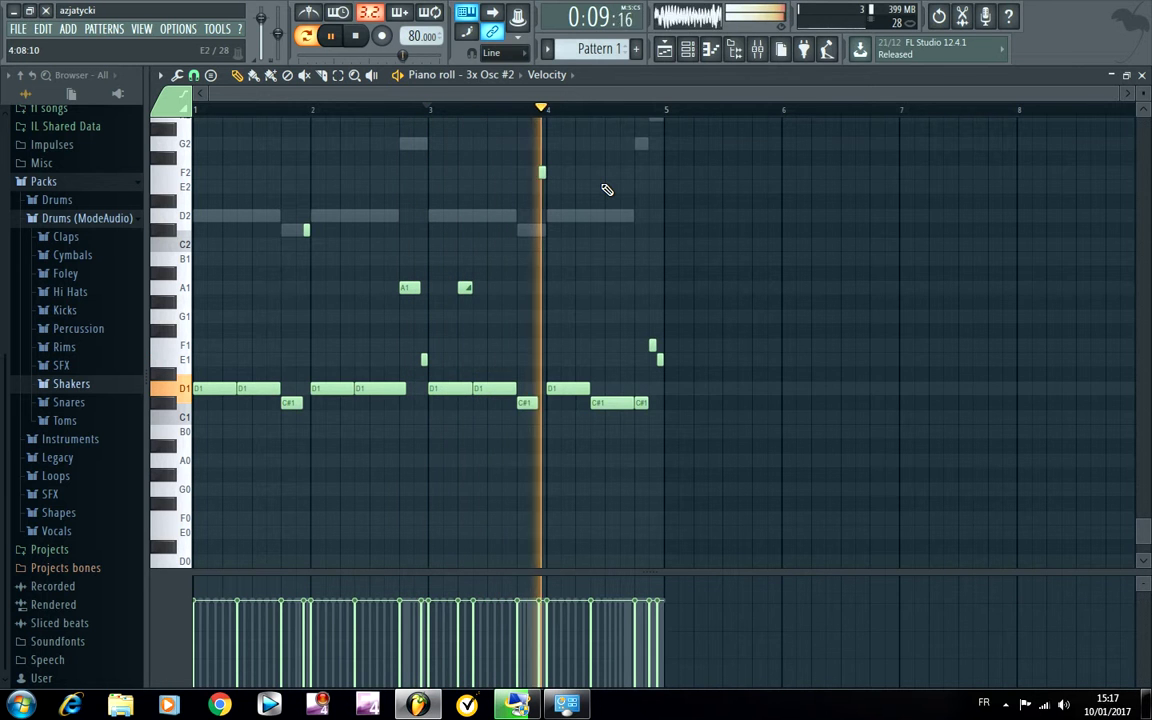
Step: Raise bar 4's second bass note a semitone to D2 while trying the line an octave higher, and return the line an octave down
{"action": "key", "text": "ctrl+Up"}
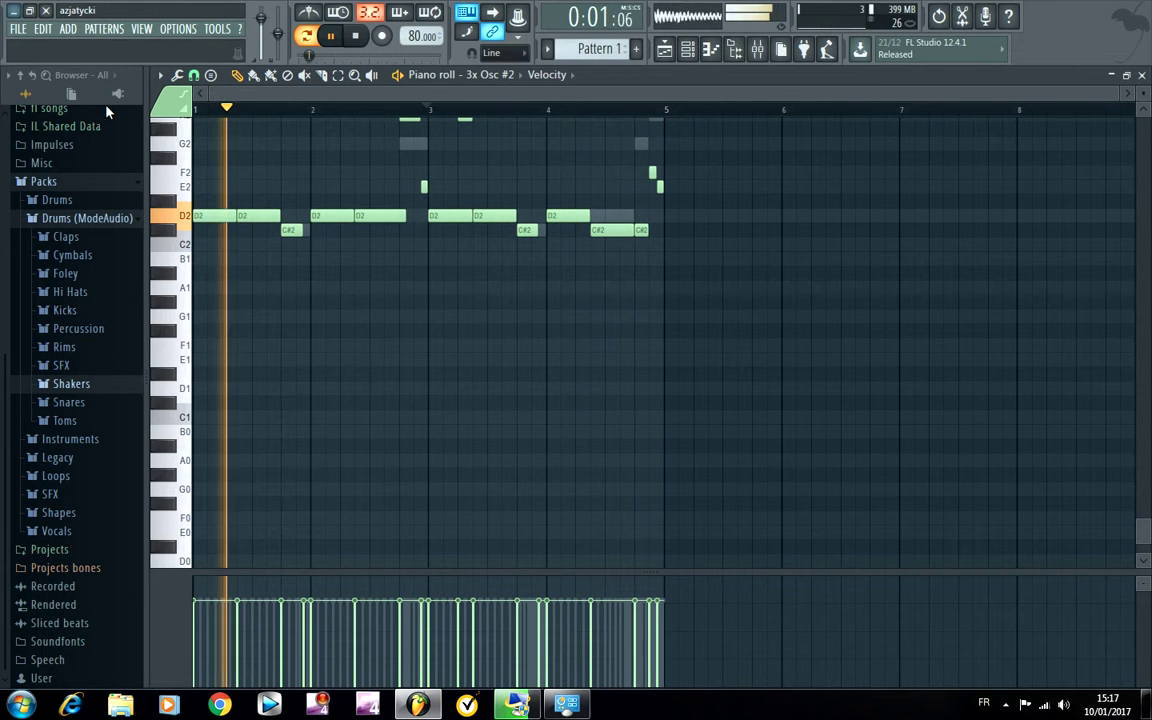
{"action": "left_click_drag", "start_coordinate": [604, 232], "coordinate": [607, 222]}
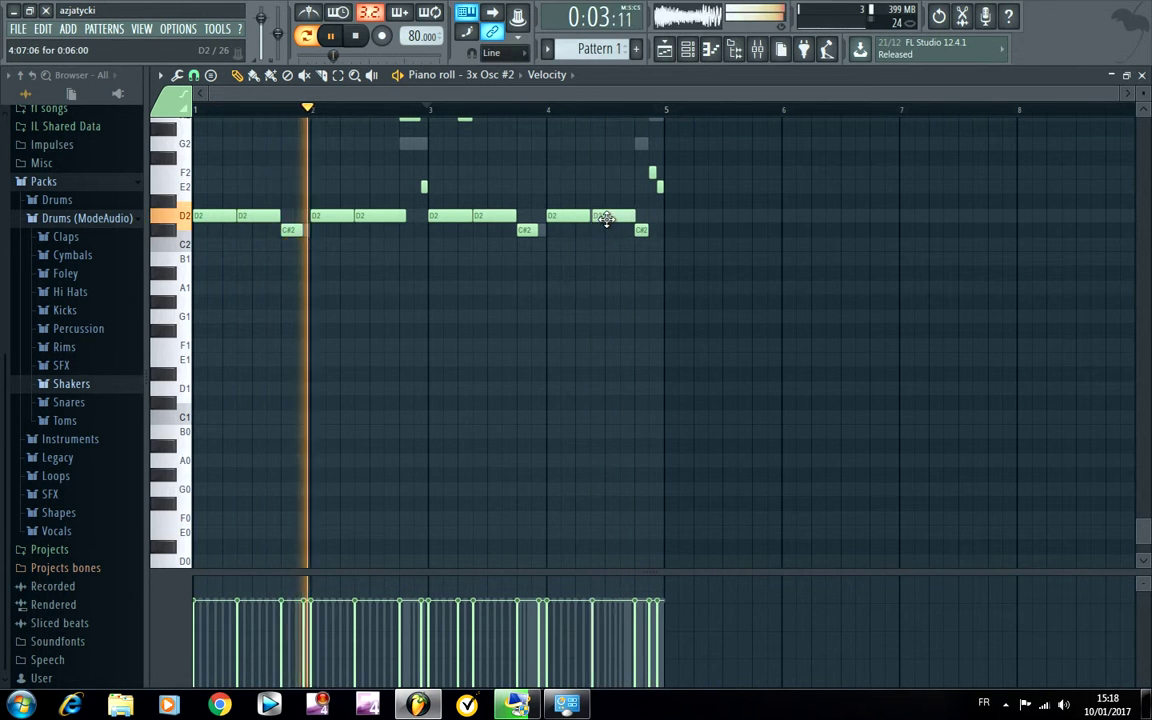
{"action": "key", "text": "ctrl+Down"}
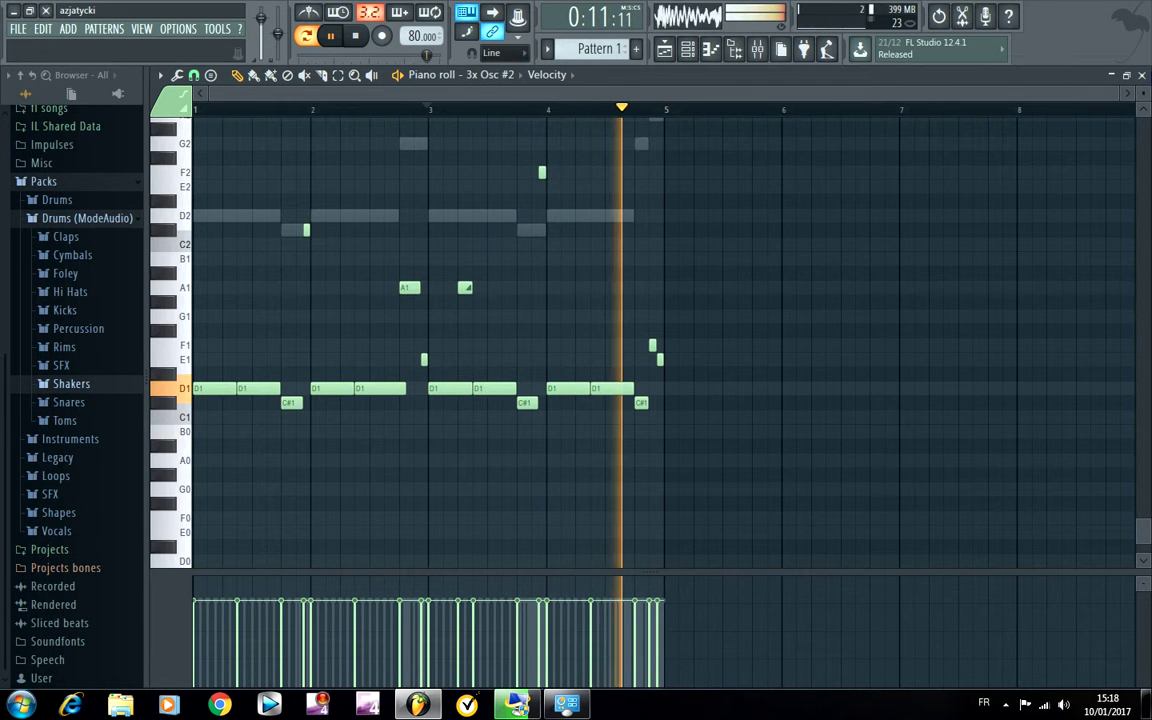
Step: Show the channel rack and audition Laurie Webb samples from the Vocals pack, such as Give It and OK
{"action": "key", "text": "F7"}
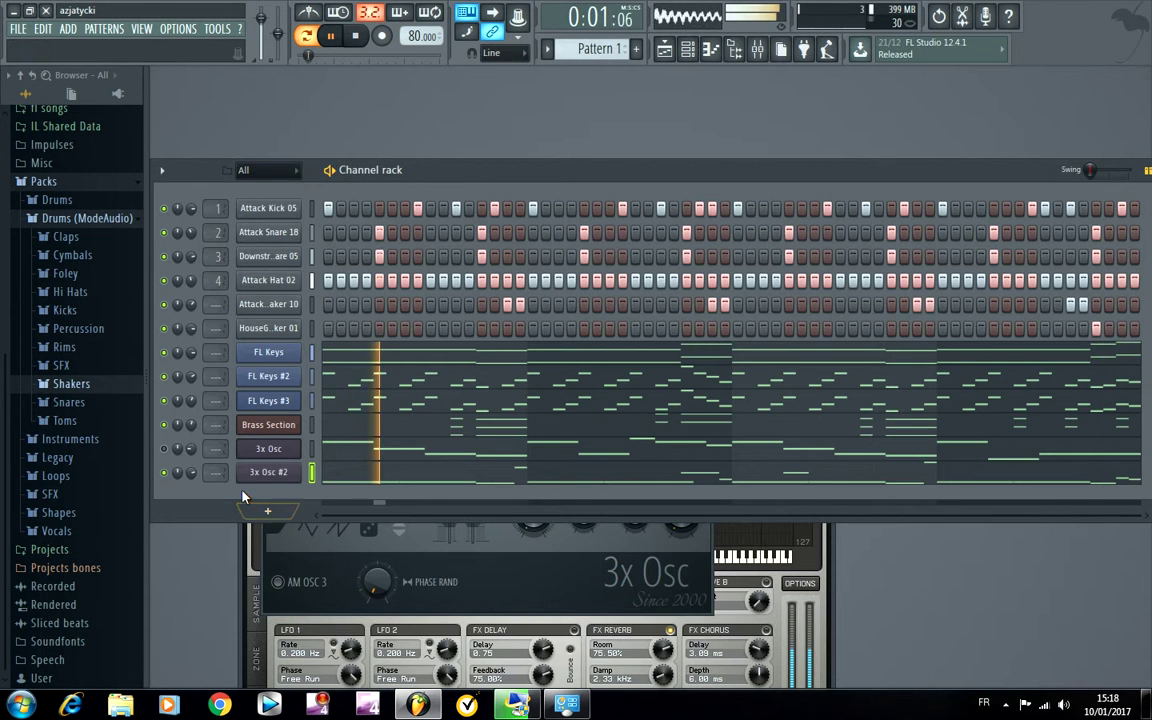
{"action": "left_click", "coordinate": [55, 218]}
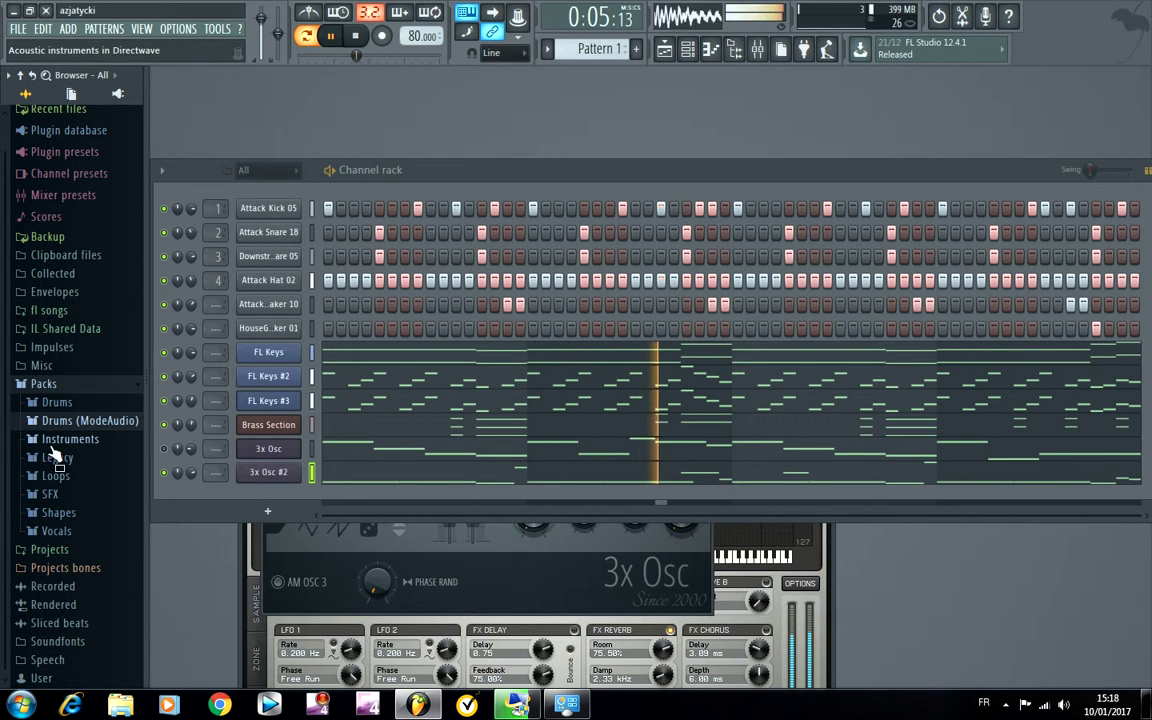
{"action": "left_click", "coordinate": [55, 533]}
{"action": "left_click", "coordinate": [90, 565]}
{"action": "scroll", "coordinate": [92, 487], "scroll_direction": "down", "scroll_amount": 6}
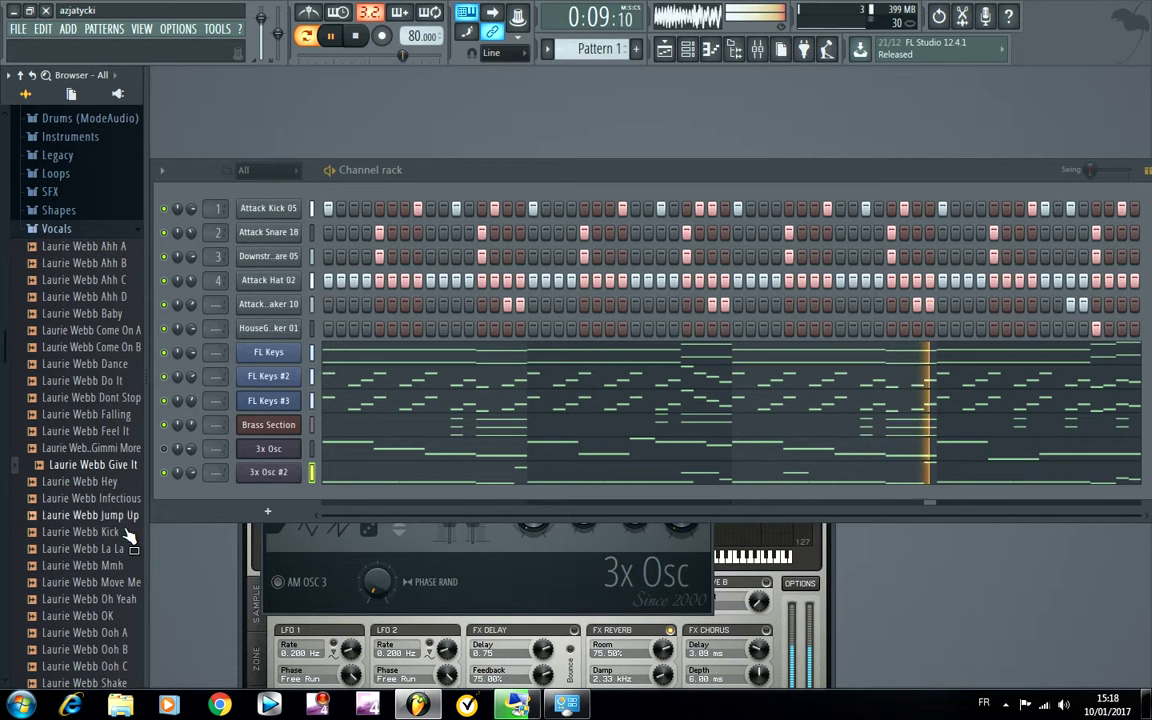
{"action": "scroll", "coordinate": [95, 480], "scroll_direction": "down", "scroll_amount": 4}
{"action": "left_click", "coordinate": [97, 431]}
{"action": "left_click", "coordinate": [98, 418]}
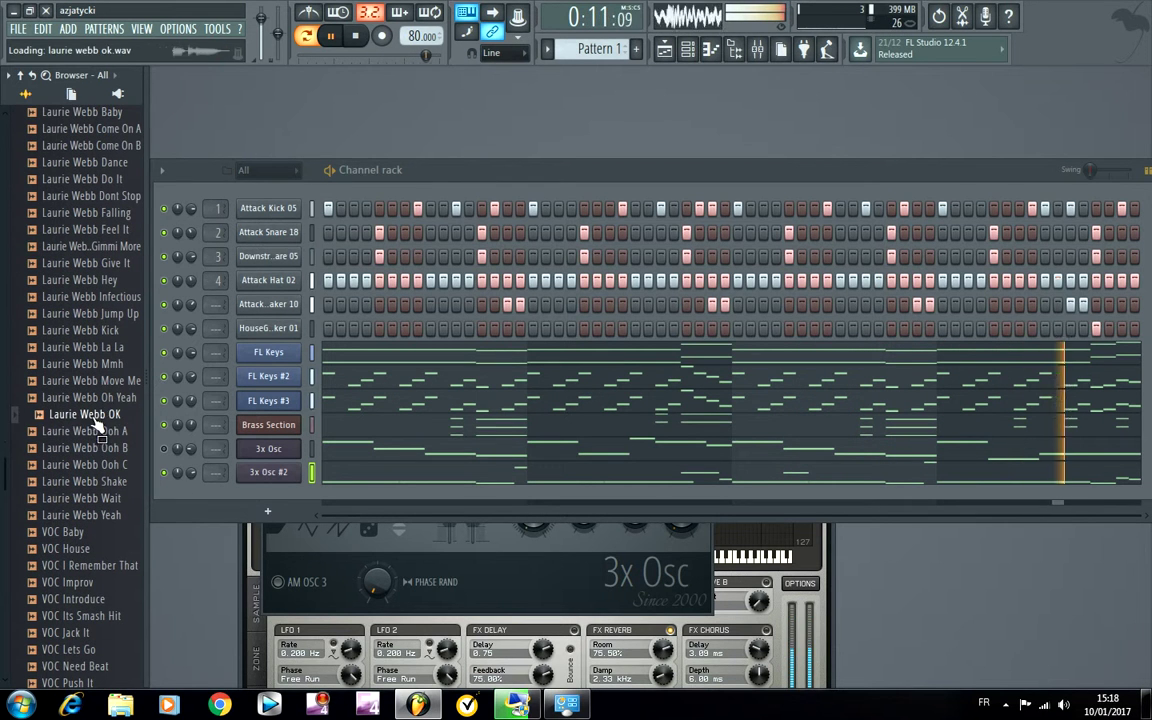
Step: Audition the VOC samples in the Vocals pack, including VOC House and VOC Yeah
{"action": "scroll", "coordinate": [100, 505], "scroll_direction": "down", "scroll_amount": 2}
{"action": "left_click", "coordinate": [100, 536]}
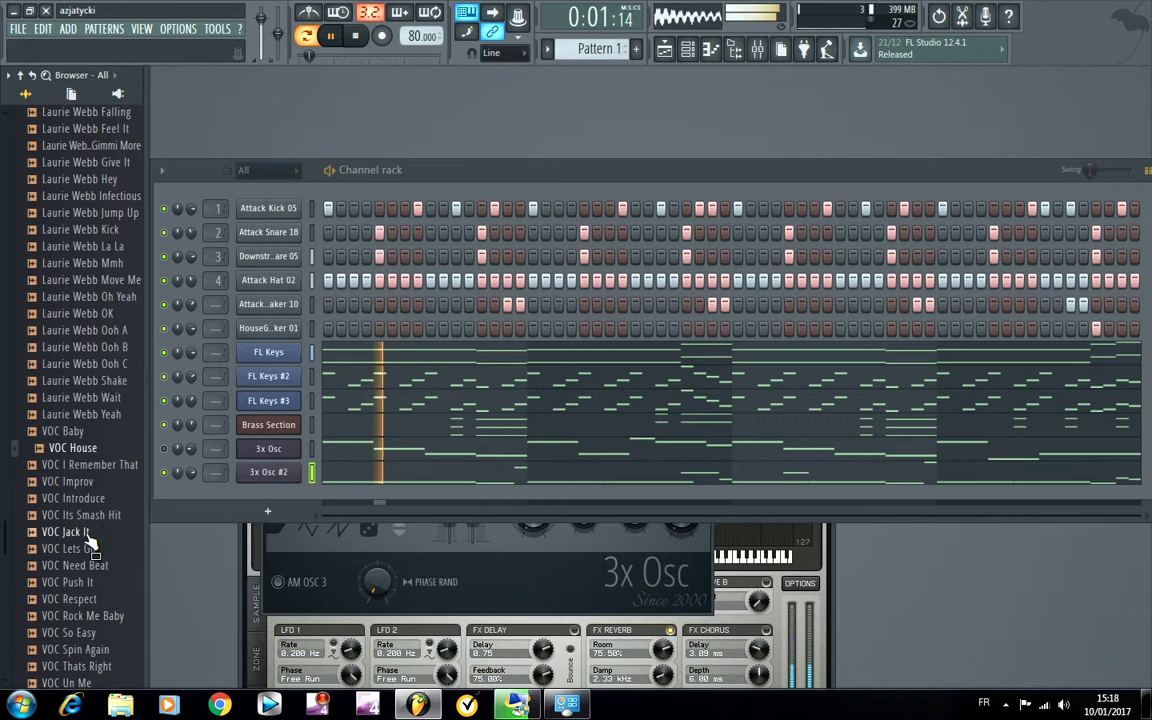
{"action": "left_click", "coordinate": [80, 449]}
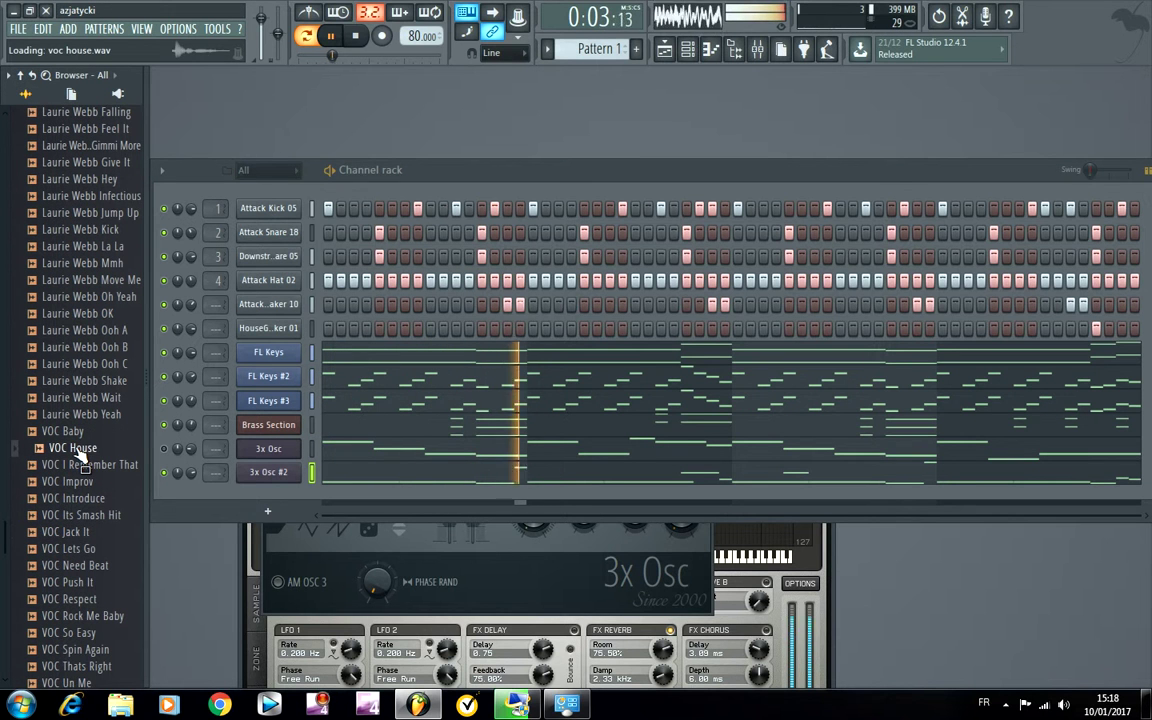
{"action": "left_click", "coordinate": [95, 649]}
{"action": "scroll", "coordinate": [99, 646], "scroll_direction": "down", "scroll_amount": 4}
{"action": "left_click", "coordinate": [78, 518]}
{"action": "left_click", "coordinate": [93, 535]}
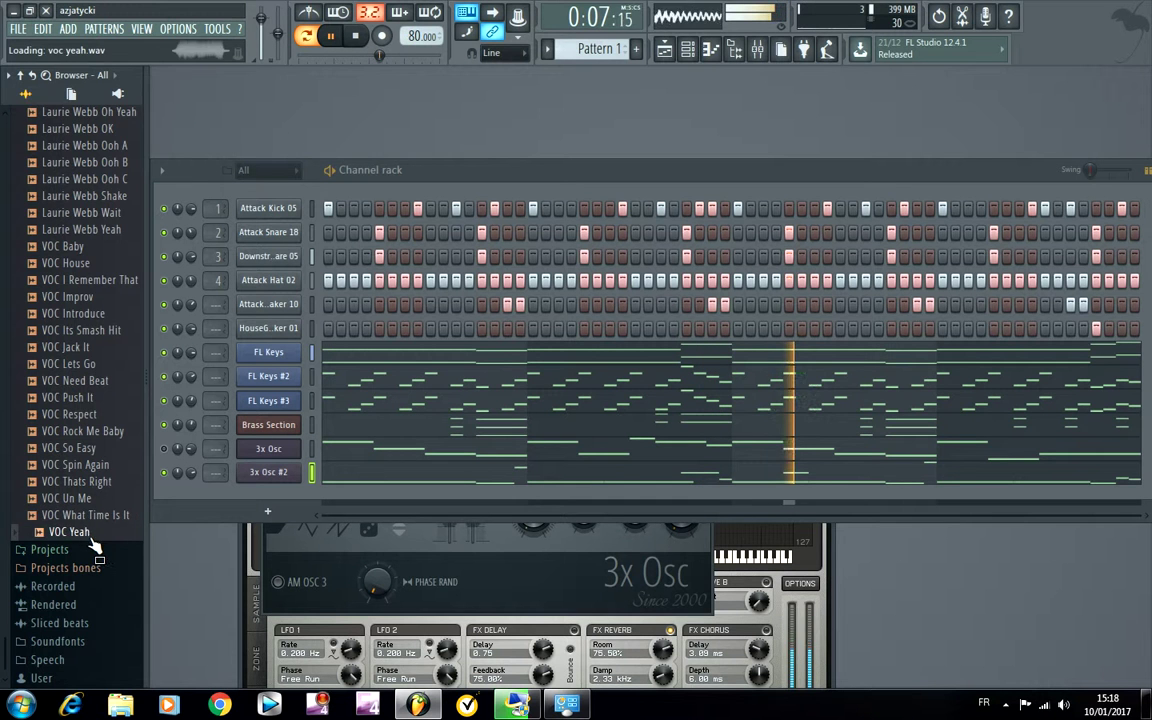
Step: Add the VOC Yeah sample as a new channel below 3x Osc #2 and open its envelope settings
{"action": "scroll", "coordinate": [77, 442], "scroll_direction": "up", "scroll_amount": 10}
{"action": "left_click", "coordinate": [46, 450]}
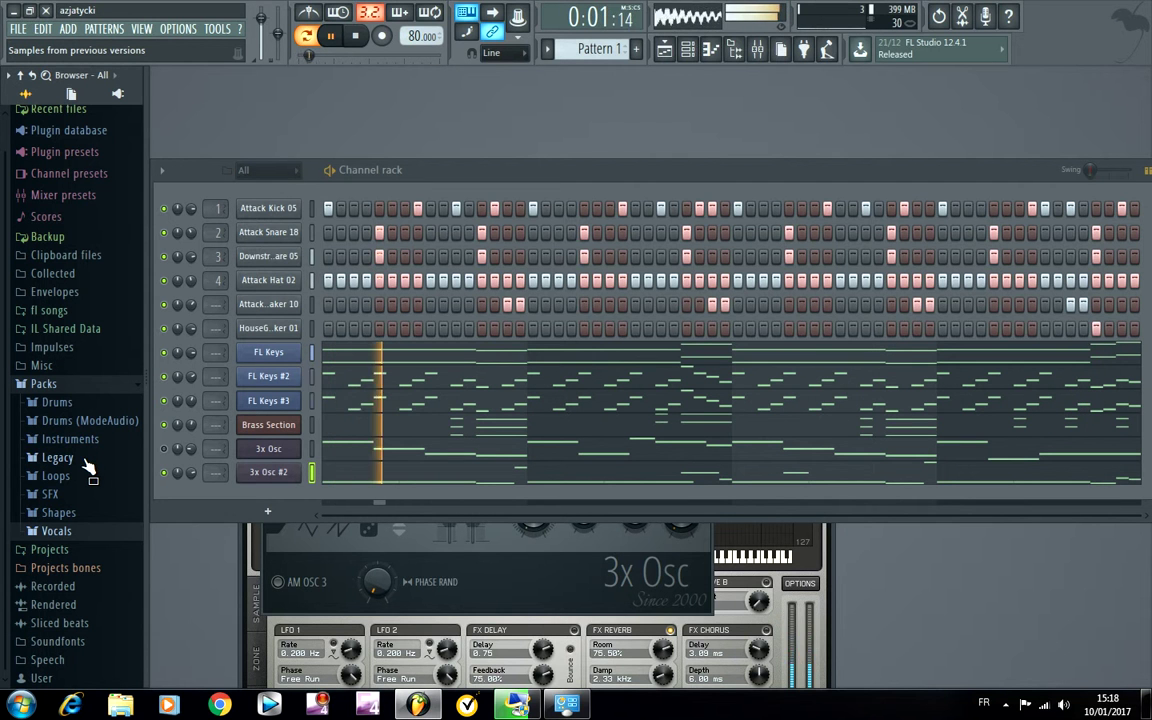
{"action": "left_click", "coordinate": [75, 533]}
{"action": "scroll", "coordinate": [100, 580], "scroll_direction": "down", "scroll_amount": 7}
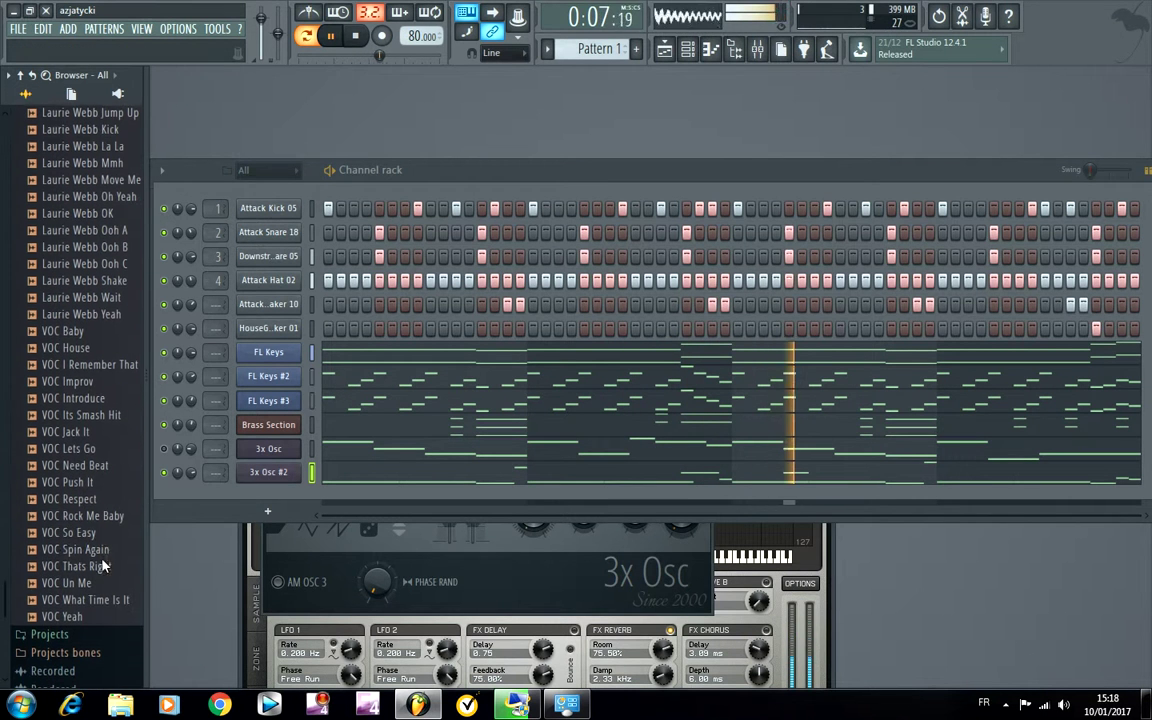
{"action": "left_click_drag", "start_coordinate": [100, 615], "coordinate": [266, 505]}
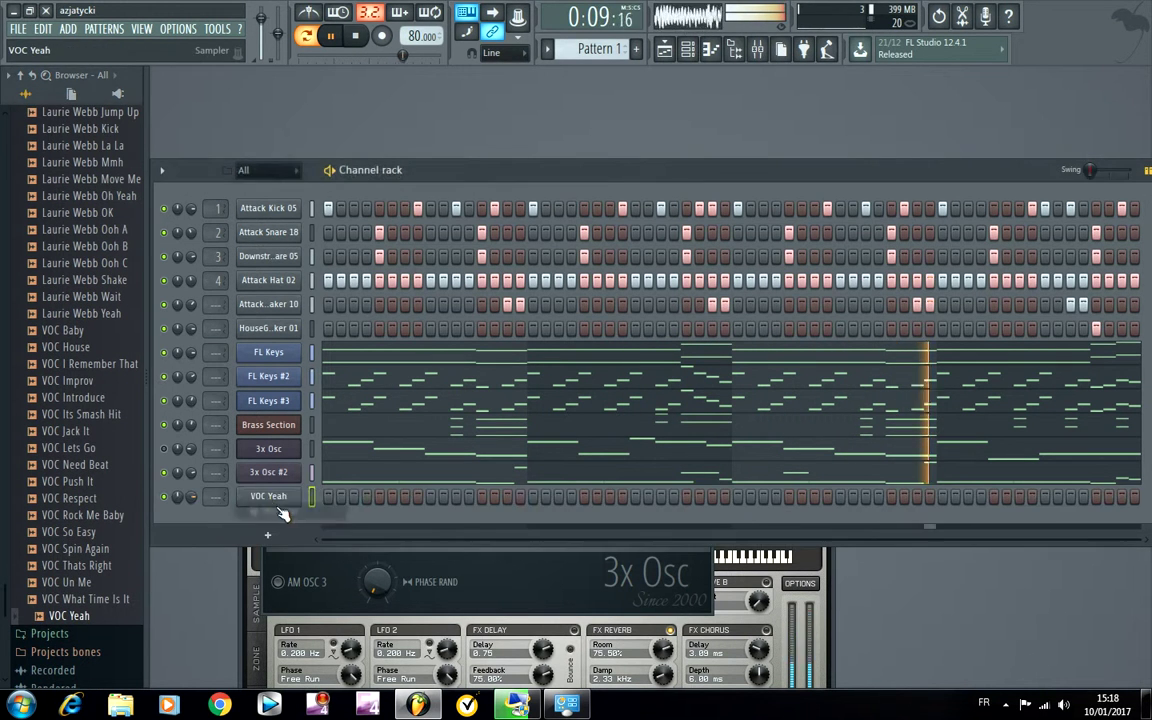
{"action": "left_click", "coordinate": [268, 496]}
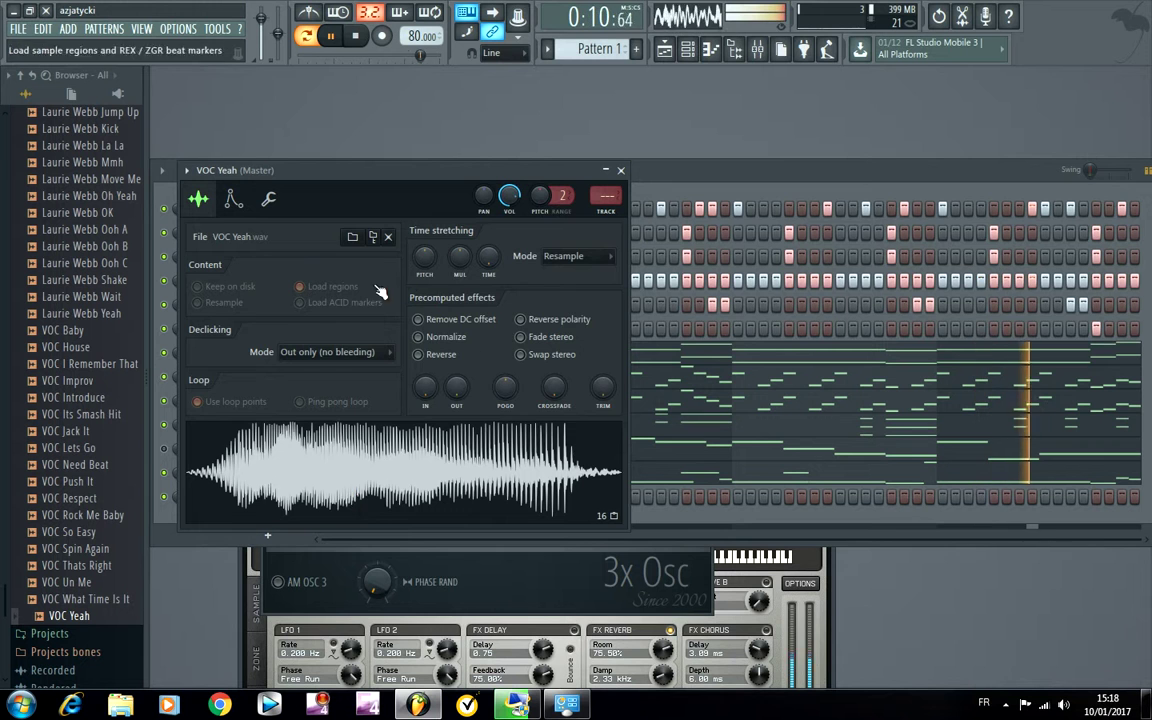
{"action": "left_click", "coordinate": [233, 198]}
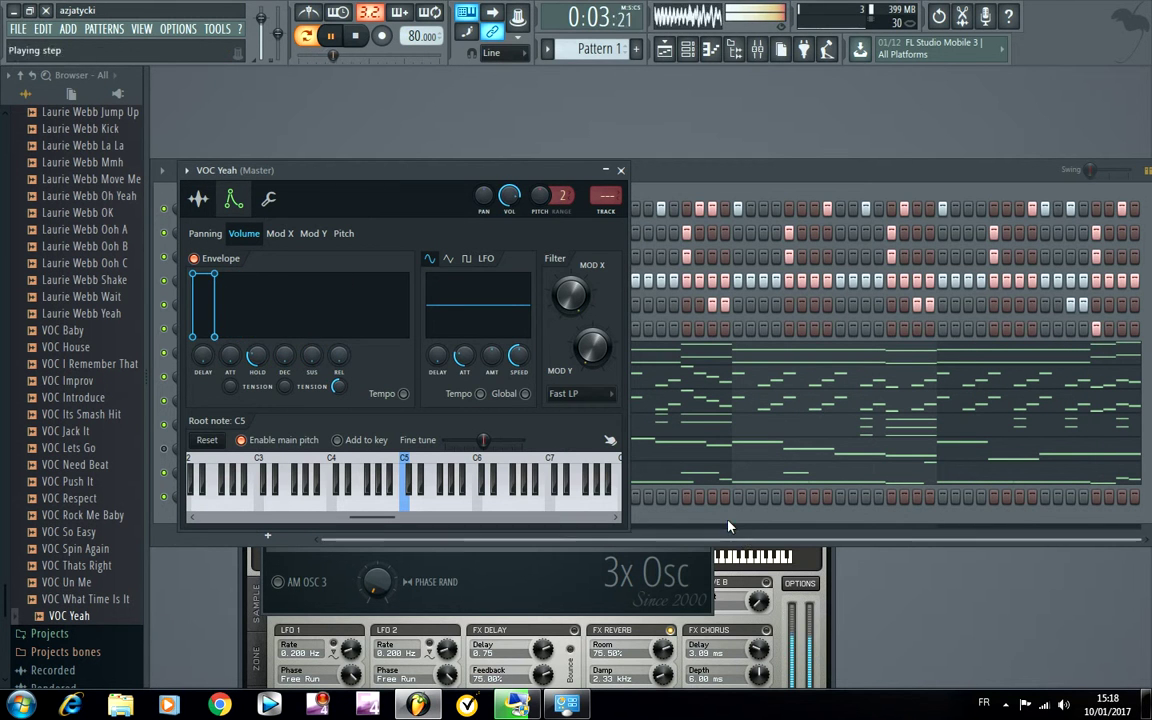
Step: Place VOC Yeah hits on steps 5 and 13 of every bar, in line with the snare
{"action": "left_click", "coordinate": [740, 541]}
{"action": "left_click", "coordinate": [379, 499]}
{"action": "left_click", "coordinate": [481, 497]}
{"action": "left_click", "coordinate": [584, 497]}
{"action": "left_click", "coordinate": [687, 497]}
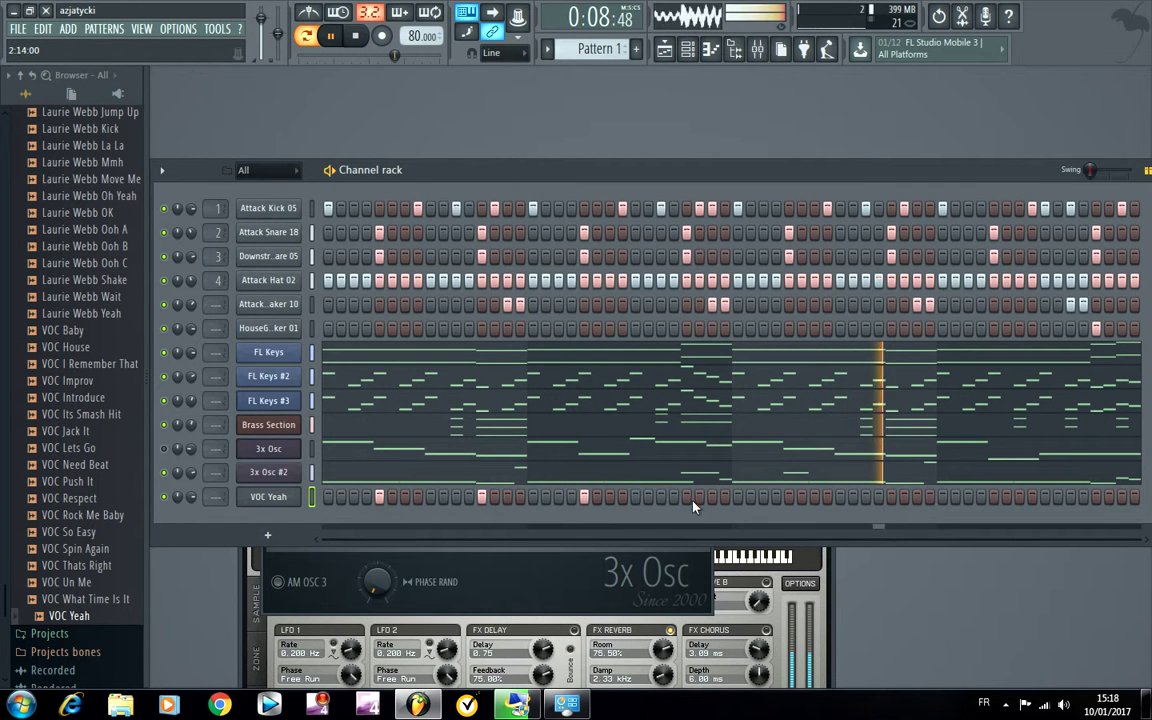
{"action": "left_click", "coordinate": [789, 497]}
{"action": "left_click", "coordinate": [891, 497]}
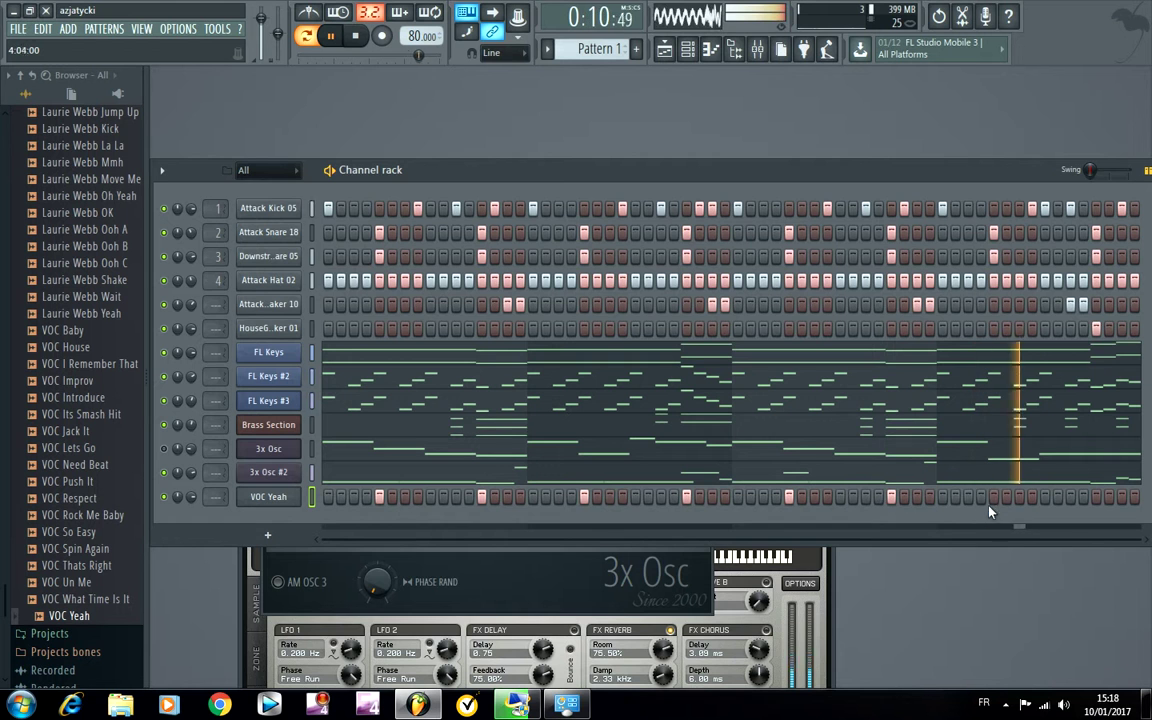
{"action": "left_click", "coordinate": [1096, 497]}
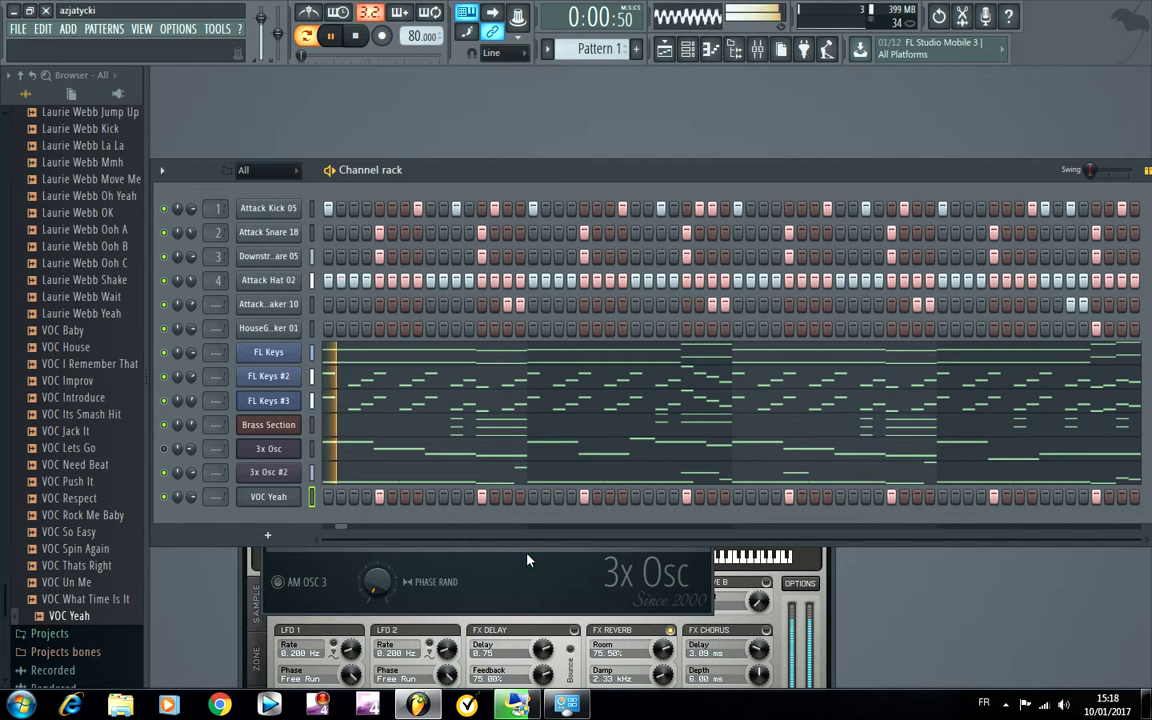
Step: Inspect VOC Yeah's volume envelope hold time, Mod Y envelope and miscellaneous settings
{"action": "left_click", "coordinate": [285, 497]}
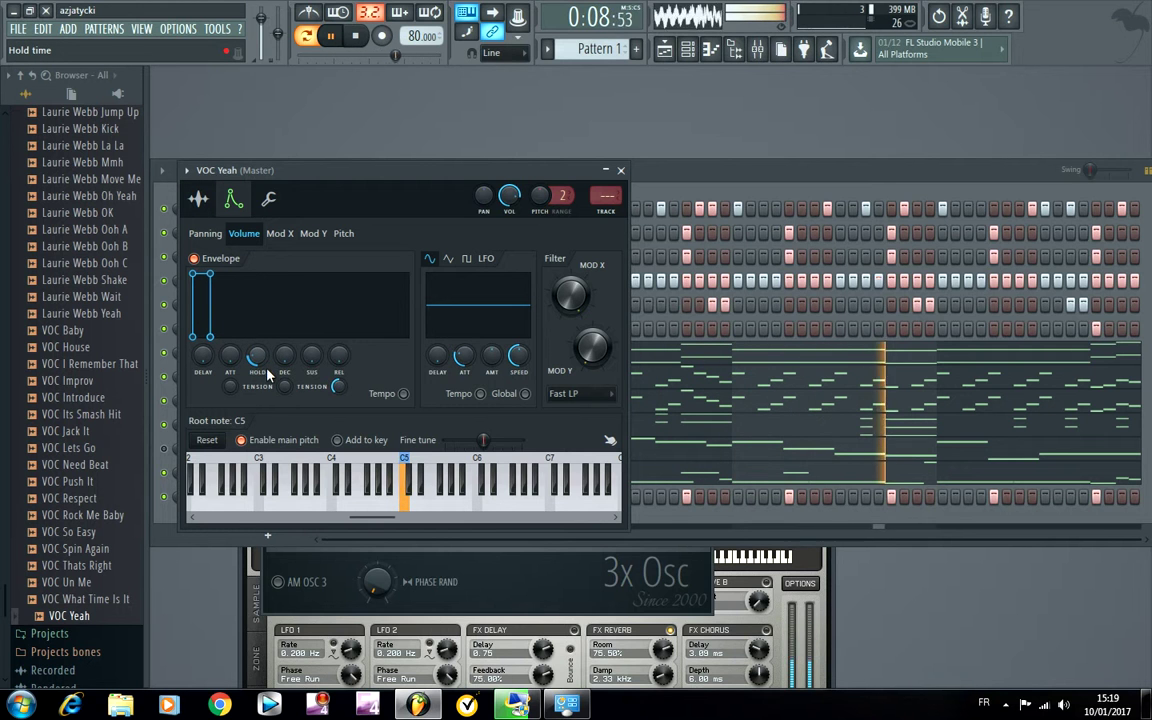
{"action": "left_click", "coordinate": [620, 171]}
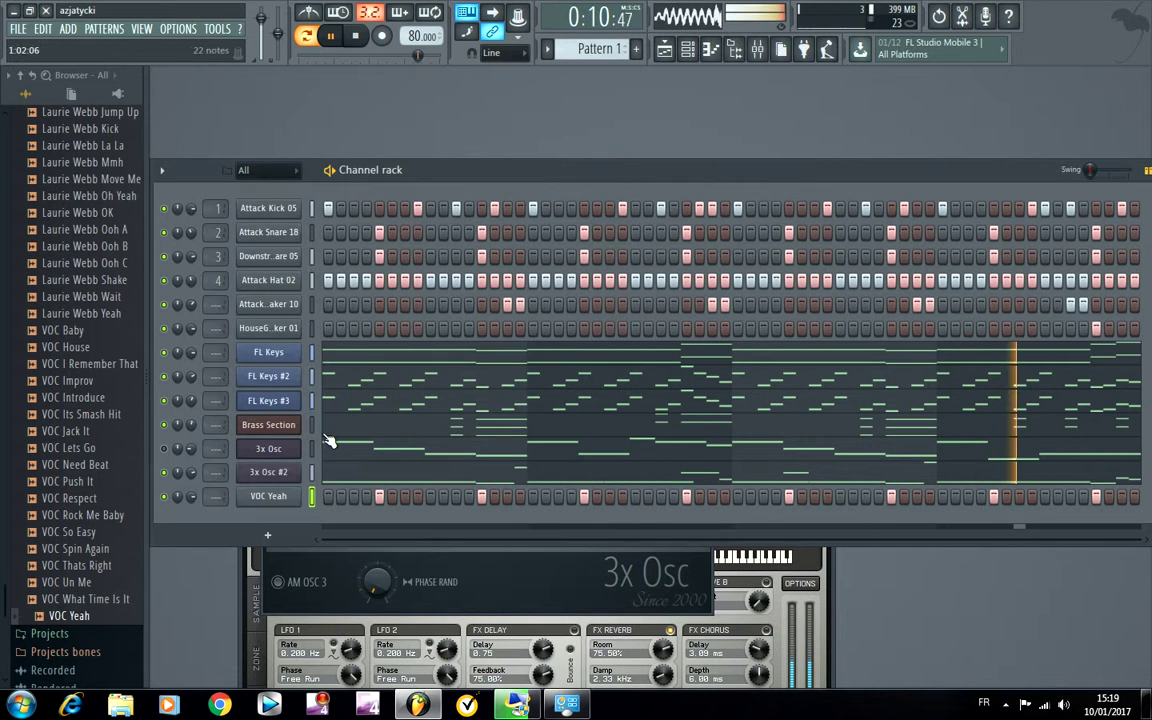
{"action": "left_click", "coordinate": [292, 494]}
{"action": "left_click", "coordinate": [313, 233]}
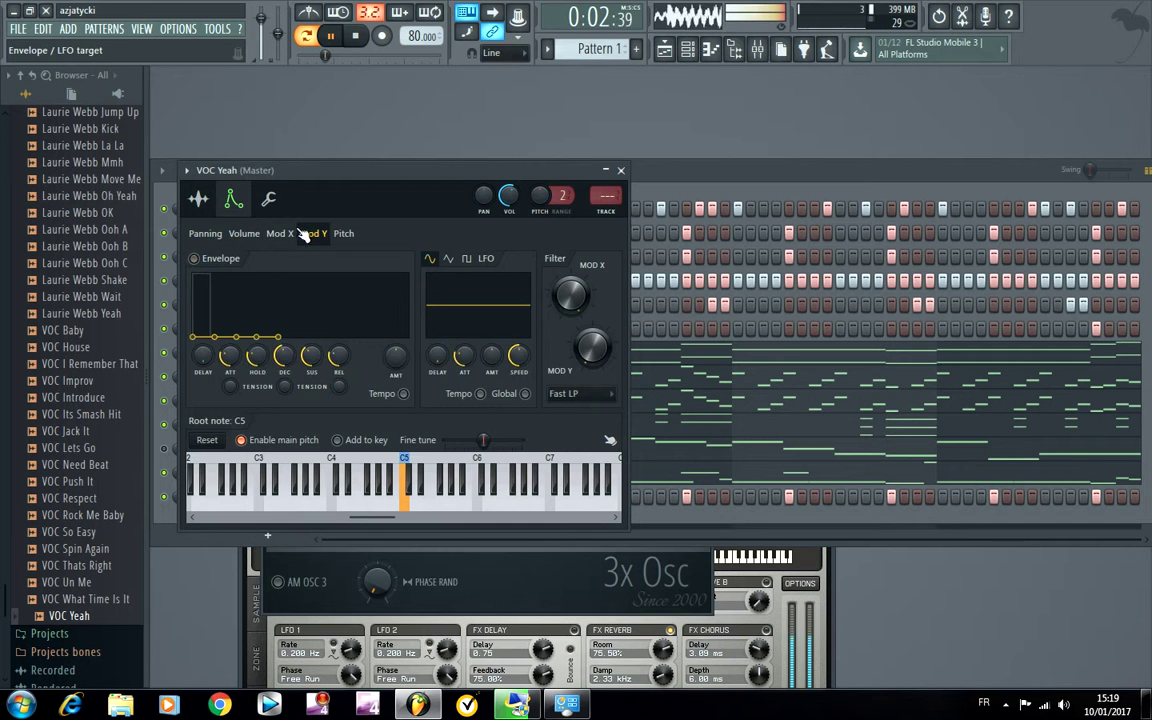
{"action": "left_click", "coordinate": [270, 201]}
{"action": "left_click", "coordinate": [233, 199]}
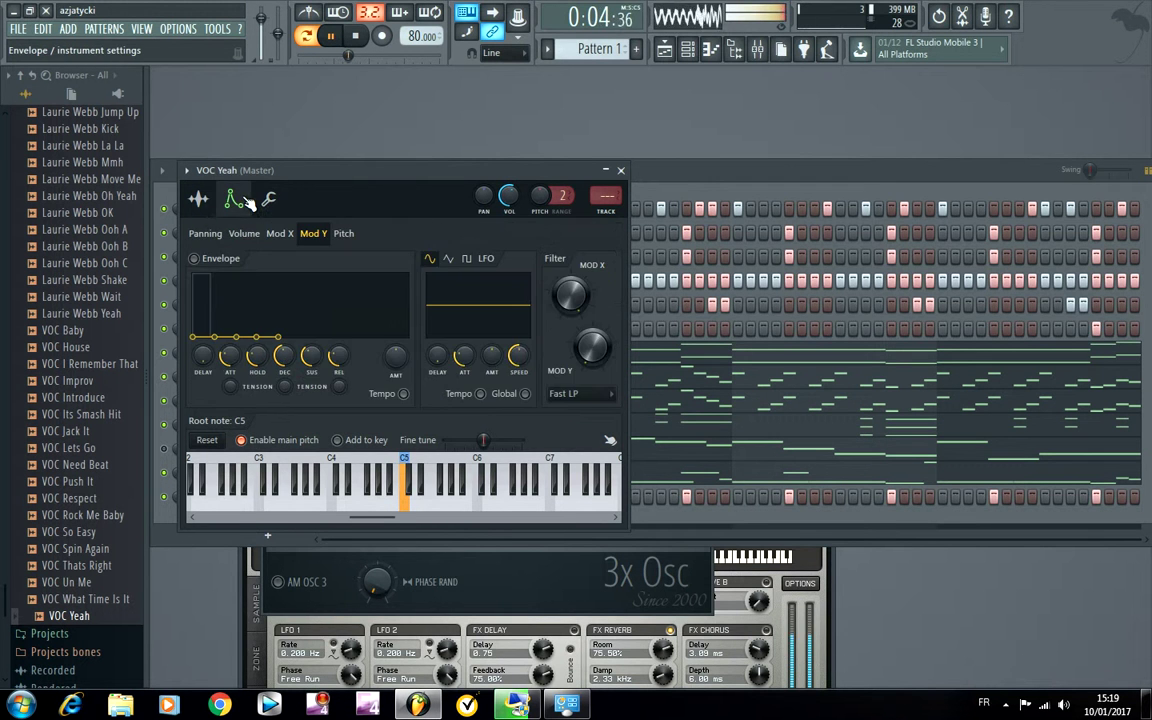
Step: Raise the Out, Pogo and Trim precomputed effects of VOC Yeah and close its channel settings
{"action": "left_click", "coordinate": [198, 199]}
{"action": "left_click_drag", "start_coordinate": [463, 393], "coordinate": [601, 403]}
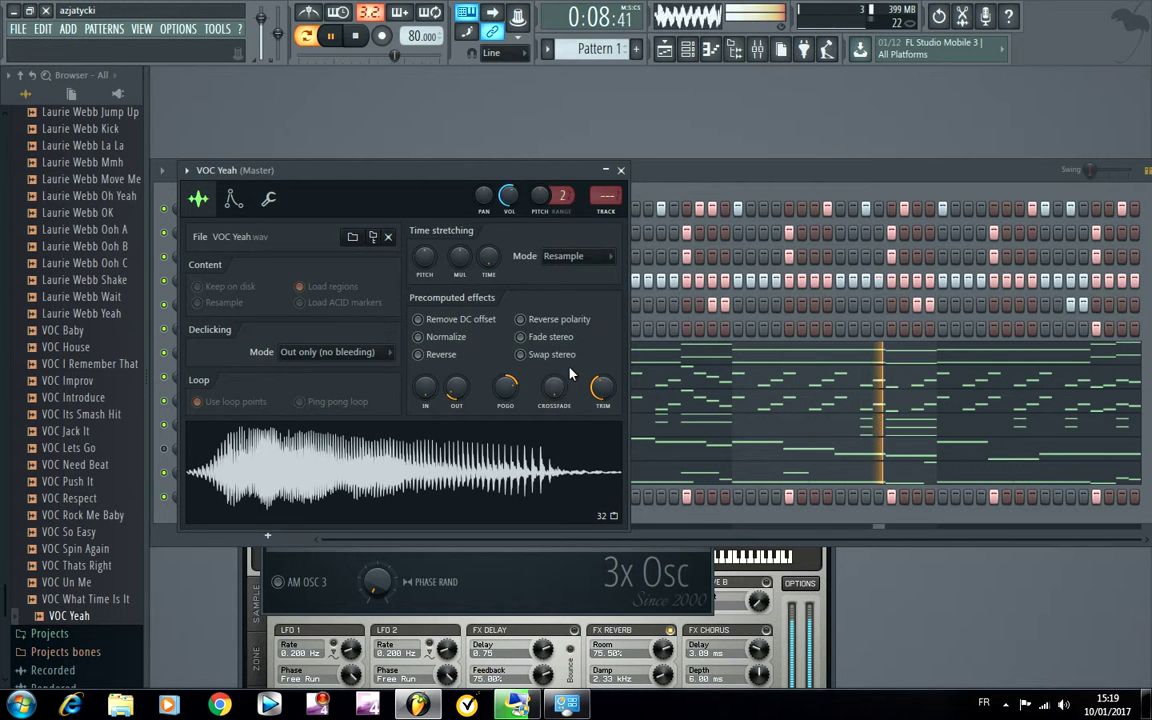
{"action": "left_click", "coordinate": [520, 355]}
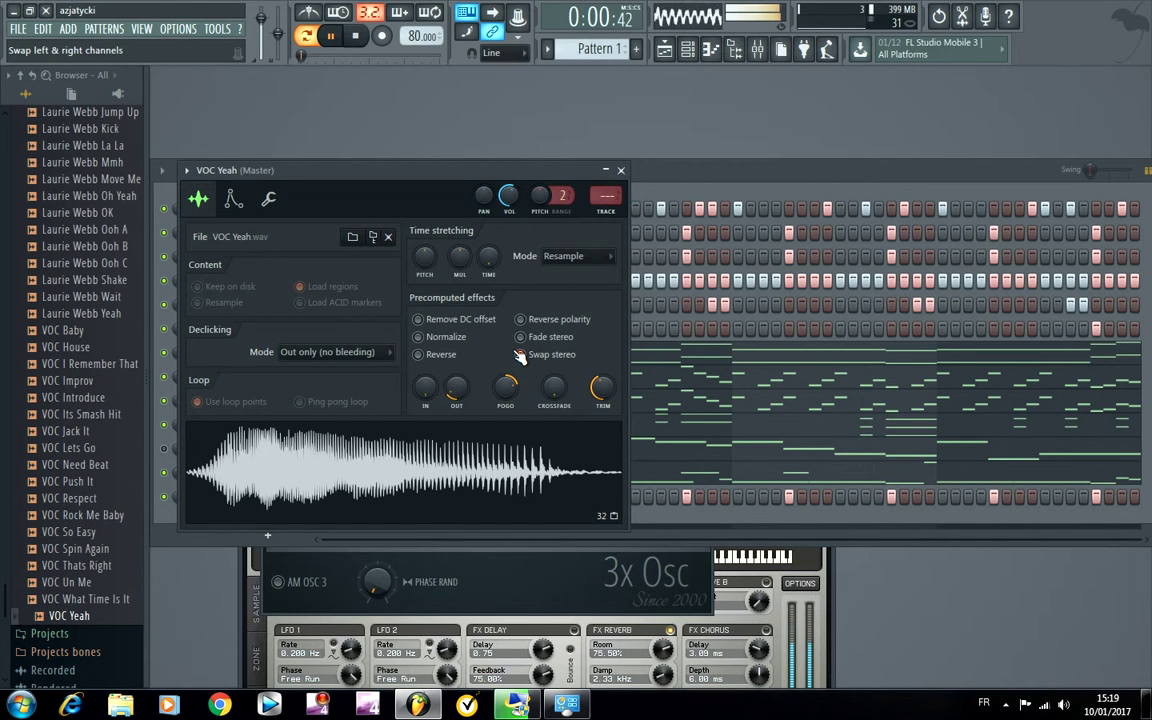
{"action": "left_click", "coordinate": [253, 203]}
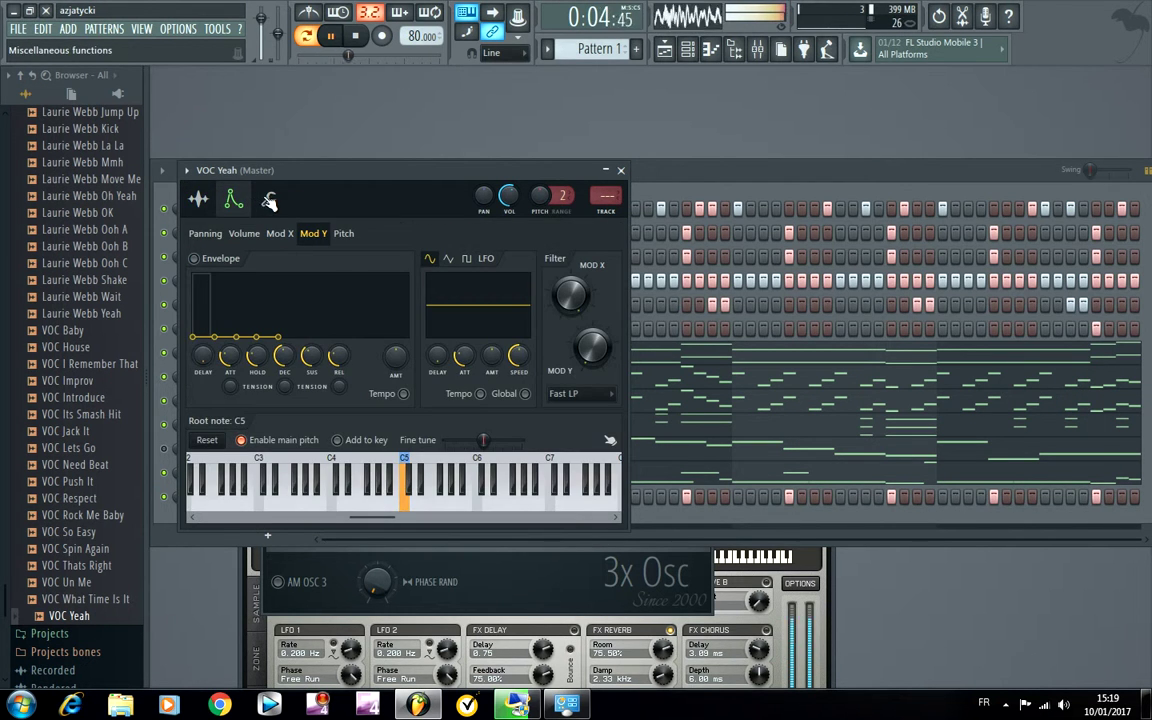
{"action": "left_click", "coordinate": [269, 201]}
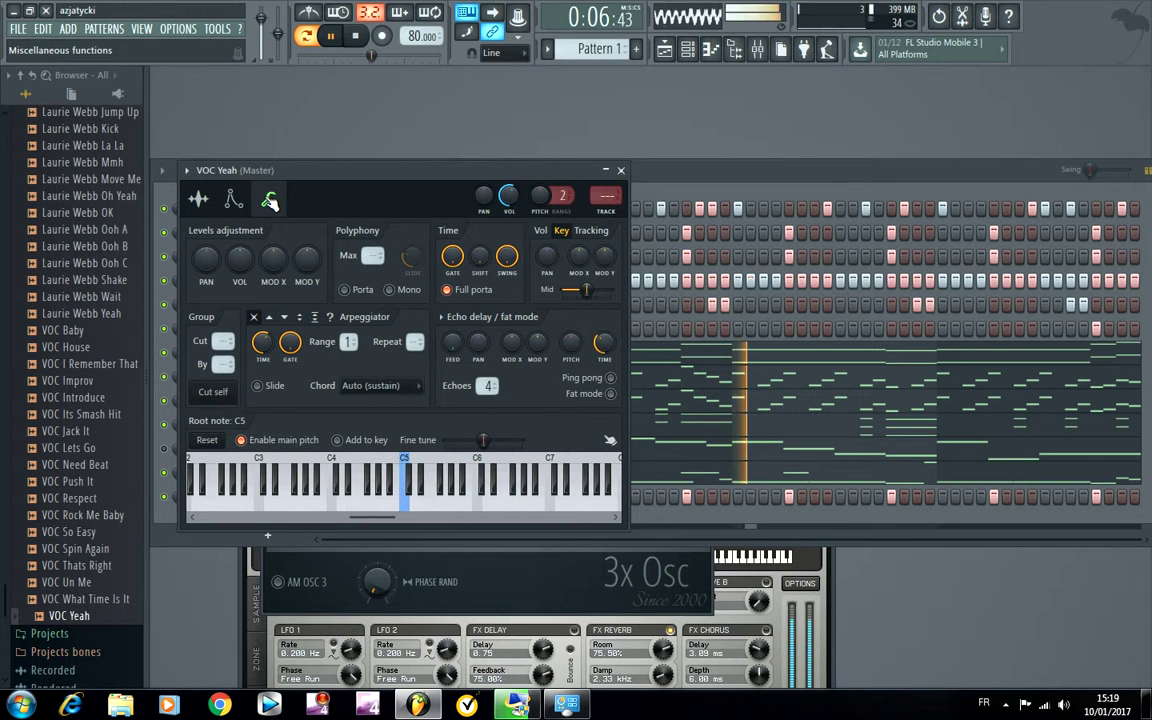
{"action": "left_click", "coordinate": [620, 170]}
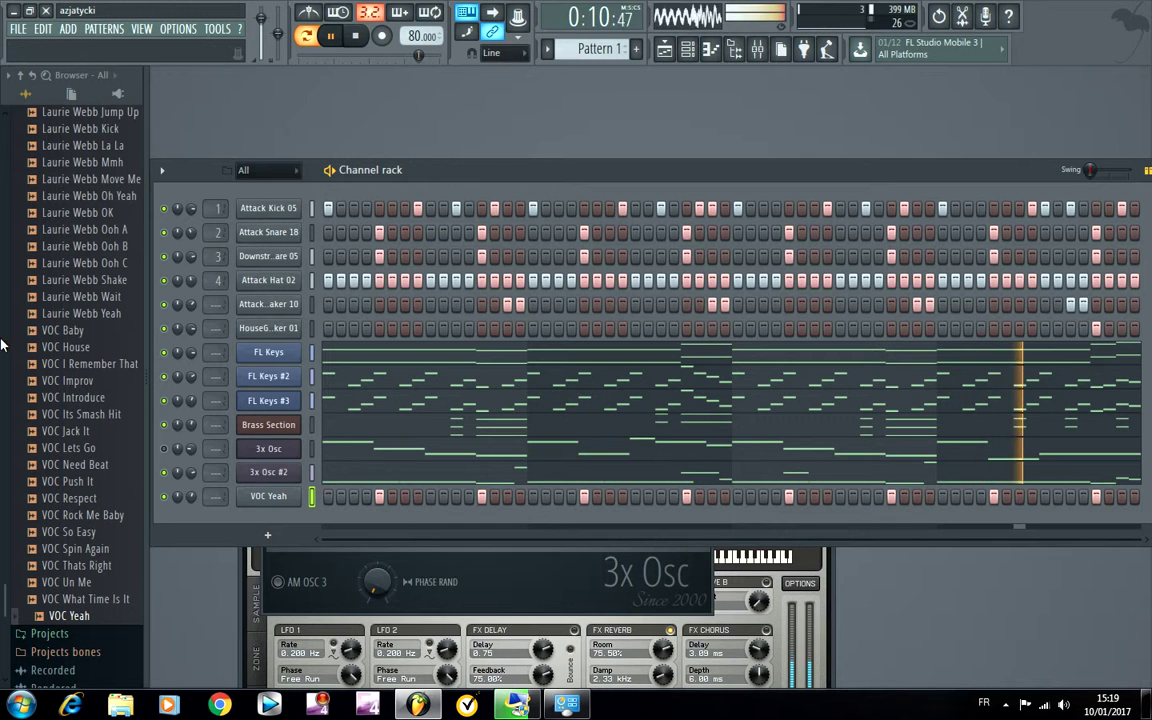
Step: Select all channels and route them to consecutive individual mixer tracks starting from Insert 1
{"action": "scroll", "coordinate": [75, 384], "scroll_direction": "up", "scroll_amount": 10}
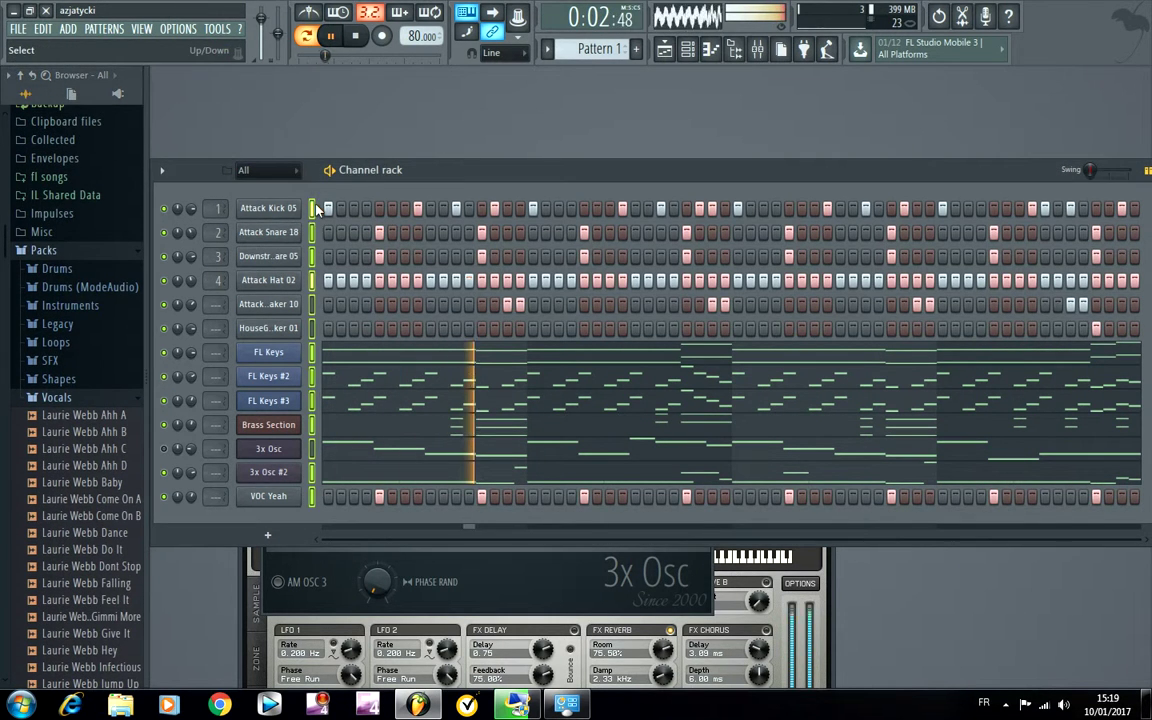
{"action": "left_click", "coordinate": [757, 49]}
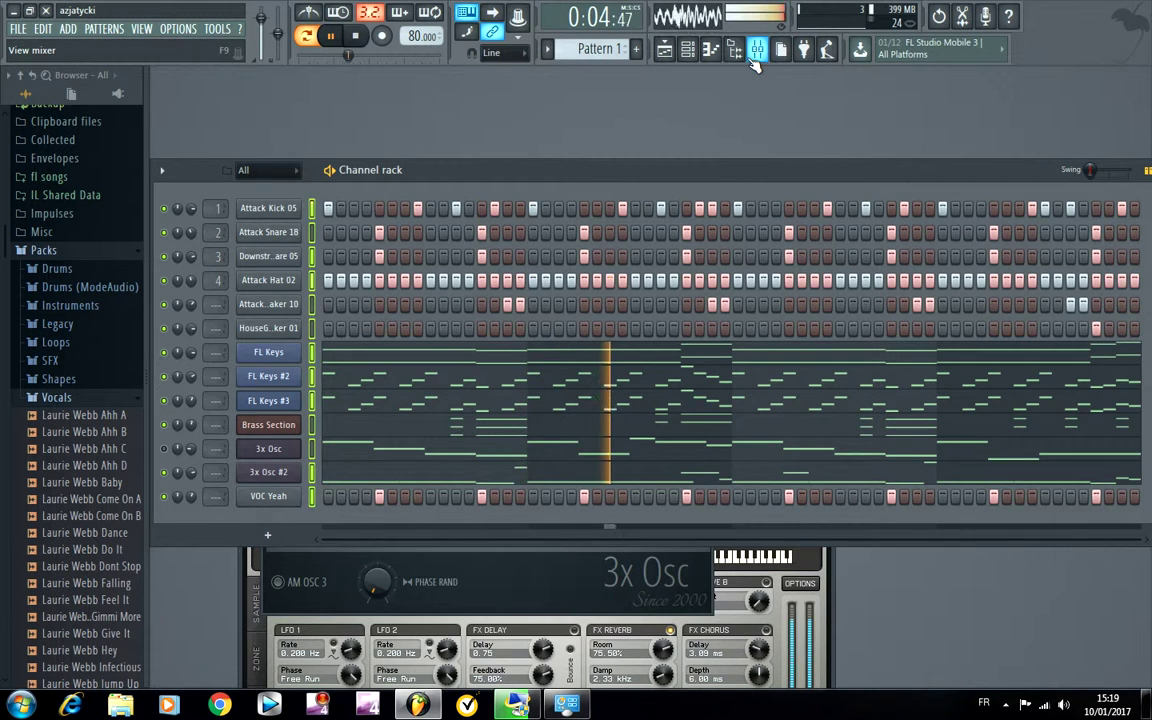
{"action": "right_click", "coordinate": [200, 135]}
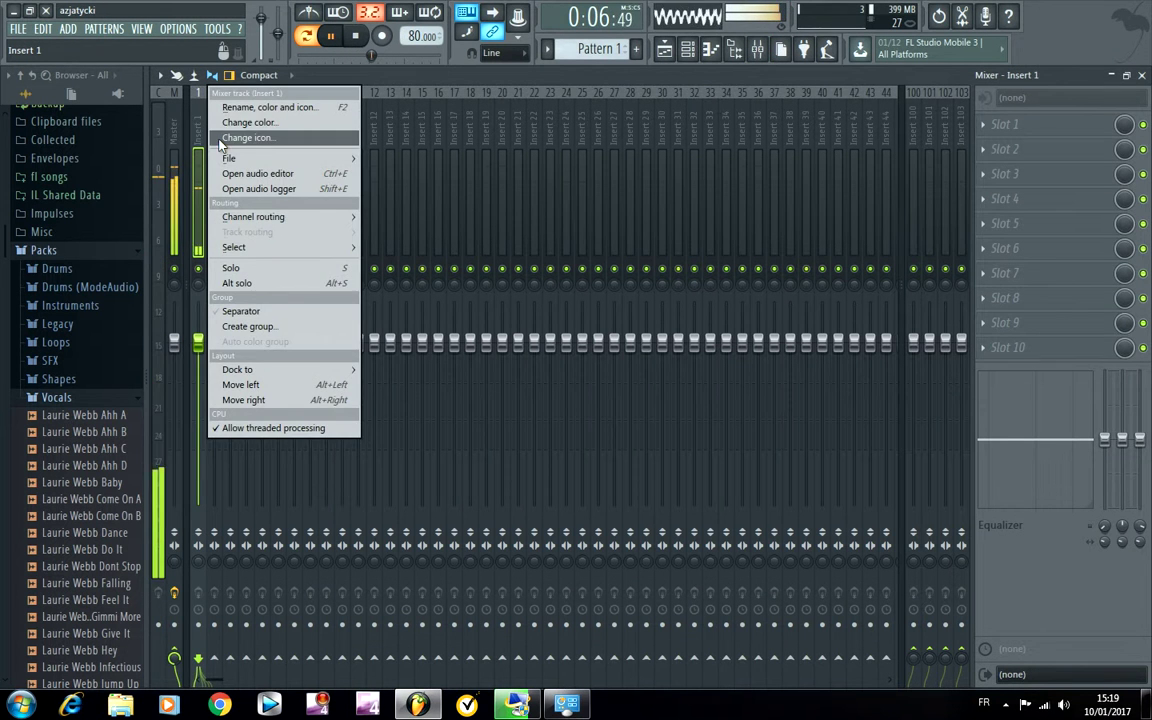
{"action": "left_click", "coordinate": [196, 135]}
{"action": "right_click", "coordinate": [196, 137]}
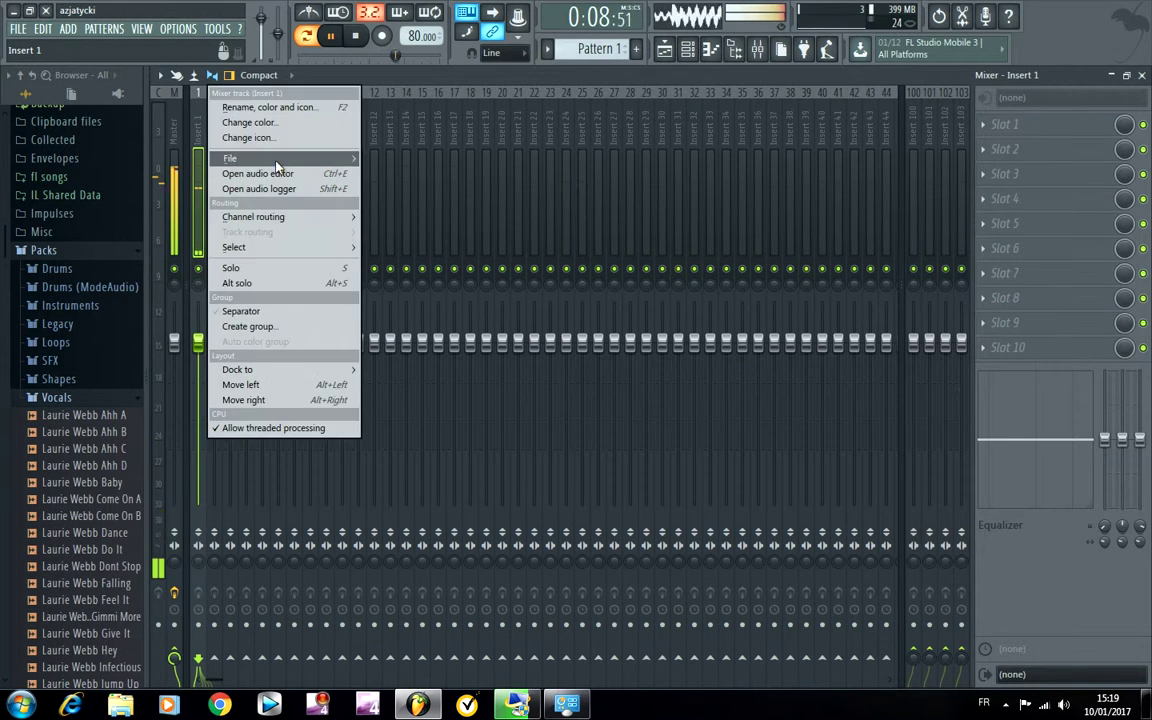
{"action": "mouse_move", "coordinate": [341, 221]}
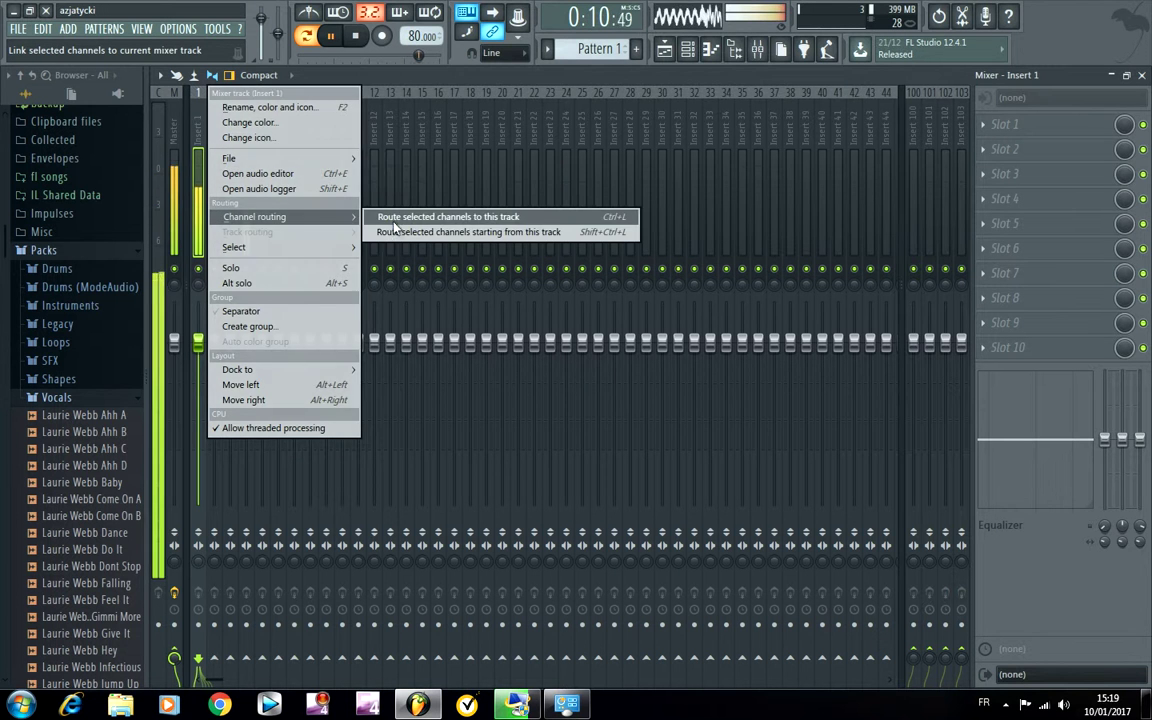
{"action": "left_click", "coordinate": [378, 231]}
Step: Load Fruity Chorus in slot 1 and Fruity Flanger in slot 2 of the VOC Yeah mixer track
{"action": "left_click", "coordinate": [395, 167]}
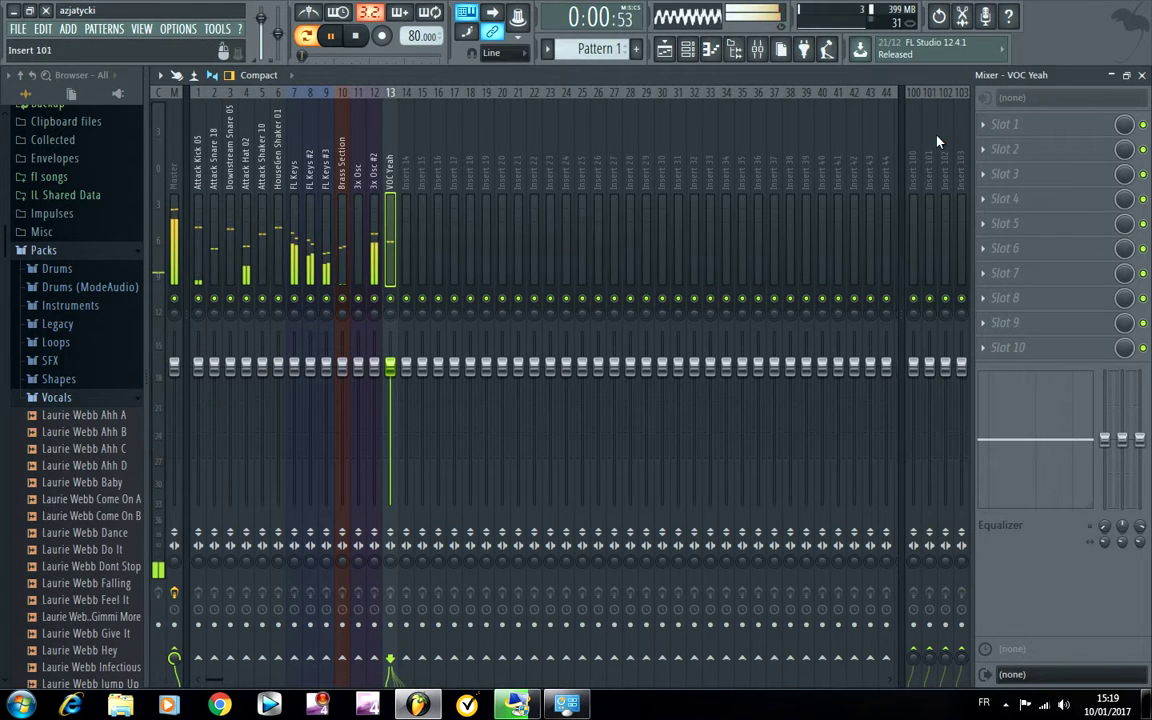
{"action": "left_click", "coordinate": [1000, 124]}
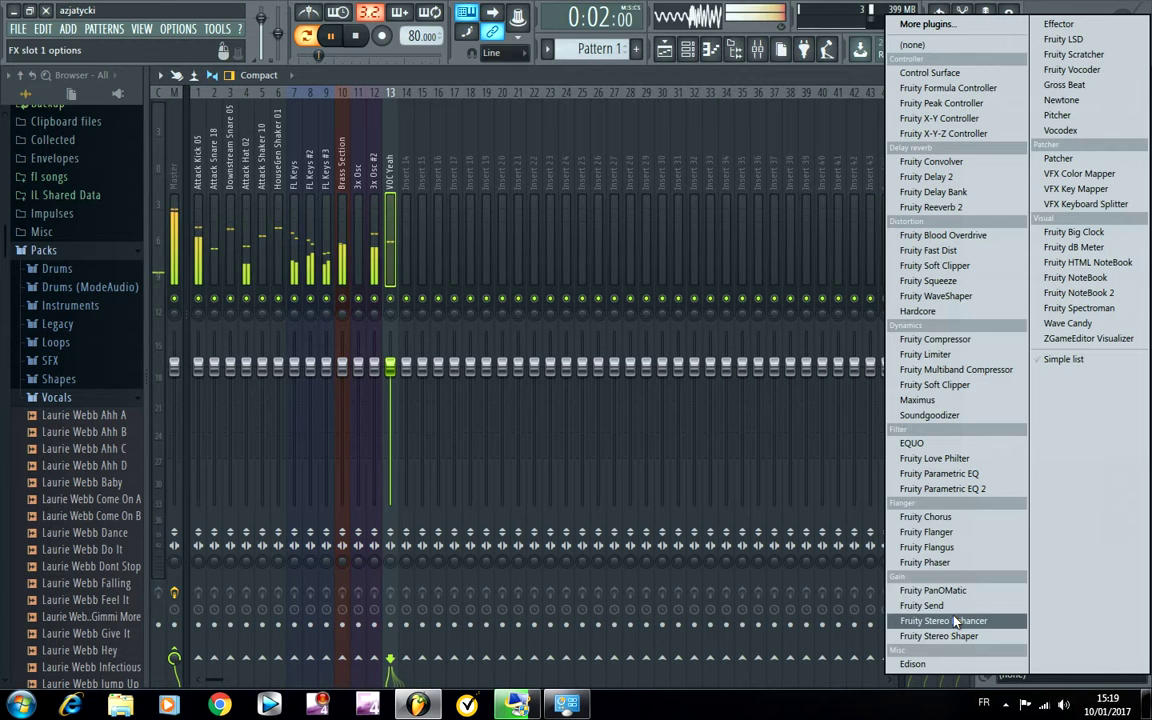
{"action": "left_click", "coordinate": [960, 517]}
{"action": "left_click", "coordinate": [986, 155]}
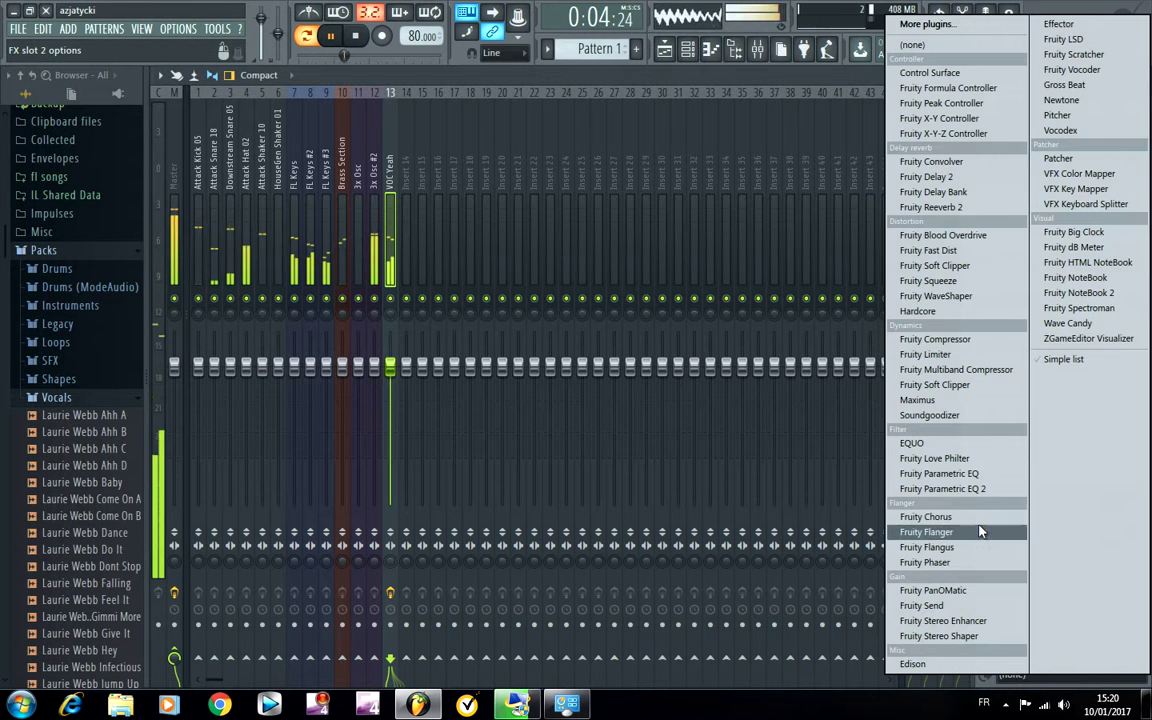
{"action": "left_click", "coordinate": [950, 533]}
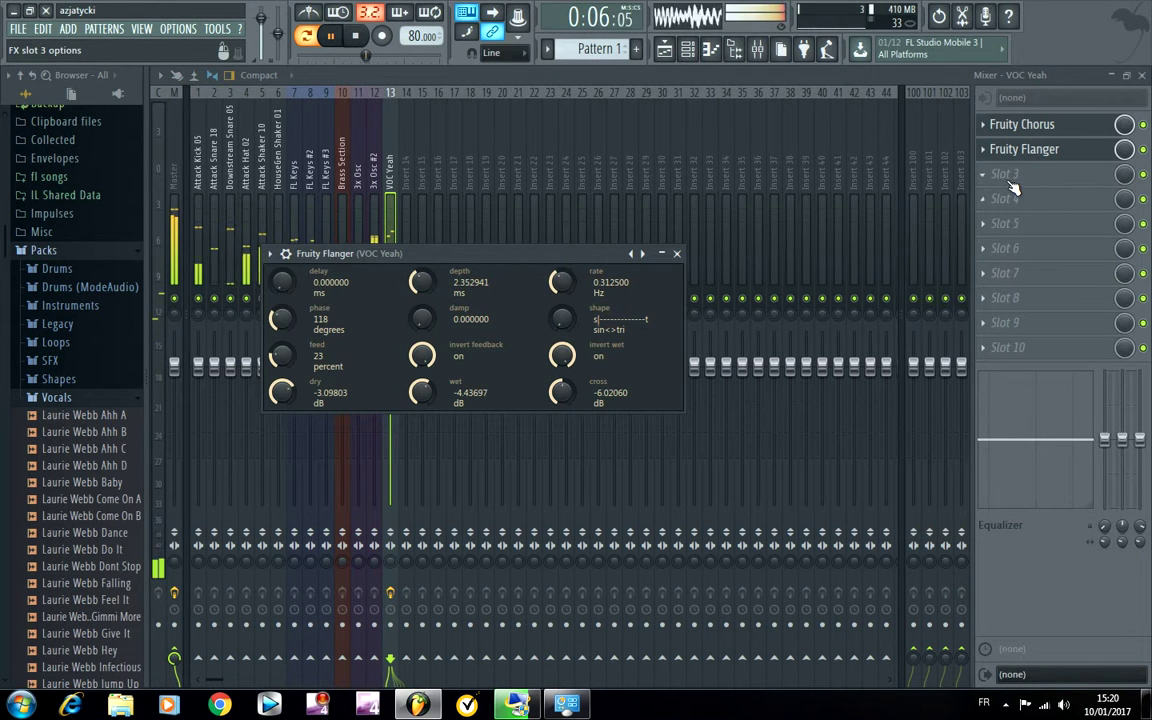
{"action": "left_click", "coordinate": [678, 252]}
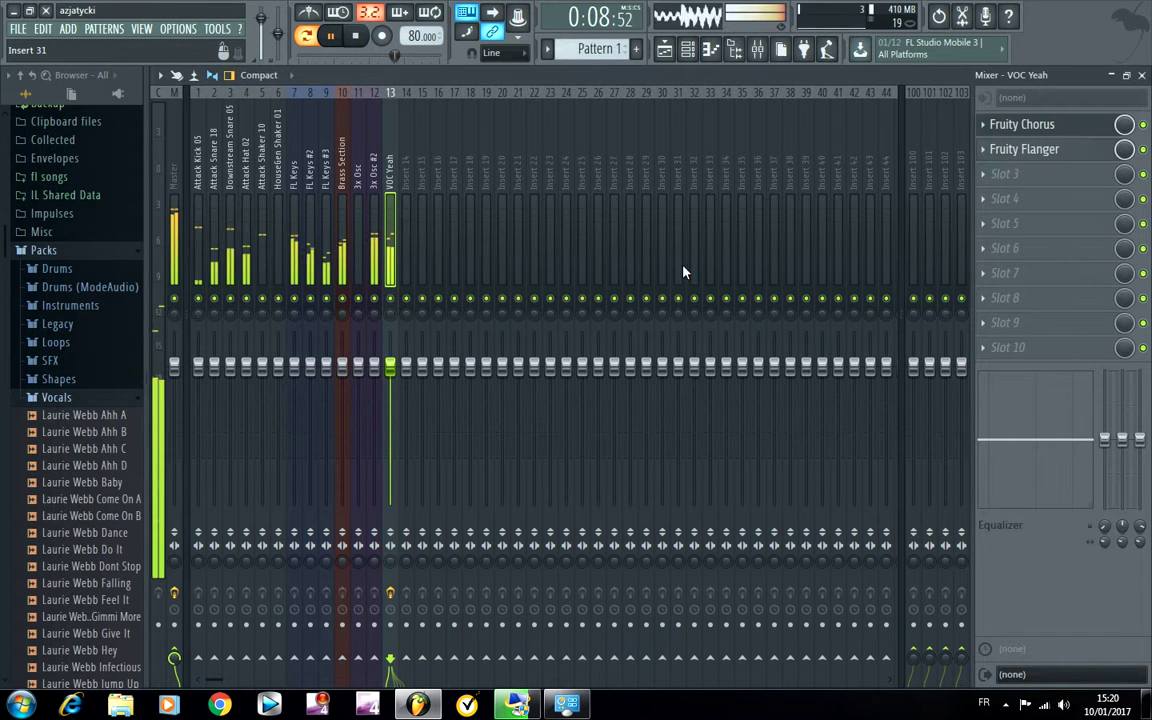
Step: Load Fruity Stereo Enhancer in slot 3 of the VOC Yeah mixer track and lower the track's volume fader slightly
{"action": "left_click", "coordinate": [986, 175]}
{"action": "left_click", "coordinate": [990, 620]}
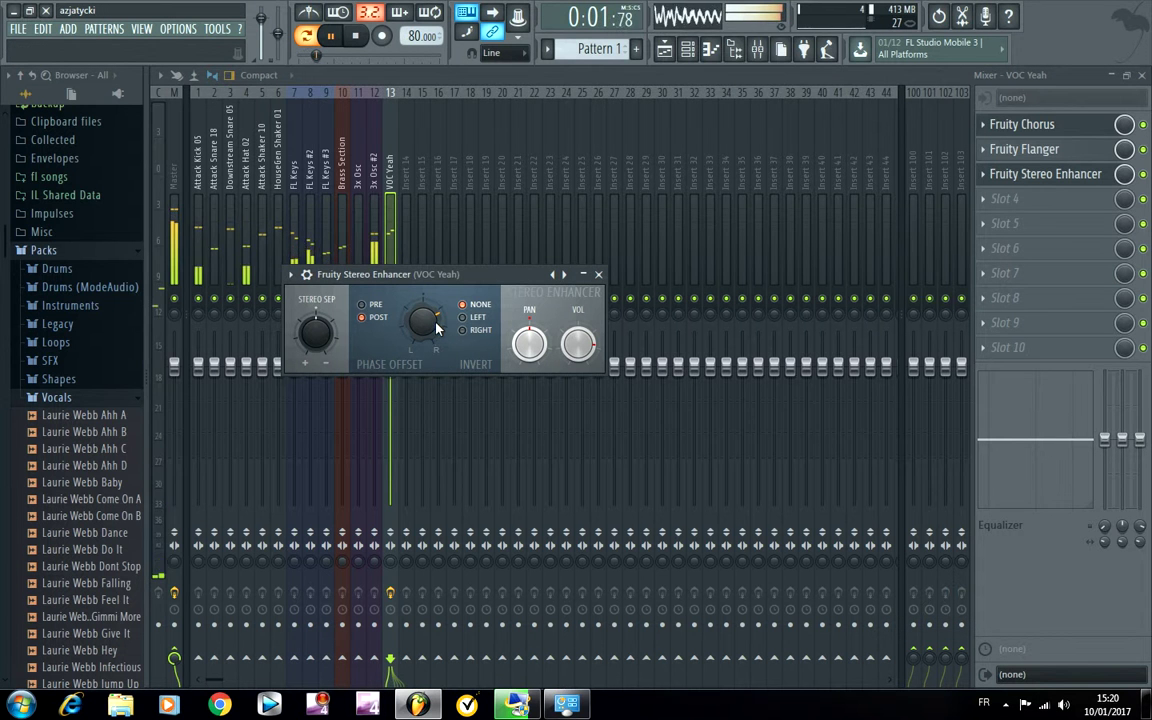
{"action": "left_click", "coordinate": [599, 274]}
{"action": "left_click_drag", "start_coordinate": [398, 372], "coordinate": [400, 381]}
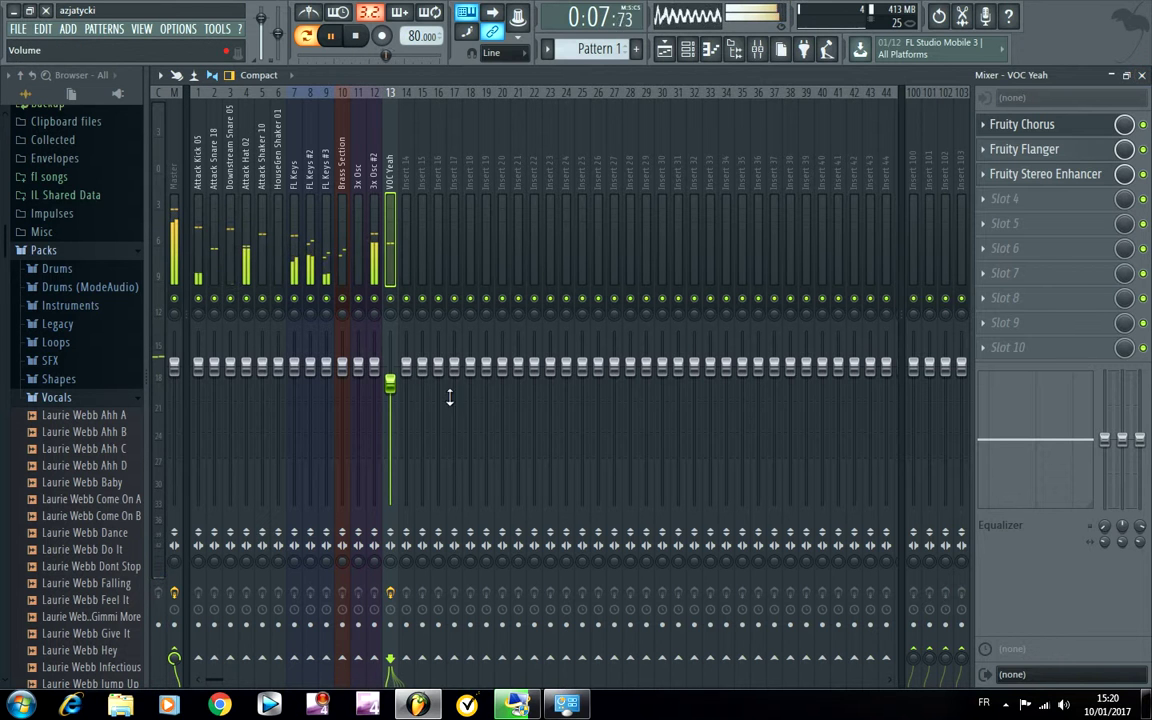
Step: Close the mixer and save the project under its existing name
{"action": "left_click", "coordinate": [1141, 75]}
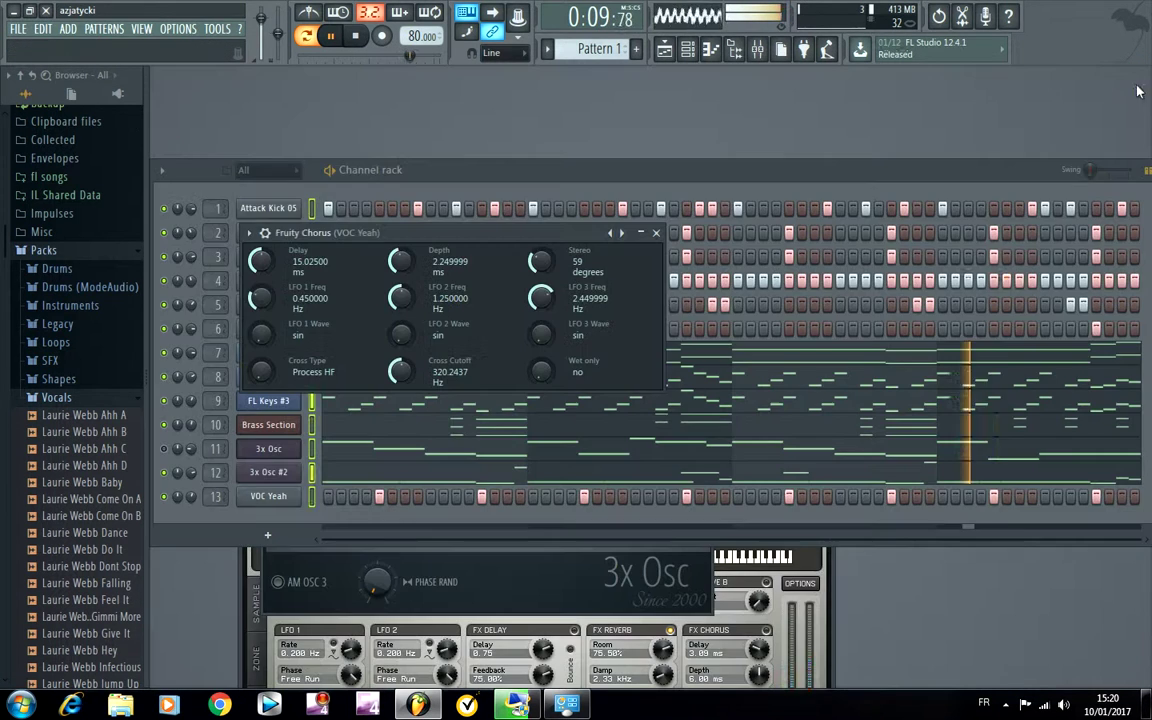
{"action": "left_click", "coordinate": [18, 28]}
{"action": "left_click", "coordinate": [36, 97]}
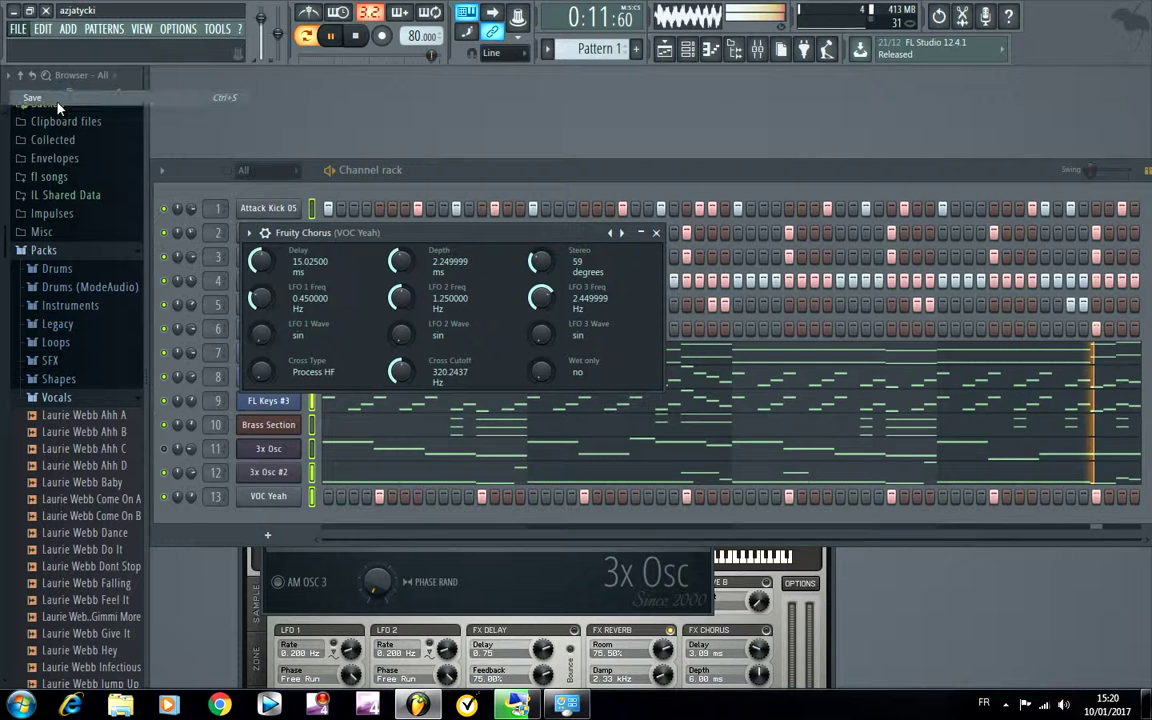